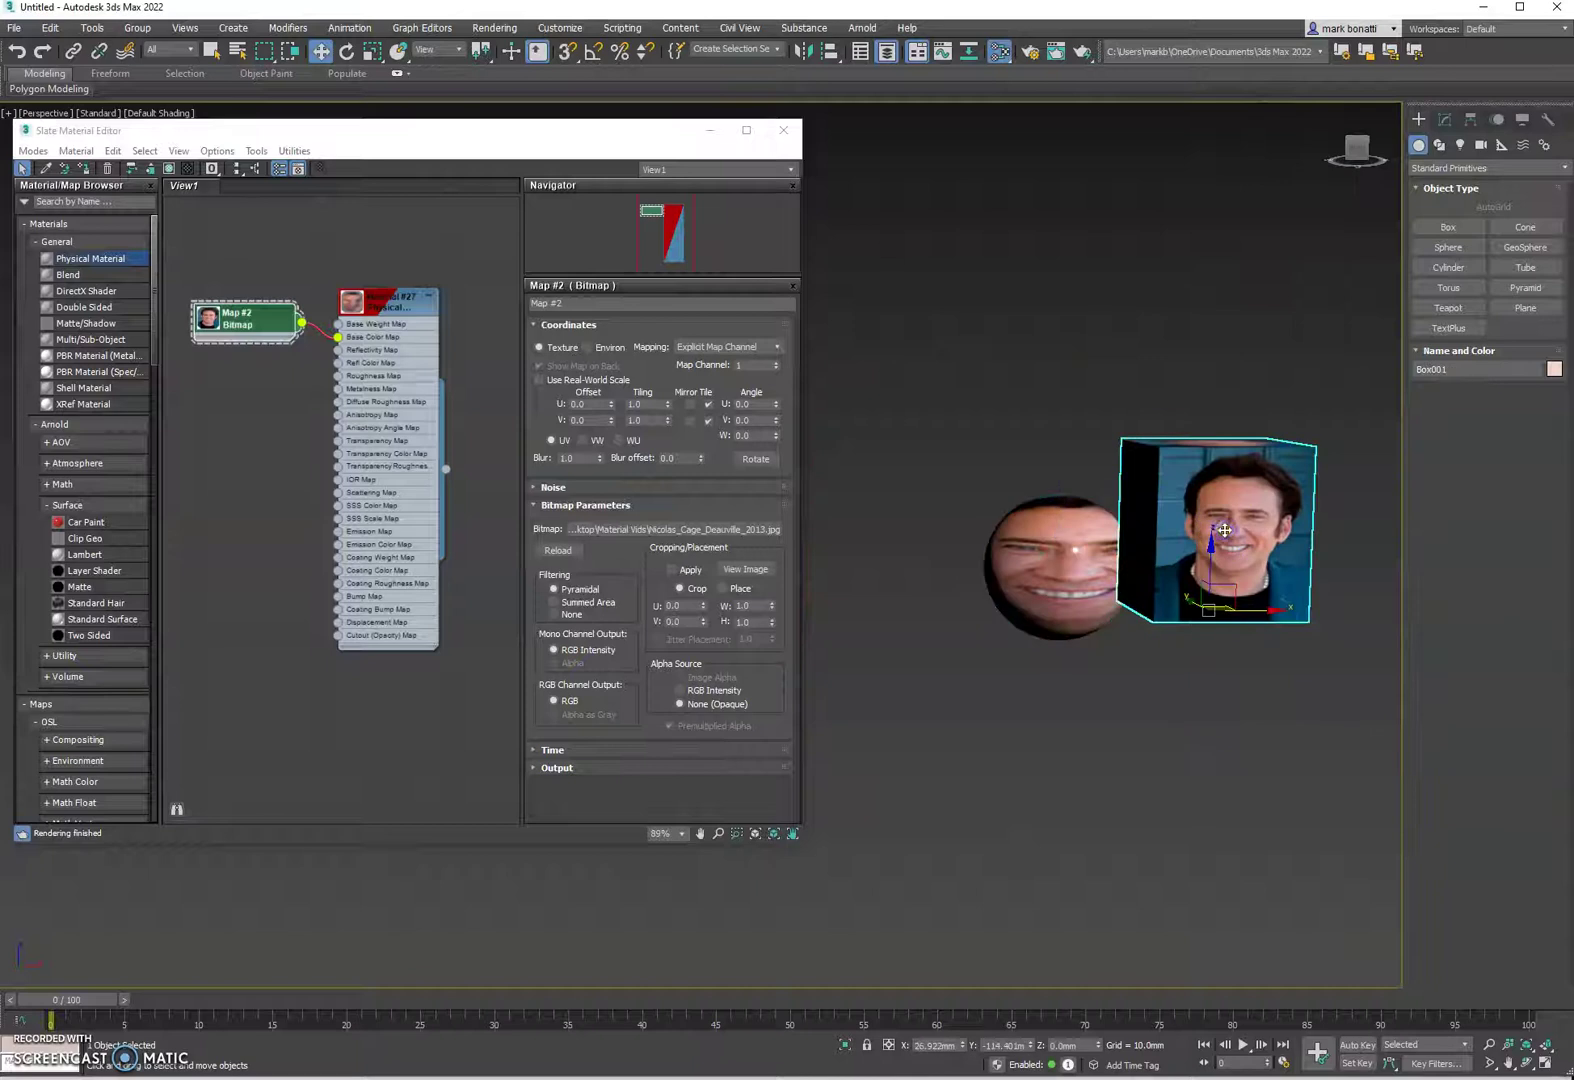
Step: Delete the textured box beside the sphere
{"action": "key", "text": "Delete"}
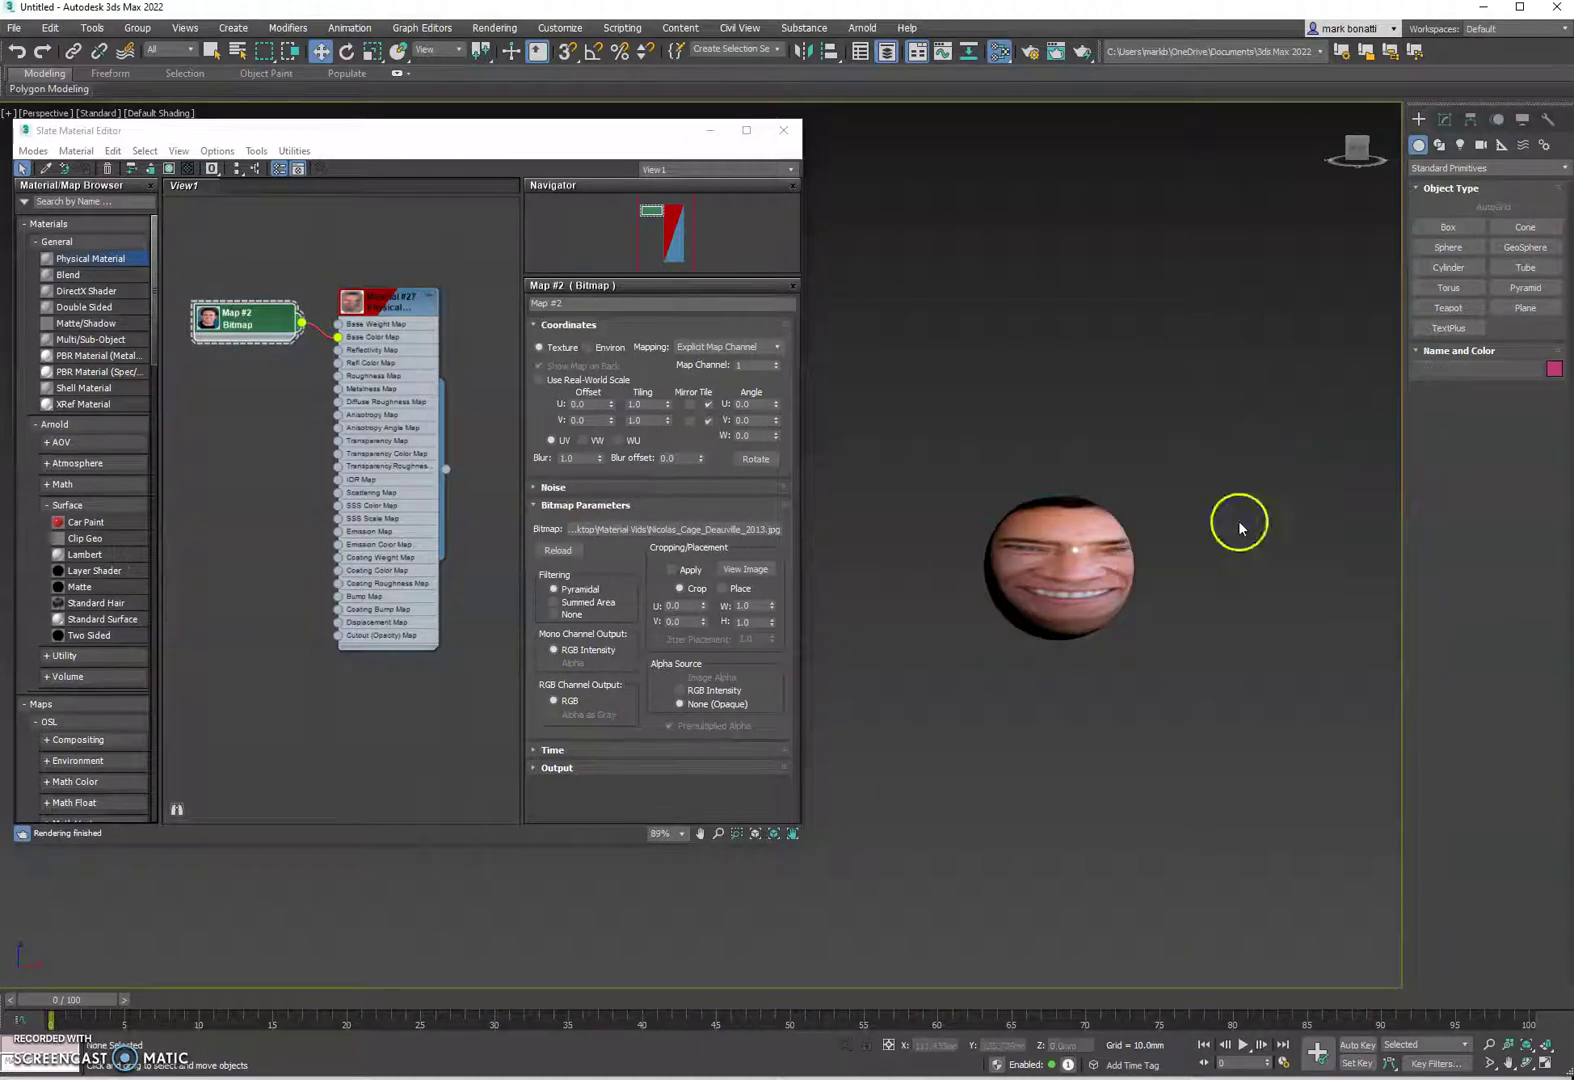
{"action": "scroll", "coordinate": [1092, 548], "scroll_direction": "up", "scroll_amount": 6}
{"action": "scroll", "coordinate": [1091, 548], "scroll_direction": "down", "scroll_amount": 3}
{"action": "middle_click_drag", "start_coordinate": [1131, 518], "coordinate": [1106, 565], "text": "alt"}
Step: Add a UVW Map modifier to the textured sphere
{"action": "left_click", "coordinate": [1073, 539]}
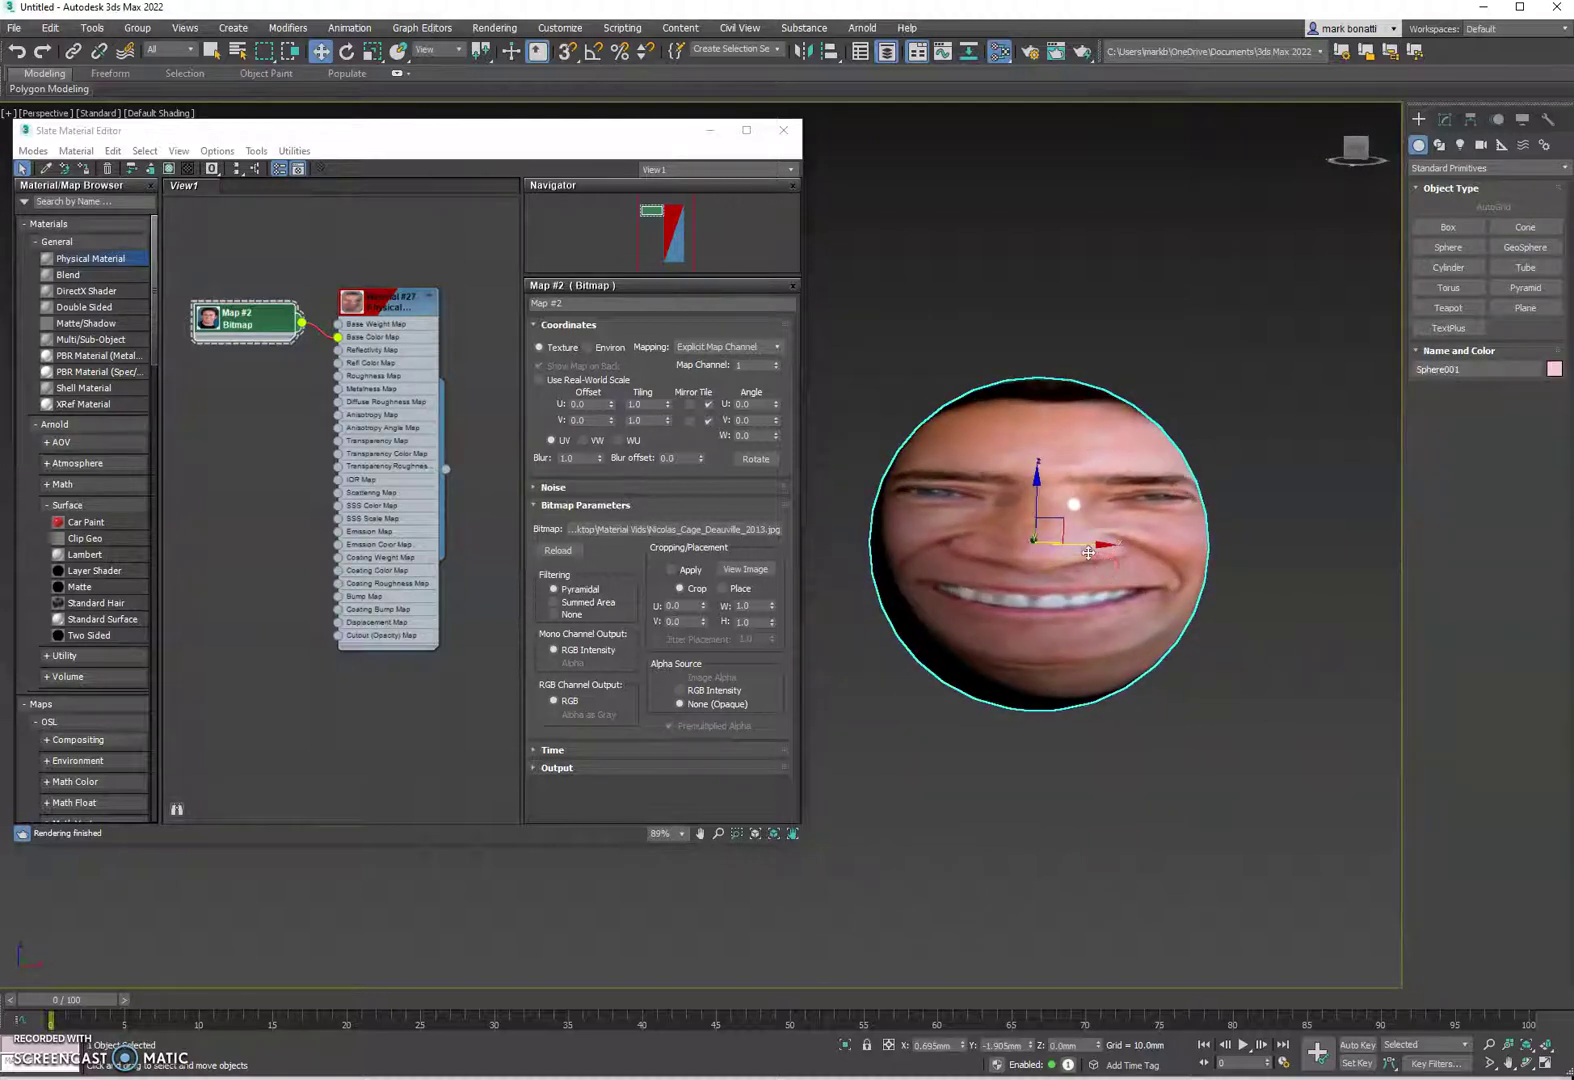
{"action": "middle_click_drag", "start_coordinate": [1075, 488], "coordinate": [1071, 604], "text": "alt"}
{"action": "left_click", "coordinate": [1470, 118]}
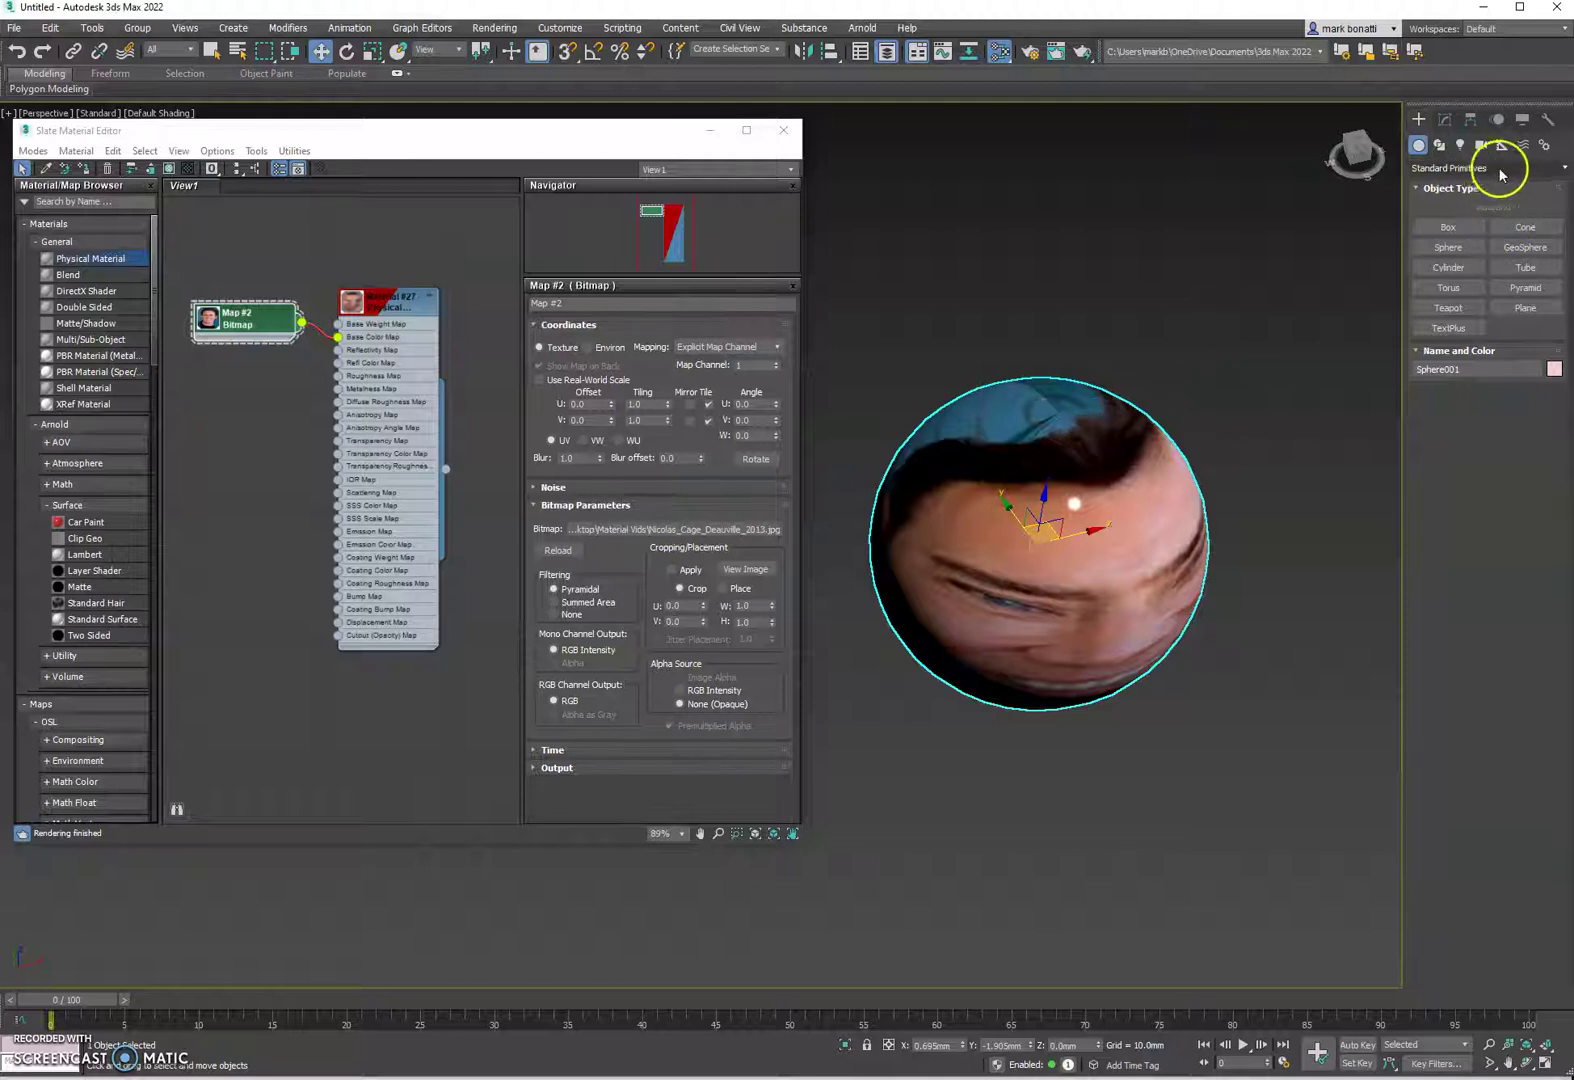
{"action": "left_click", "coordinate": [1445, 118]}
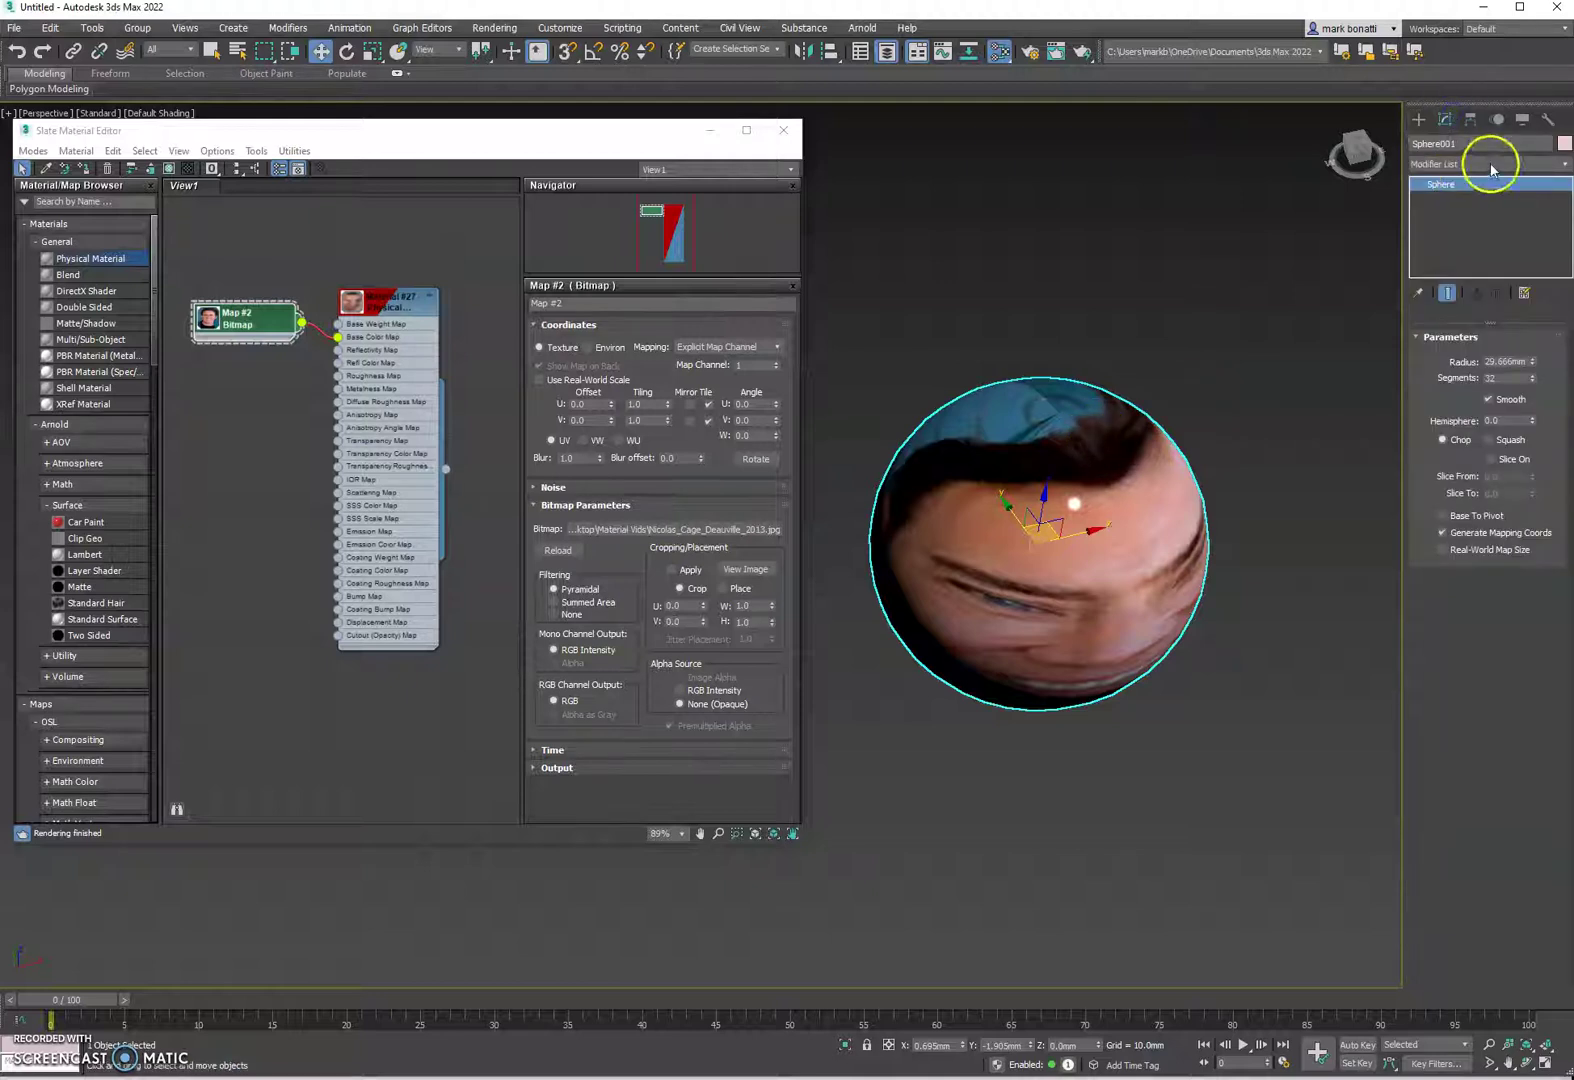
{"action": "left_click", "coordinate": [1492, 168]}
{"action": "scroll", "coordinate": [1450, 586], "scroll_direction": "down", "scroll_amount": 5}
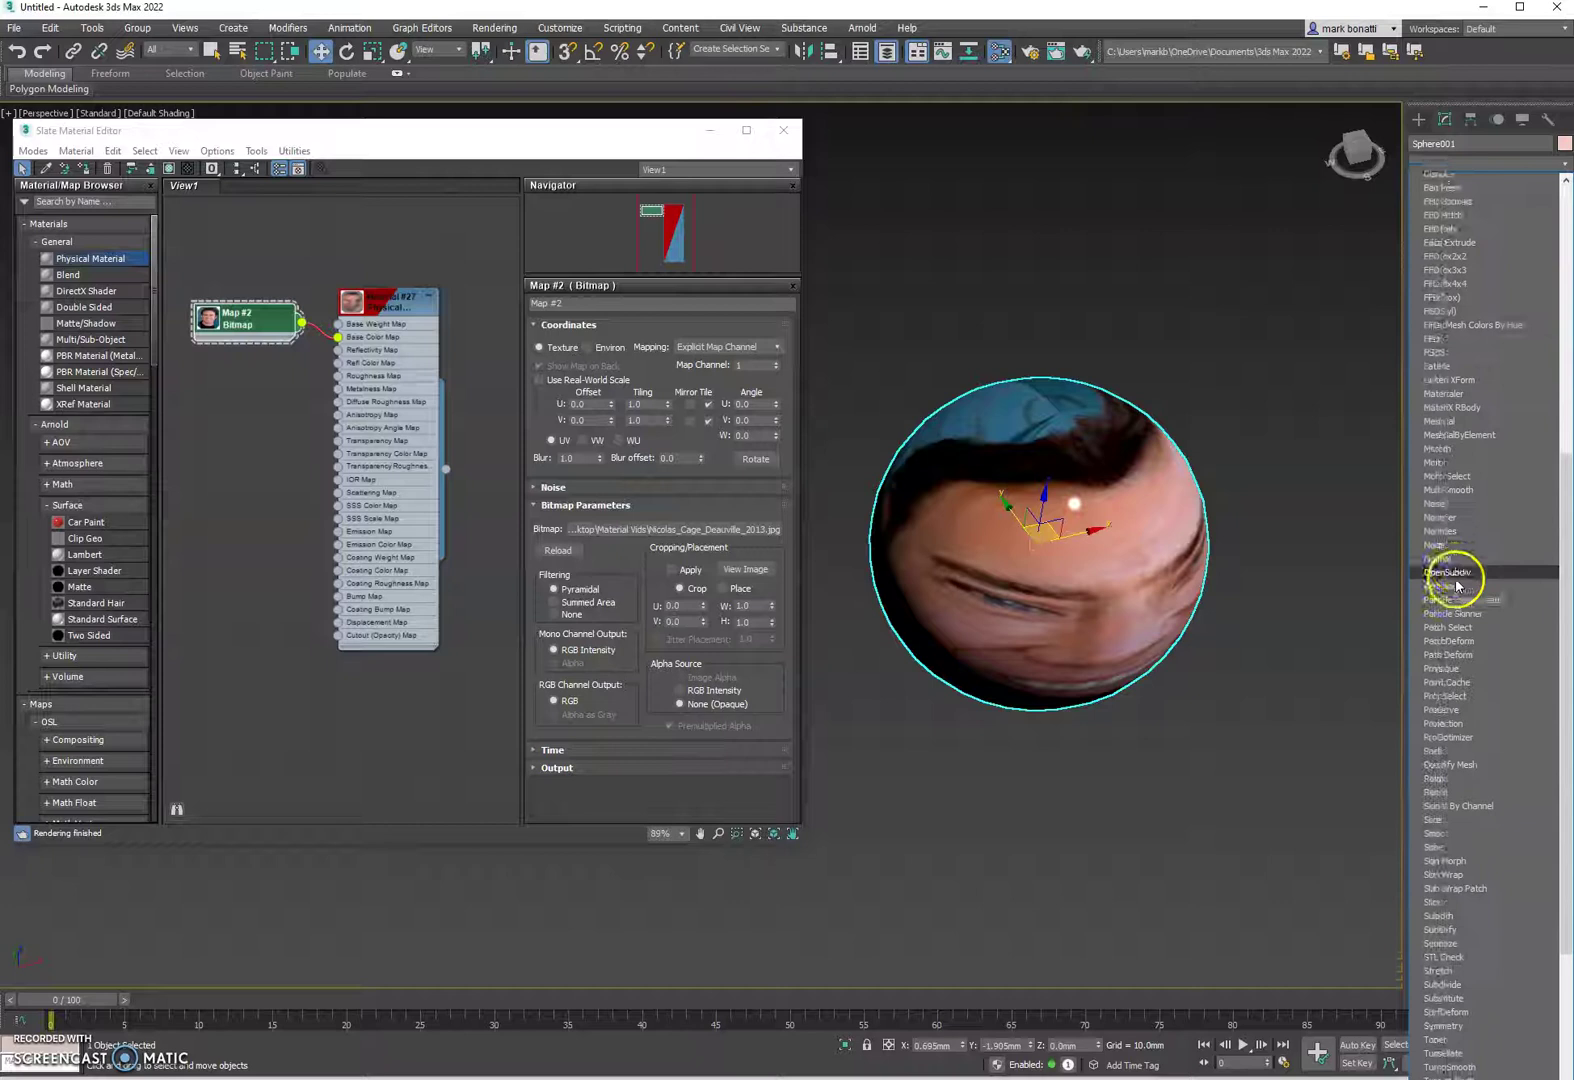
{"action": "scroll", "coordinate": [1456, 586], "scroll_direction": "down", "scroll_amount": 6}
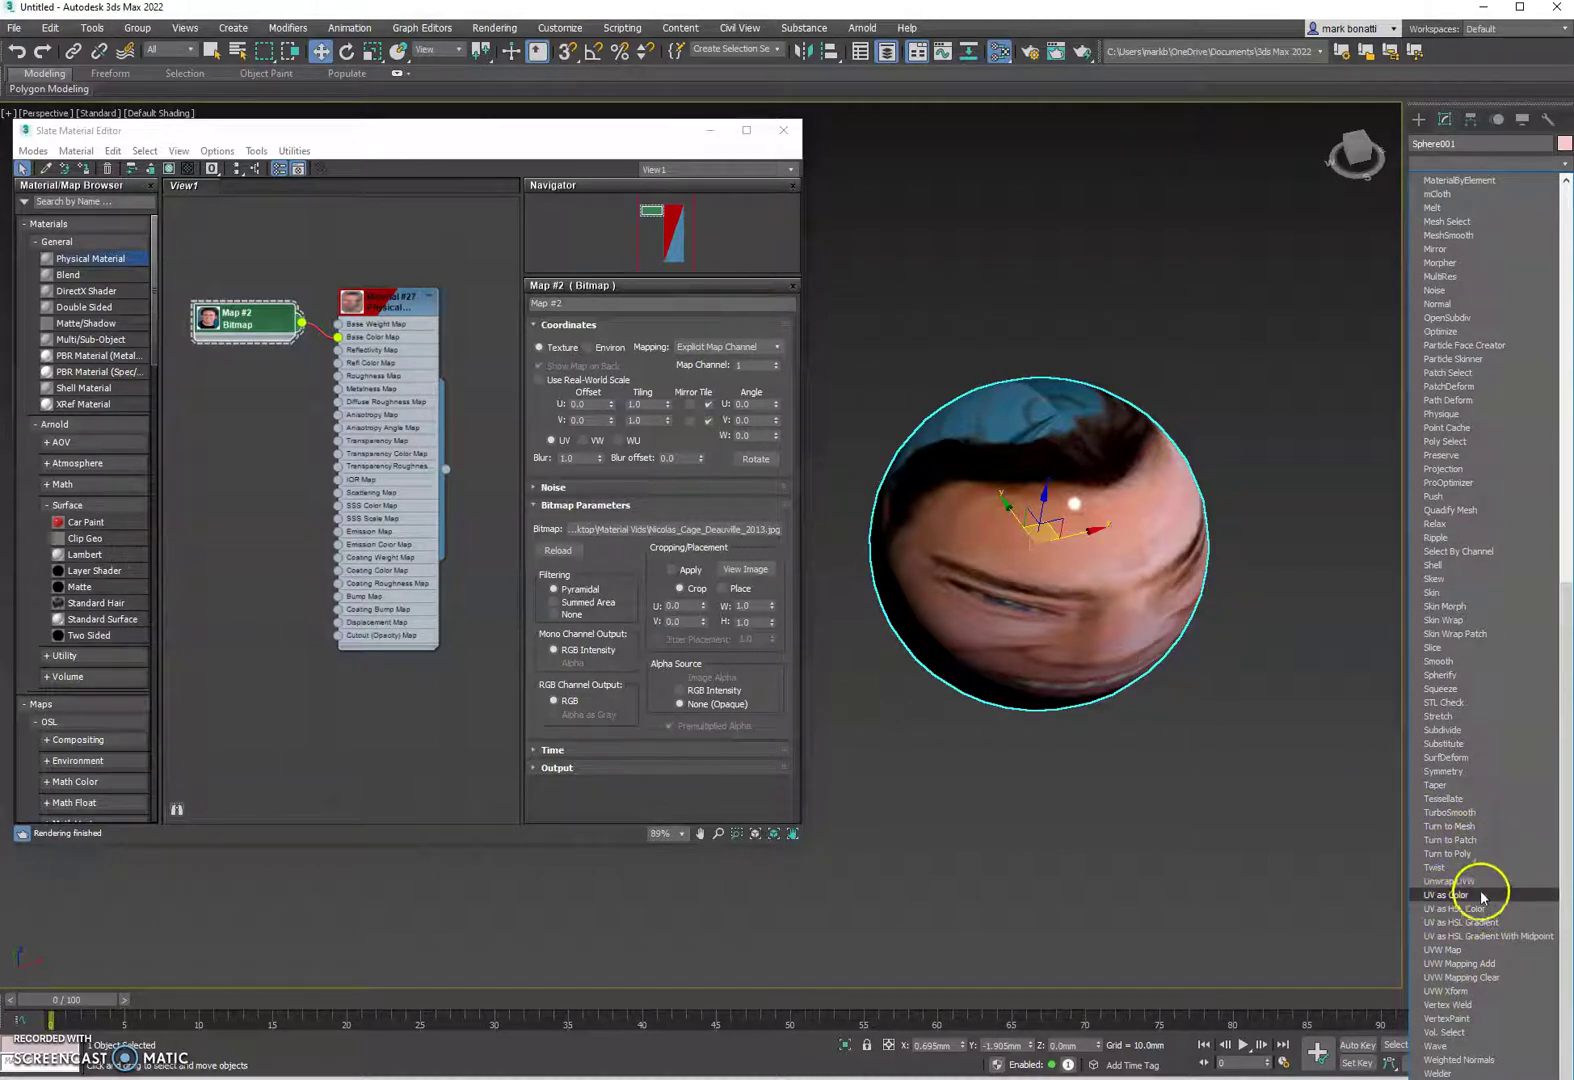
{"action": "left_click", "coordinate": [1445, 950]}
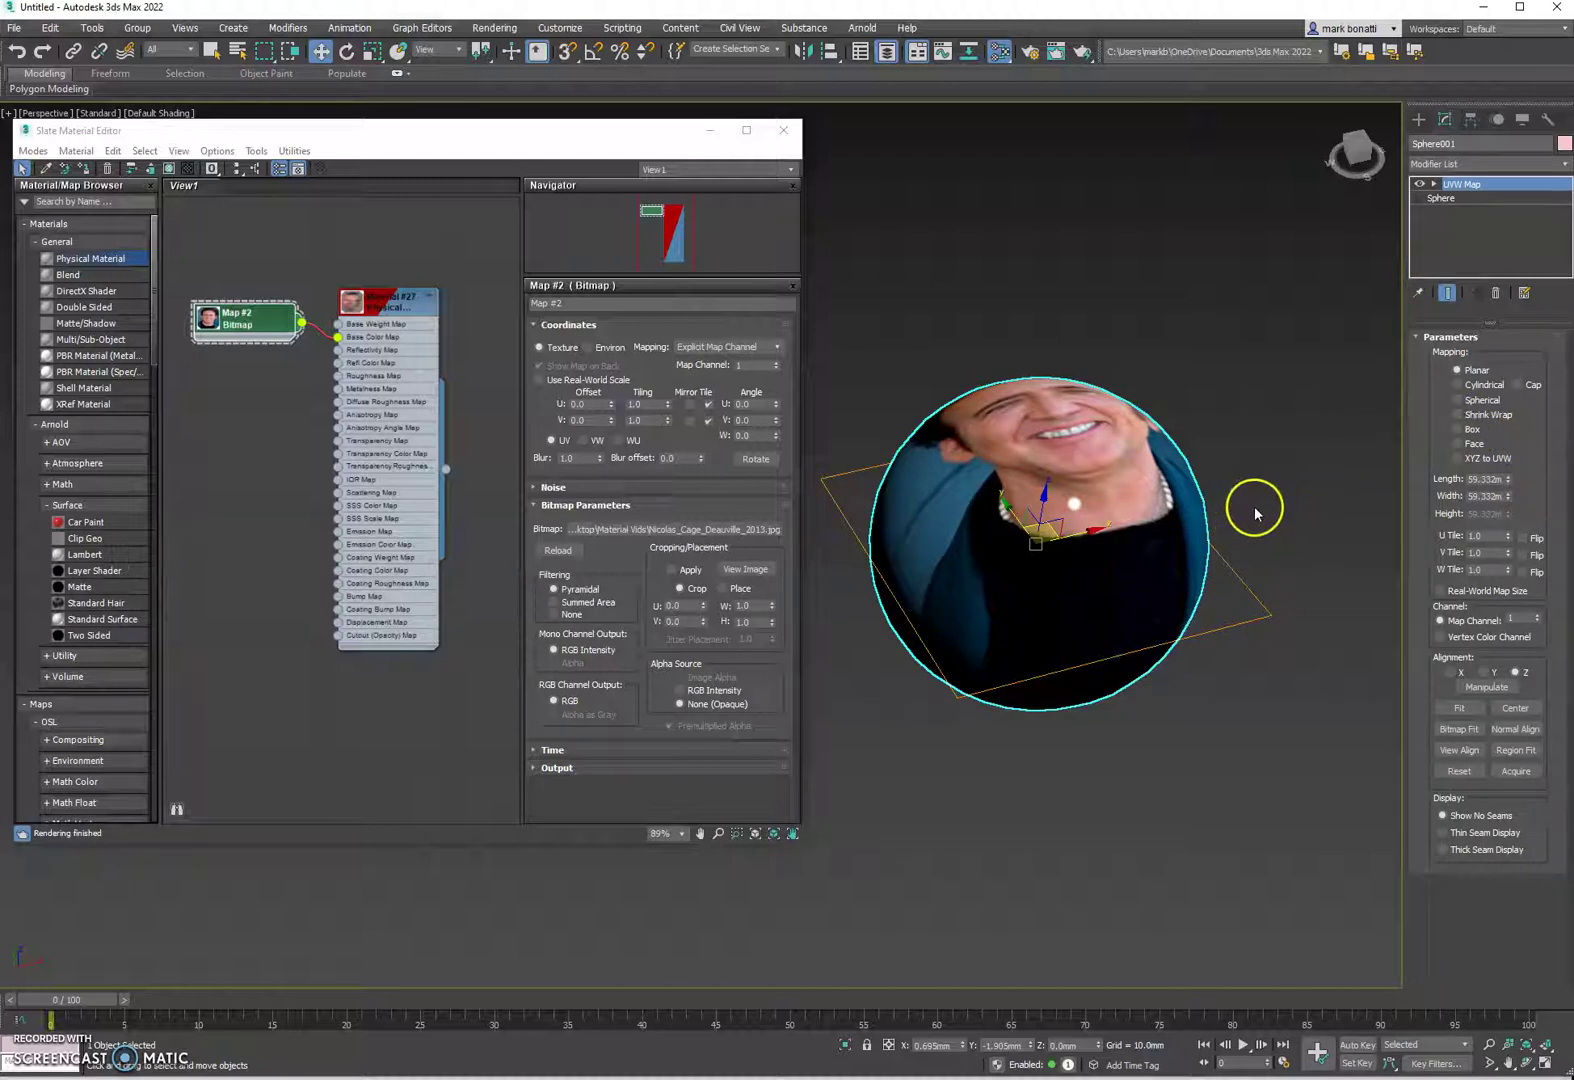
Step: Examine how the planar mapping projects the face image onto the sphere, from above and at an angle in orthographic view
{"action": "mouse_move", "coordinate": [1258, 502]}
{"action": "middle_mouse_down", "text": "alt"}
{"action": "mouse_move", "coordinate": [1226, 573]}
{"action": "mouse_move", "coordinate": [1212, 482]}
{"action": "mouse_move", "coordinate": [1226, 429]}
{"action": "mouse_move", "coordinate": [1226, 578]}
{"action": "mouse_move", "coordinate": [1226, 545]}
{"action": "mouse_move", "coordinate": [1251, 533]}
{"action": "middle_mouse_up", "text": "alt"}
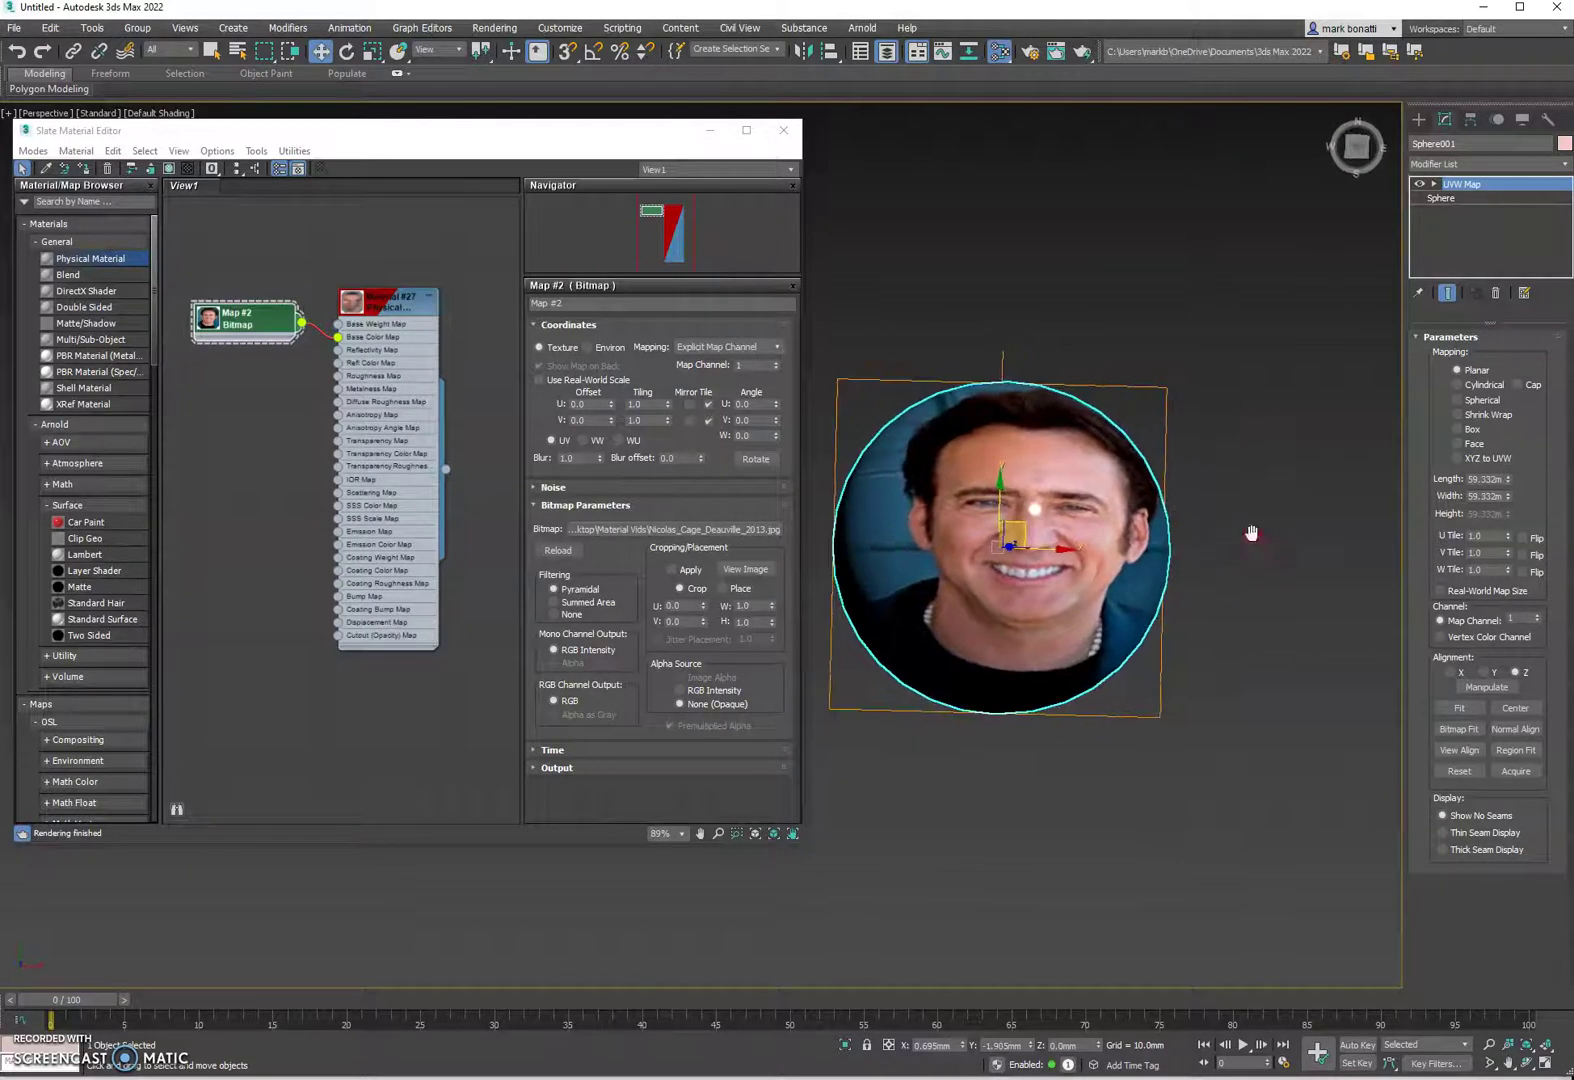
{"action": "left_click", "coordinate": [1356, 147]}
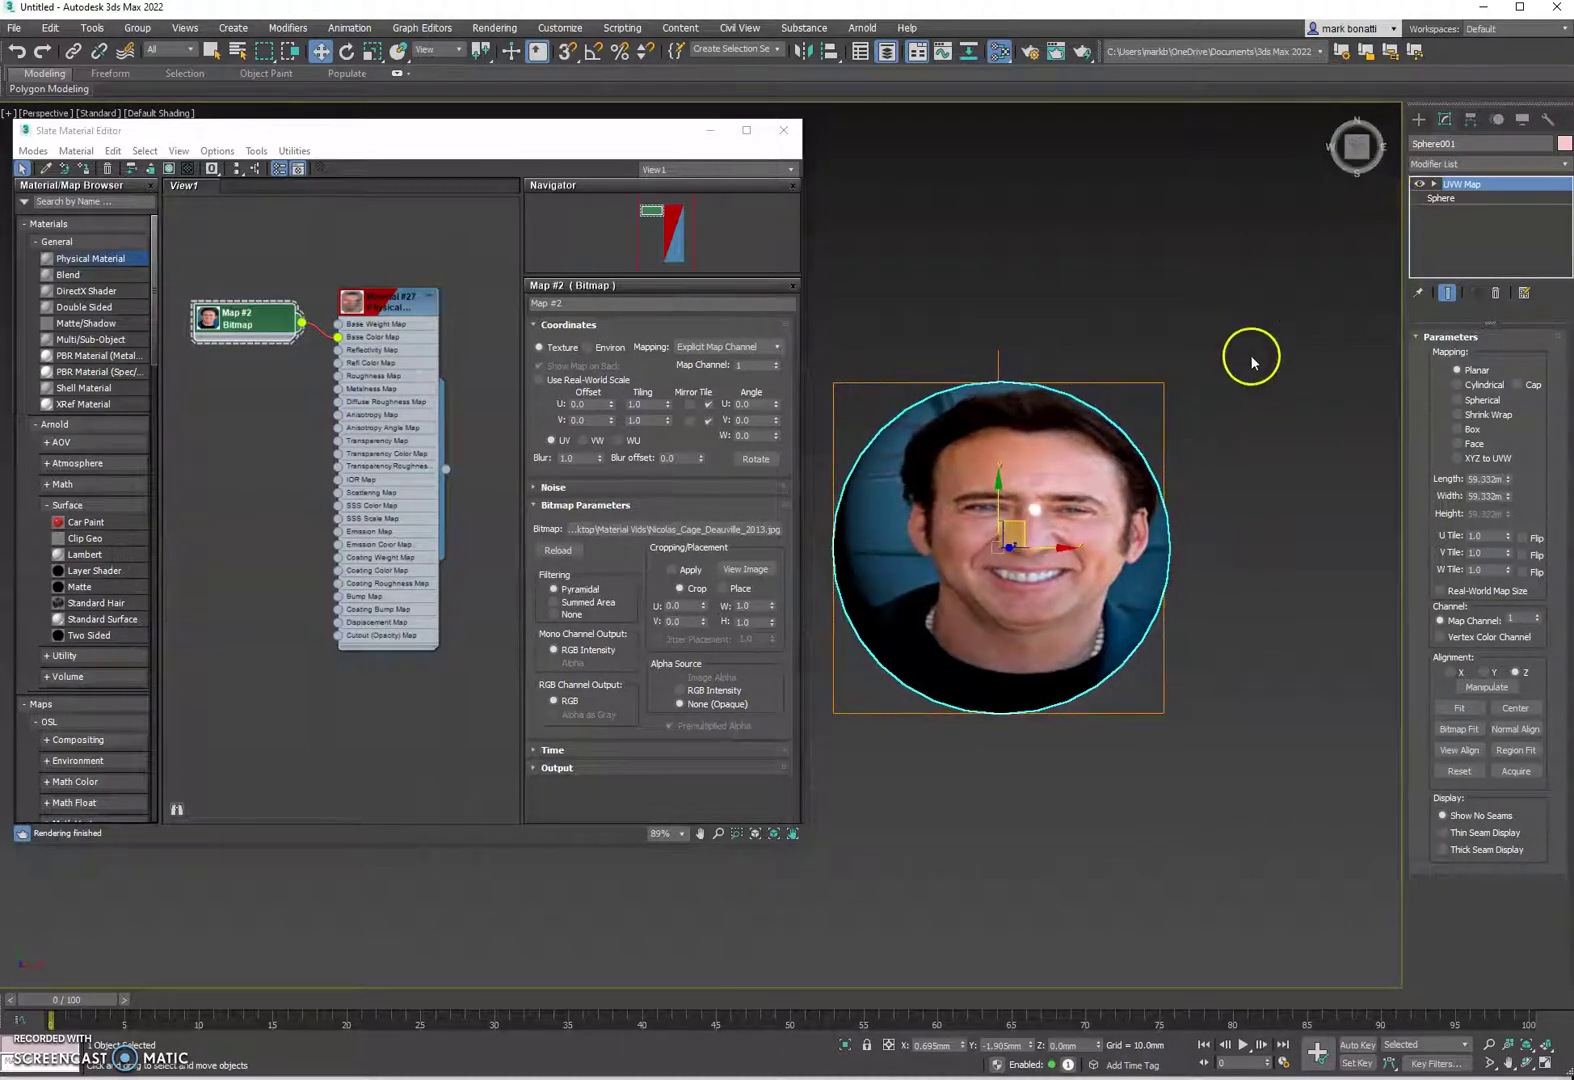
{"action": "key", "text": "u"}
{"action": "middle_click_drag", "start_coordinate": [1103, 467], "coordinate": [1214, 440]}
{"action": "scroll", "coordinate": [1142, 490], "scroll_direction": "up", "scroll_amount": 5}
{"action": "scroll", "coordinate": [1078, 502], "scroll_direction": "down", "scroll_amount": 4}
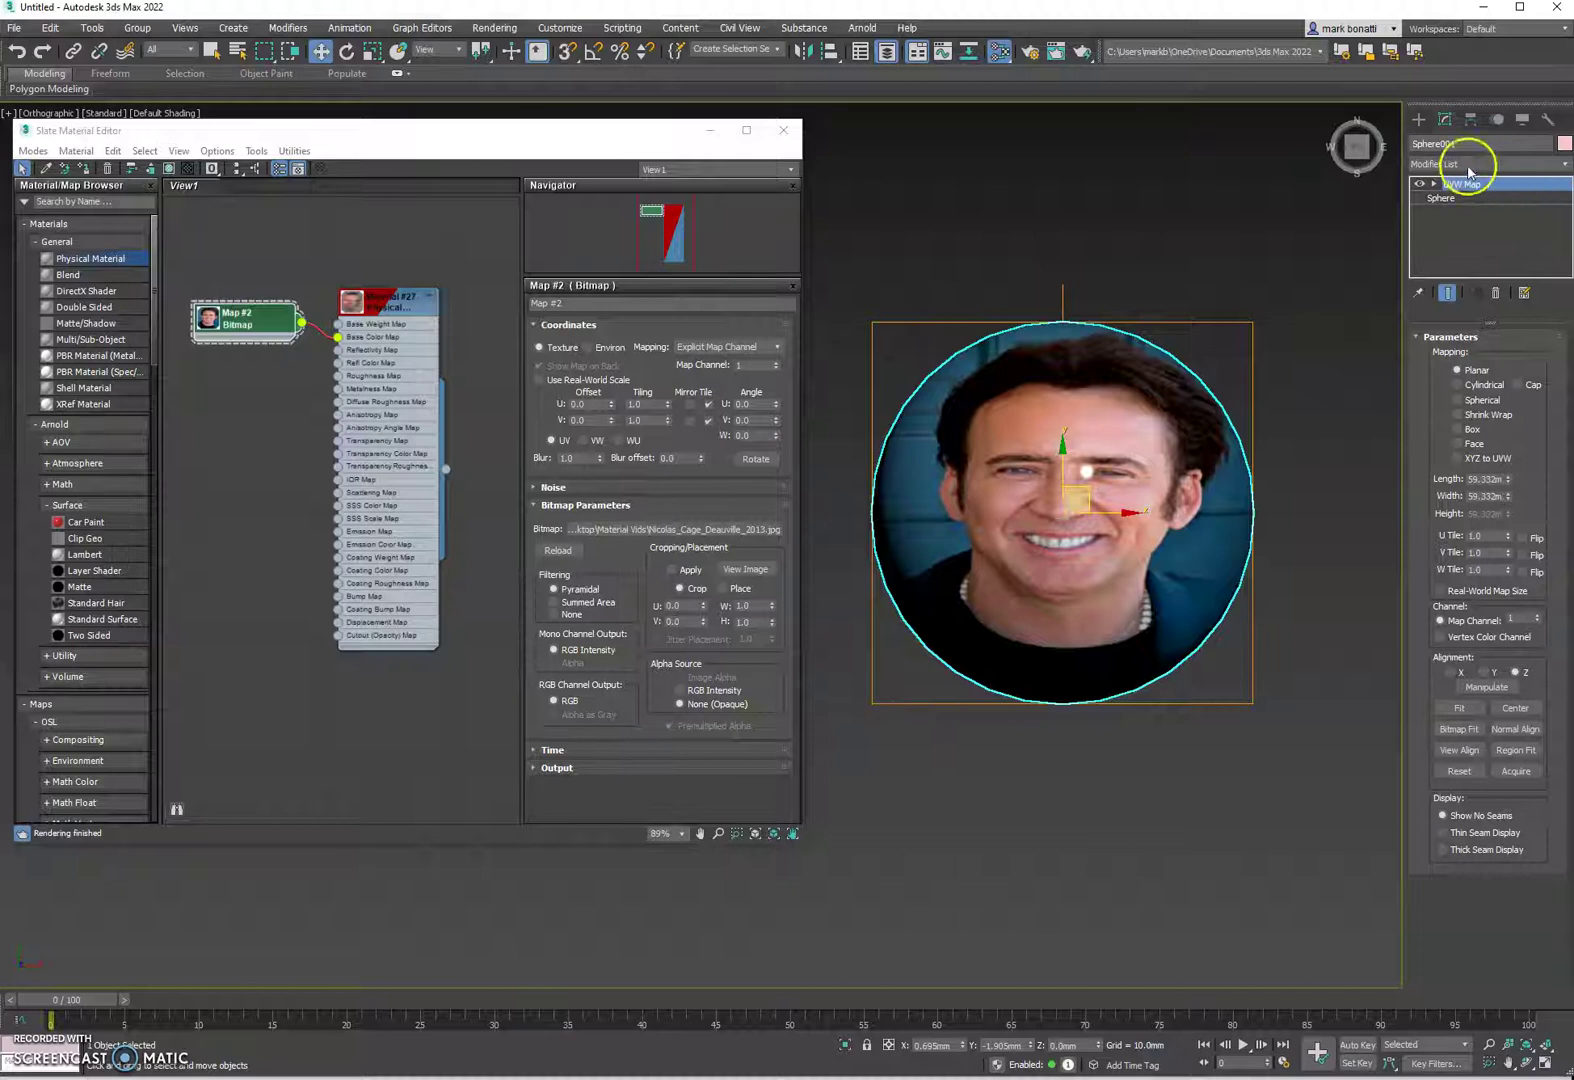
{"action": "middle_click_drag", "start_coordinate": [1014, 589], "coordinate": [1116, 551], "text": "alt"}
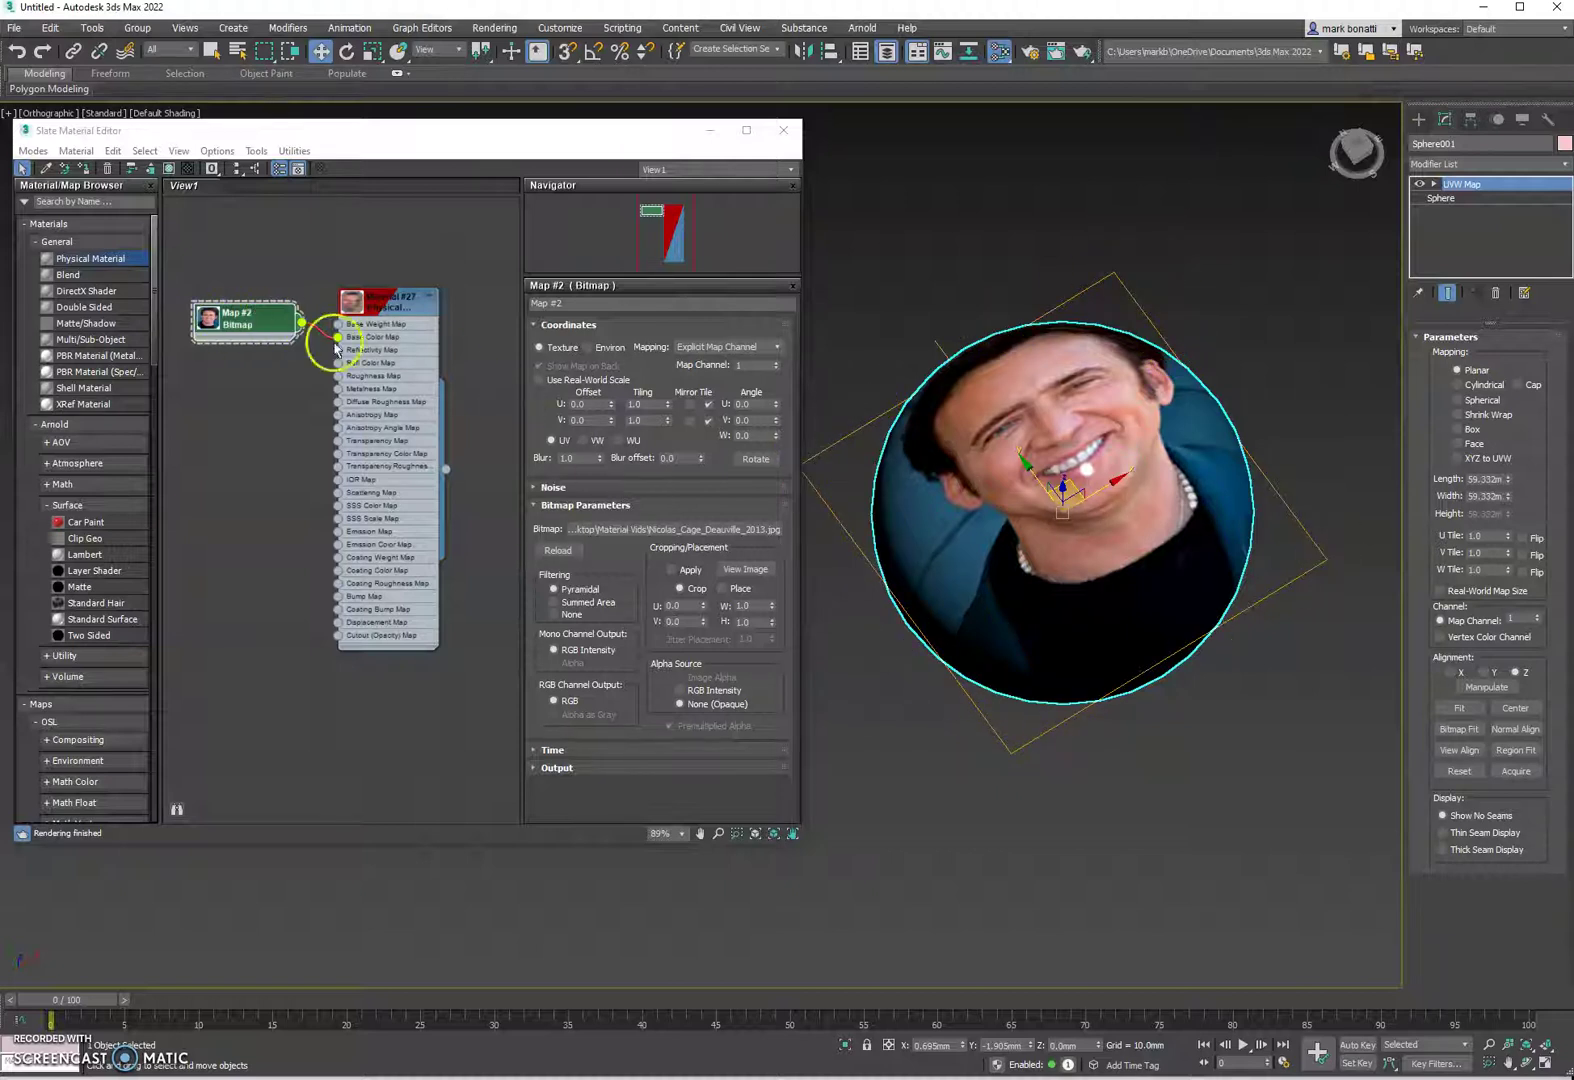
{"action": "middle_click_drag", "start_coordinate": [1130, 491], "coordinate": [1191, 535], "text": "alt"}
{"action": "middle_click_drag", "start_coordinate": [1089, 494], "coordinate": [1086, 400], "text": "alt"}
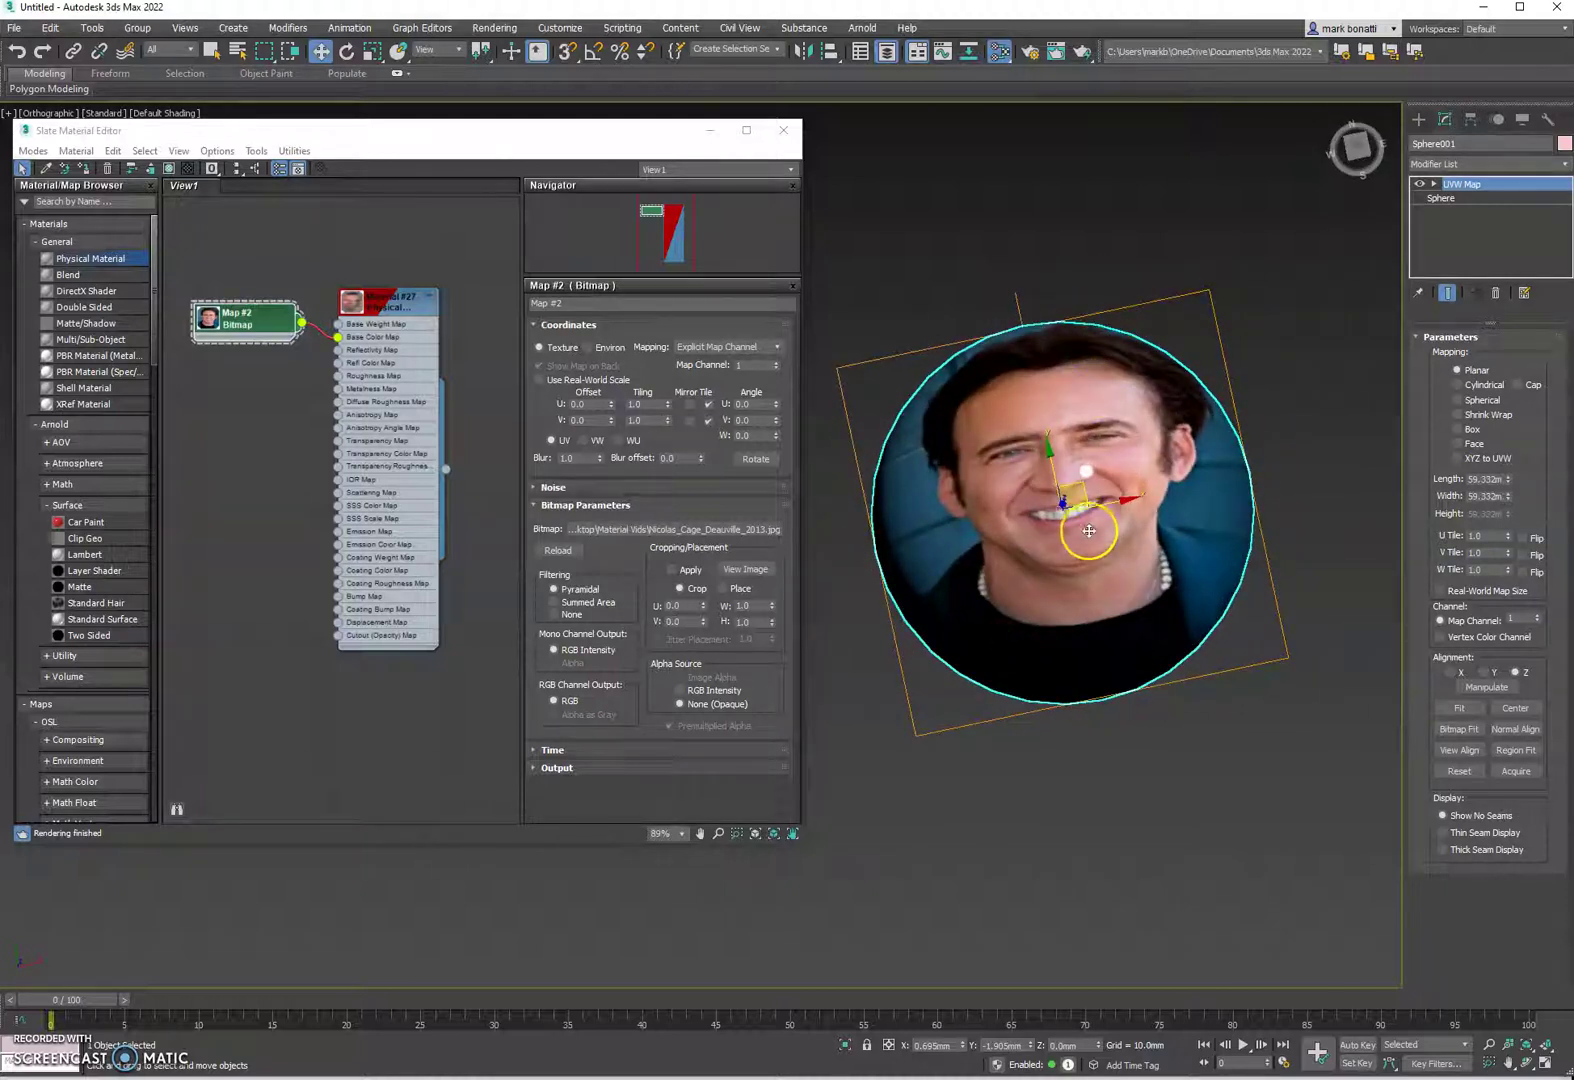
{"action": "mouse_move", "coordinate": [1090, 615]}
{"action": "middle_mouse_down", "text": "alt"}
{"action": "mouse_move", "coordinate": [1124, 346]}
{"action": "mouse_move", "coordinate": [1170, 492]}
{"action": "mouse_move", "coordinate": [1085, 617]}
{"action": "middle_mouse_up", "text": "alt"}
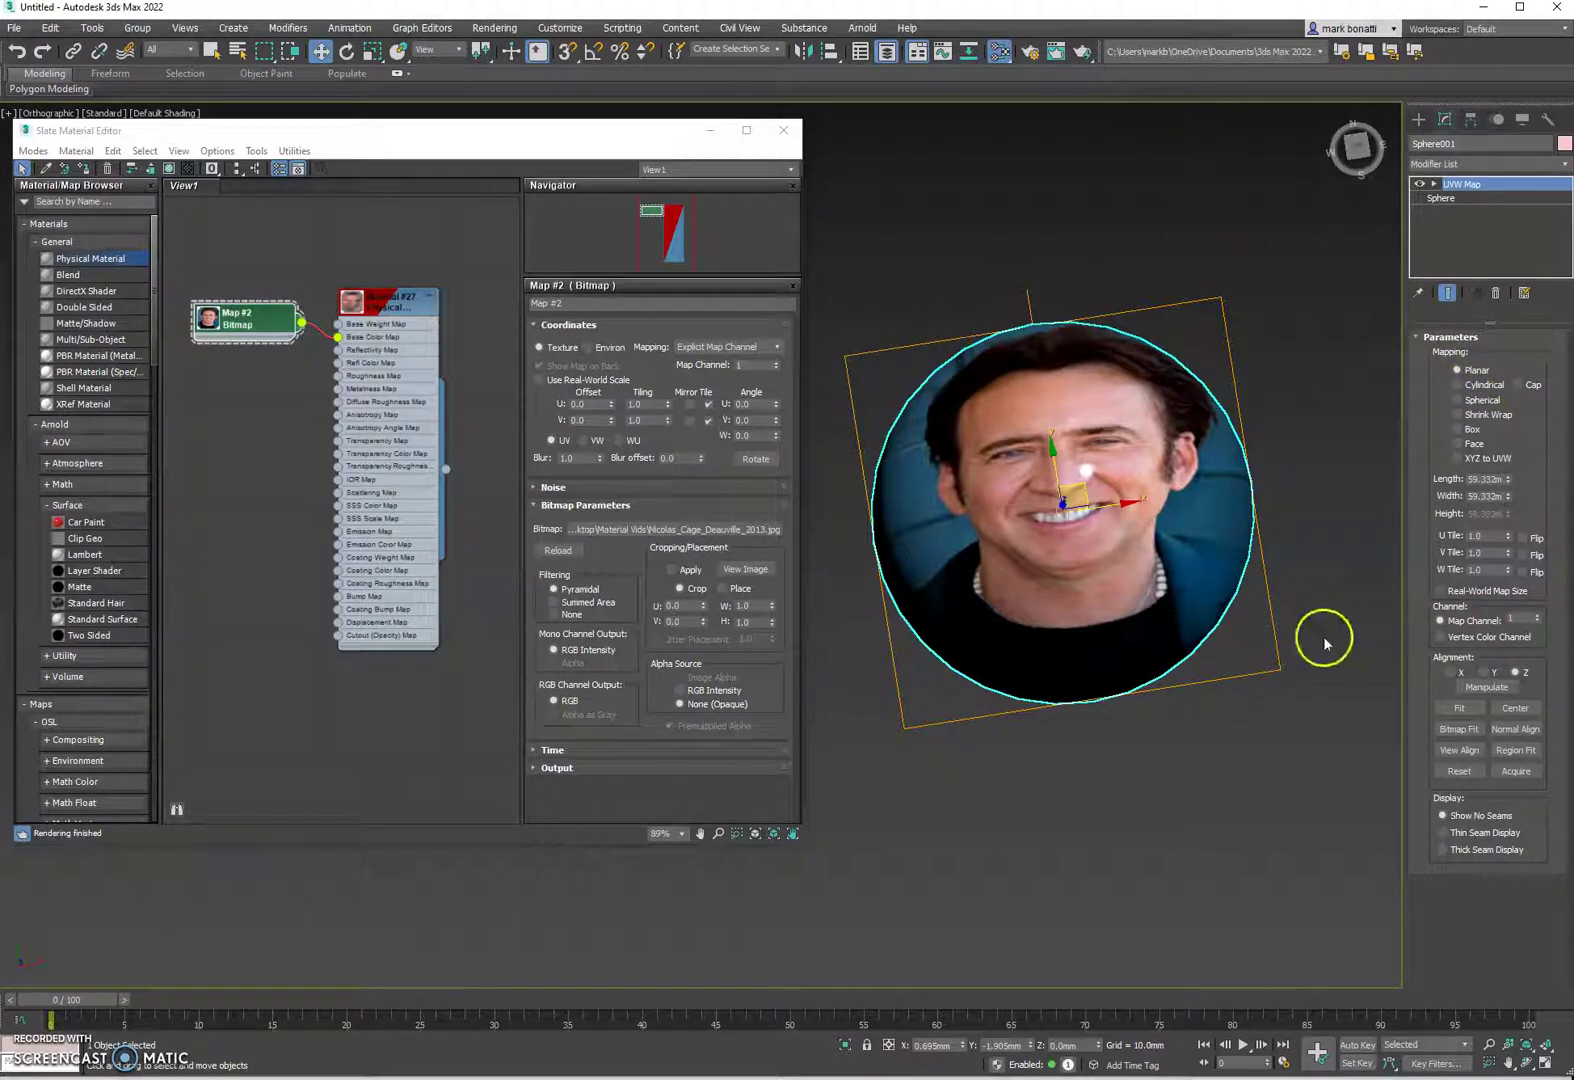
Step: Set the sphere's UVW mapping type to Cylindrical and inspect the image wrap from the side
{"action": "left_click", "coordinate": [1456, 385]}
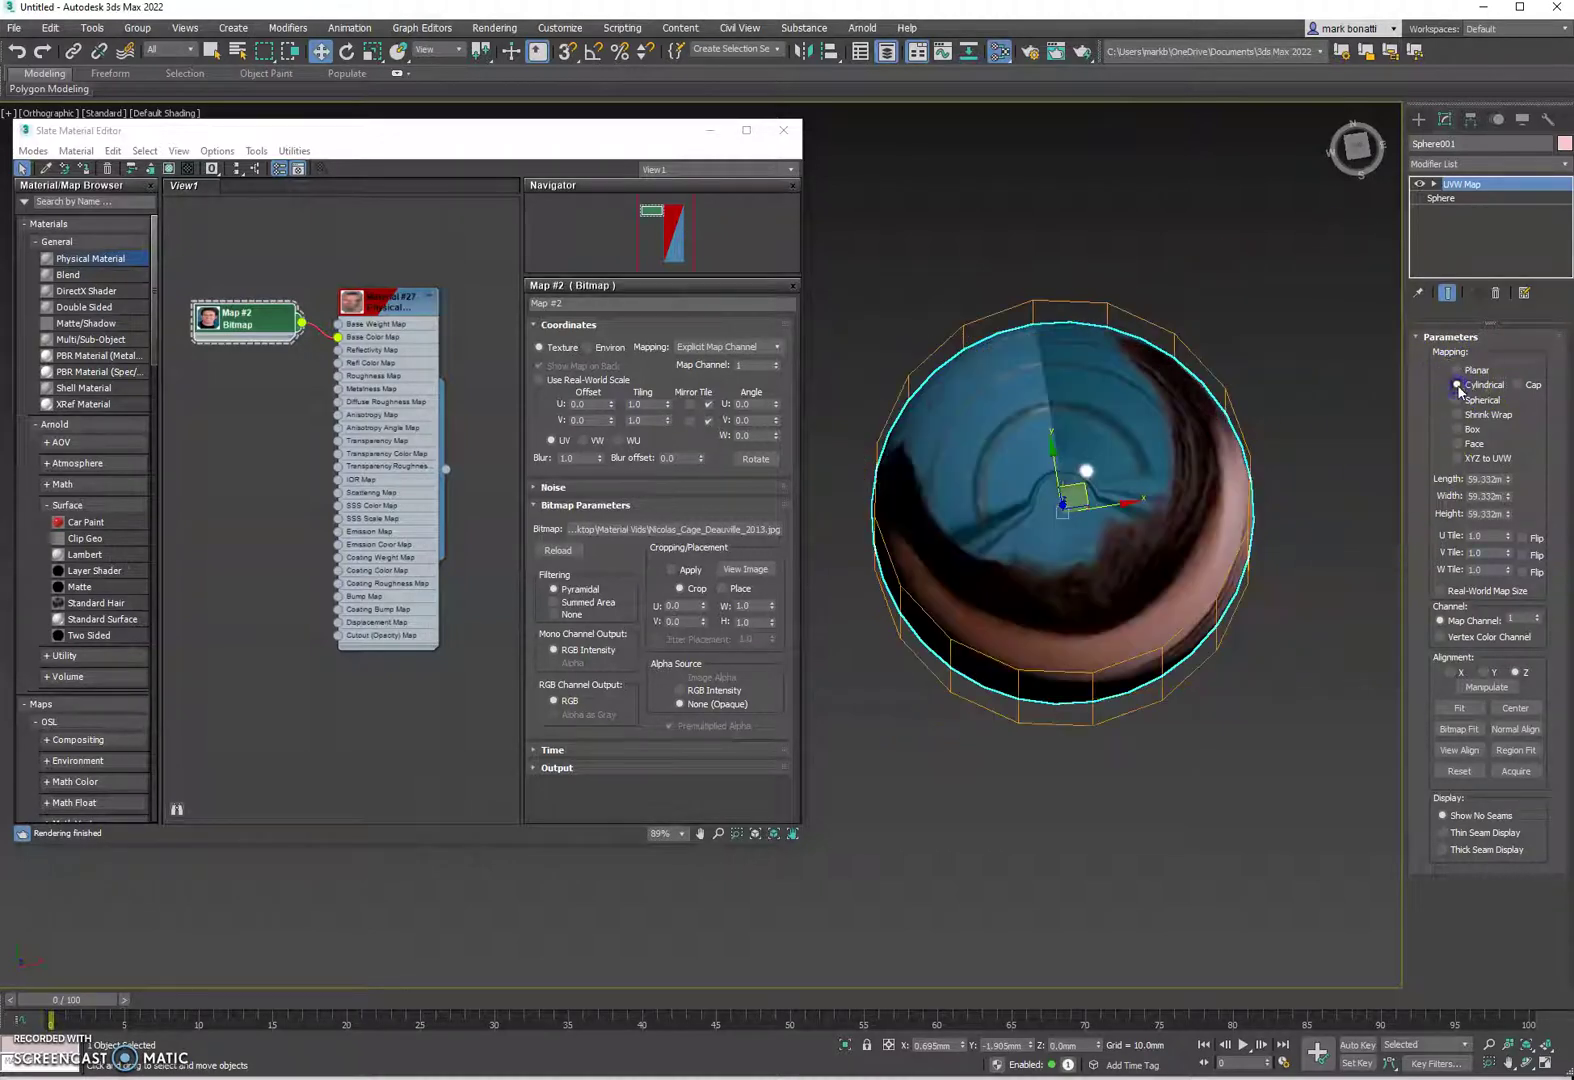
{"action": "middle_click_drag", "start_coordinate": [1212, 596], "coordinate": [1154, 385], "text": "alt"}
{"action": "middle_click_drag", "start_coordinate": [977, 408], "coordinate": [1248, 462], "text": "alt"}
Step: Try the Spherical and Shrink Wrap mapping types on the sphere, inspecting the image from around and above
{"action": "left_click", "coordinate": [1456, 400]}
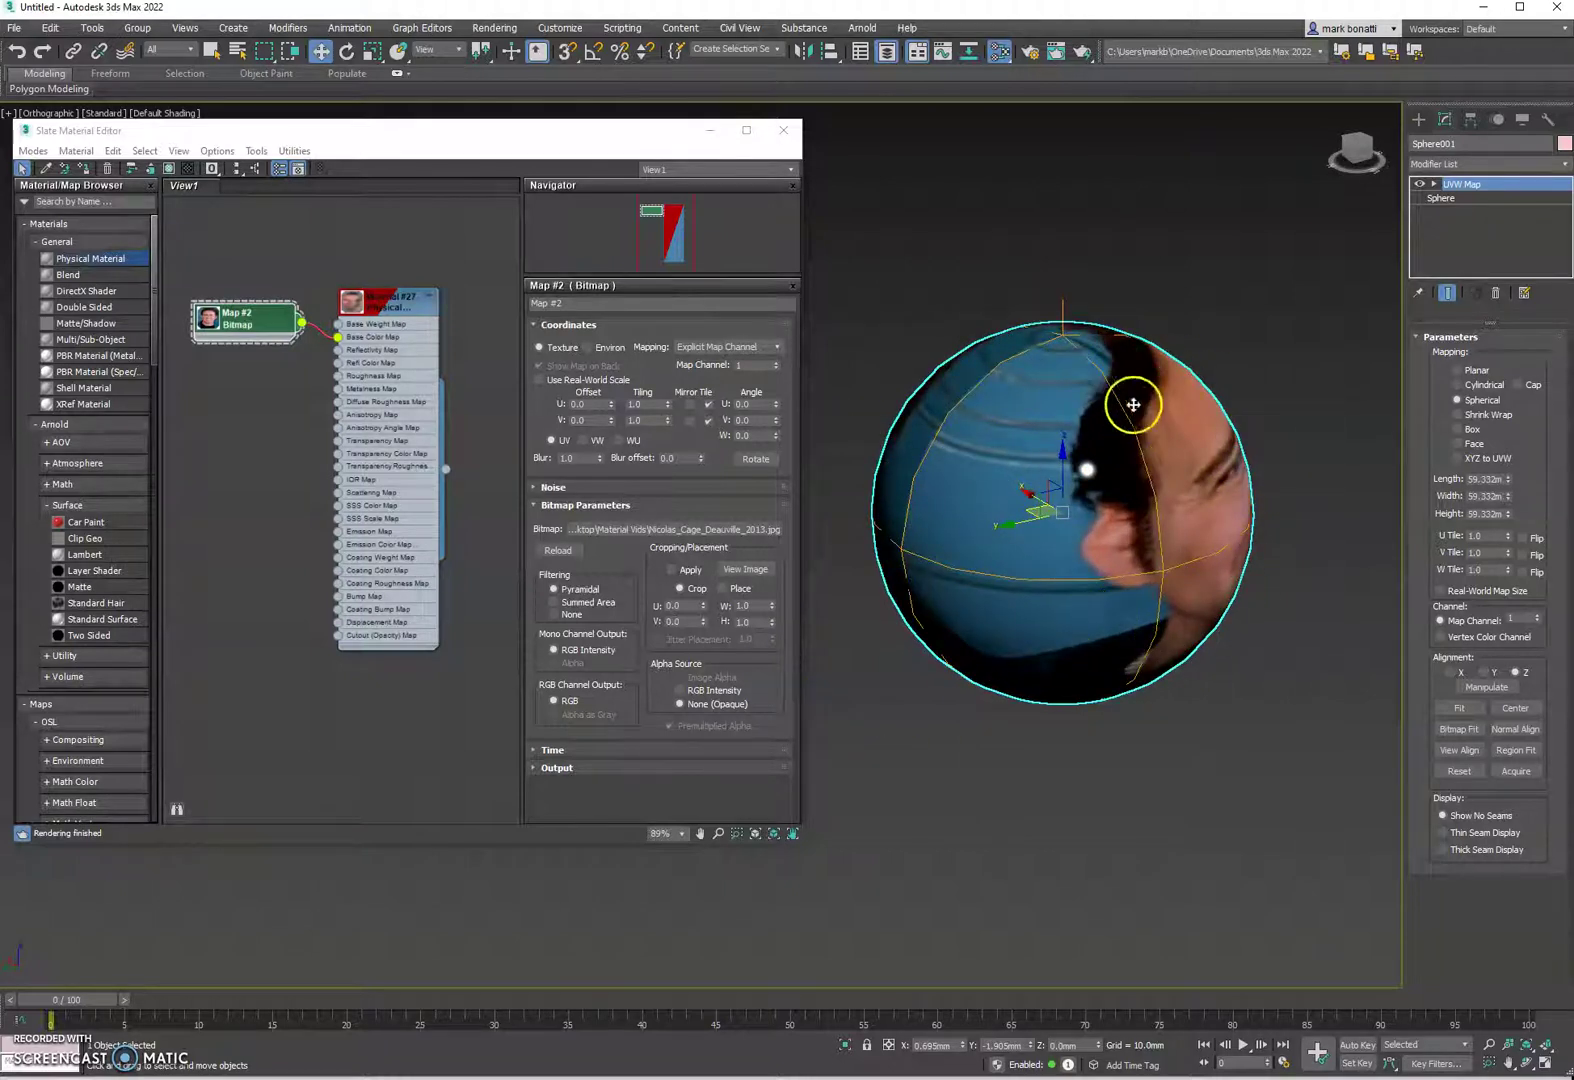
{"action": "middle_click_drag", "start_coordinate": [963, 584], "coordinate": [977, 643], "text": "alt"}
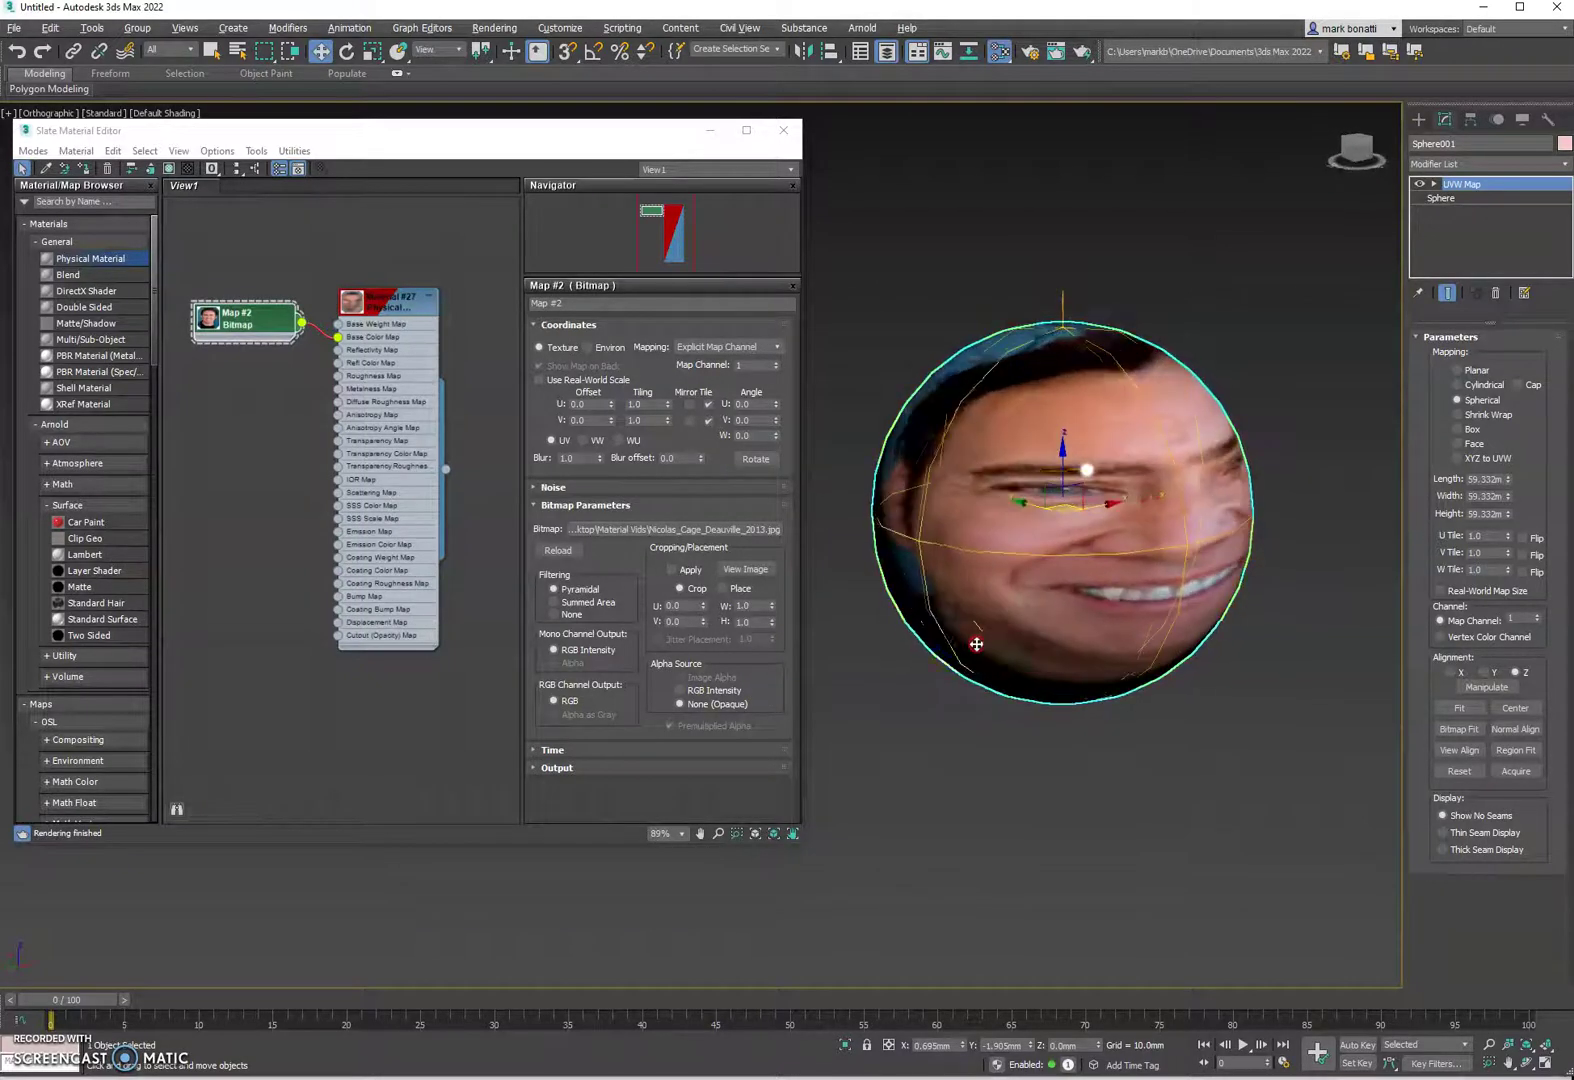
{"action": "left_click", "coordinate": [1456, 415]}
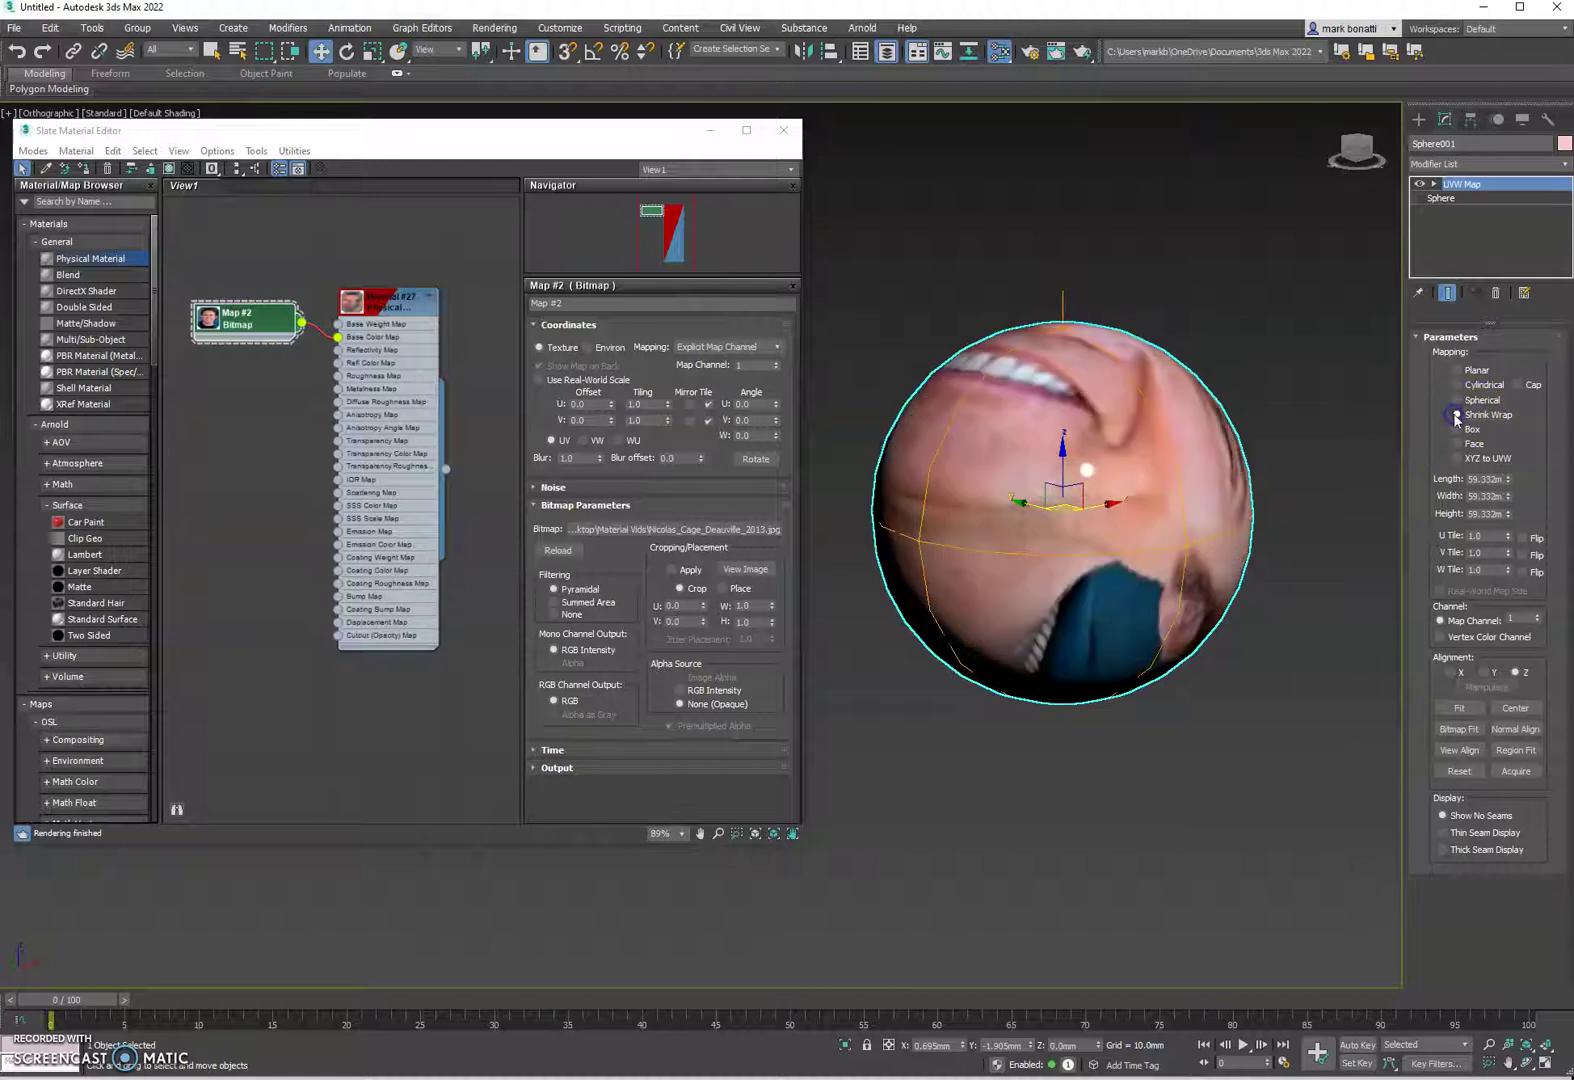
{"action": "middle_click_drag", "start_coordinate": [1089, 641], "coordinate": [1157, 703], "text": "alt"}
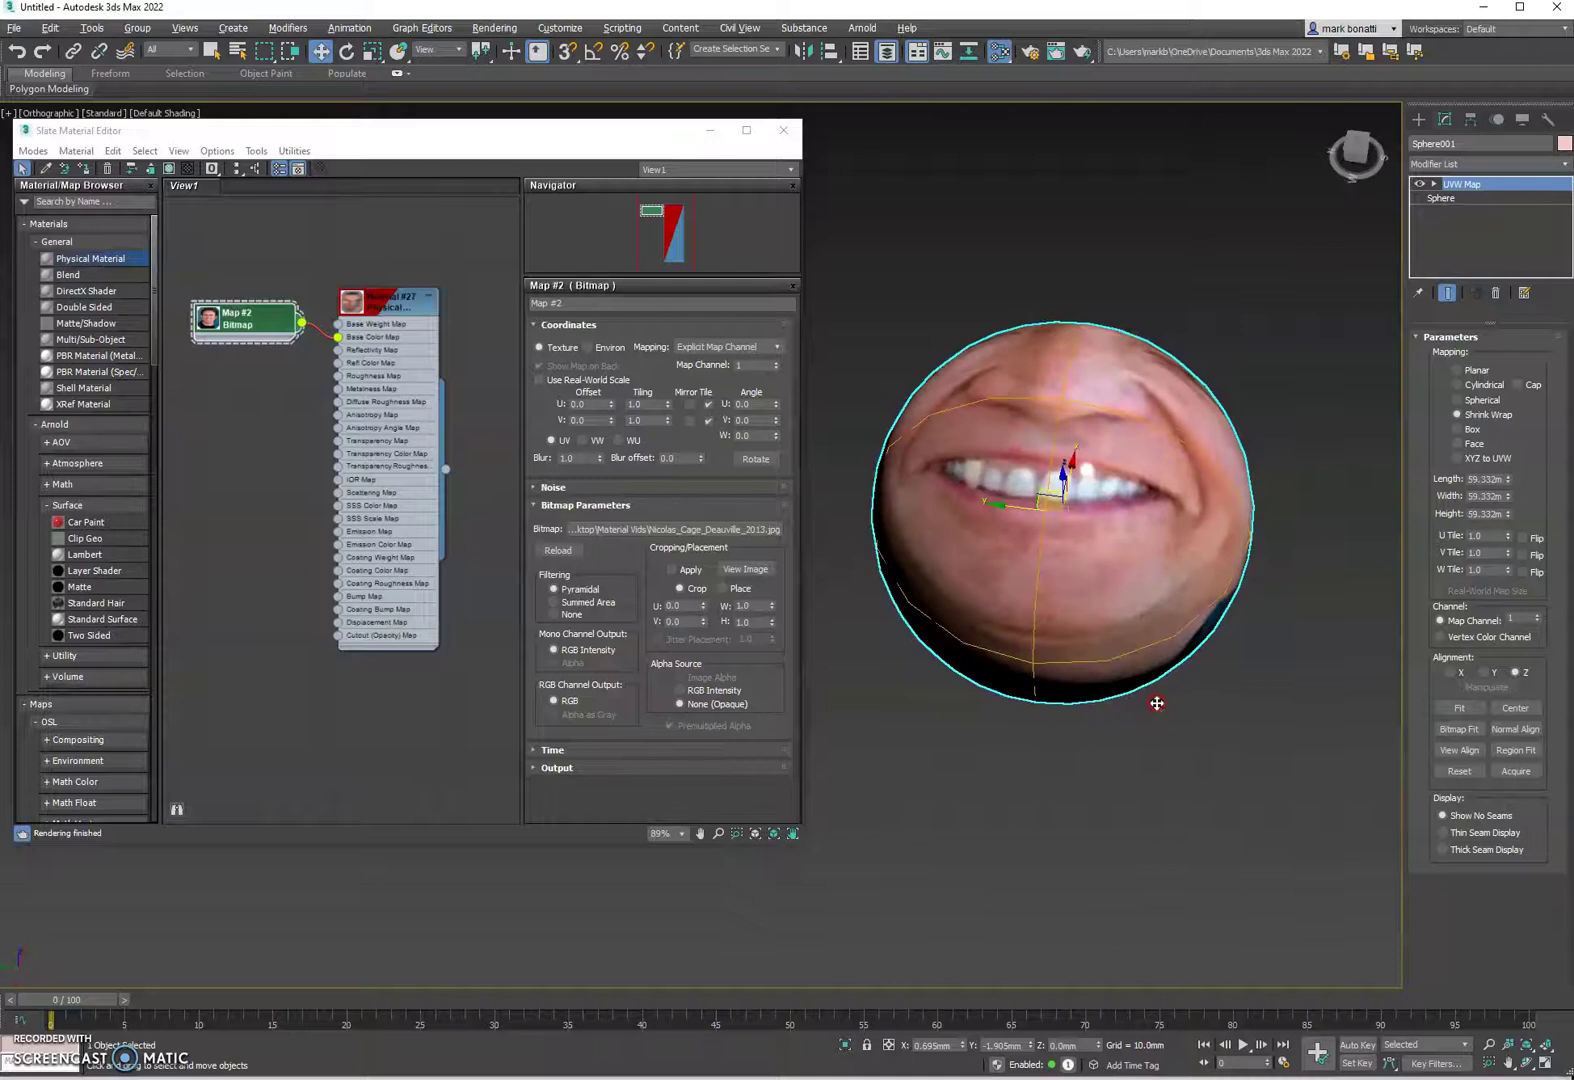
Step: Change the UVW mapping type to Box and inspect the image projected from several sides of the sphere
{"action": "left_click", "coordinate": [1461, 429]}
{"action": "middle_click_drag", "start_coordinate": [1230, 606], "coordinate": [1170, 564], "text": "alt"}
{"action": "middle_click_drag", "start_coordinate": [1062, 447], "coordinate": [1097, 601], "text": "alt"}
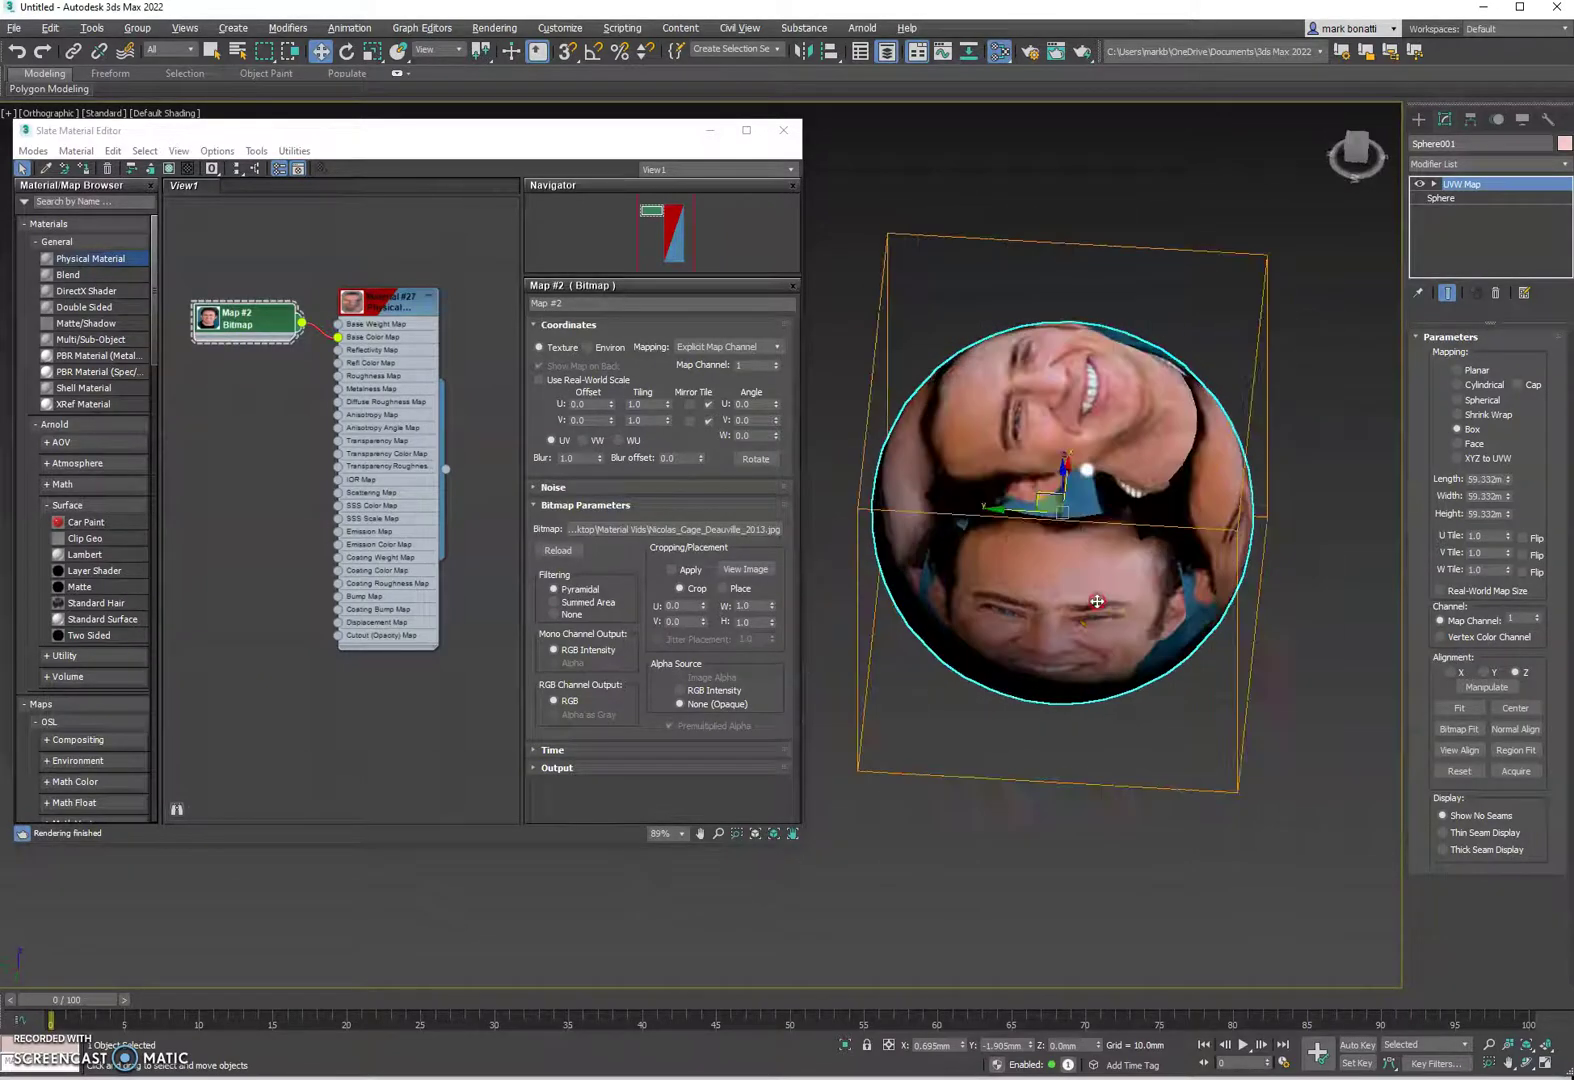
Step: Switch the mapping type to Face and inspect the image repeated on the sphere's polygons up close
{"action": "left_click", "coordinate": [1457, 443]}
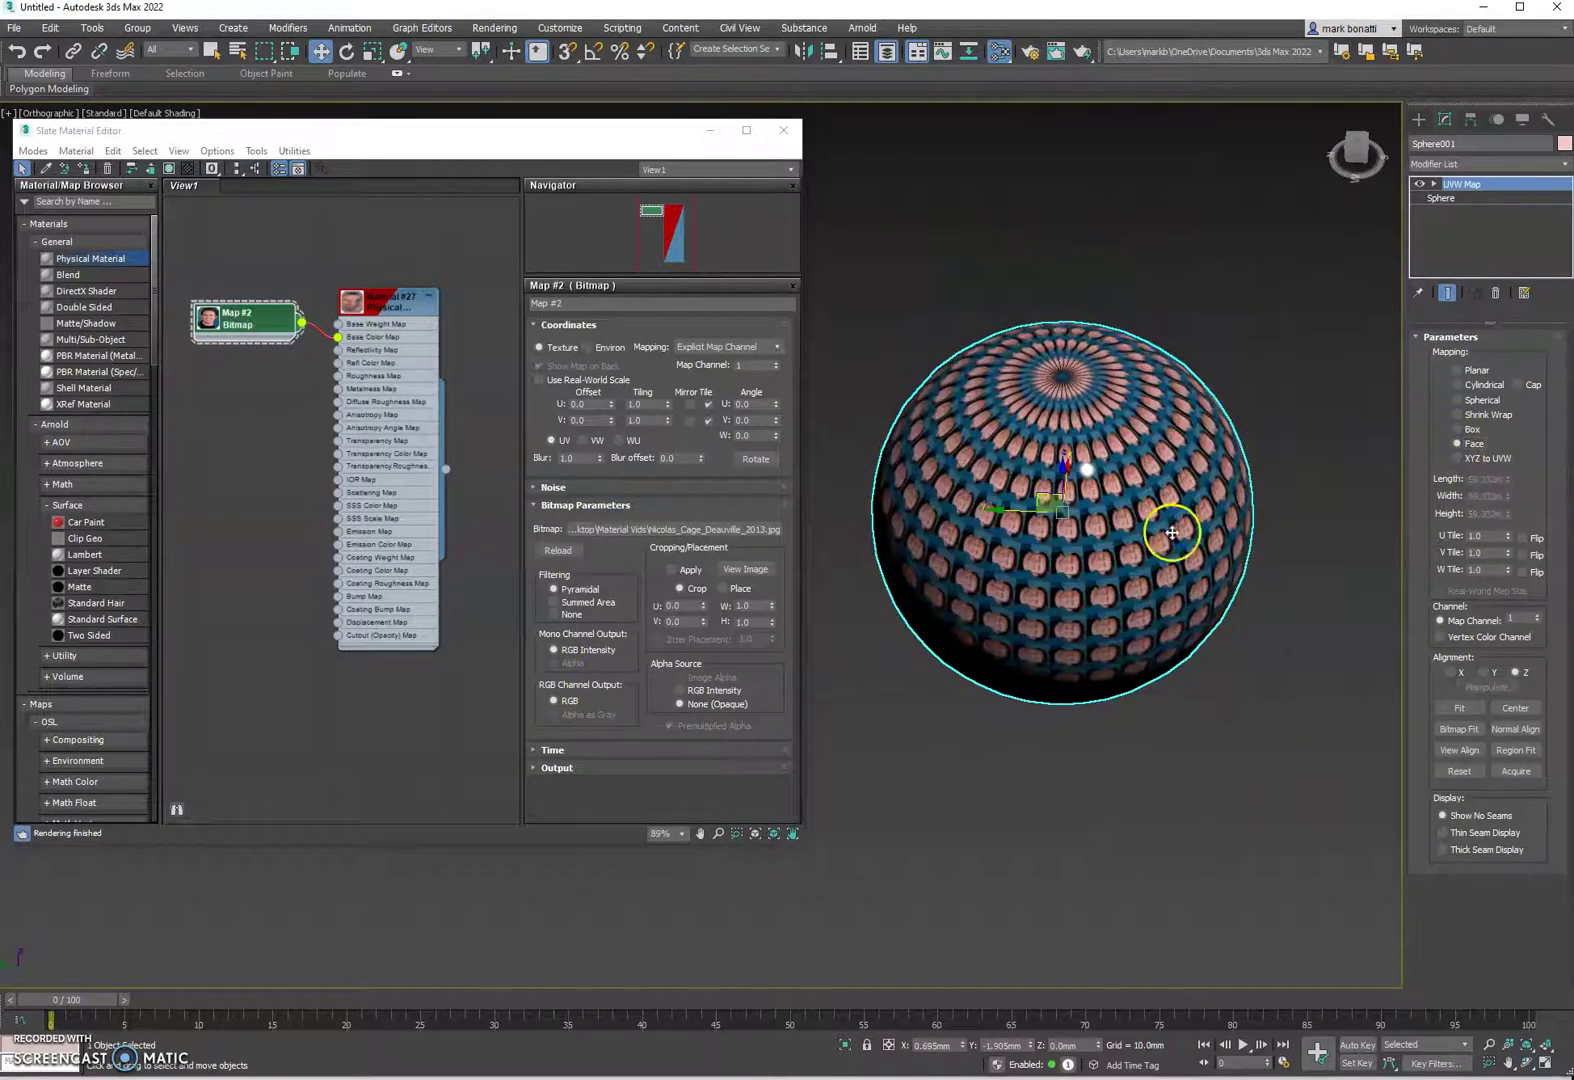
{"action": "scroll", "coordinate": [1172, 533], "scroll_direction": "up", "scroll_amount": 5}
{"action": "scroll", "coordinate": [1084, 490], "scroll_direction": "up", "scroll_amount": 6}
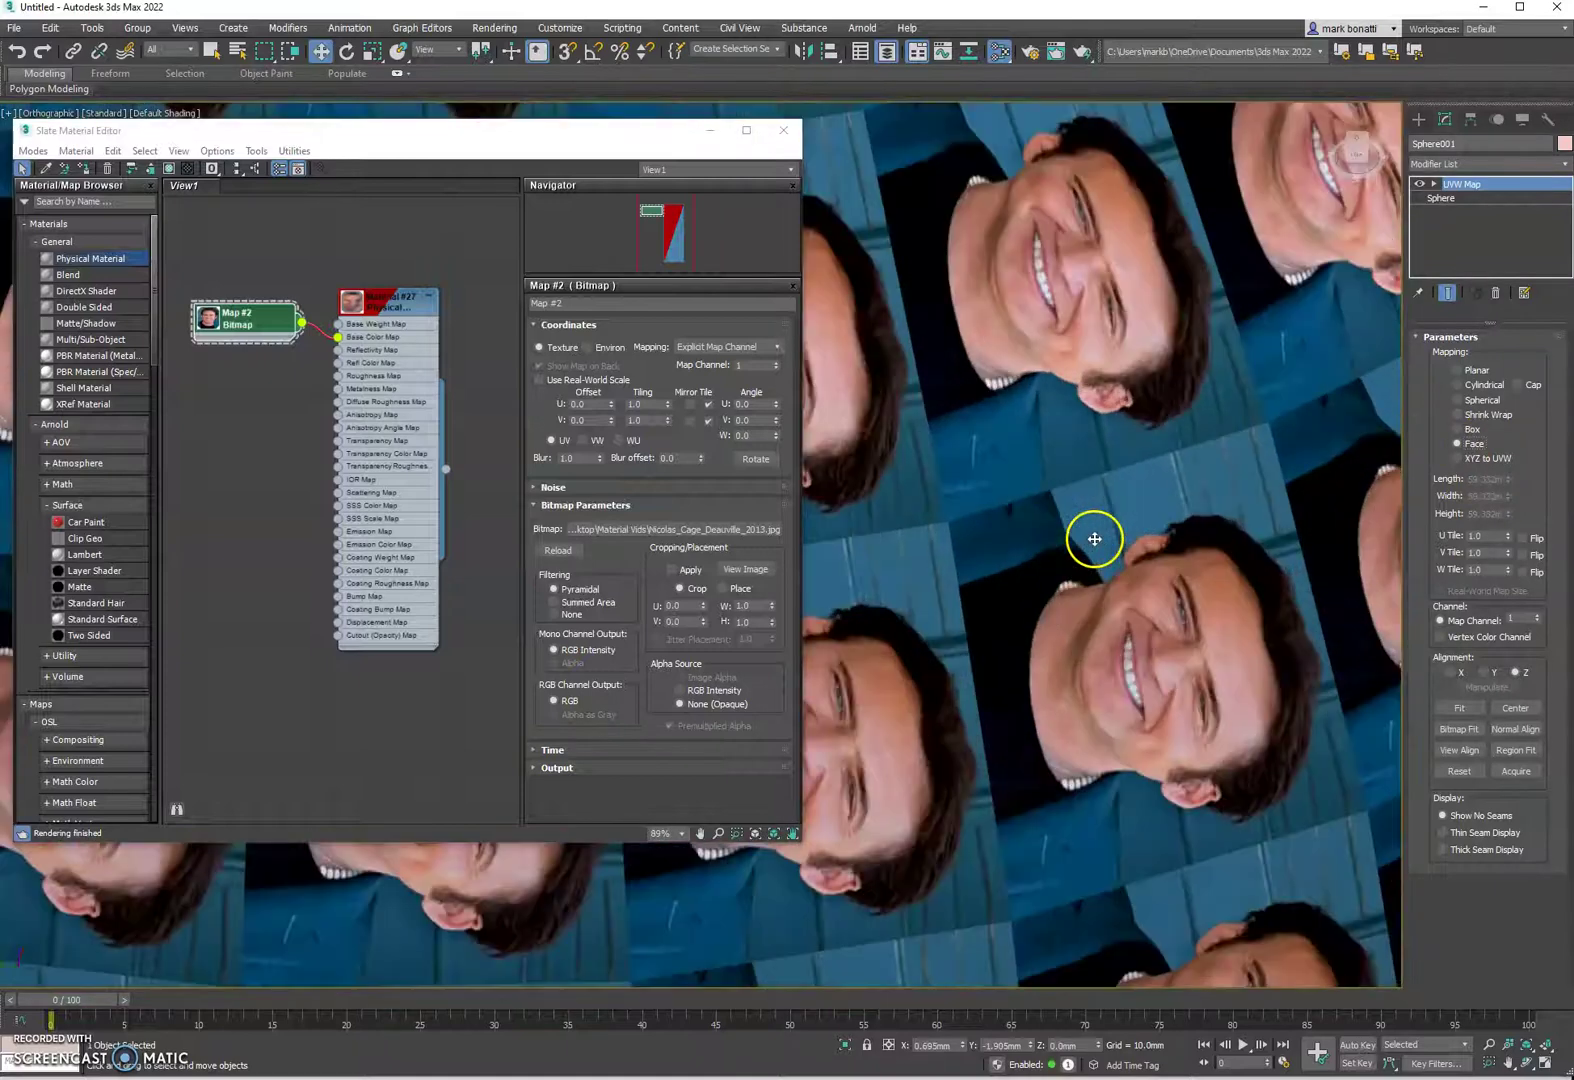
{"action": "middle_click_drag", "start_coordinate": [1210, 524], "coordinate": [1185, 476], "text": "alt"}
{"action": "scroll", "coordinate": [1187, 533], "scroll_direction": "down", "scroll_amount": 8}
Step: Try the XYZ to UVW mapping type and examine the tiled pattern across the sphere
{"action": "left_click", "coordinate": [1456, 459]}
{"action": "scroll", "coordinate": [1185, 476], "scroll_direction": "up", "scroll_amount": 2}
{"action": "scroll", "coordinate": [1190, 500], "scroll_direction": "down", "scroll_amount": 5}
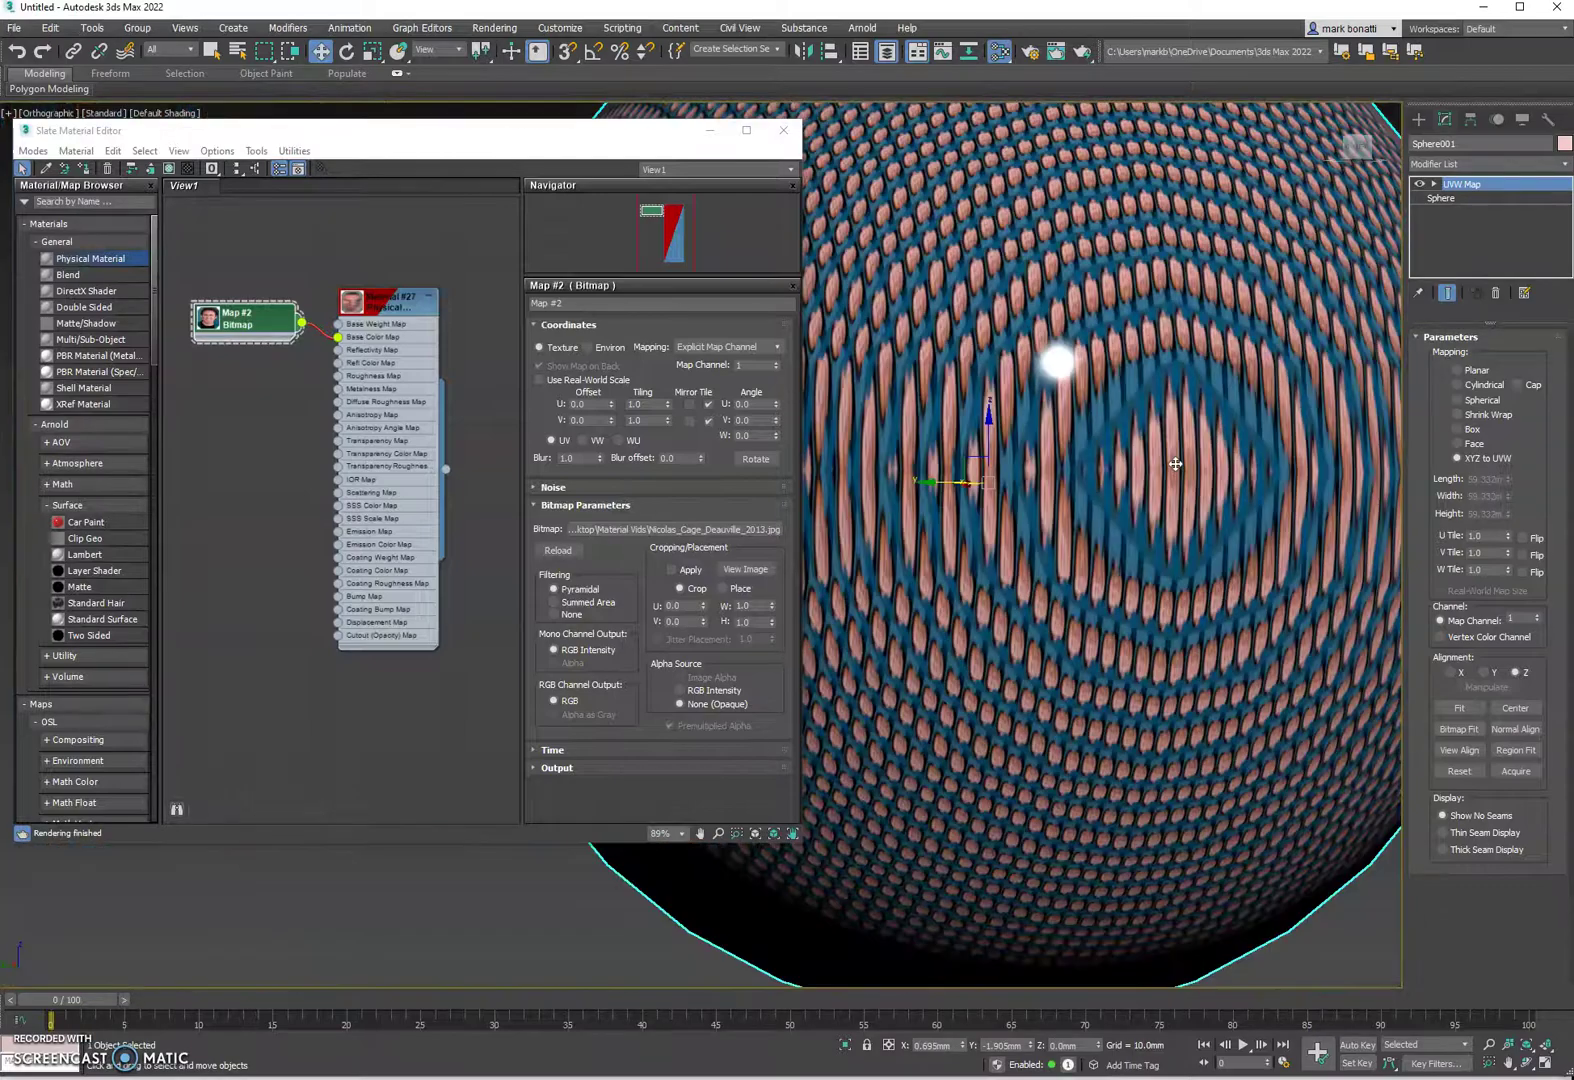
{"action": "scroll", "coordinate": [1197, 545], "scroll_direction": "up", "scroll_amount": 1}
{"action": "middle_click_drag", "start_coordinate": [1197, 545], "coordinate": [1051, 598], "text": "alt"}
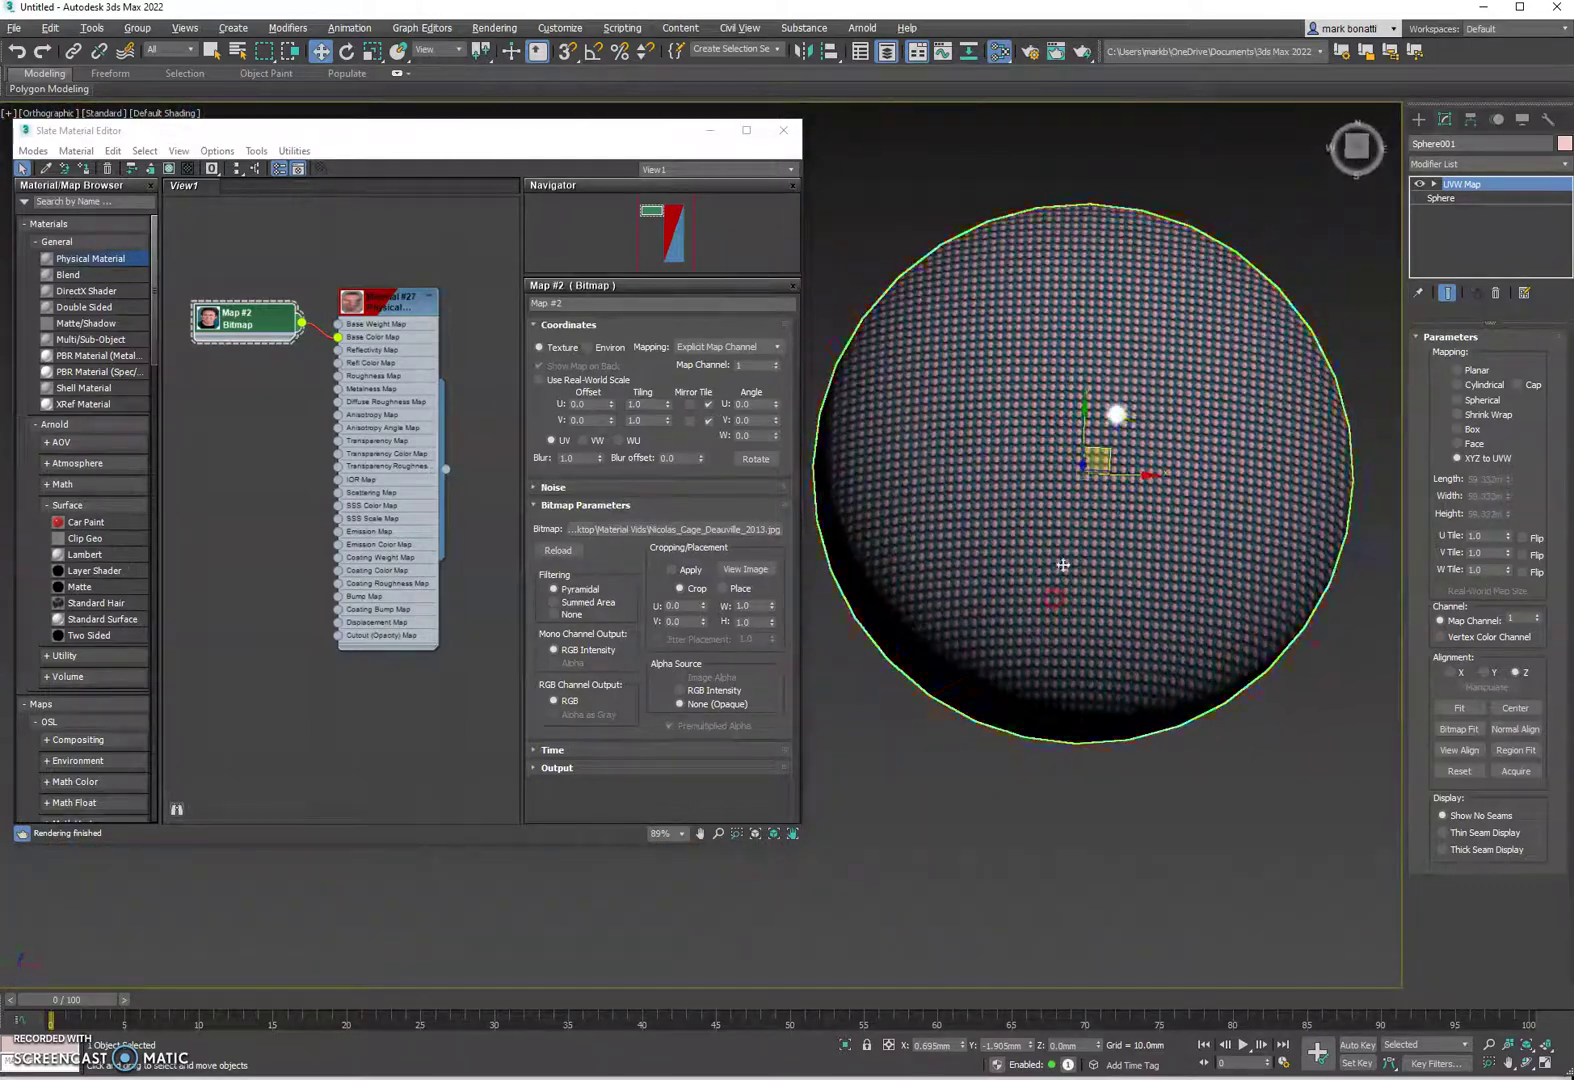
{"action": "scroll", "coordinate": [1026, 449], "scroll_direction": "up", "scroll_amount": 6}
{"action": "scroll", "coordinate": [1092, 440], "scroll_direction": "down", "scroll_amount": 8}
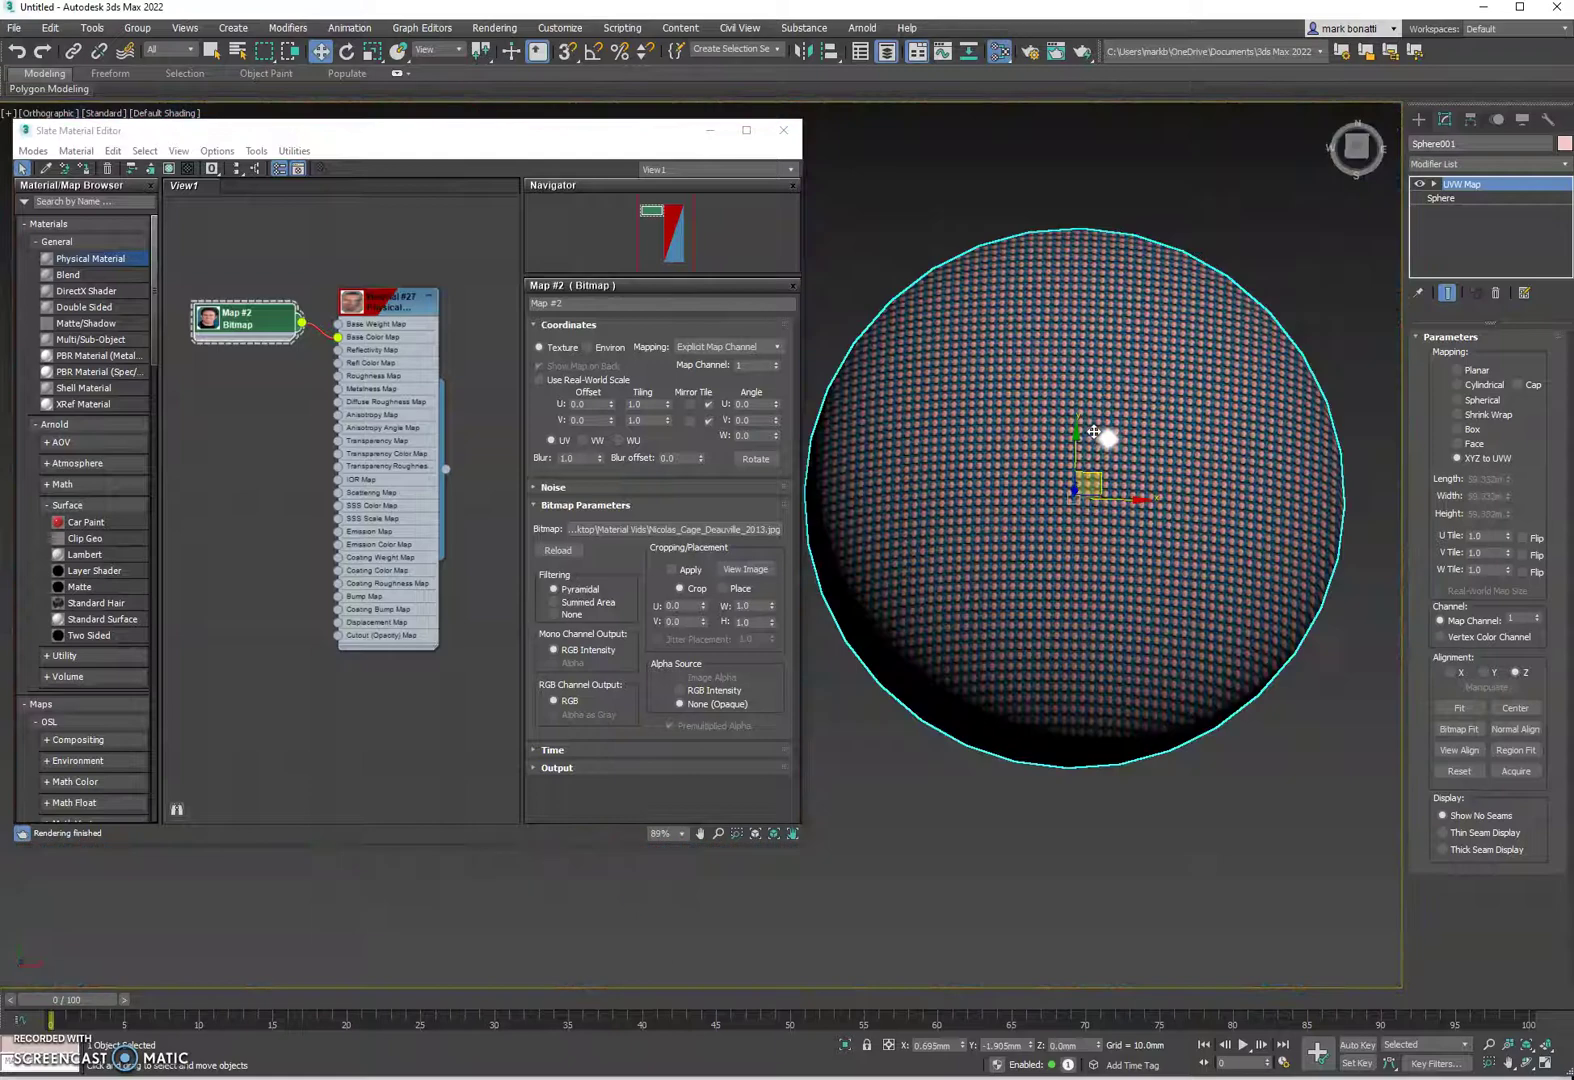
{"action": "scroll", "coordinate": [1080, 448], "scroll_direction": "up", "scroll_amount": 4}
{"action": "middle_click_drag", "start_coordinate": [1077, 449], "coordinate": [1190, 342], "text": "alt"}
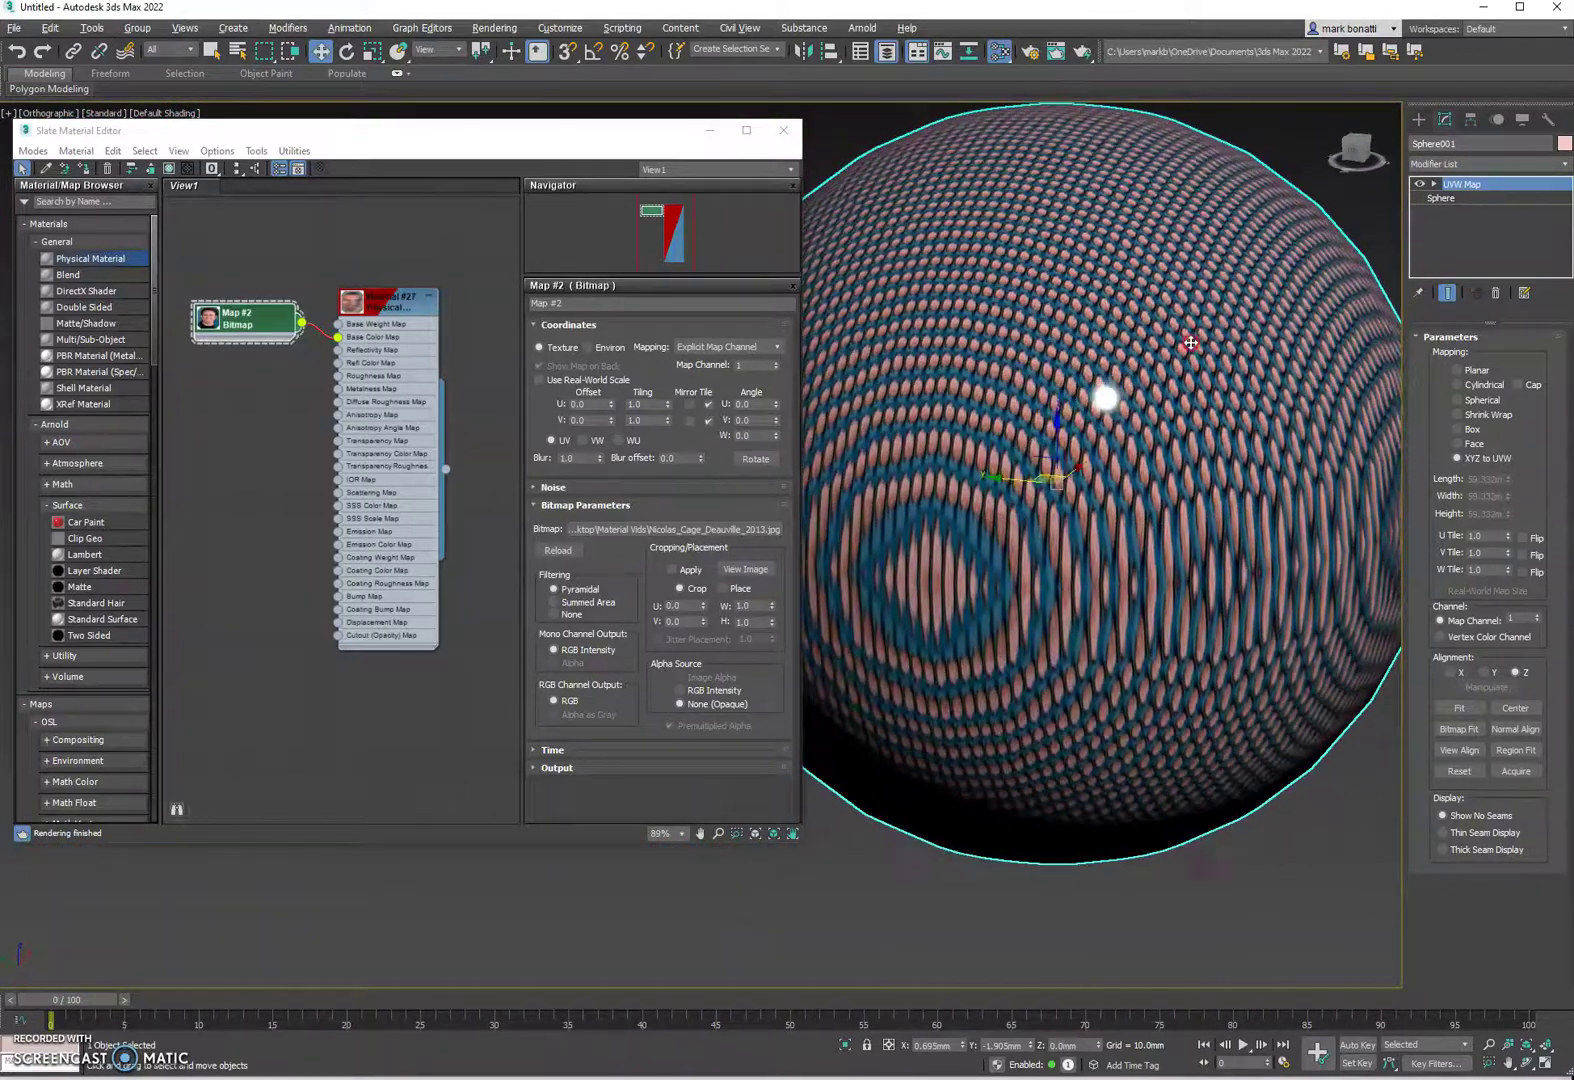
Step: Set the sphere's mapping back to Spherical, and finally to Cylindrical with the Cap option enabled
{"action": "left_click", "coordinate": [1457, 400]}
{"action": "scroll", "coordinate": [1082, 510], "scroll_direction": "down", "scroll_amount": 4}
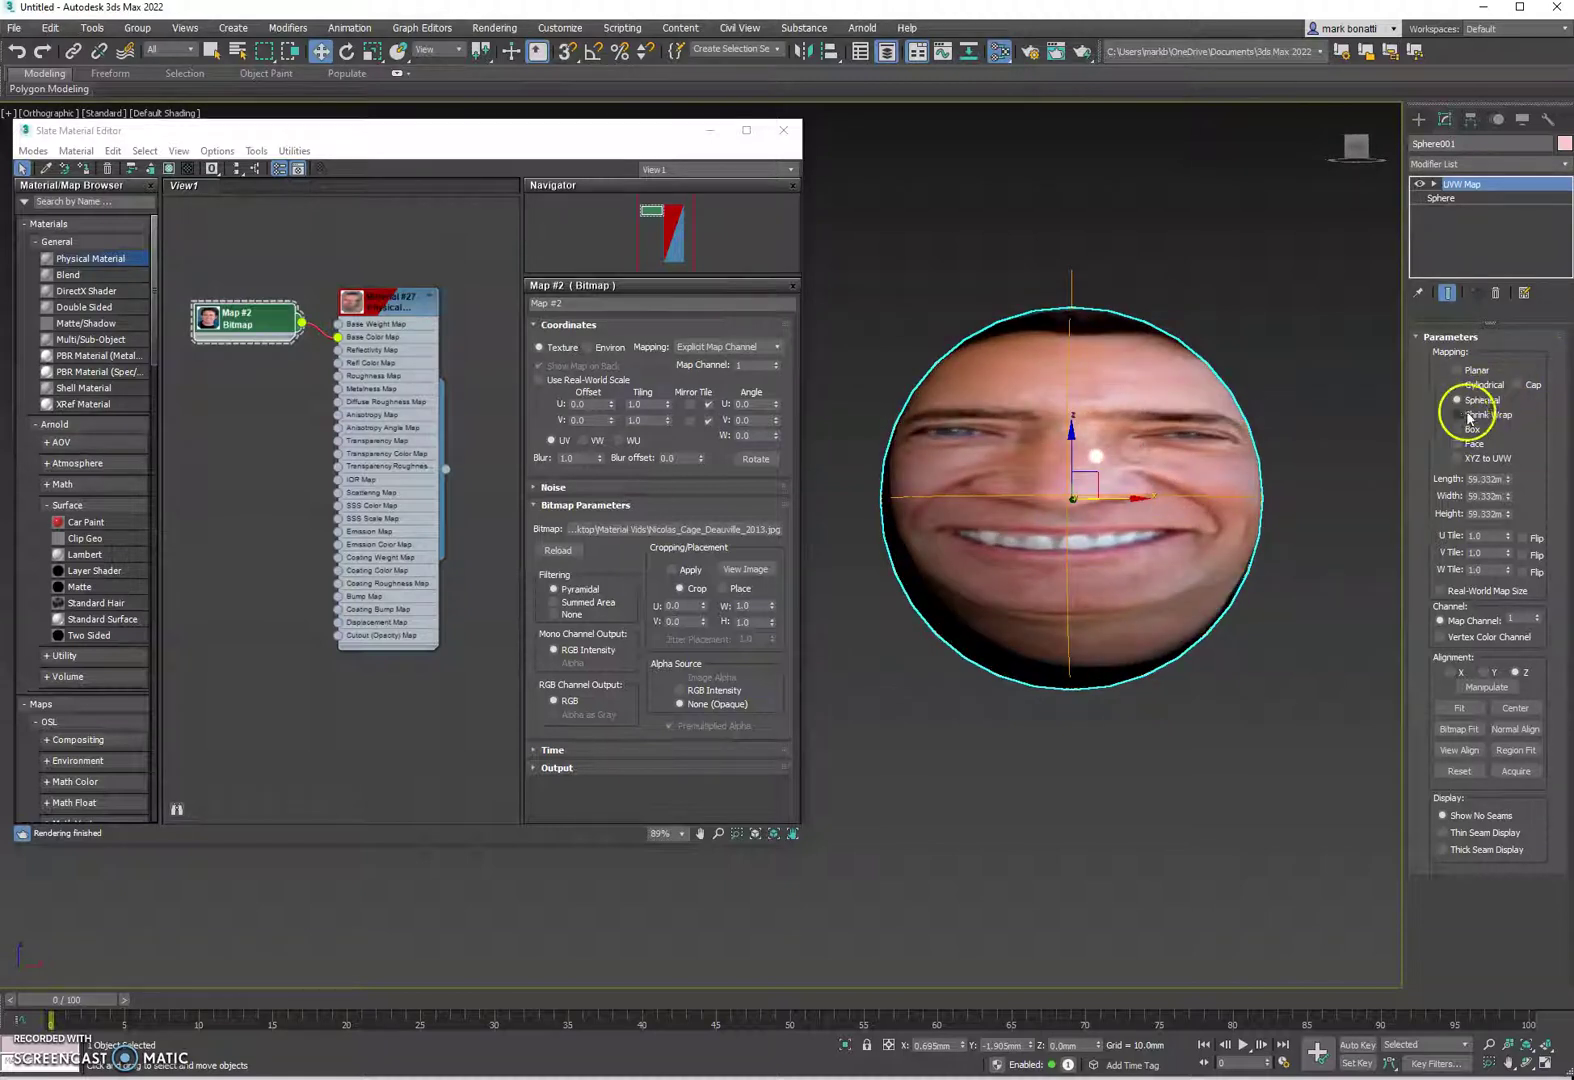
{"action": "middle_click_drag", "start_coordinate": [1121, 513], "coordinate": [1284, 550], "text": "alt"}
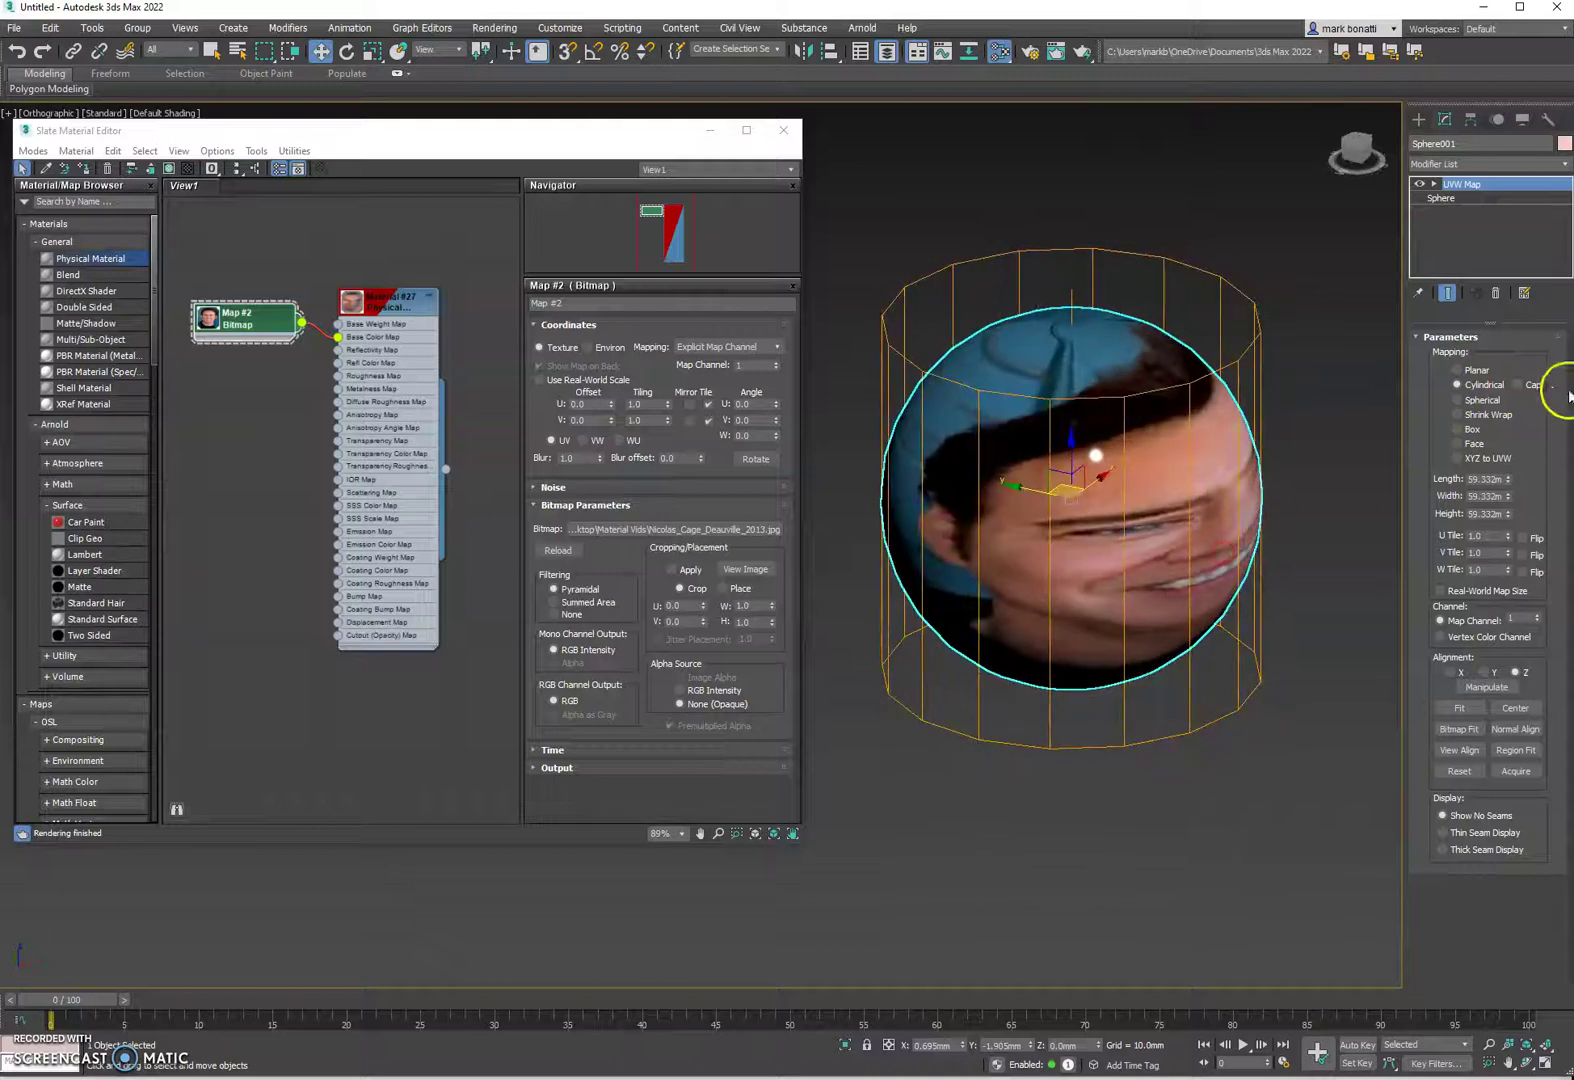
{"action": "middle_click_drag", "start_coordinate": [1187, 384], "coordinate": [1229, 396], "text": "alt"}
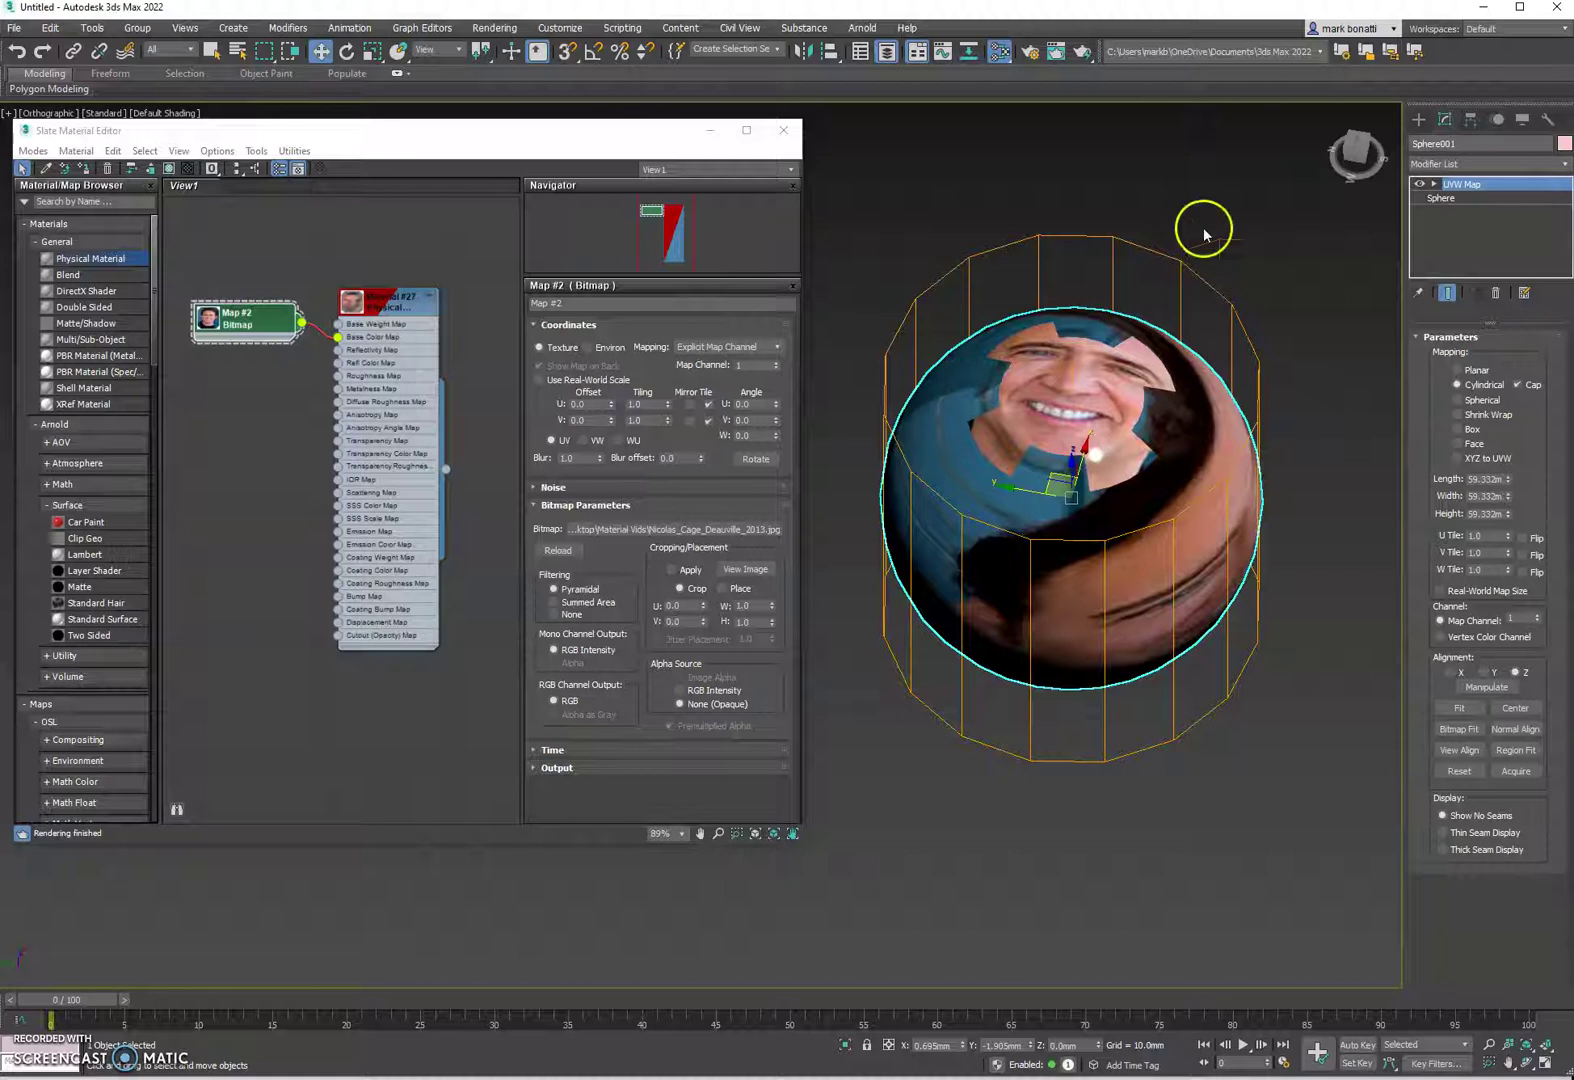
{"action": "middle_click_drag", "start_coordinate": [1070, 250], "coordinate": [1072, 441], "text": "alt"}
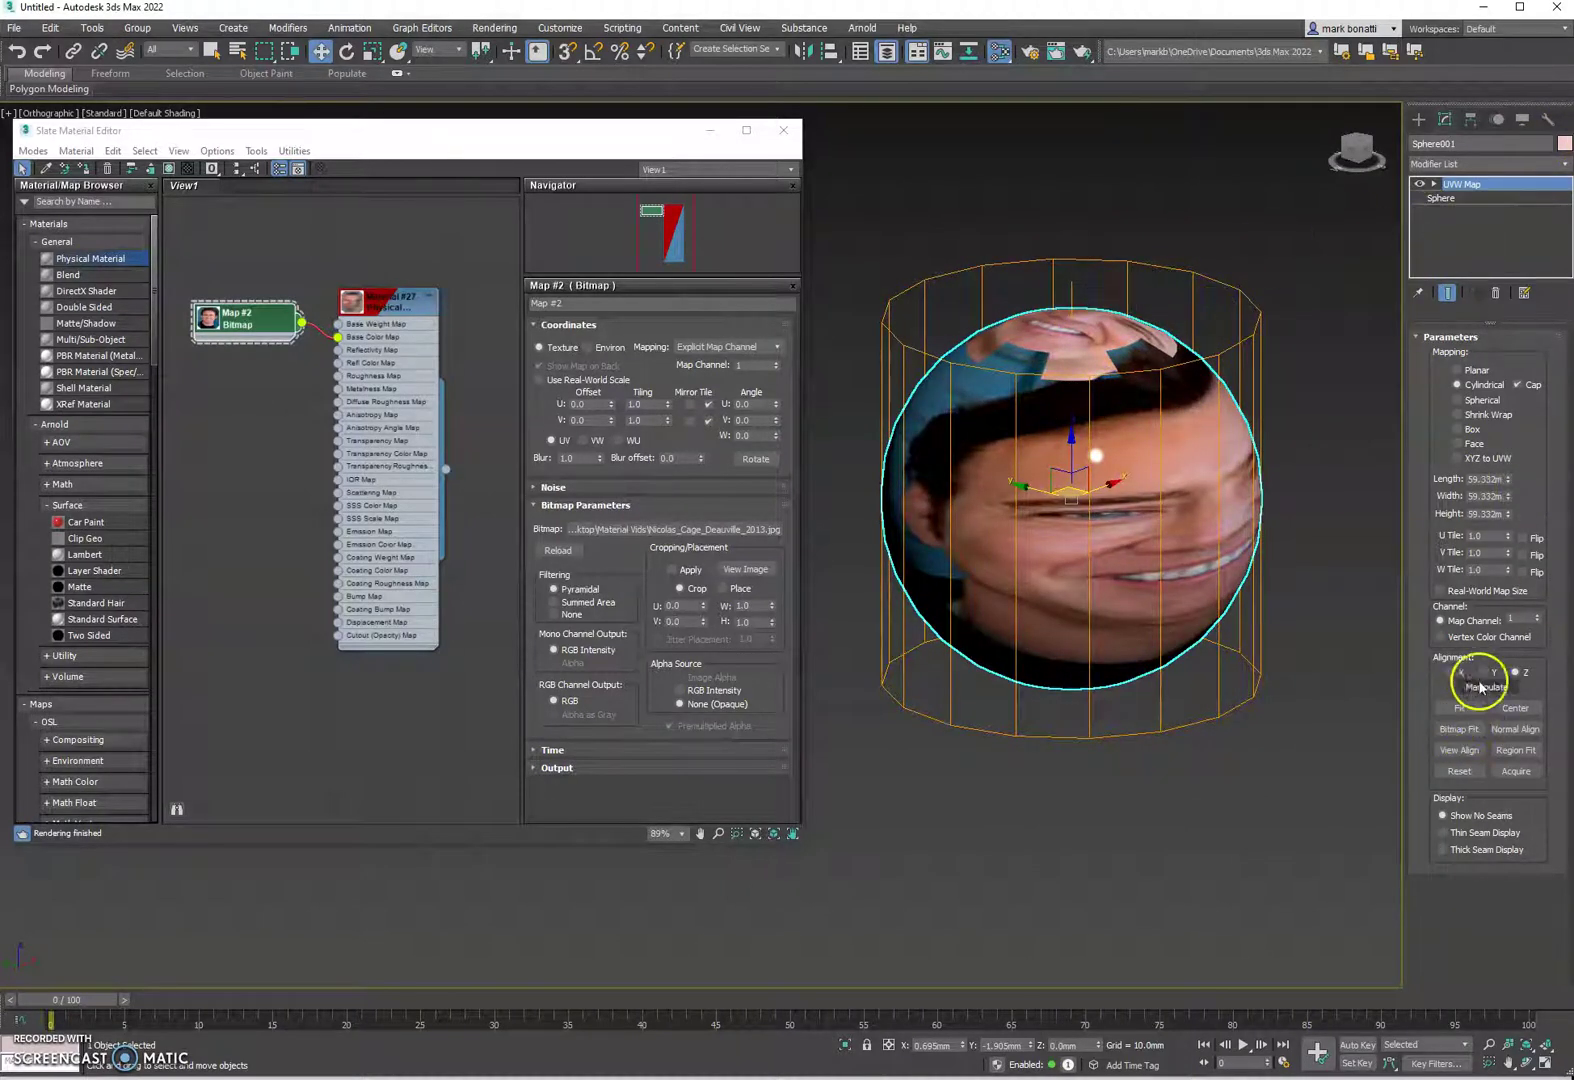
Step: Try aligning the cylindrical mapping to the X axis and return the alignment to Z
{"action": "left_click", "coordinate": [1451, 672]}
{"action": "middle_click_drag", "start_coordinate": [1108, 603], "coordinate": [1173, 592], "text": "alt"}
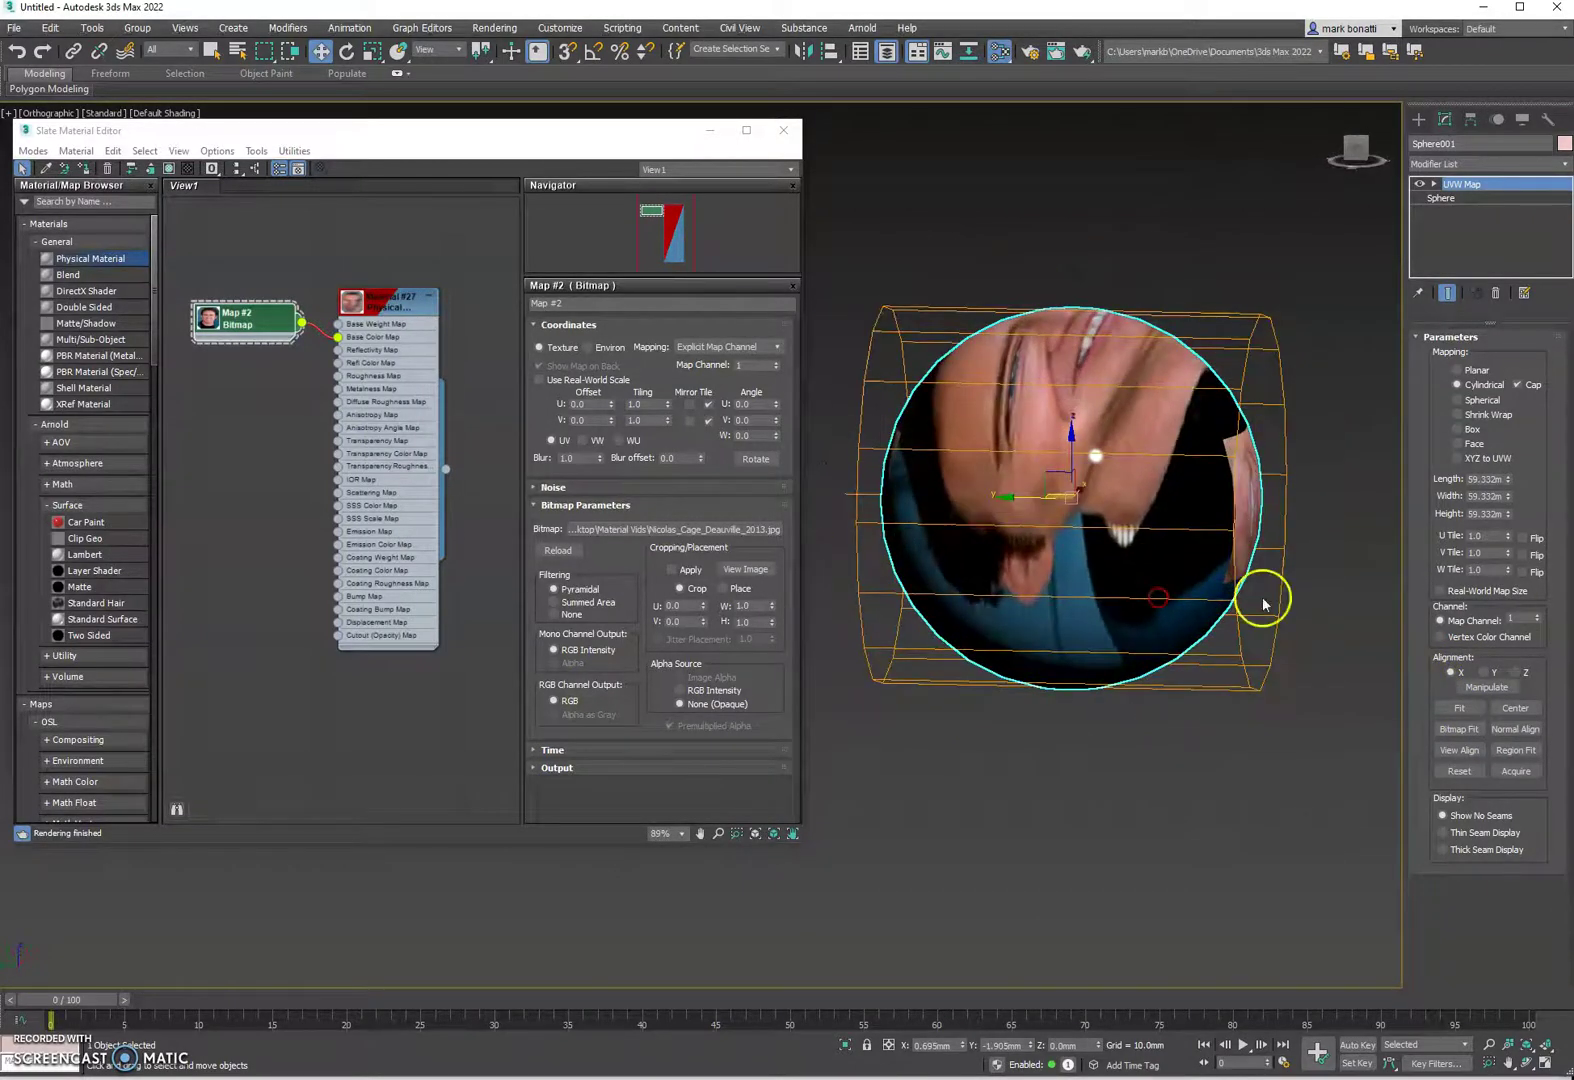
{"action": "left_click", "coordinate": [1516, 672]}
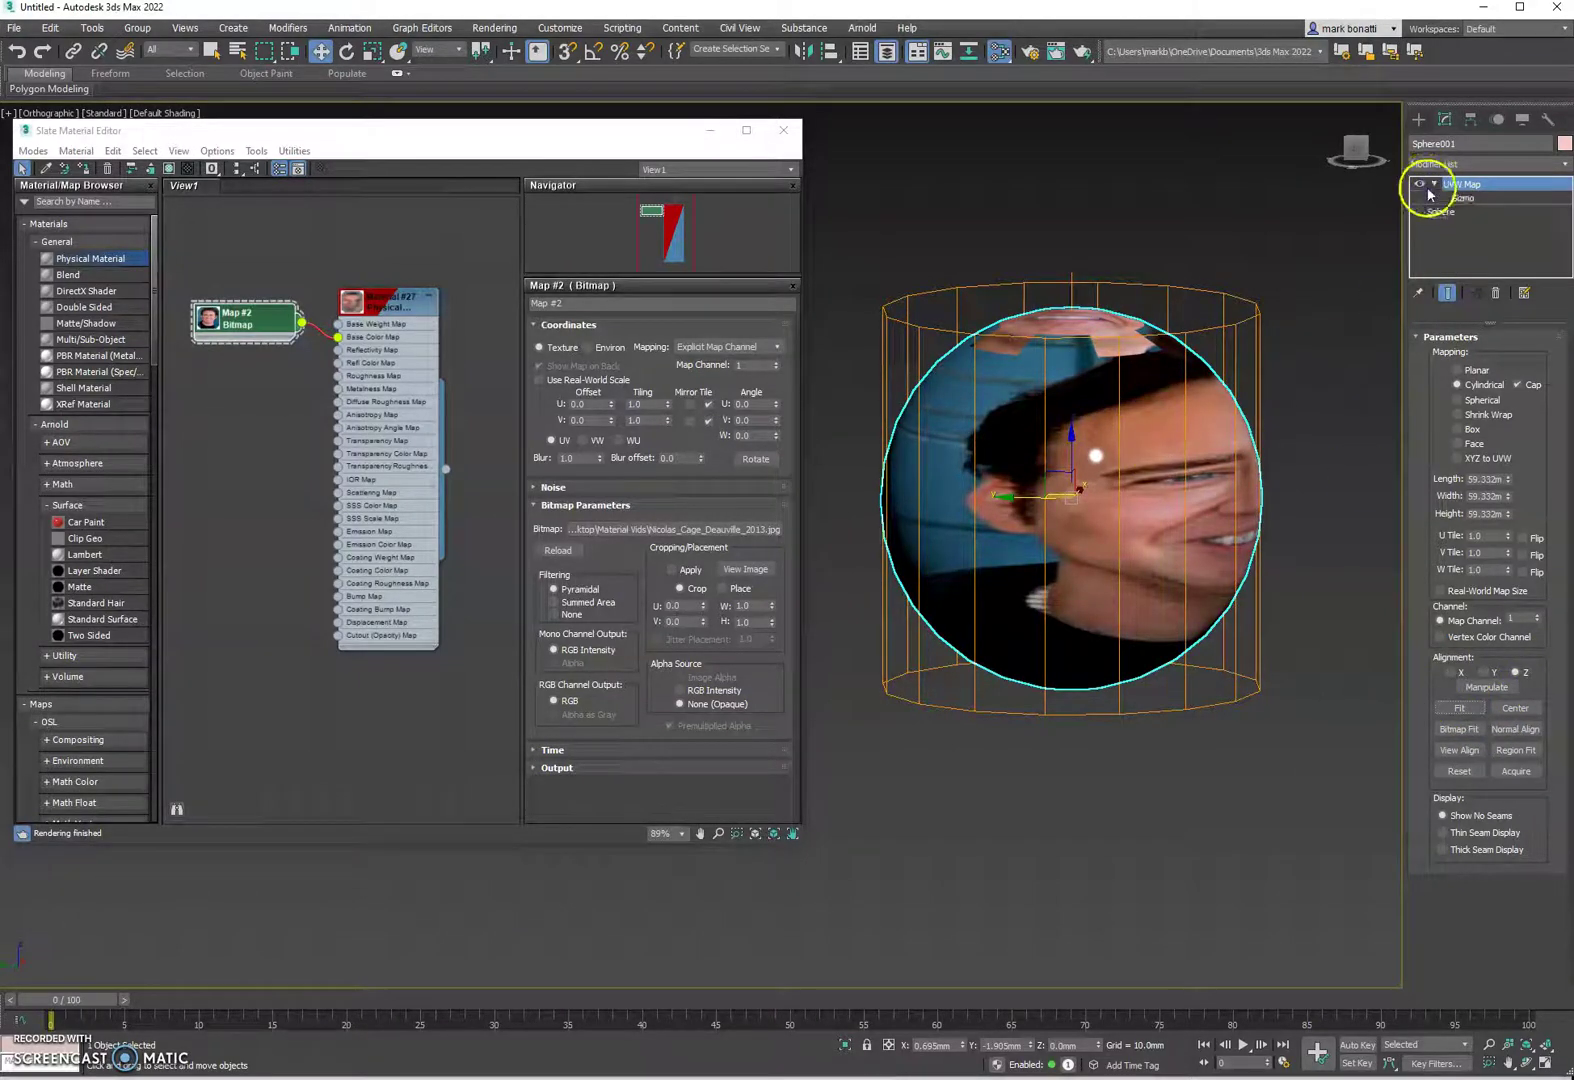
Step: Move the UVW Map modifier's gizmo to about X -1.4, Y -0.1, Z 3.4 mm to shift the image on the sphere
{"action": "left_click", "coordinate": [1462, 199]}
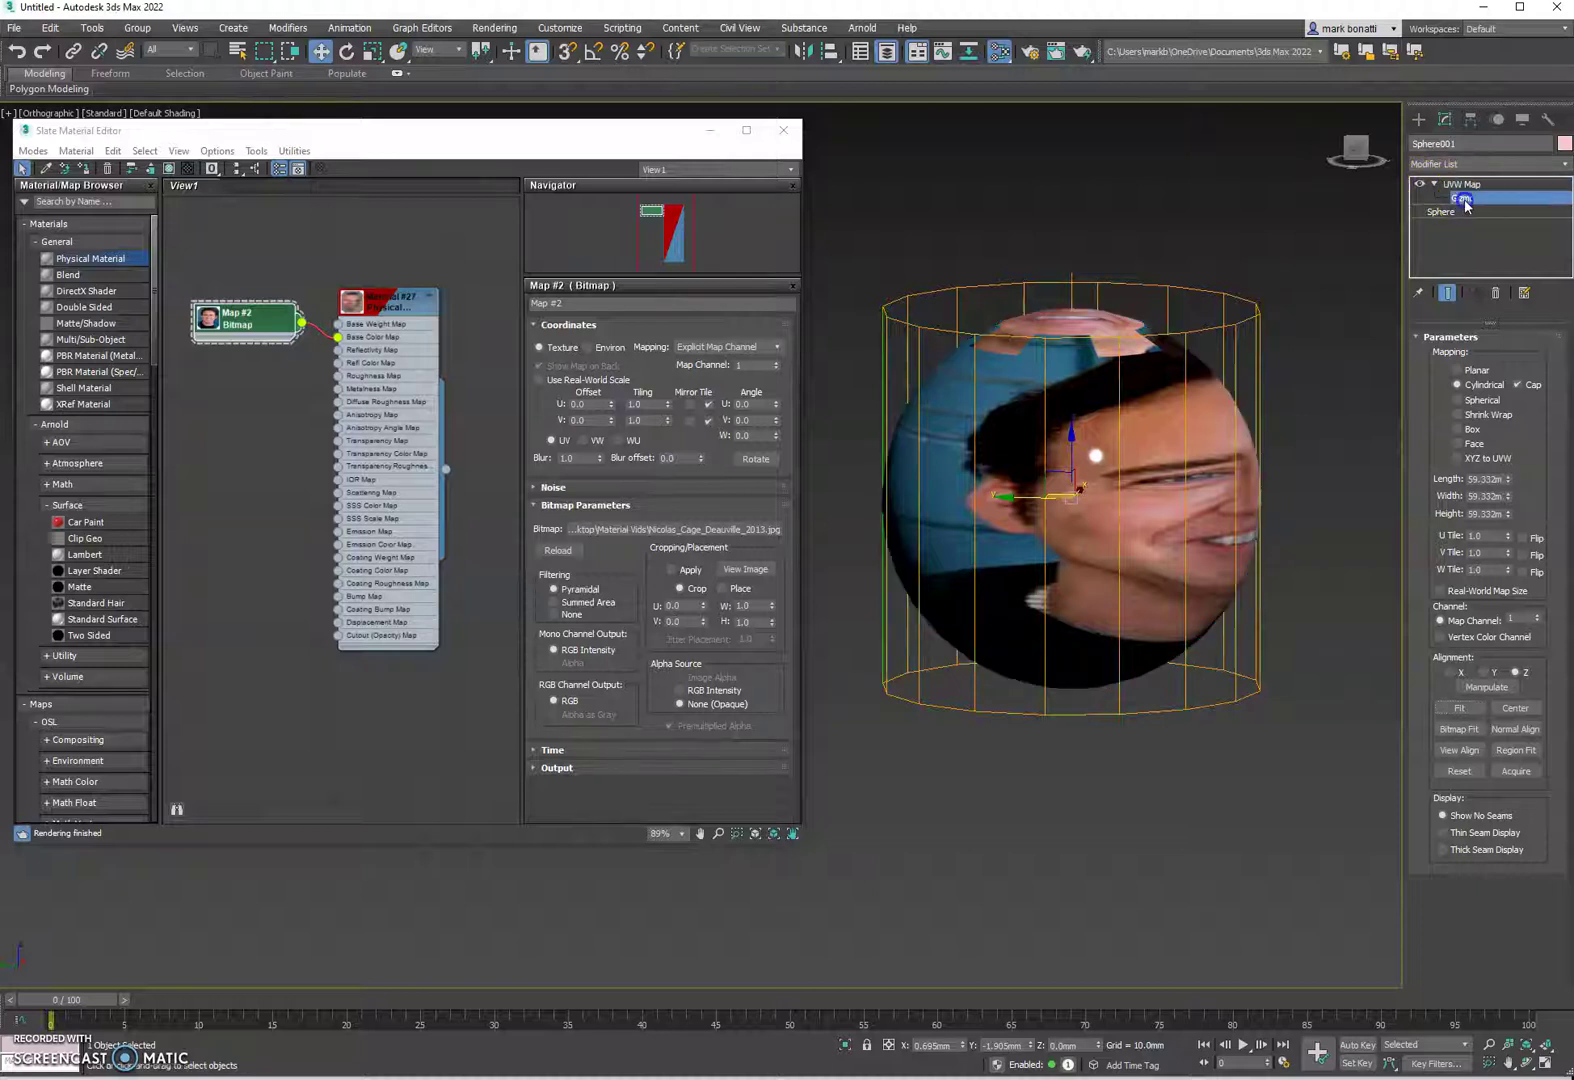
{"action": "mouse_move", "coordinate": [1070, 435]}
{"action": "left_mouse_down"}
{"action": "mouse_move", "coordinate": [1079, 413]}
{"action": "mouse_move", "coordinate": [1080, 428]}
{"action": "left_mouse_up"}
{"action": "middle_click_drag", "start_coordinate": [1082, 440], "coordinate": [1082, 485], "text": "alt"}
{"action": "mouse_move", "coordinate": [1077, 374]}
{"action": "left_mouse_down"}
{"action": "mouse_move", "coordinate": [1054, 467]}
{"action": "mouse_move", "coordinate": [1060, 365]}
{"action": "mouse_move", "coordinate": [1100, 362]}
{"action": "left_mouse_up"}
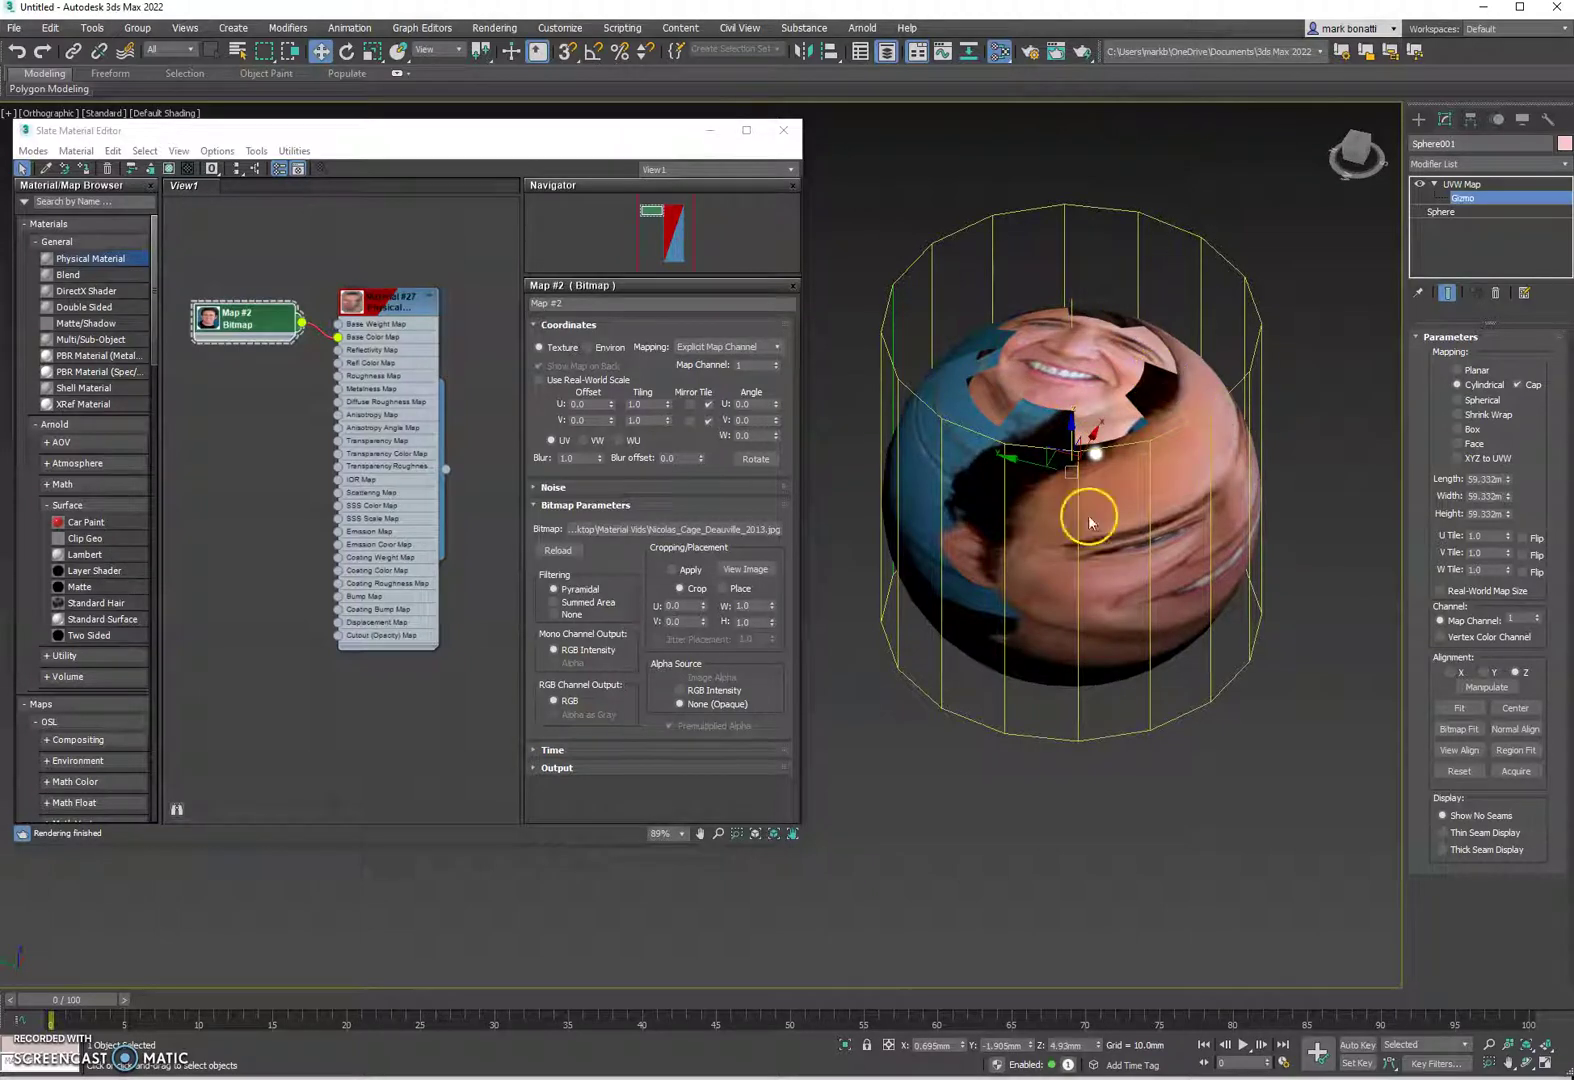
{"action": "left_click_drag", "start_coordinate": [1070, 424], "coordinate": [1039, 464]}
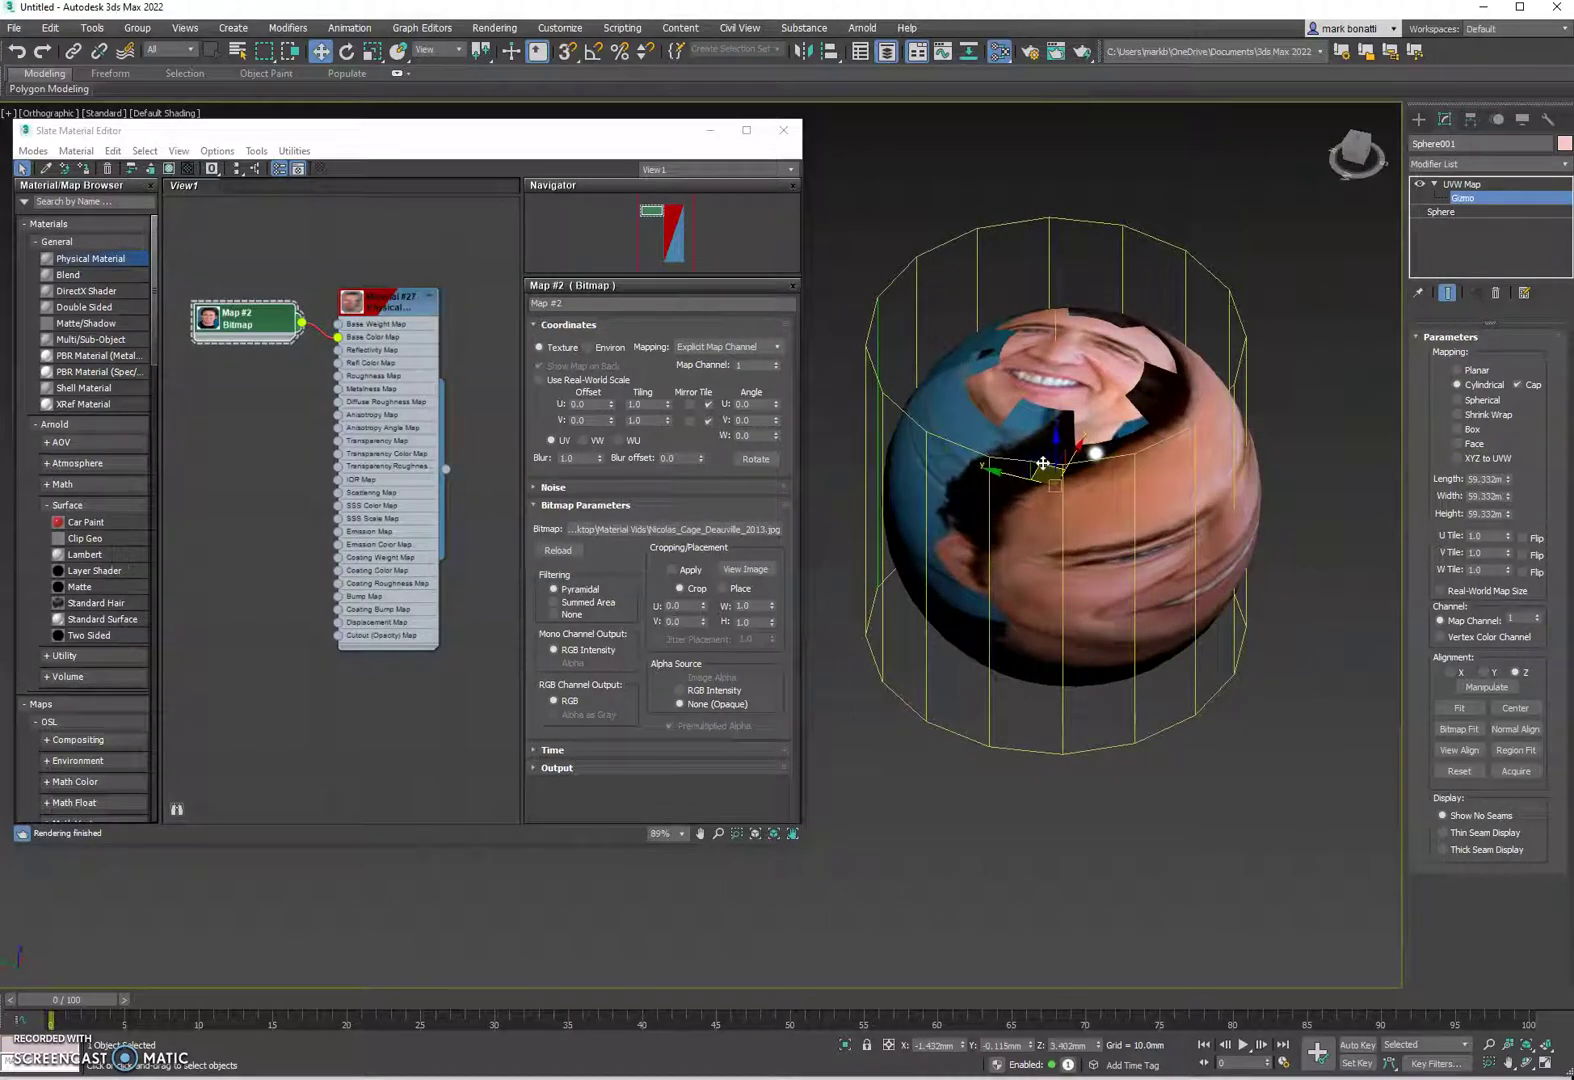
Step: Scale the cylindrical mapping gizmo along Z so it extends well above and below the sphere
{"action": "left_click", "coordinate": [371, 53]}
{"action": "left_click_drag", "start_coordinate": [1039, 594], "coordinate": [1048, 553]}
{"action": "left_click_drag", "start_coordinate": [1055, 422], "coordinate": [1145, 661]}
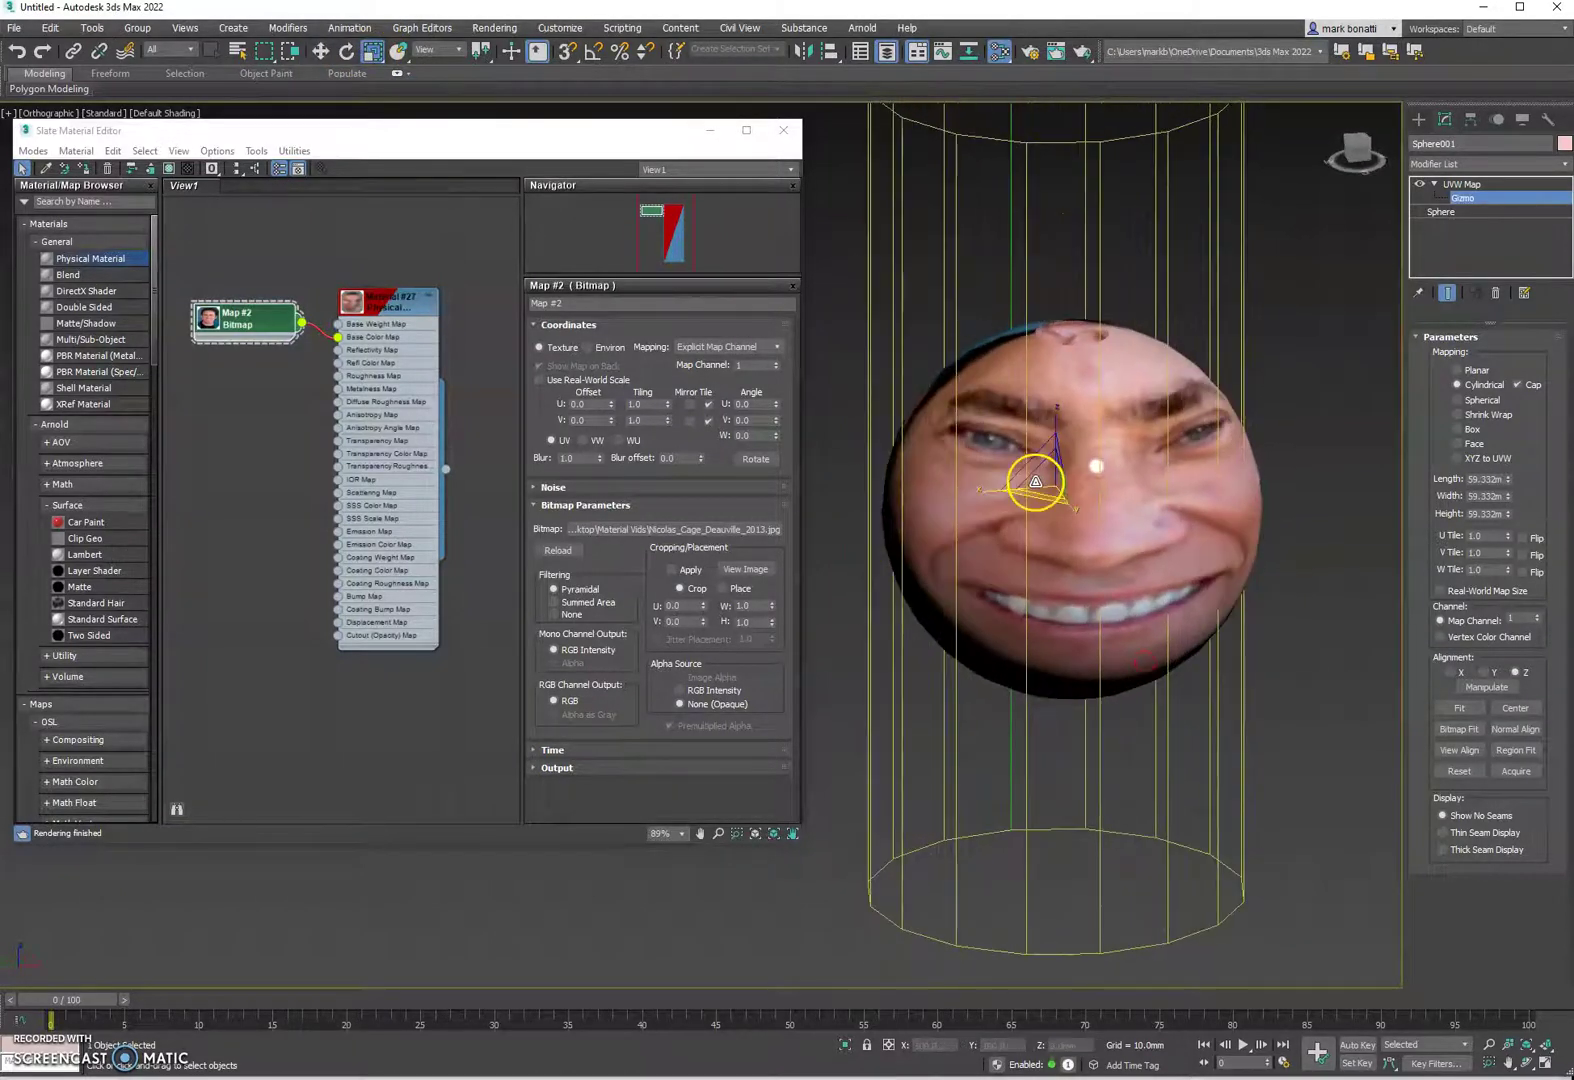
Step: Scale the cylindrical mapping gizmo horizontally into a narrow flattened shape so the face image is squeezed on the sphere
{"action": "left_click_drag", "start_coordinate": [981, 494], "coordinate": [1217, 486]}
{"action": "left_click_drag", "start_coordinate": [1114, 675], "coordinate": [1314, 667]}
{"action": "middle_click_drag", "start_coordinate": [1310, 728], "coordinate": [1133, 690], "text": "alt"}
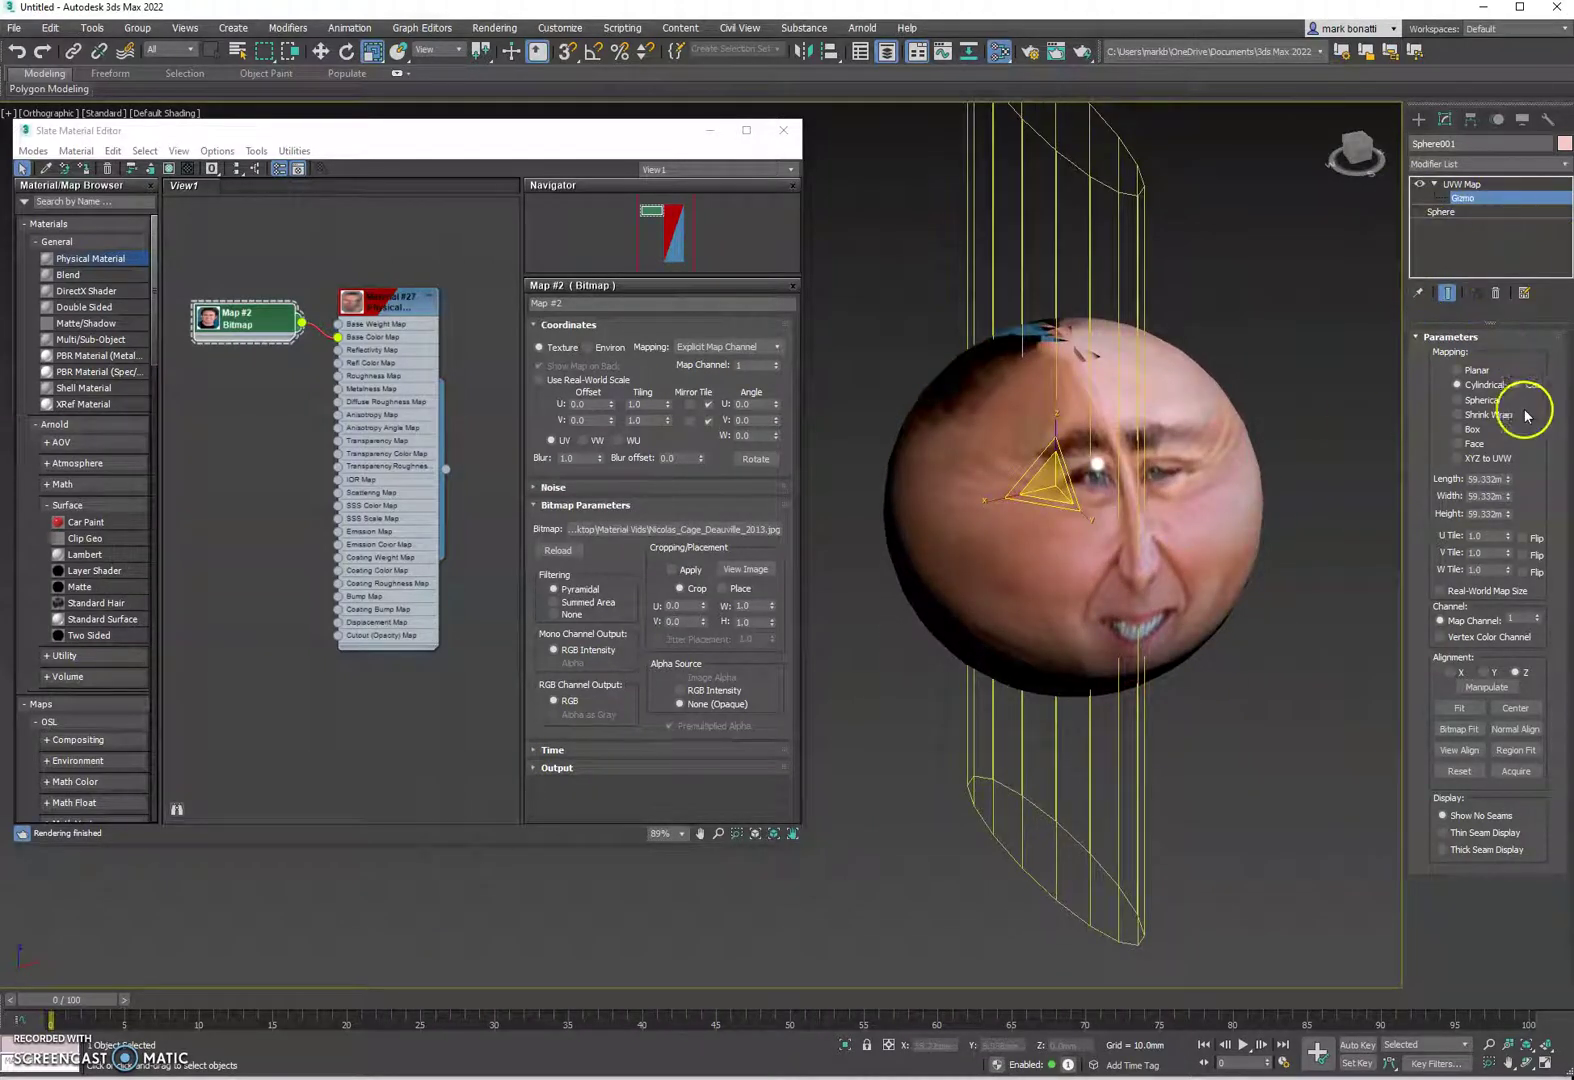
{"action": "middle_click_drag", "start_coordinate": [1240, 609], "coordinate": [1153, 611], "text": "alt"}
{"action": "scroll", "coordinate": [1152, 580], "scroll_direction": "down", "scroll_amount": 3}
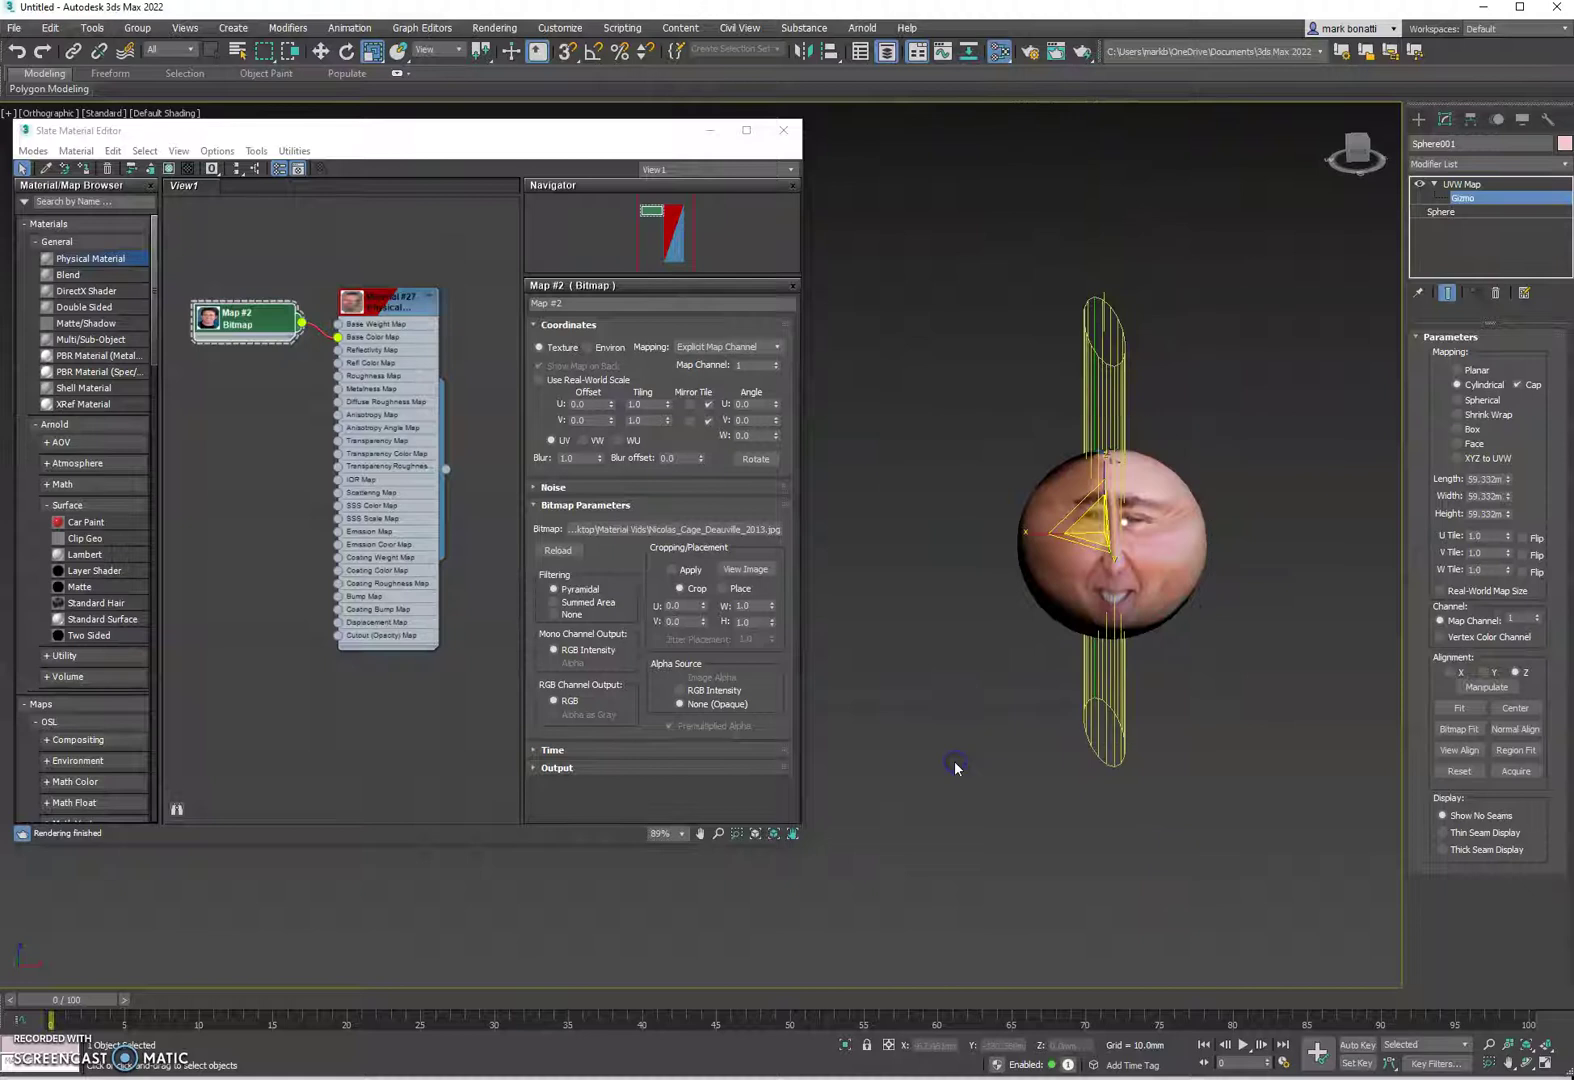
Step: Delete the textured sphere and assign the face-image material, Material #27, to the gun's case
{"action": "key", "text": "Delete"}
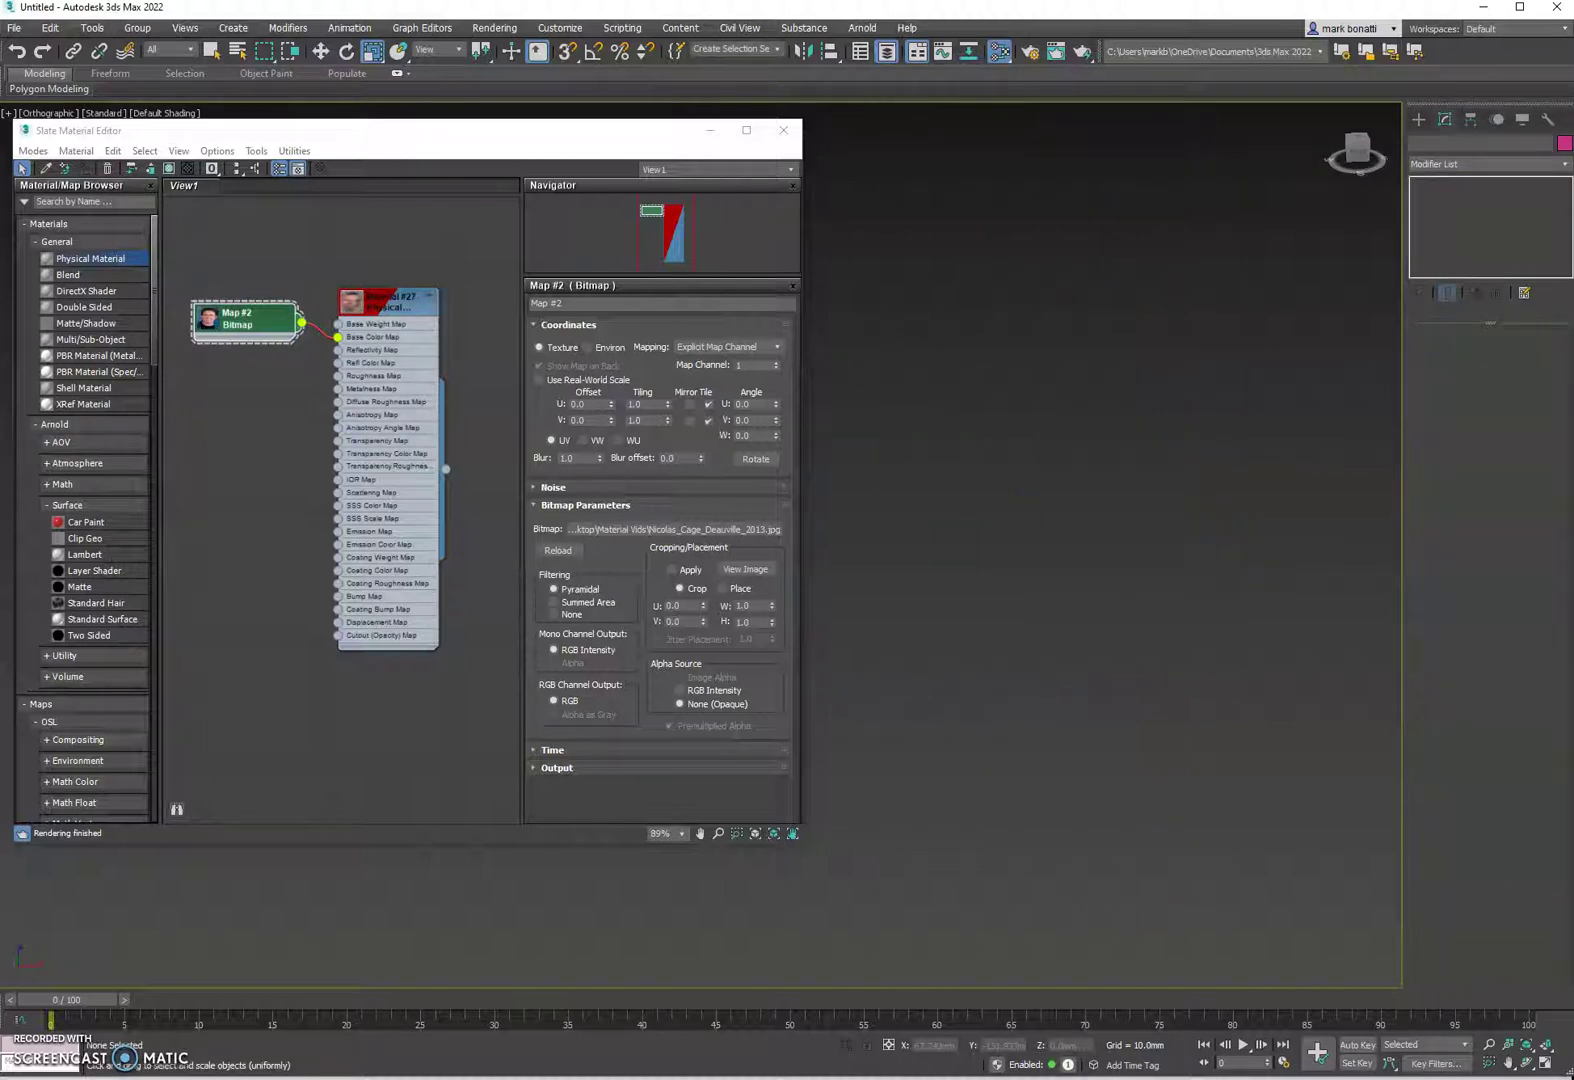
{"action": "left_click", "coordinate": [815, 712]}
{"action": "middle_click_drag", "start_coordinate": [1258, 674], "coordinate": [1044, 708]}
{"action": "middle_click_drag", "start_coordinate": [1135, 786], "coordinate": [955, 608]}
{"action": "scroll", "coordinate": [998, 670], "scroll_direction": "down", "scroll_amount": 3}
{"action": "middle_click_drag", "start_coordinate": [1147, 741], "coordinate": [1022, 686], "text": "alt"}
{"action": "scroll", "coordinate": [1117, 686], "scroll_direction": "up", "scroll_amount": 5}
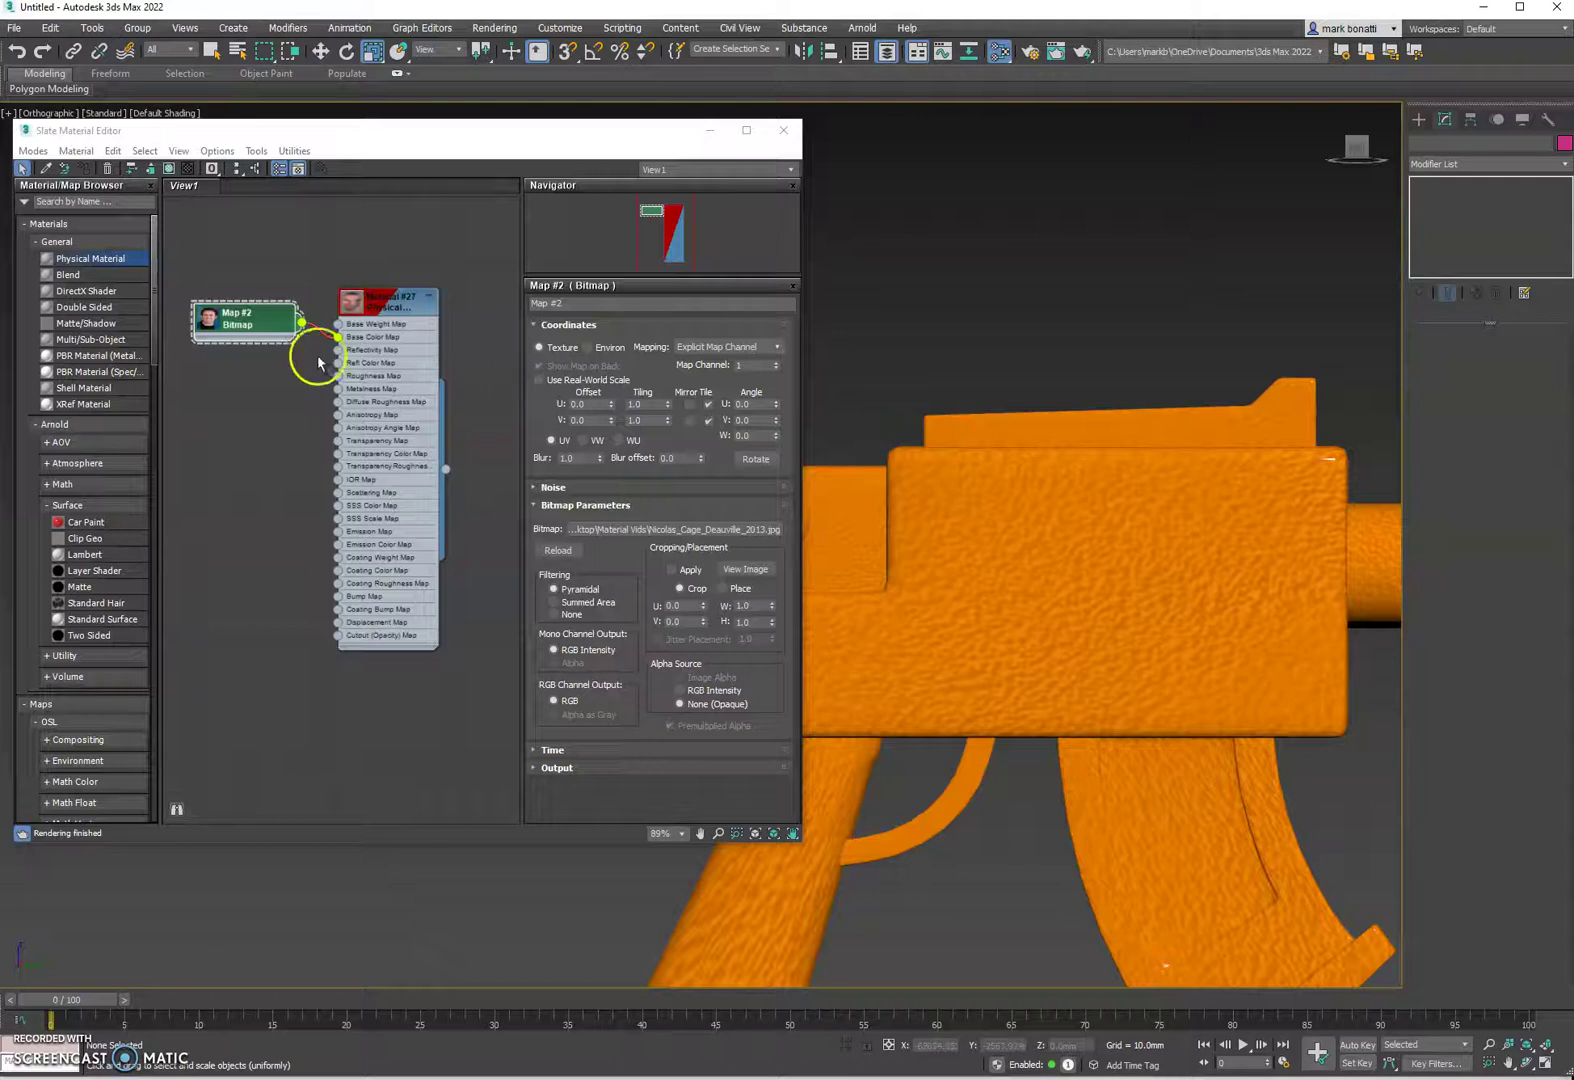
{"action": "left_click_drag", "start_coordinate": [446, 469], "coordinate": [1039, 652]}
{"action": "scroll", "coordinate": [1052, 619], "scroll_direction": "down", "scroll_amount": 8}
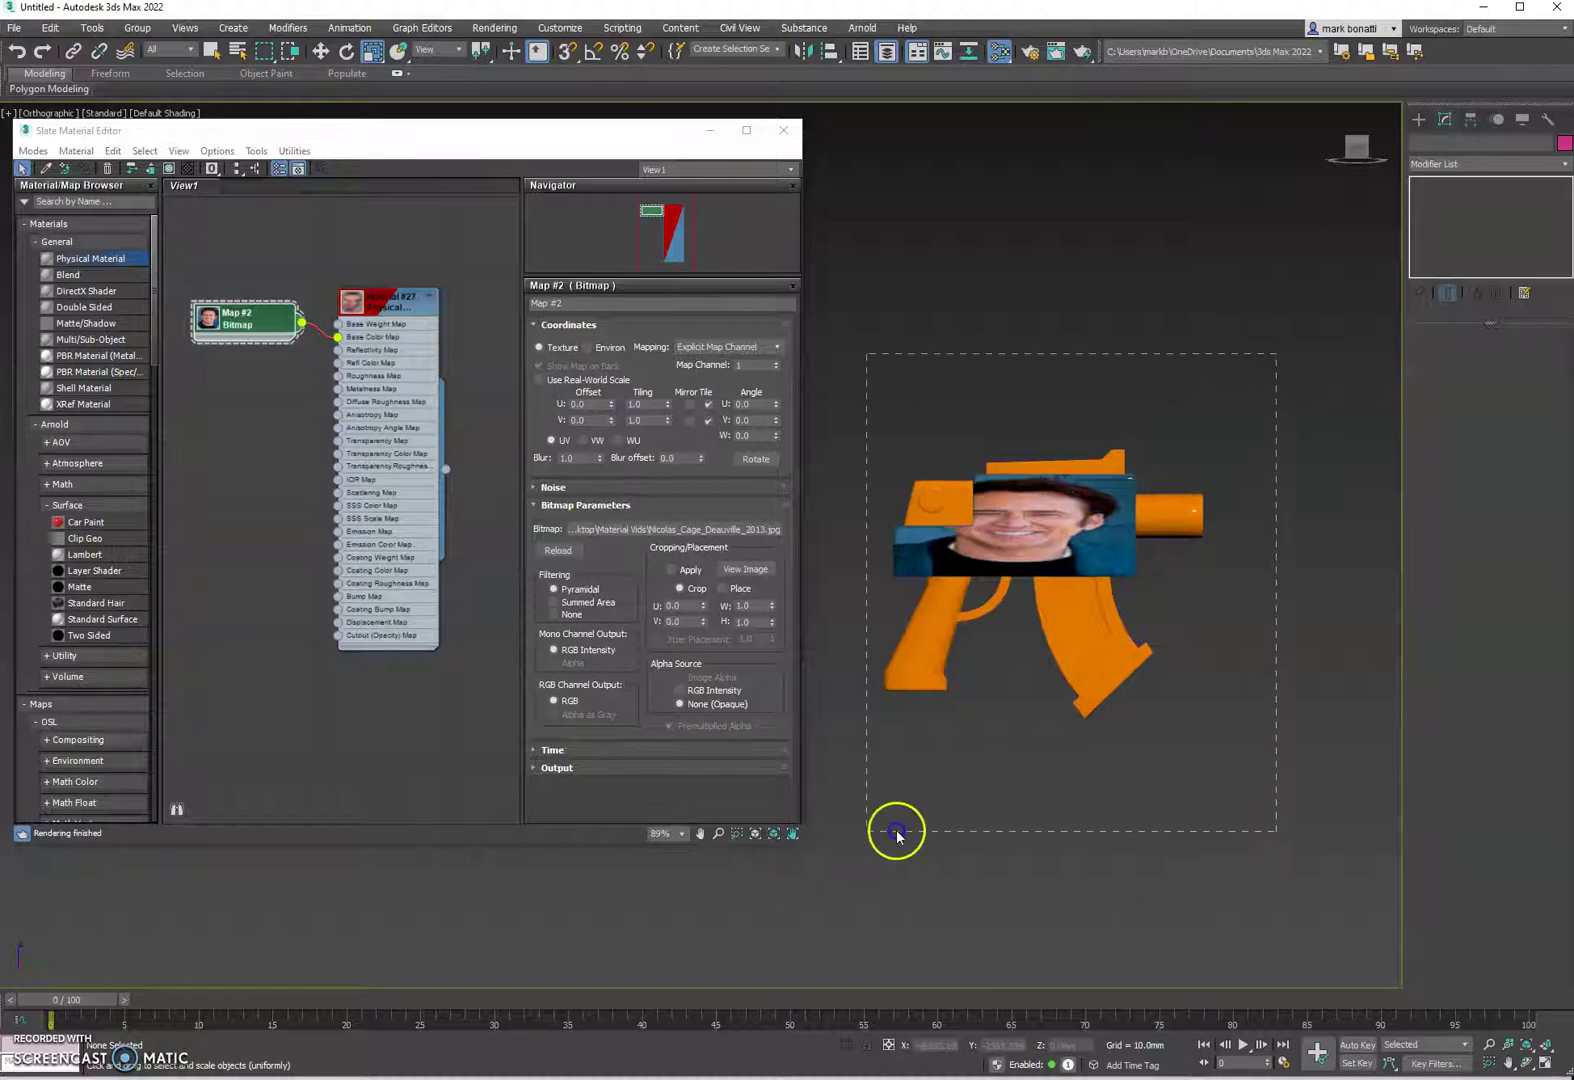
Step: Select all parts of the gun and assign Material #27 to the whole selection
{"action": "left_click_drag", "start_coordinate": [931, 818], "coordinate": [925, 815]}
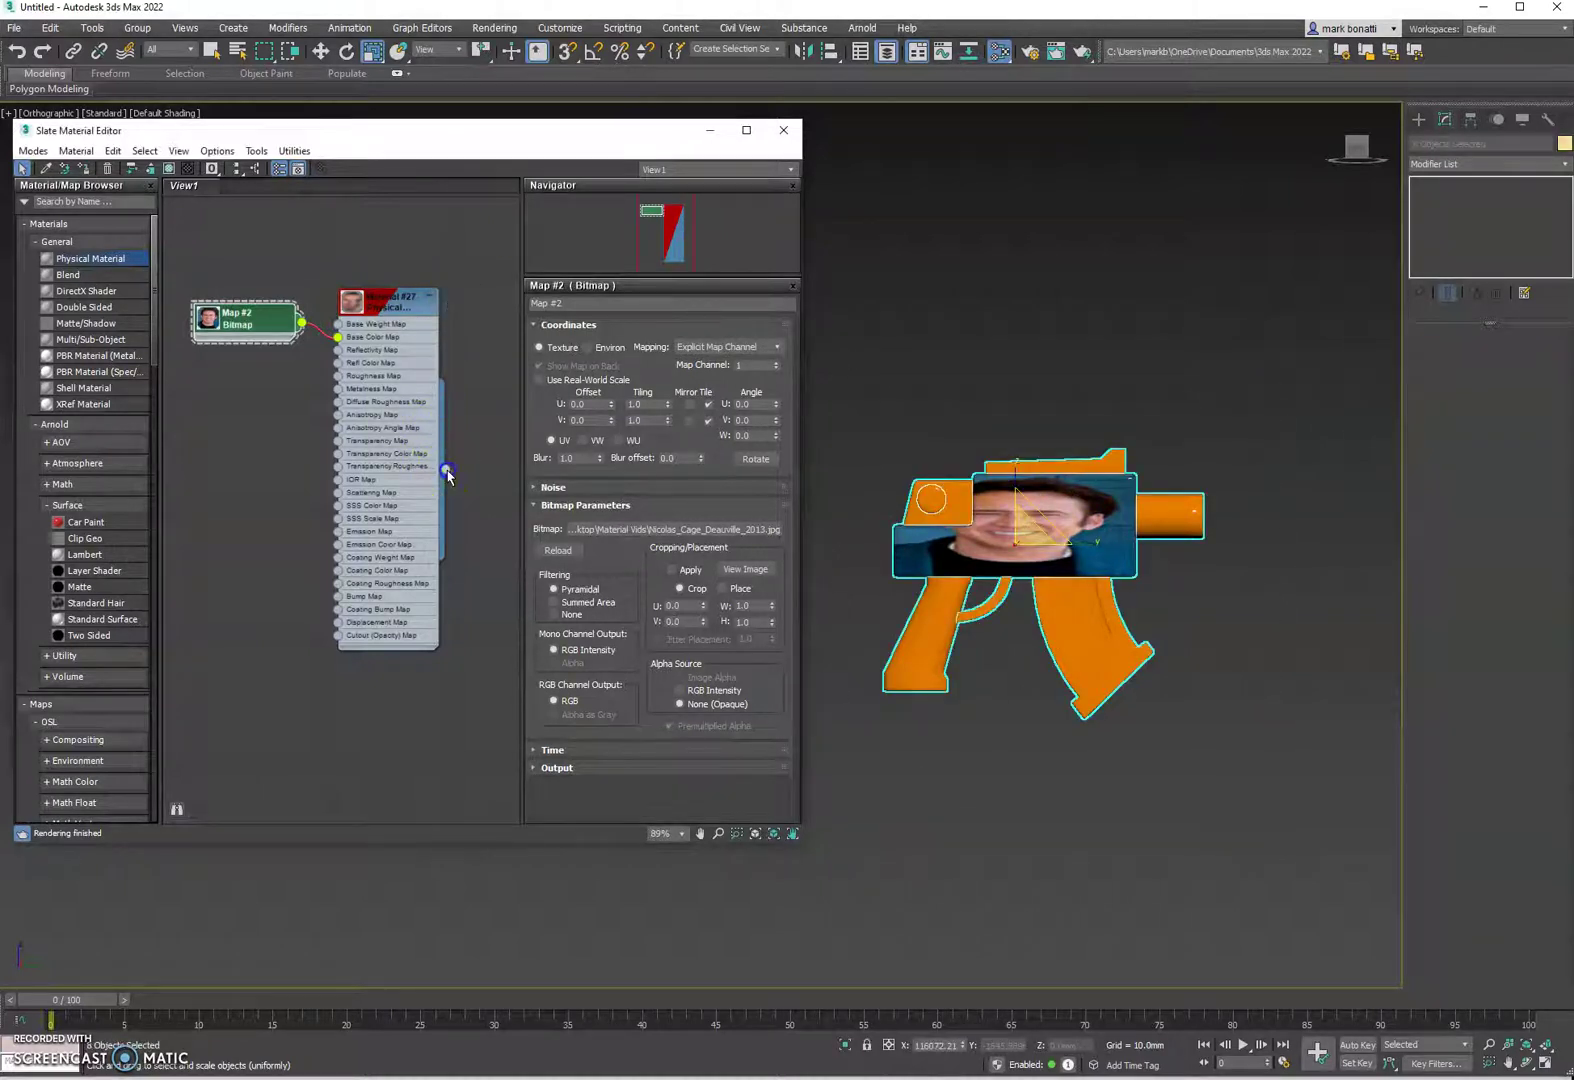
{"action": "left_click_drag", "start_coordinate": [1001, 578], "coordinate": [1001, 578]}
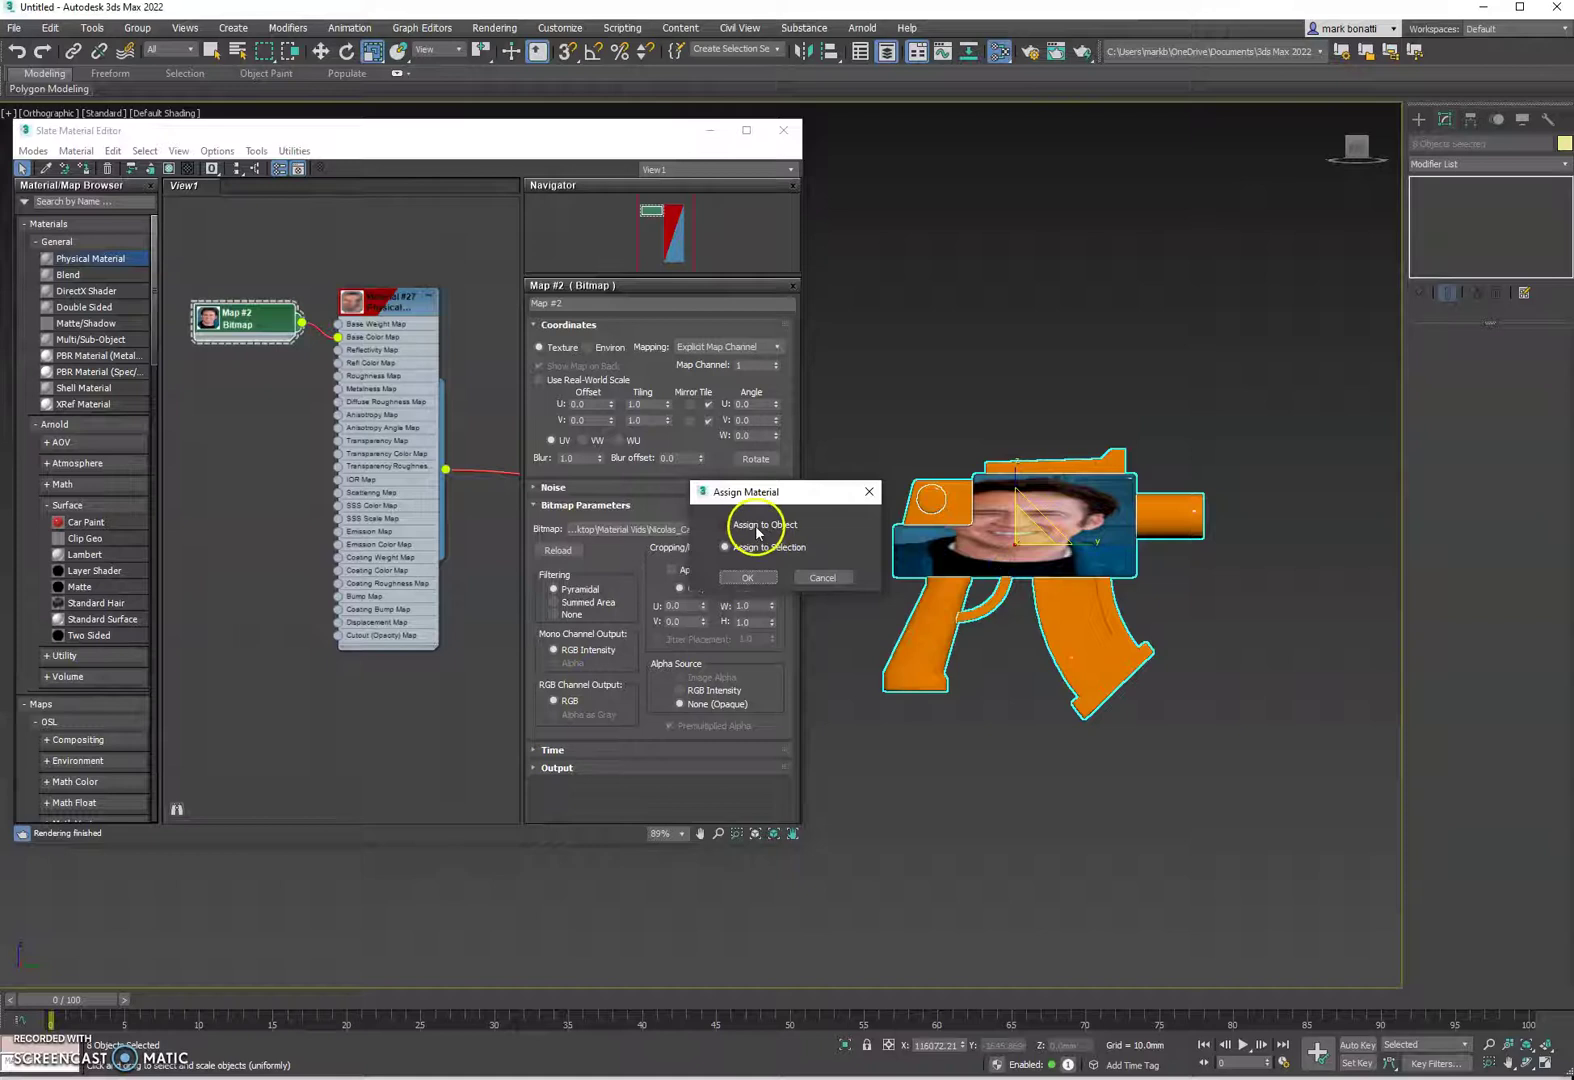
{"action": "left_click", "coordinate": [747, 577]}
Step: Examine how the face image is mapped onto the gun's case, grip and trigger guard from different angles and distances
{"action": "middle_click_drag", "start_coordinate": [1138, 572], "coordinate": [1189, 642], "text": "alt"}
{"action": "scroll", "coordinate": [907, 510], "scroll_direction": "up", "scroll_amount": 3}
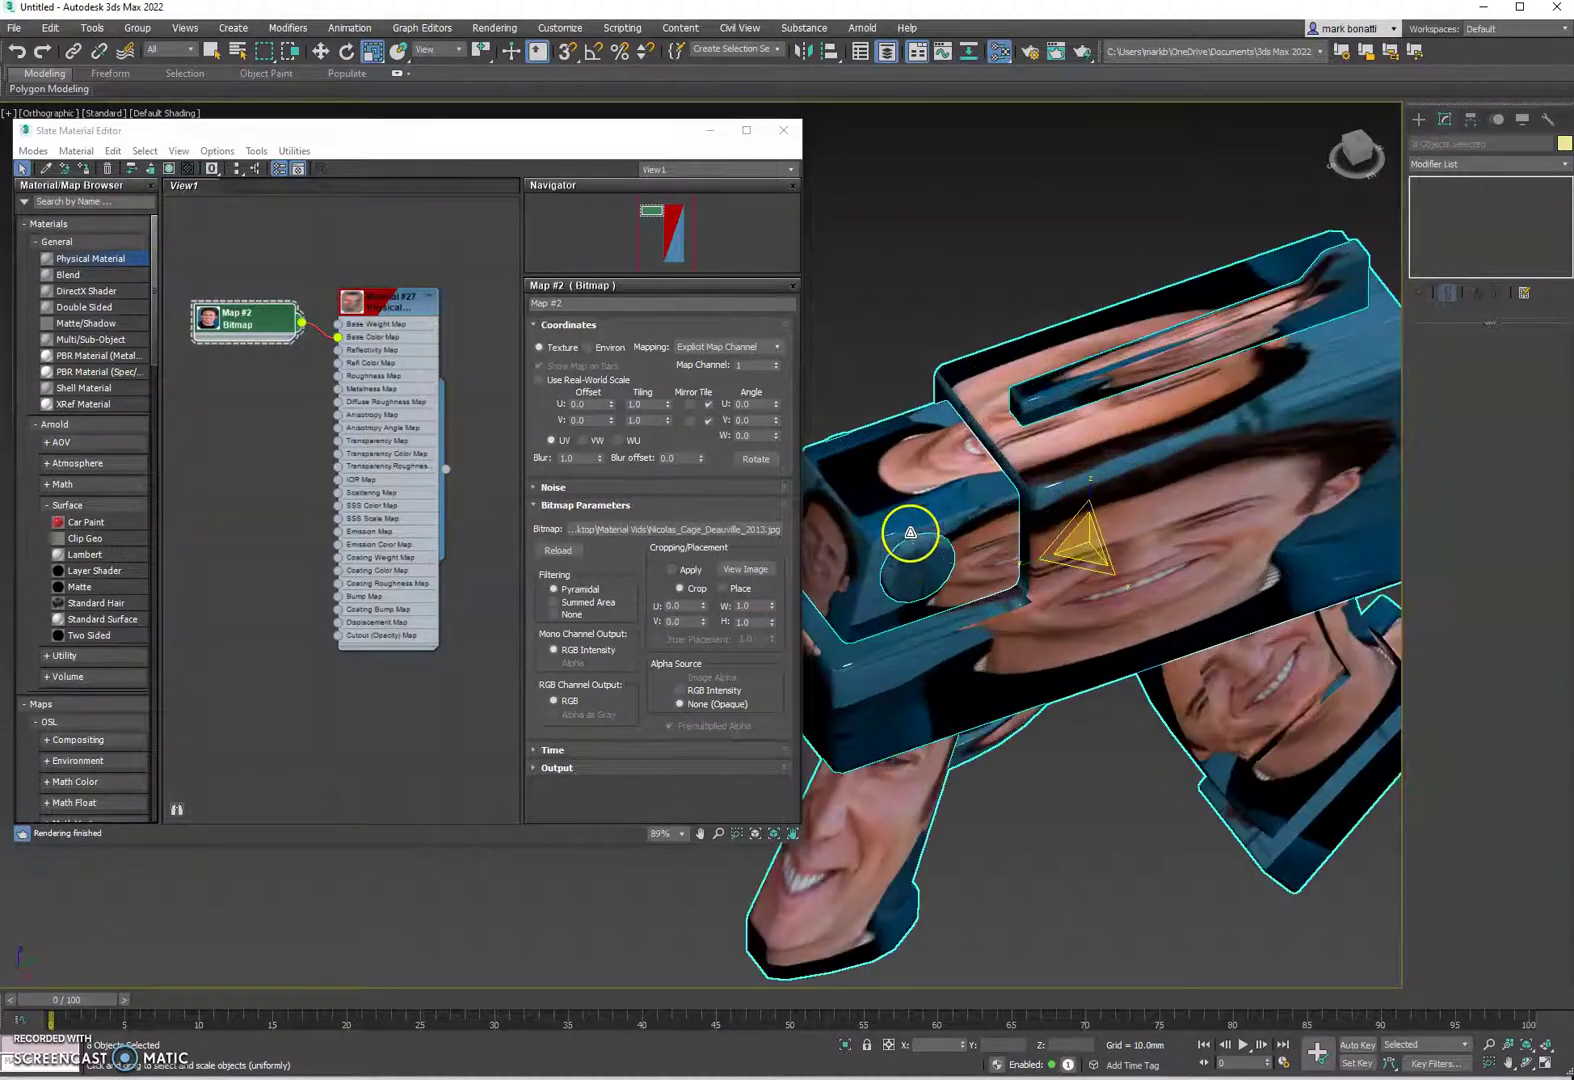
{"action": "middle_click_drag", "start_coordinate": [932, 573], "coordinate": [826, 657], "text": "alt"}
{"action": "scroll", "coordinate": [826, 657], "scroll_direction": "up", "scroll_amount": 5}
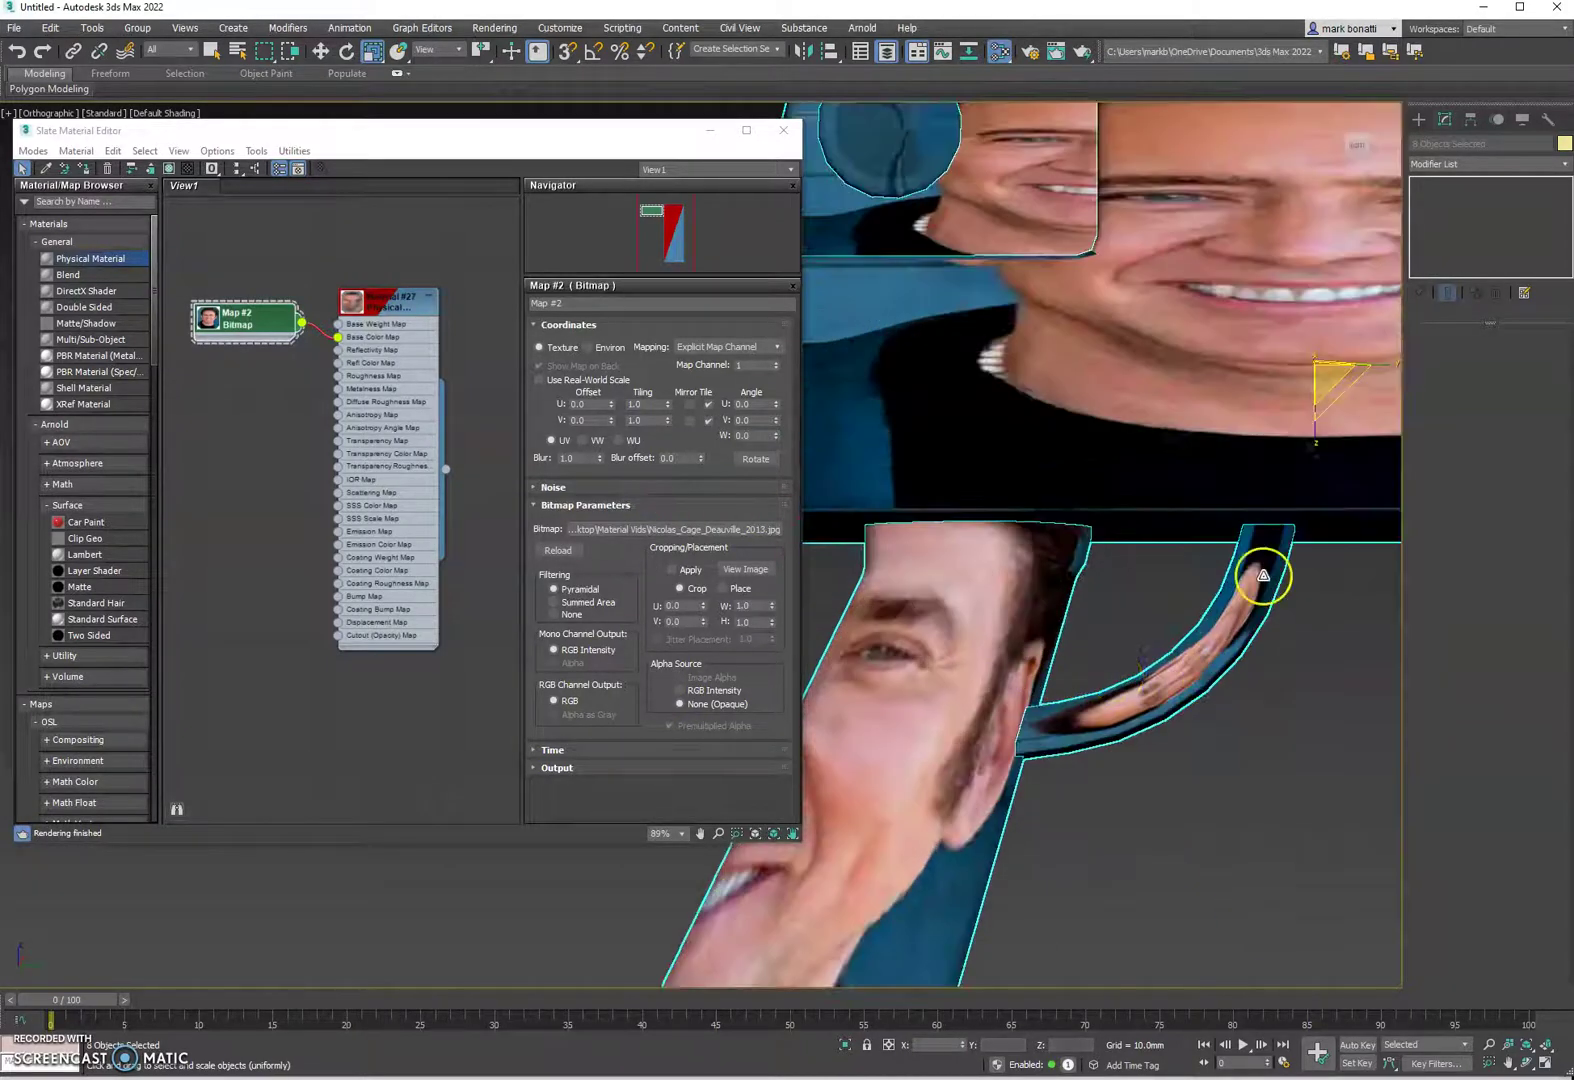
{"action": "scroll", "coordinate": [1141, 690], "scroll_direction": "down", "scroll_amount": 5}
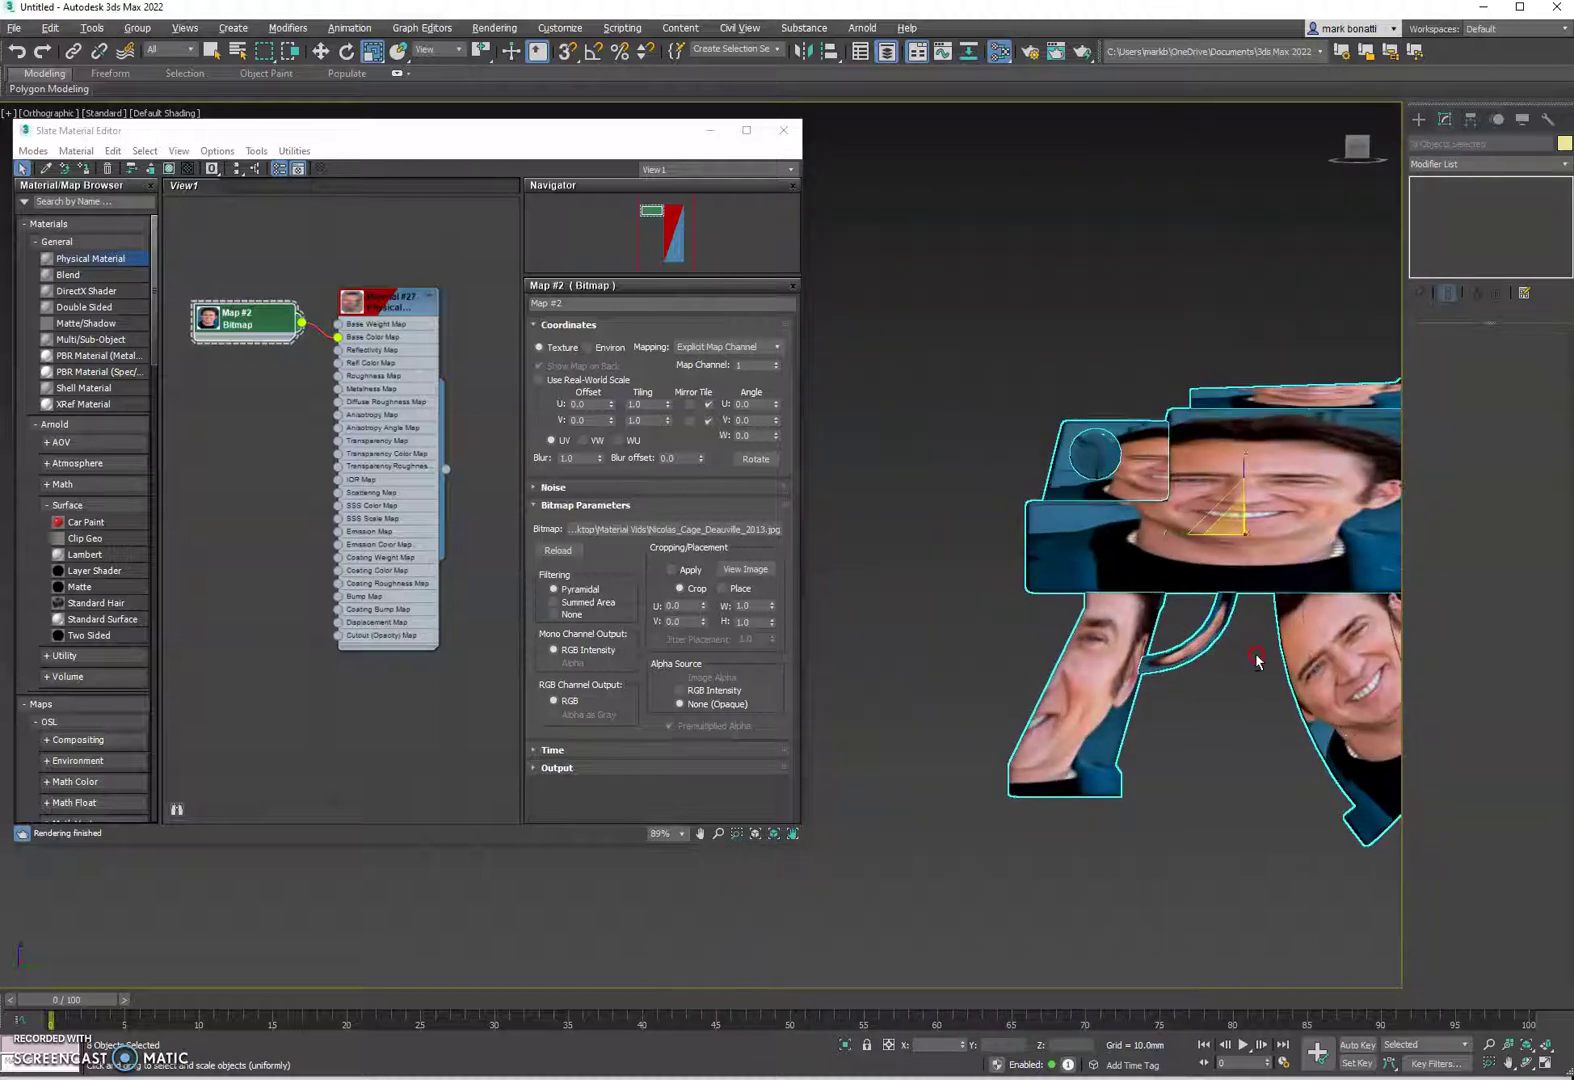
{"action": "middle_click_drag", "start_coordinate": [1254, 652], "coordinate": [1057, 593]}
{"action": "scroll", "coordinate": [1057, 593], "scroll_direction": "down", "scroll_amount": 3}
Step: Replace the image in the Map #2 bitmap with the grey scratched metal texture from the Material Vids folder
{"action": "left_click", "coordinate": [257, 328]}
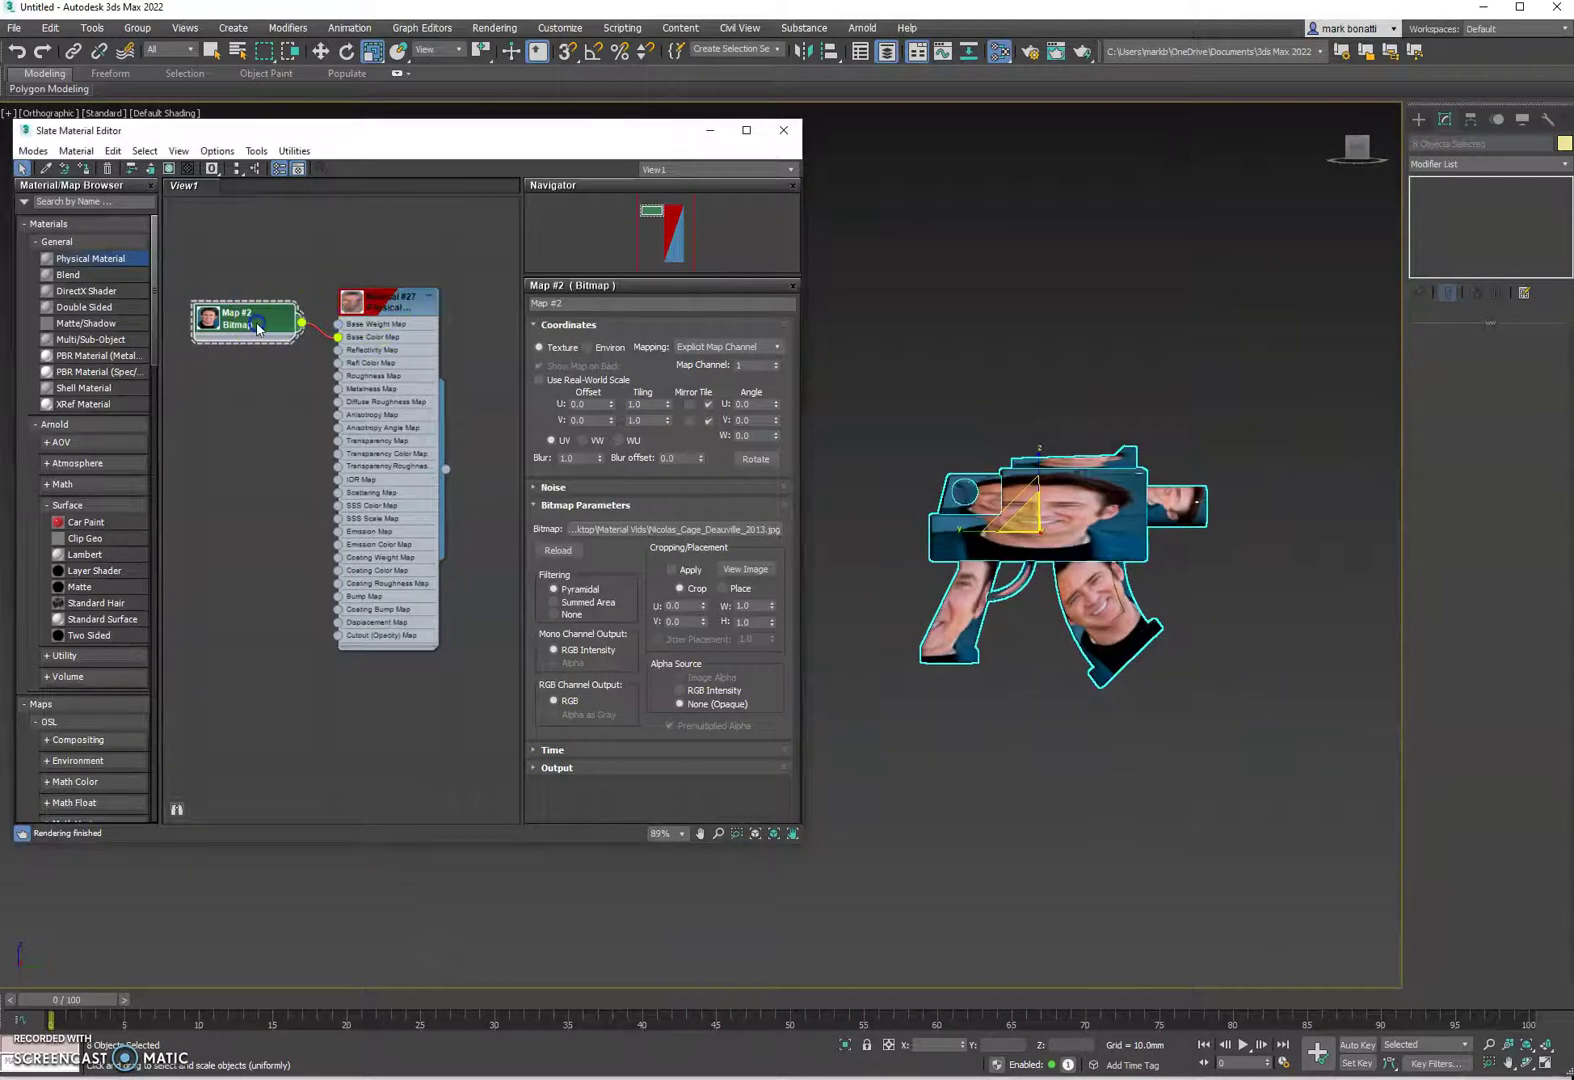
{"action": "left_click", "coordinate": [652, 530]}
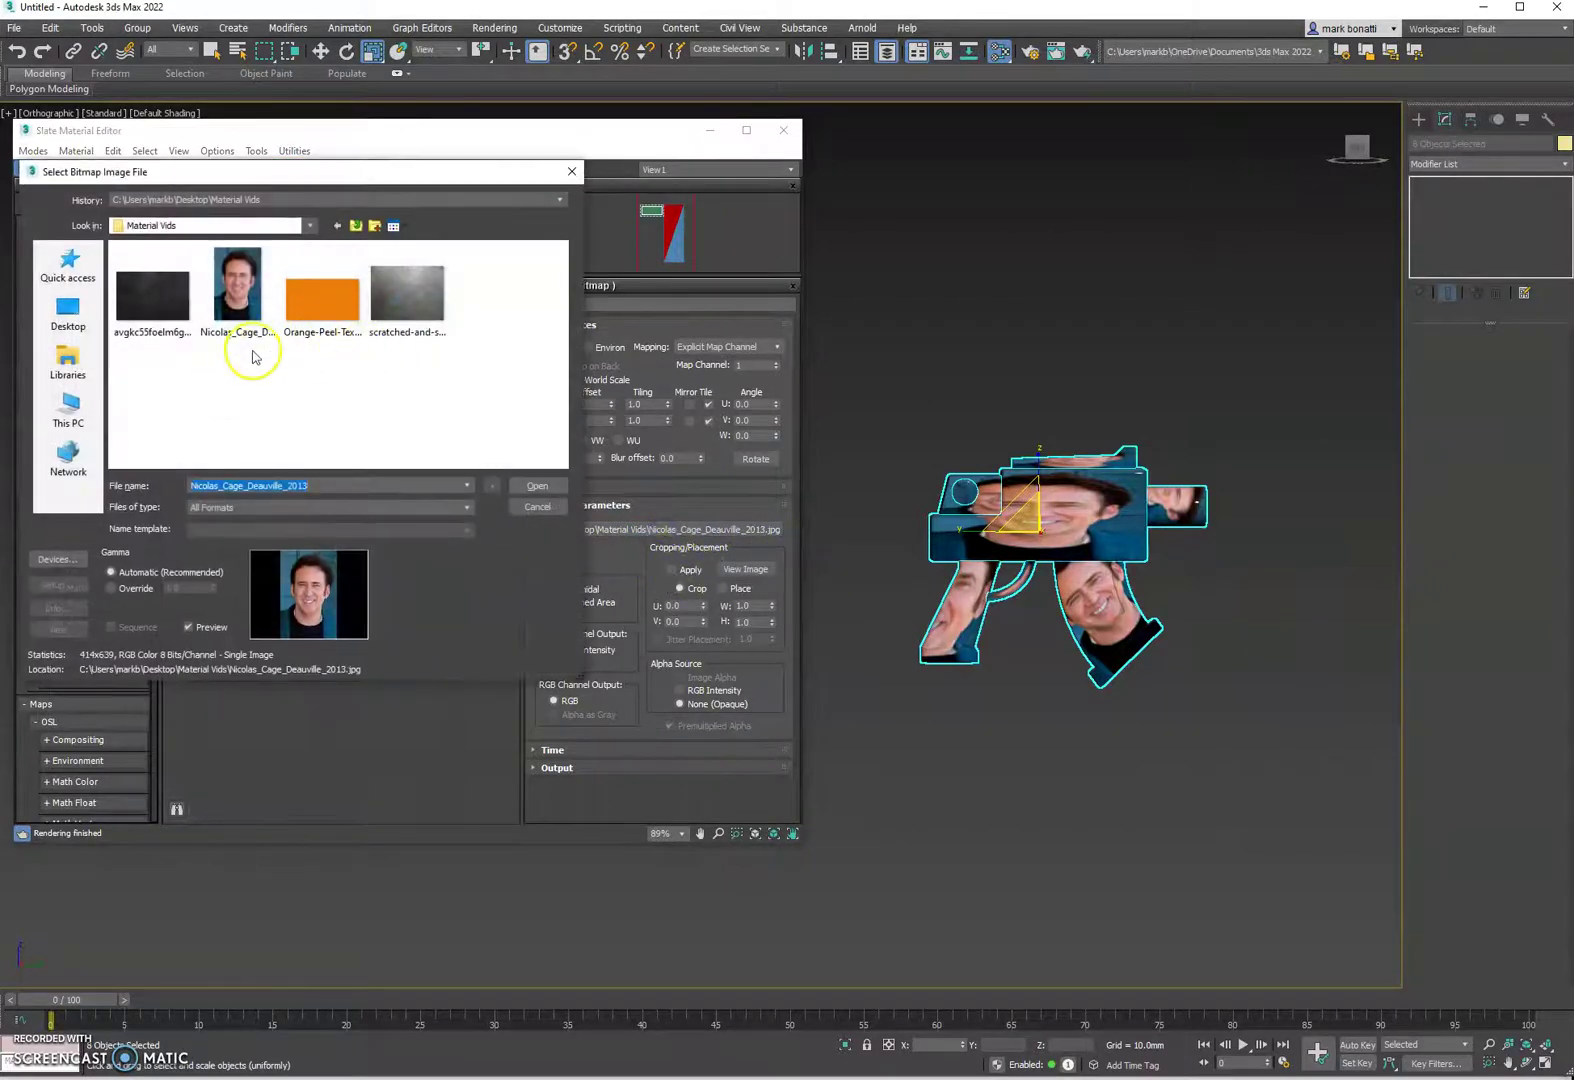
{"action": "double_click", "coordinate": [412, 305]}
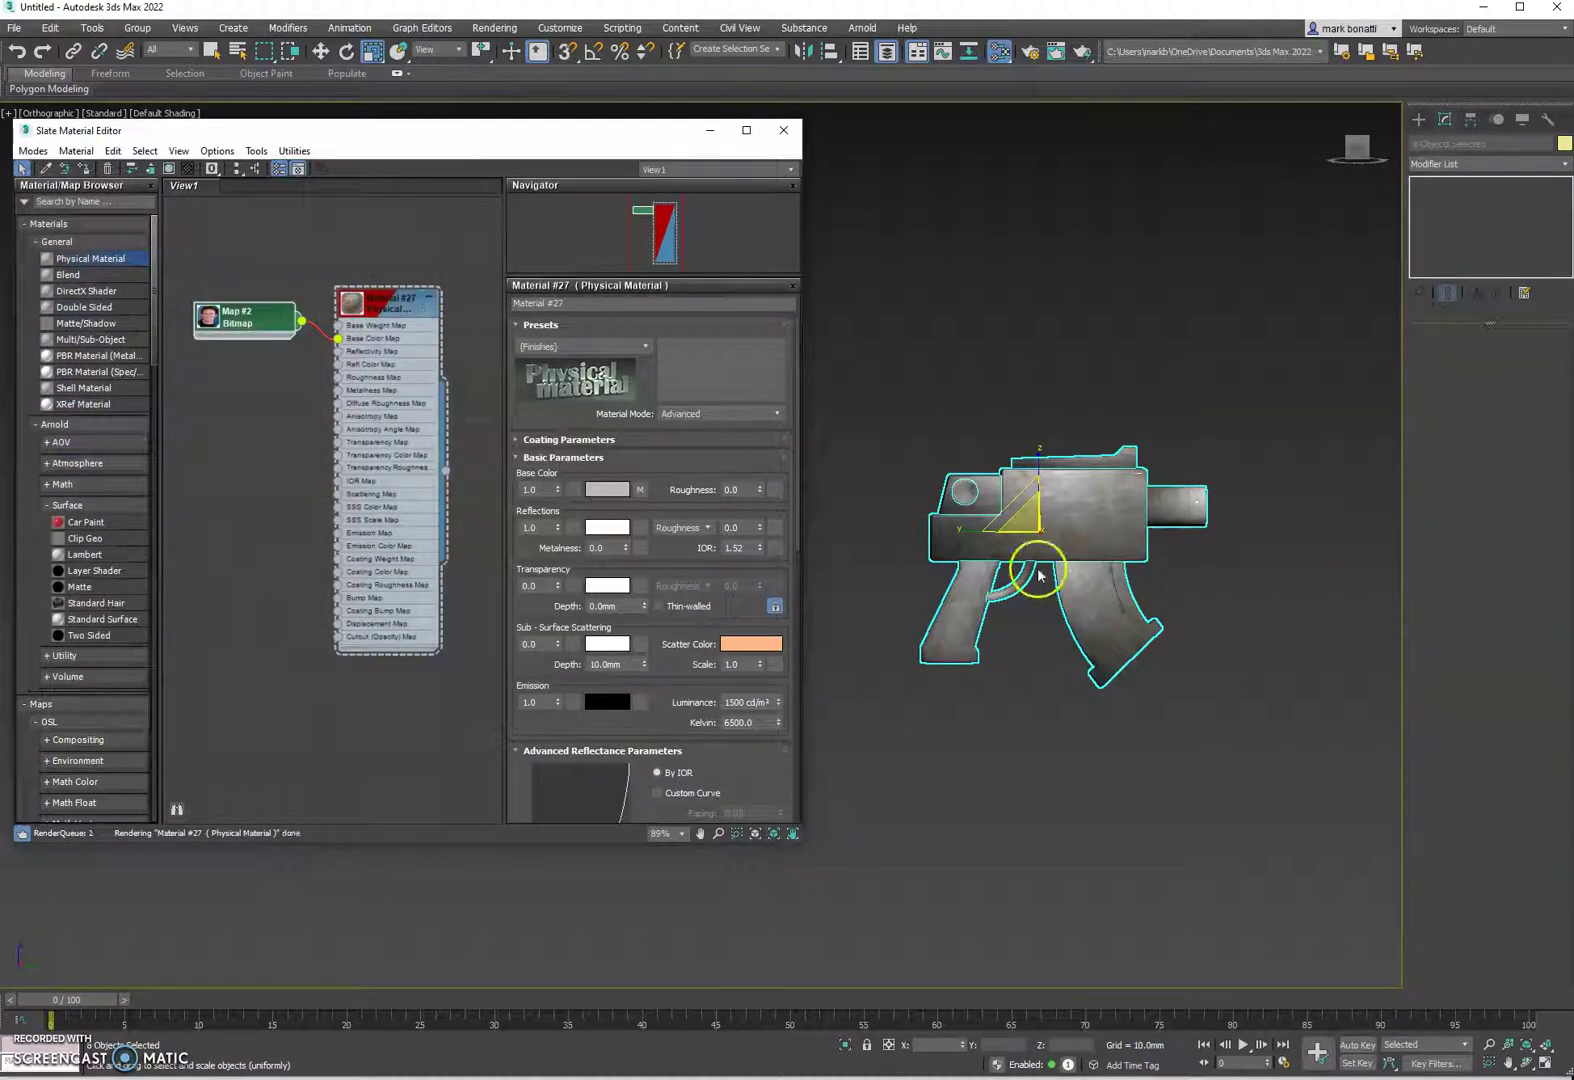
Step: Inspect the scratched metal texture on the gun's case and sight up close and from an angle
{"action": "scroll", "coordinate": [1085, 505], "scroll_direction": "up", "scroll_amount": 5}
{"action": "middle_click_drag", "start_coordinate": [1056, 600], "coordinate": [1151, 551], "text": "alt"}
{"action": "scroll", "coordinate": [1045, 630], "scroll_direction": "down", "scroll_amount": 4}
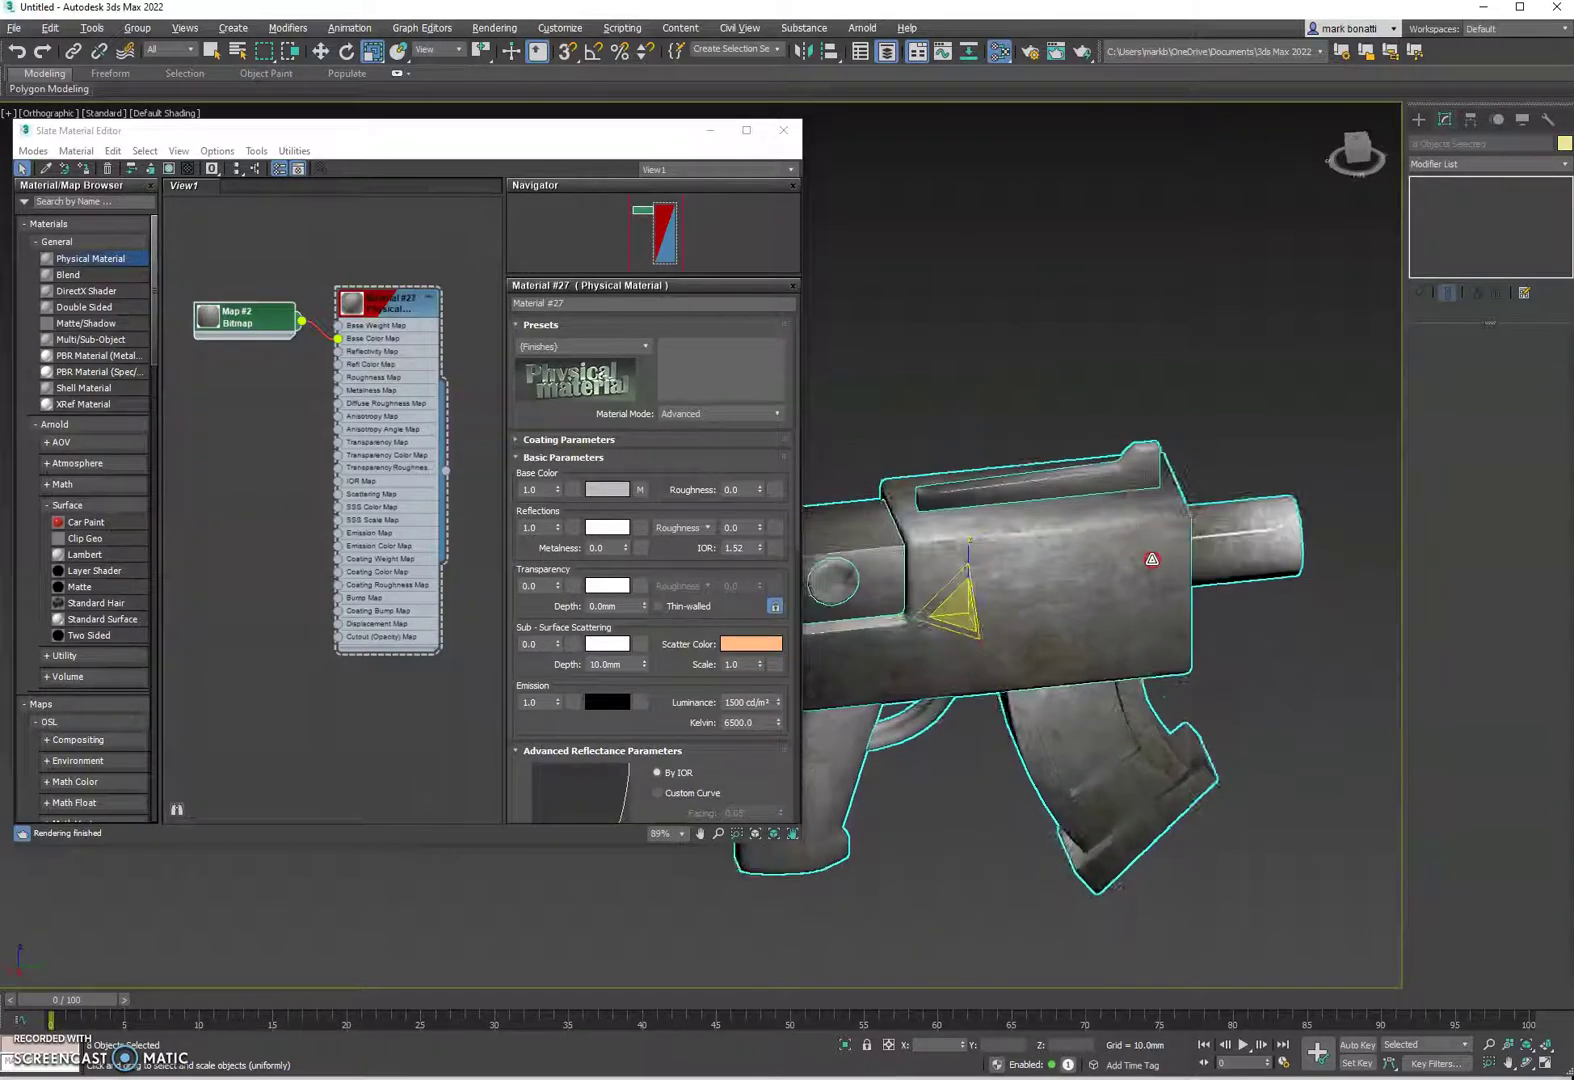
{"action": "scroll", "coordinate": [1100, 537], "scroll_direction": "up", "scroll_amount": 6}
{"action": "scroll", "coordinate": [1090, 522], "scroll_direction": "up", "scroll_amount": 3}
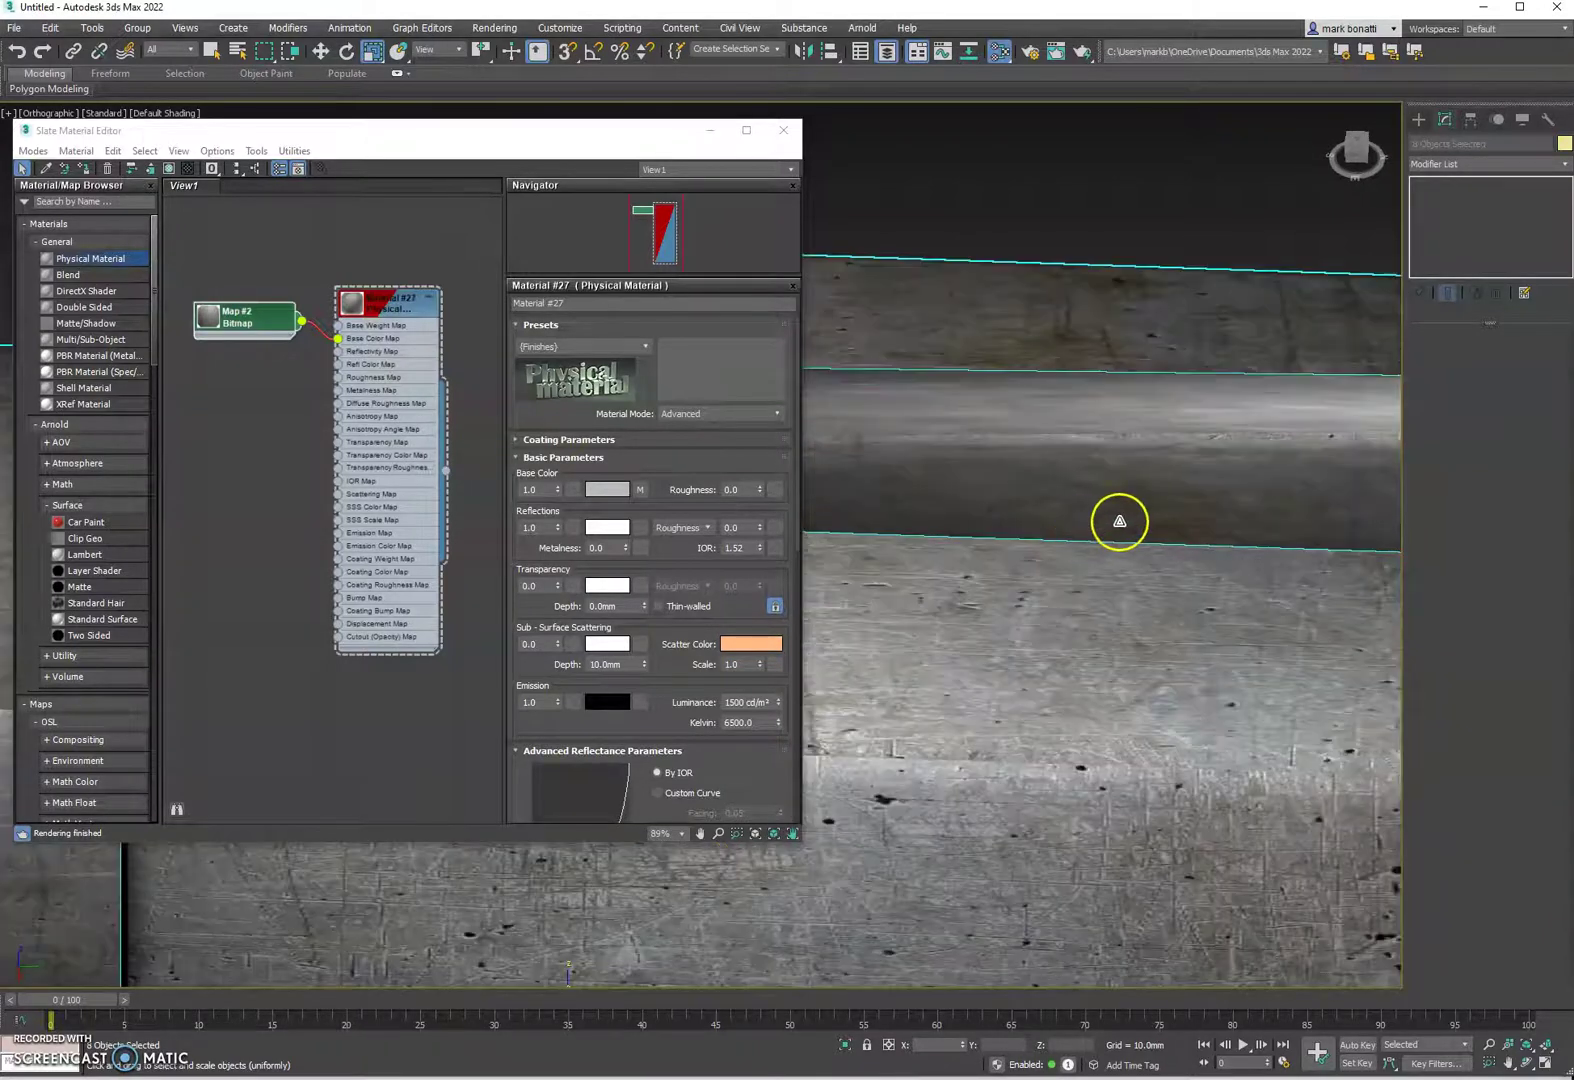
{"action": "scroll", "coordinate": [1200, 540], "scroll_direction": "down", "scroll_amount": 5}
{"action": "scroll", "coordinate": [1170, 570], "scroll_direction": "up", "scroll_amount": 6}
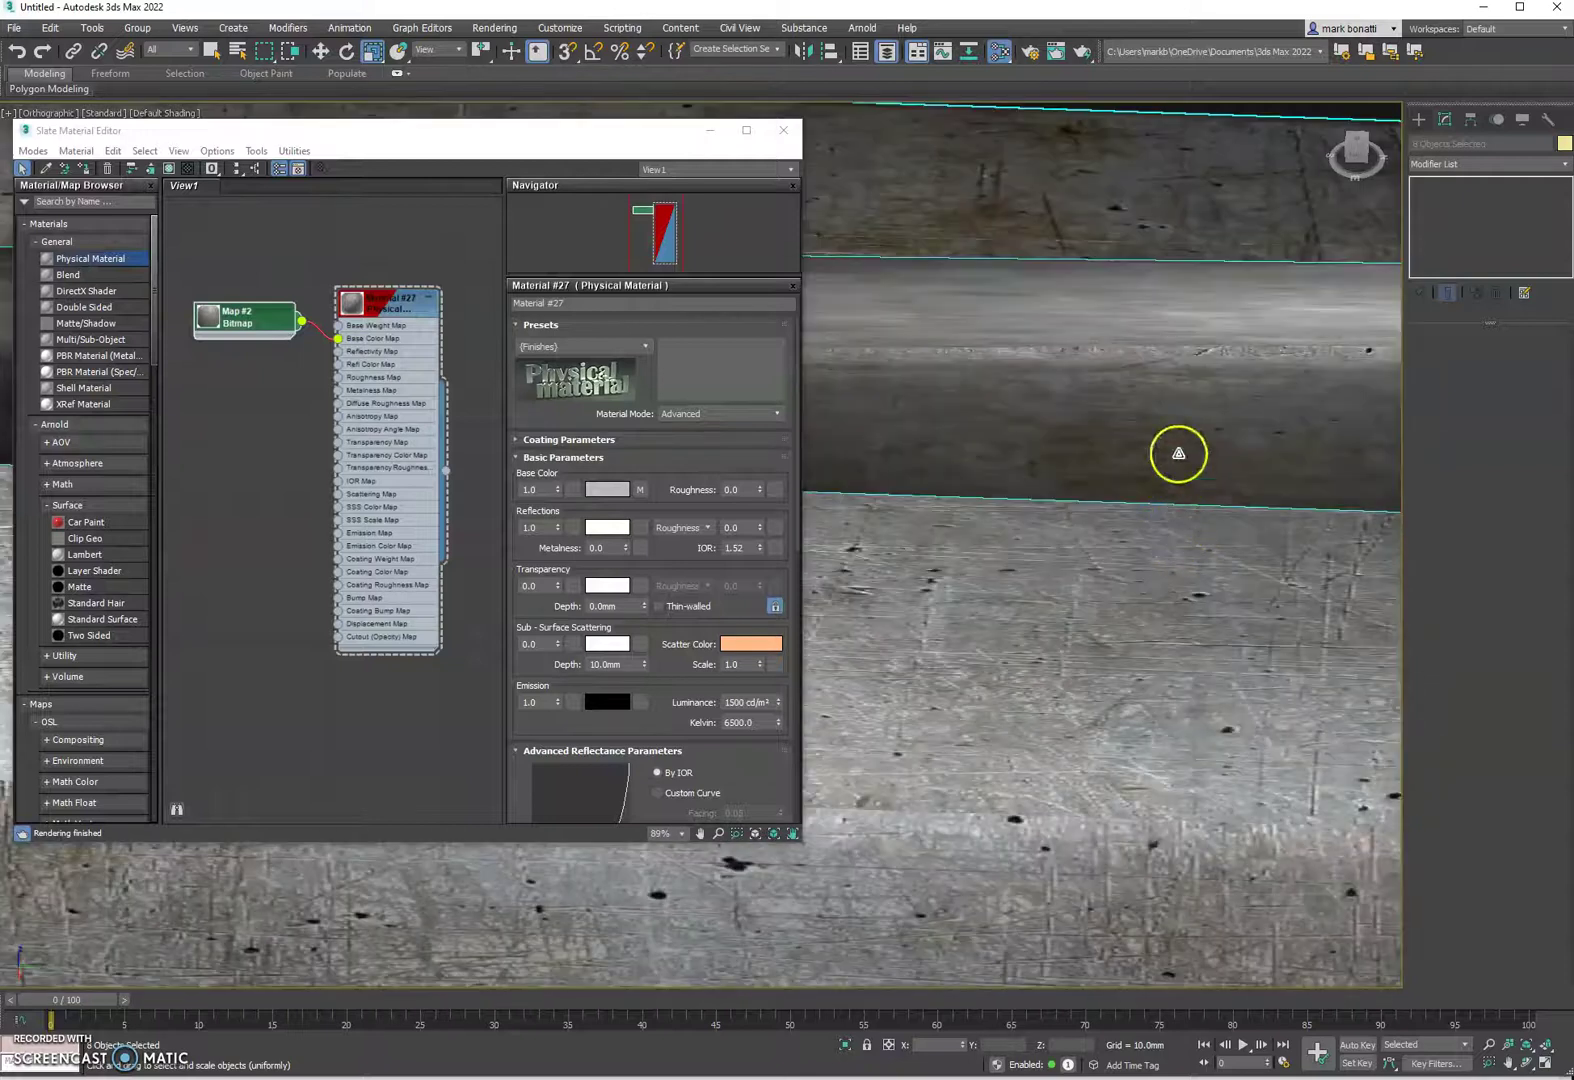
{"action": "scroll", "coordinate": [1160, 444], "scroll_direction": "up", "scroll_amount": 4}
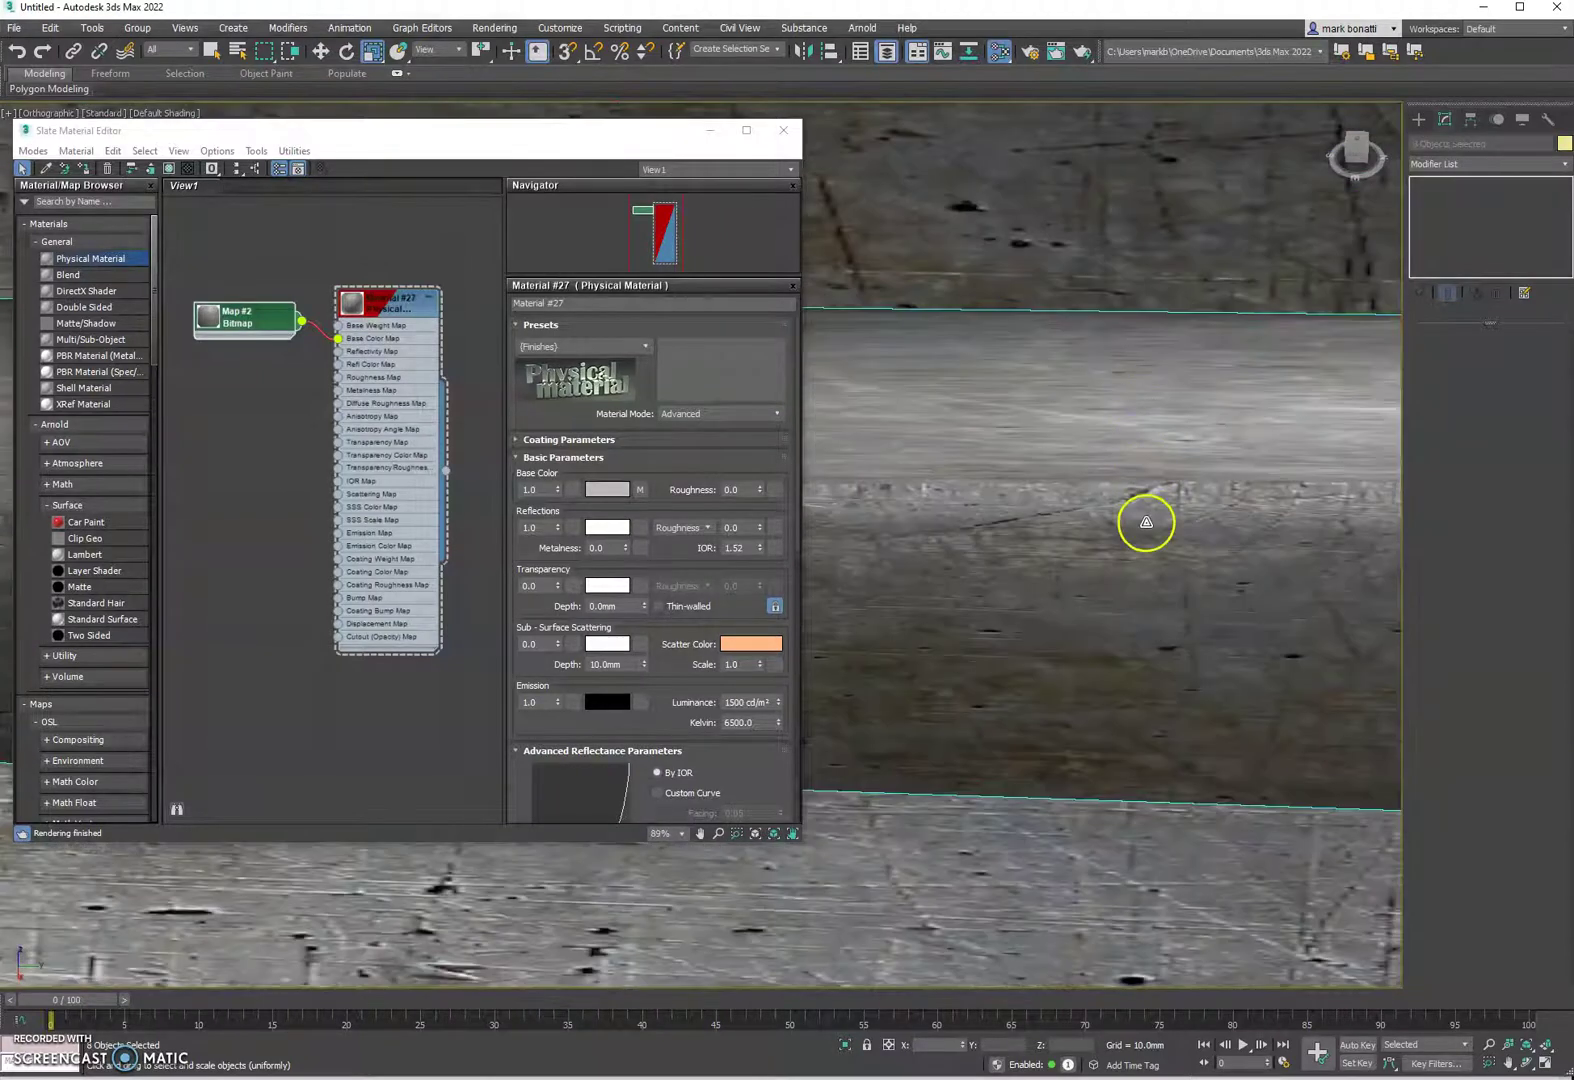
{"action": "scroll", "coordinate": [1146, 522], "scroll_direction": "down", "scroll_amount": 2}
Step: Select the gun's Sight and delete its UVW Map modifier, leaving TurboSmooth and Editable Poly in the stack
{"action": "left_click", "coordinate": [1146, 523]}
{"action": "scroll", "coordinate": [1152, 536], "scroll_direction": "down", "scroll_amount": 2}
{"action": "middle_click_drag", "start_coordinate": [1152, 538], "coordinate": [1155, 601], "text": "alt"}
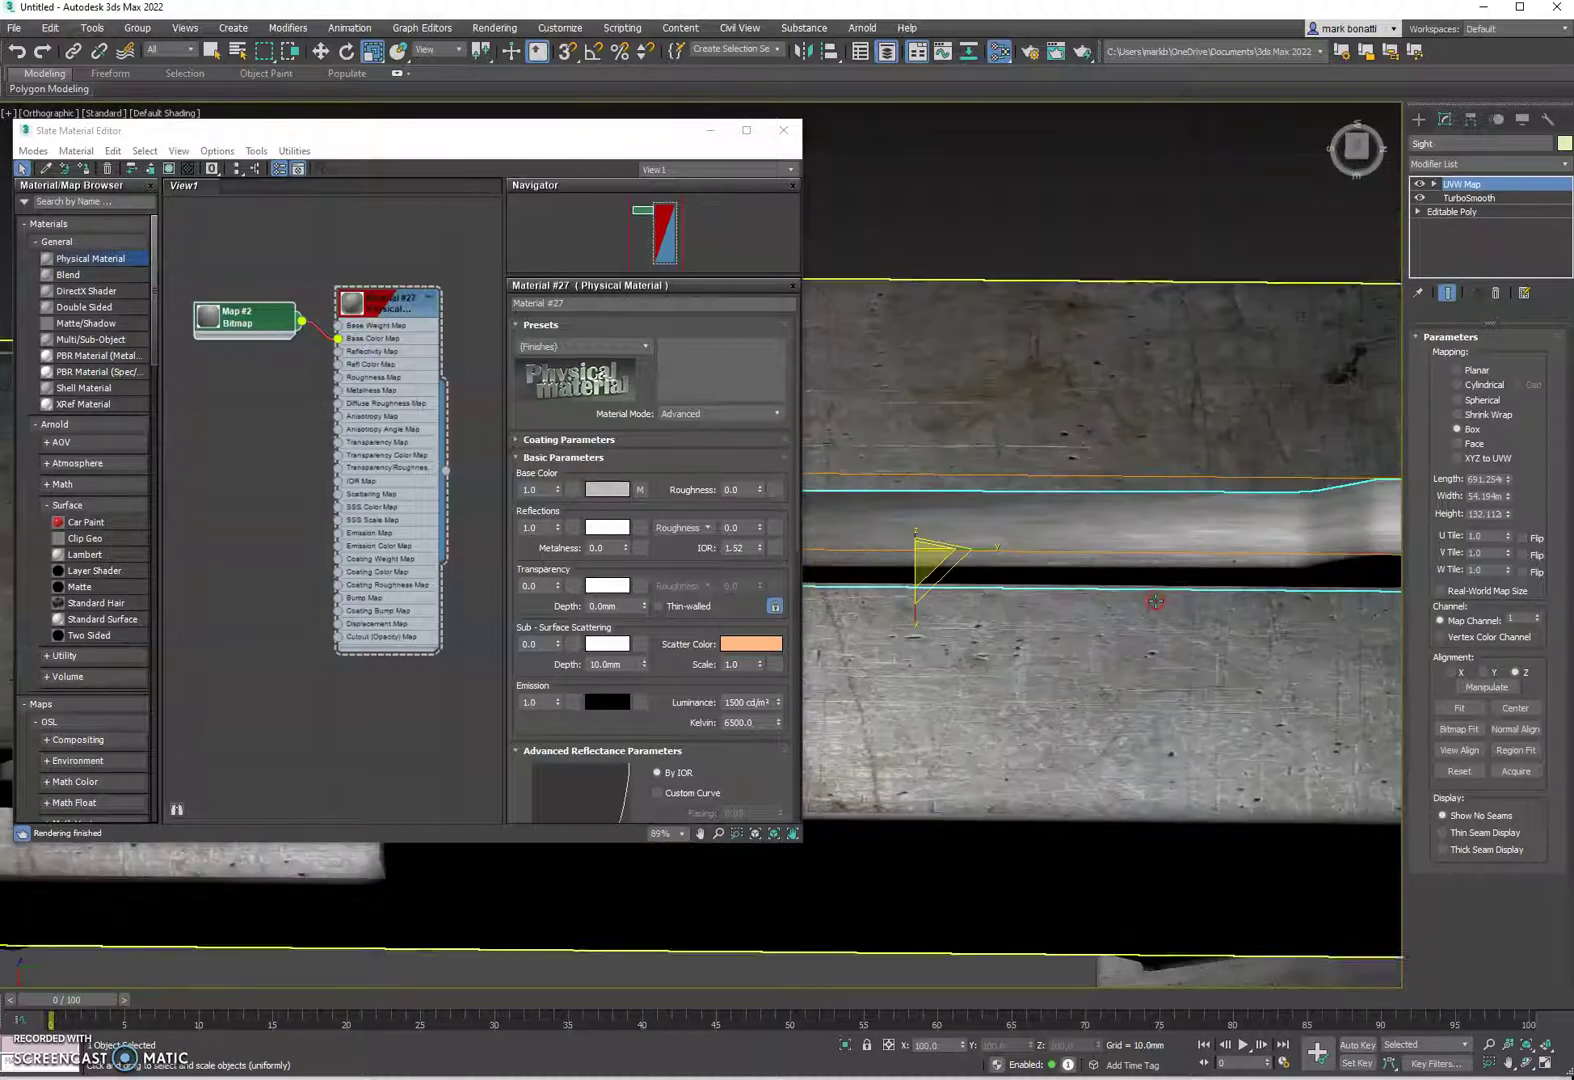
{"action": "scroll", "coordinate": [1159, 556], "scroll_direction": "up", "scroll_amount": 3}
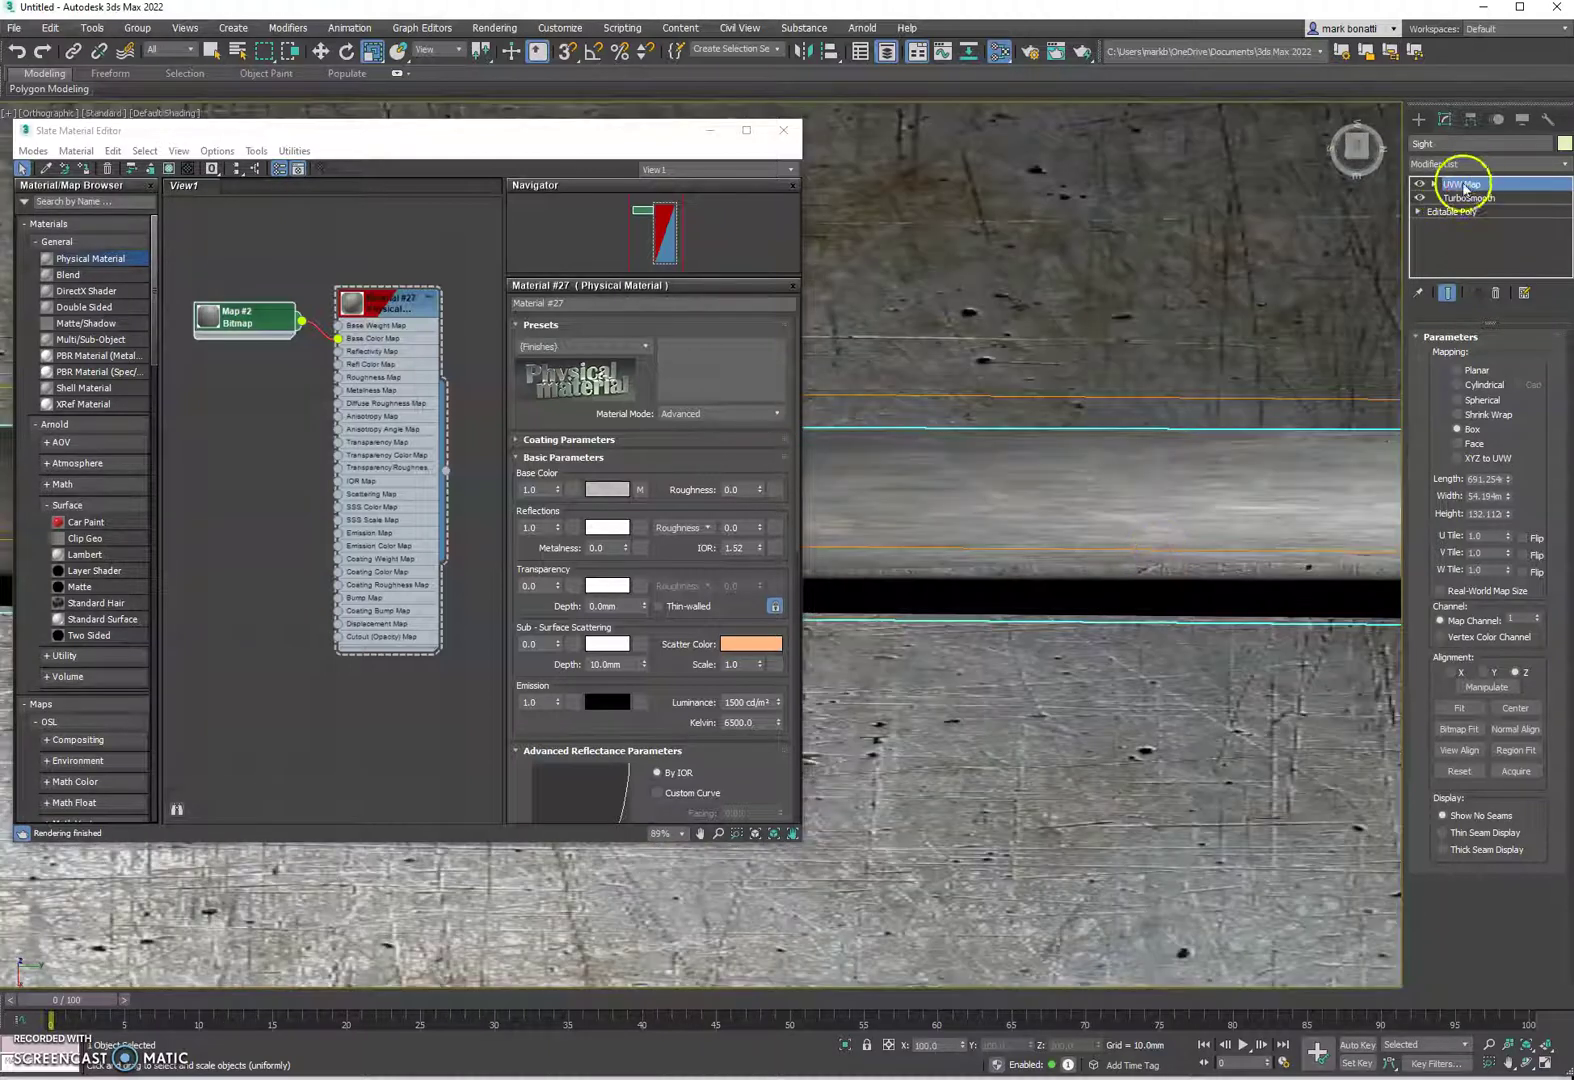
{"action": "right_click", "coordinate": [1463, 186]}
{"action": "left_click", "coordinate": [1497, 213]}
{"action": "scroll", "coordinate": [1152, 504], "scroll_direction": "down", "scroll_amount": 2}
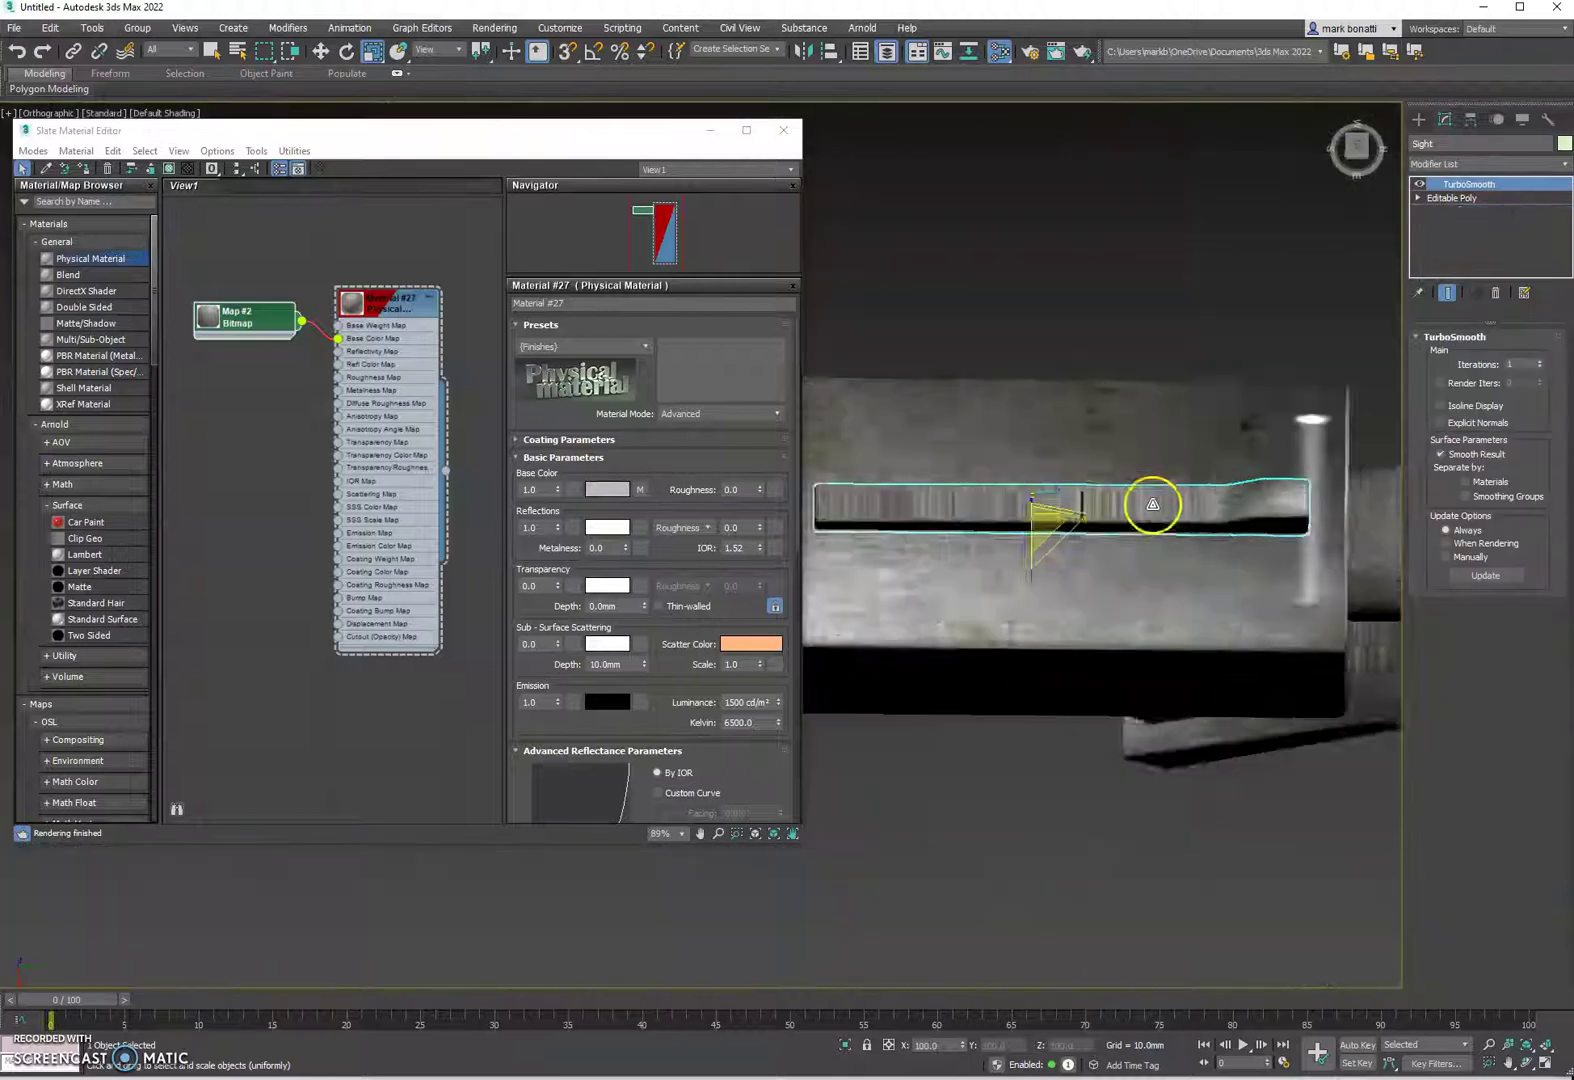
Step: Select the gun's Case and delete its UVW Map modifier
{"action": "scroll", "coordinate": [1152, 504], "scroll_direction": "up", "scroll_amount": 2}
{"action": "left_click", "coordinate": [1122, 638]}
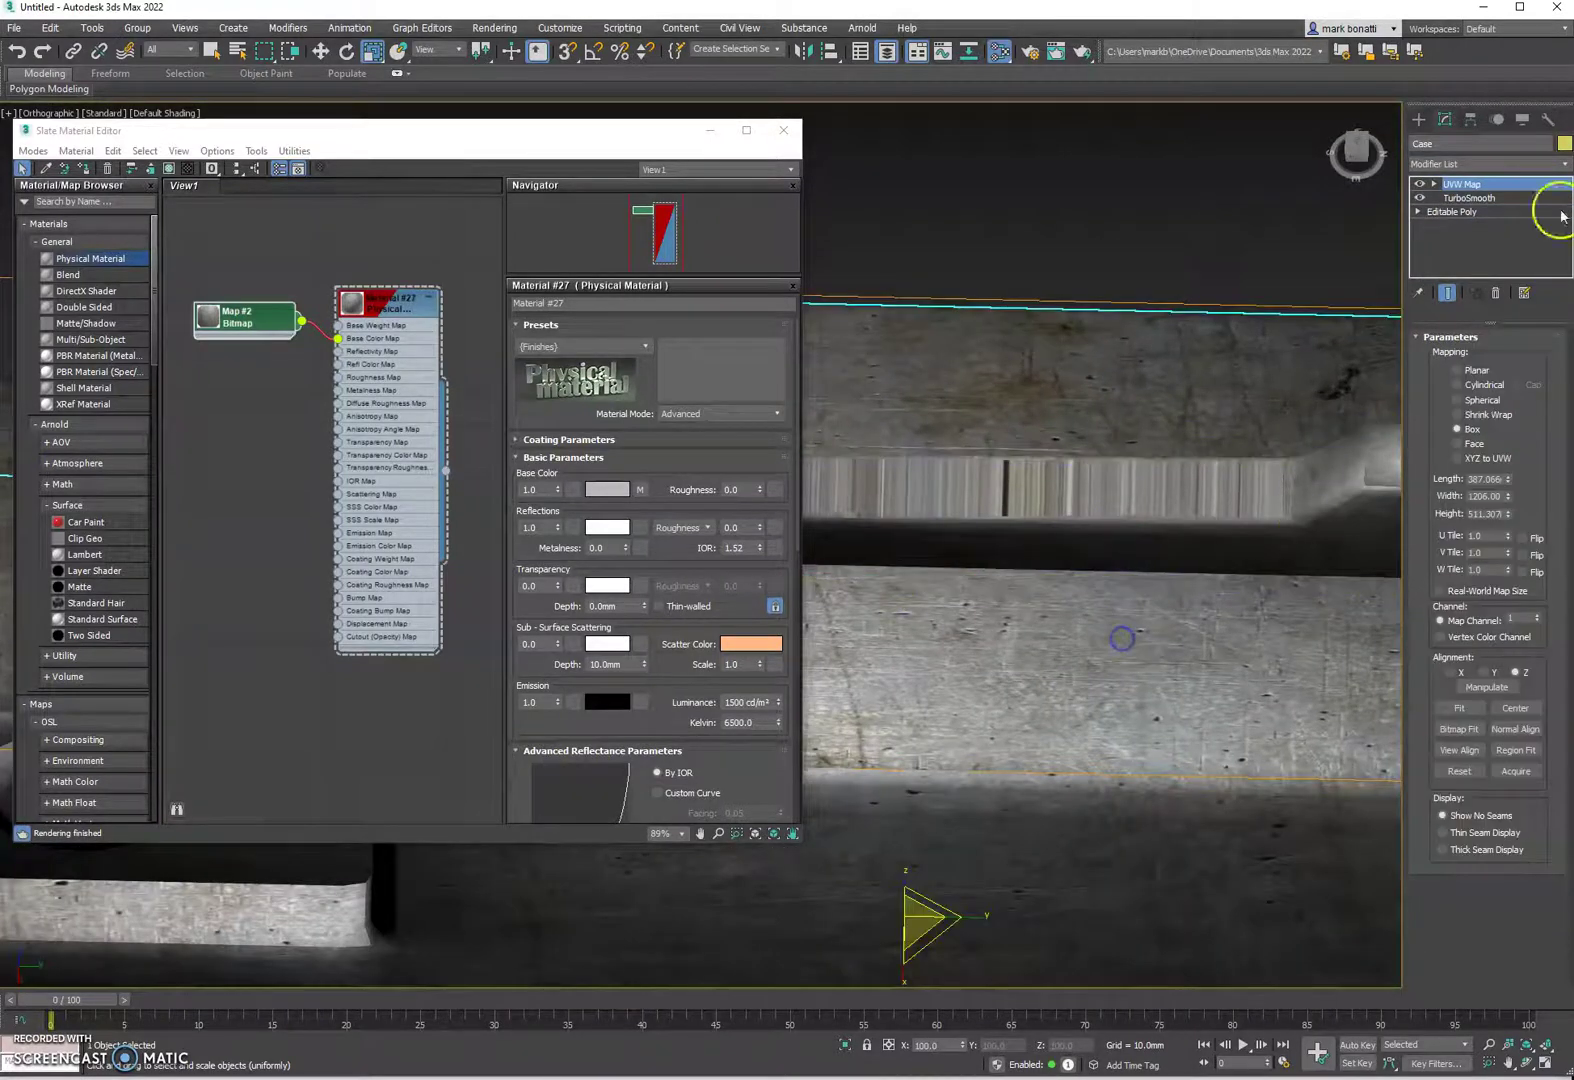
{"action": "right_click", "coordinate": [1481, 186]}
{"action": "left_click", "coordinate": [1497, 211]}
{"action": "scroll", "coordinate": [1152, 555], "scroll_direction": "down", "scroll_amount": 3}
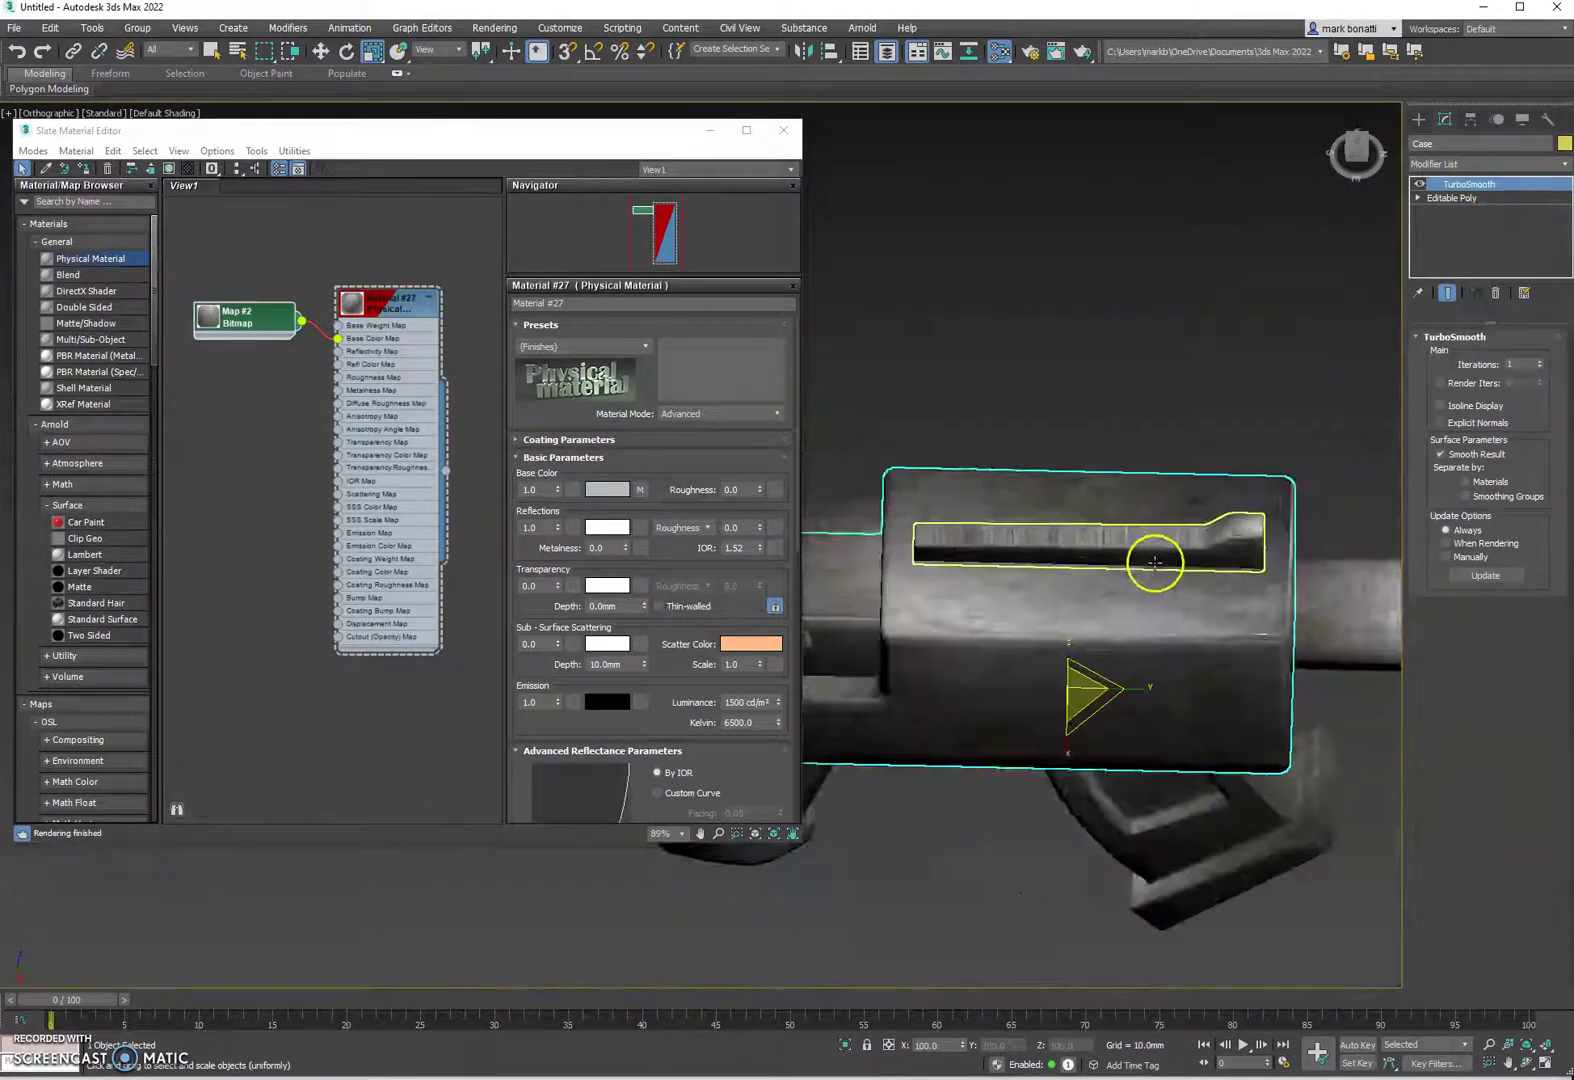
Step: Delete the Magazine's UVW Map modifier and check the texture on both of its sides
{"action": "scroll", "coordinate": [1172, 438], "scroll_direction": "up", "scroll_amount": 3}
{"action": "left_click", "coordinate": [1205, 510]}
{"action": "right_click", "coordinate": [1461, 186]}
{"action": "left_click", "coordinate": [1497, 211]}
{"action": "scroll", "coordinate": [1182, 529], "scroll_direction": "up", "scroll_amount": 1}
{"action": "middle_click_drag", "start_coordinate": [1182, 530], "coordinate": [1056, 448], "text": "alt"}
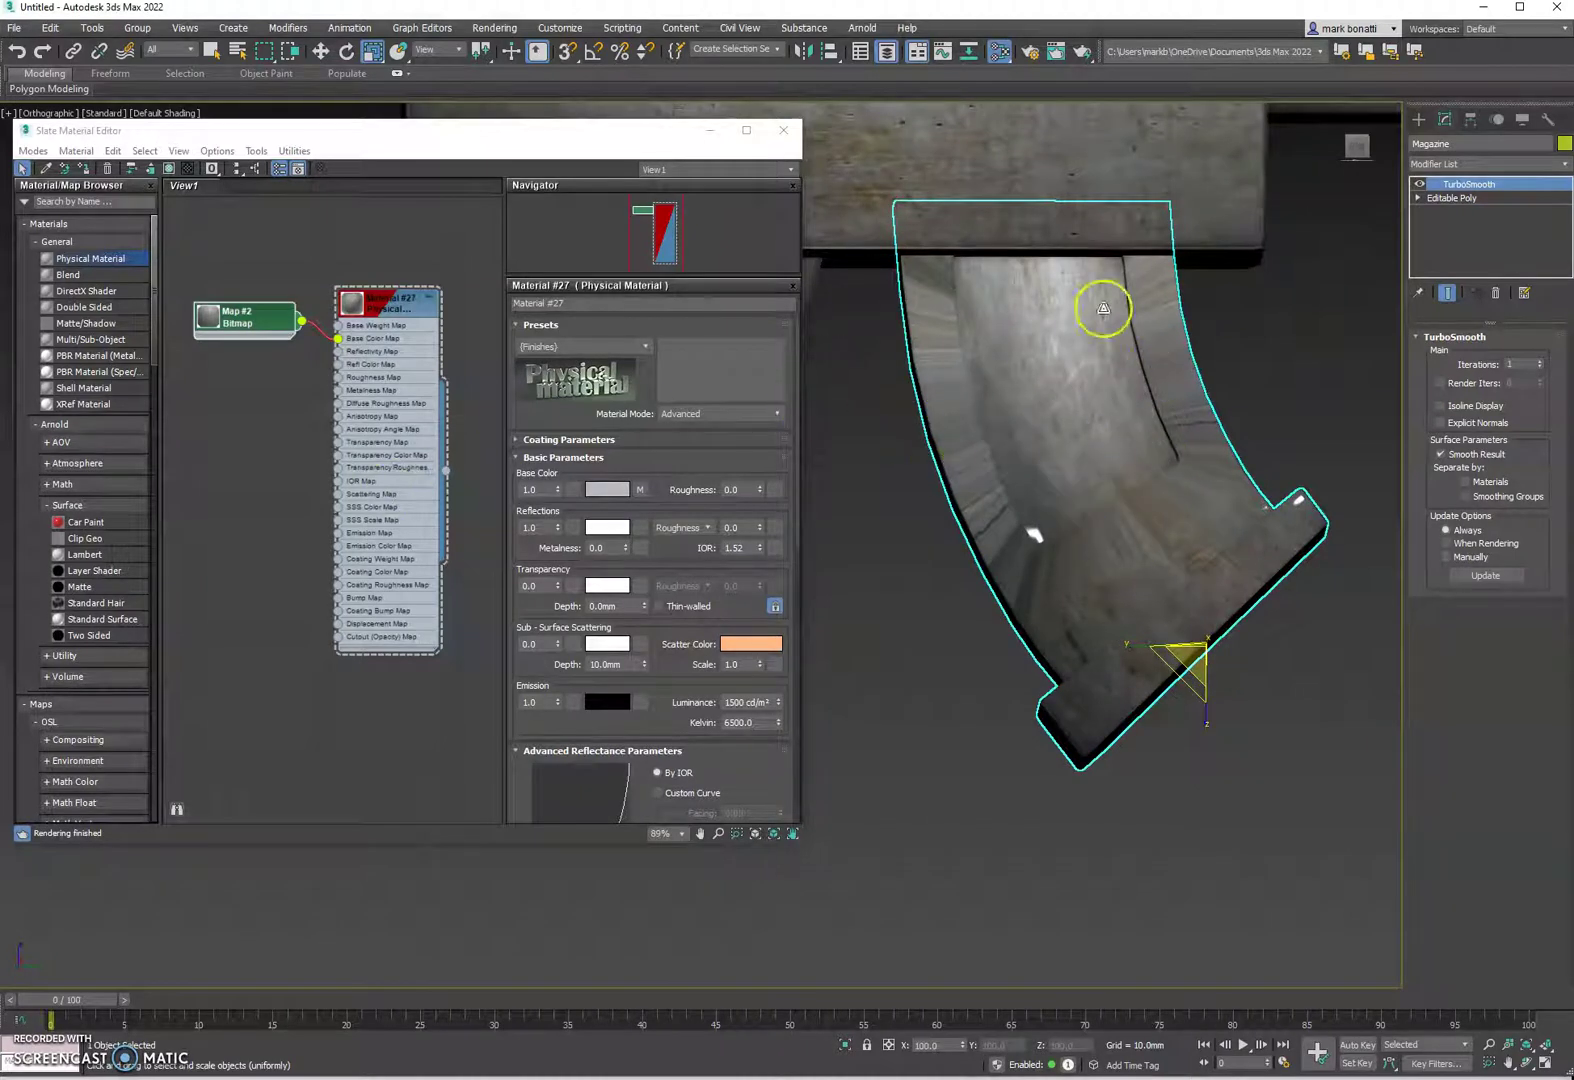
{"action": "middle_click_drag", "start_coordinate": [1167, 504], "coordinate": [960, 376], "text": "alt"}
{"action": "middle_click_drag", "start_coordinate": [1116, 556], "coordinate": [1150, 530], "text": "alt"}
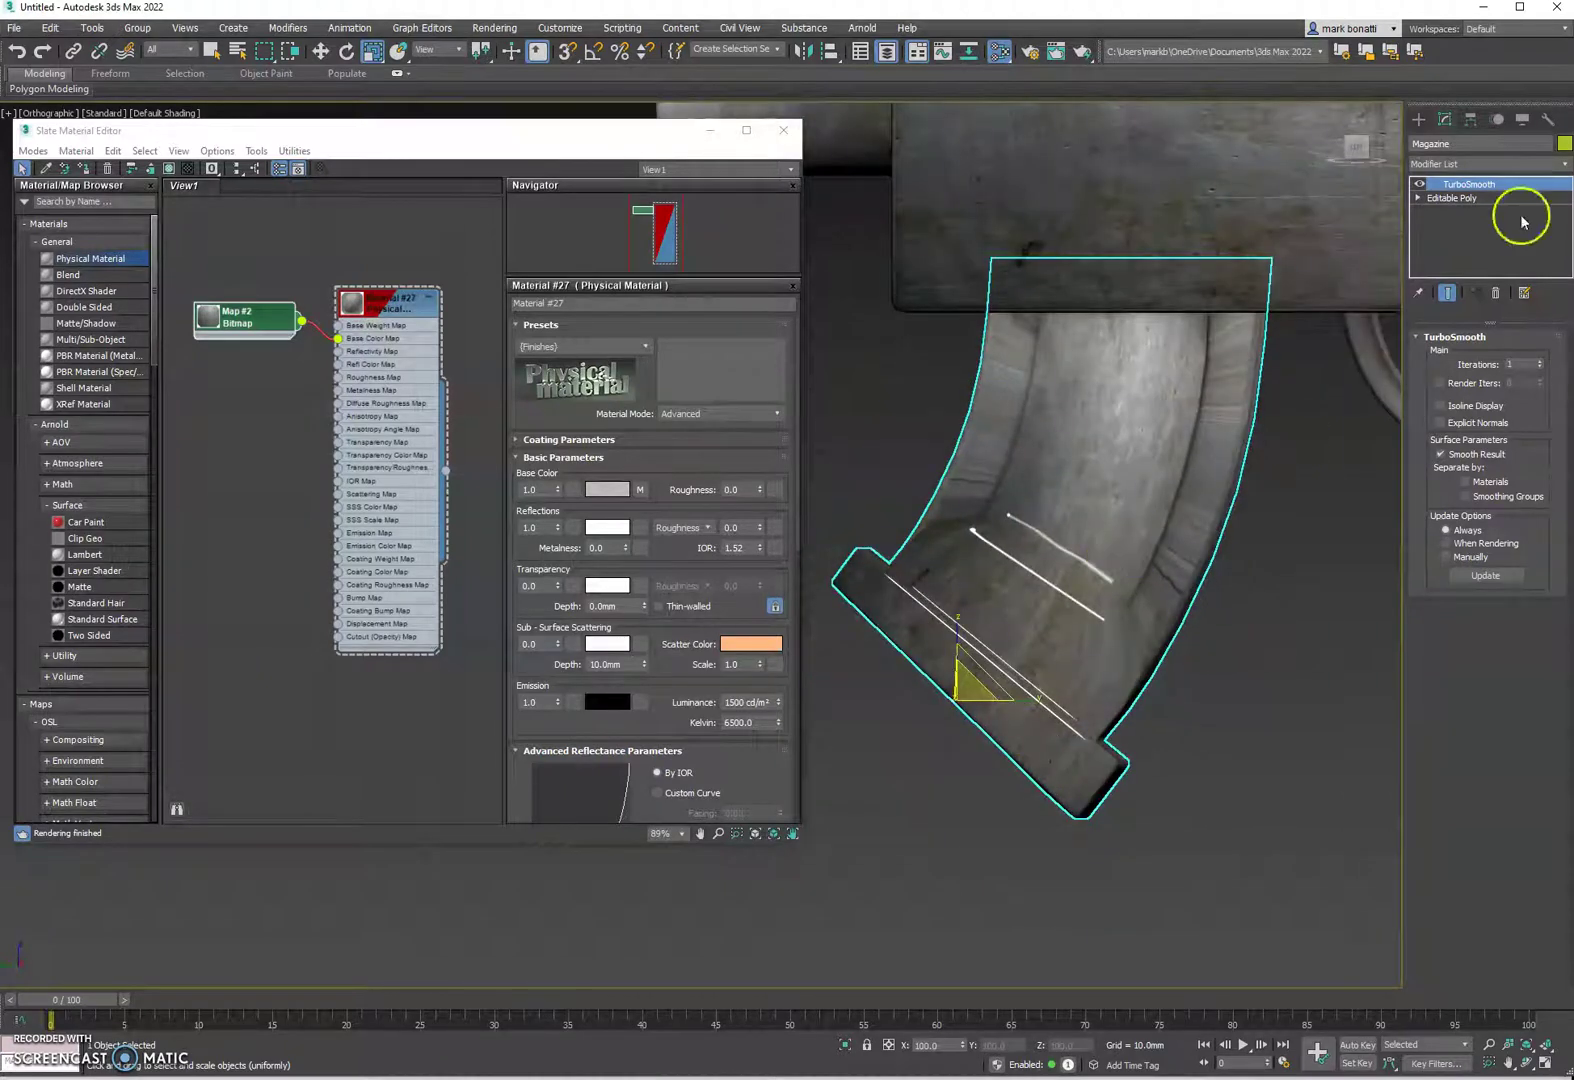
Step: Add a new UVW Map modifier to the Magazine above TurboSmooth and check its planar mapping
{"action": "left_click", "coordinate": [1564, 166]}
{"action": "scroll", "coordinate": [1486, 696], "scroll_direction": "down", "scroll_amount": 10}
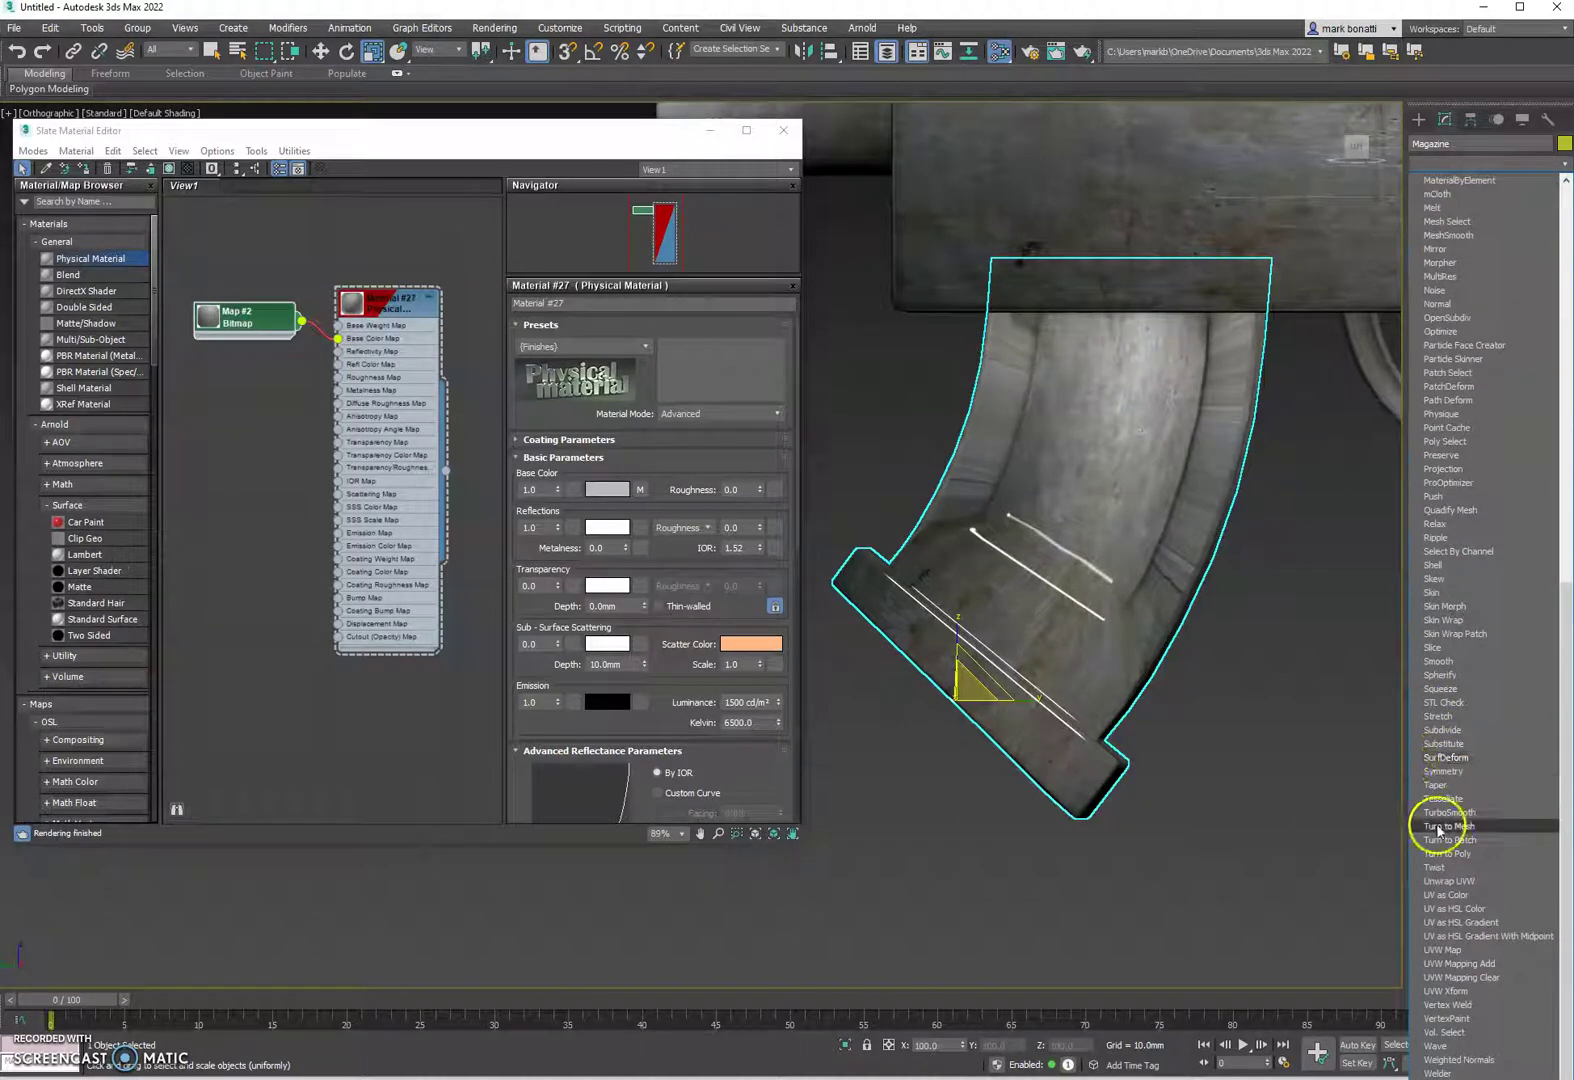
{"action": "left_click", "coordinate": [1447, 950]}
{"action": "middle_click_drag", "start_coordinate": [1027, 529], "coordinate": [1340, 660], "text": "alt"}
{"action": "middle_click_drag", "start_coordinate": [997, 469], "coordinate": [1147, 613], "text": "alt"}
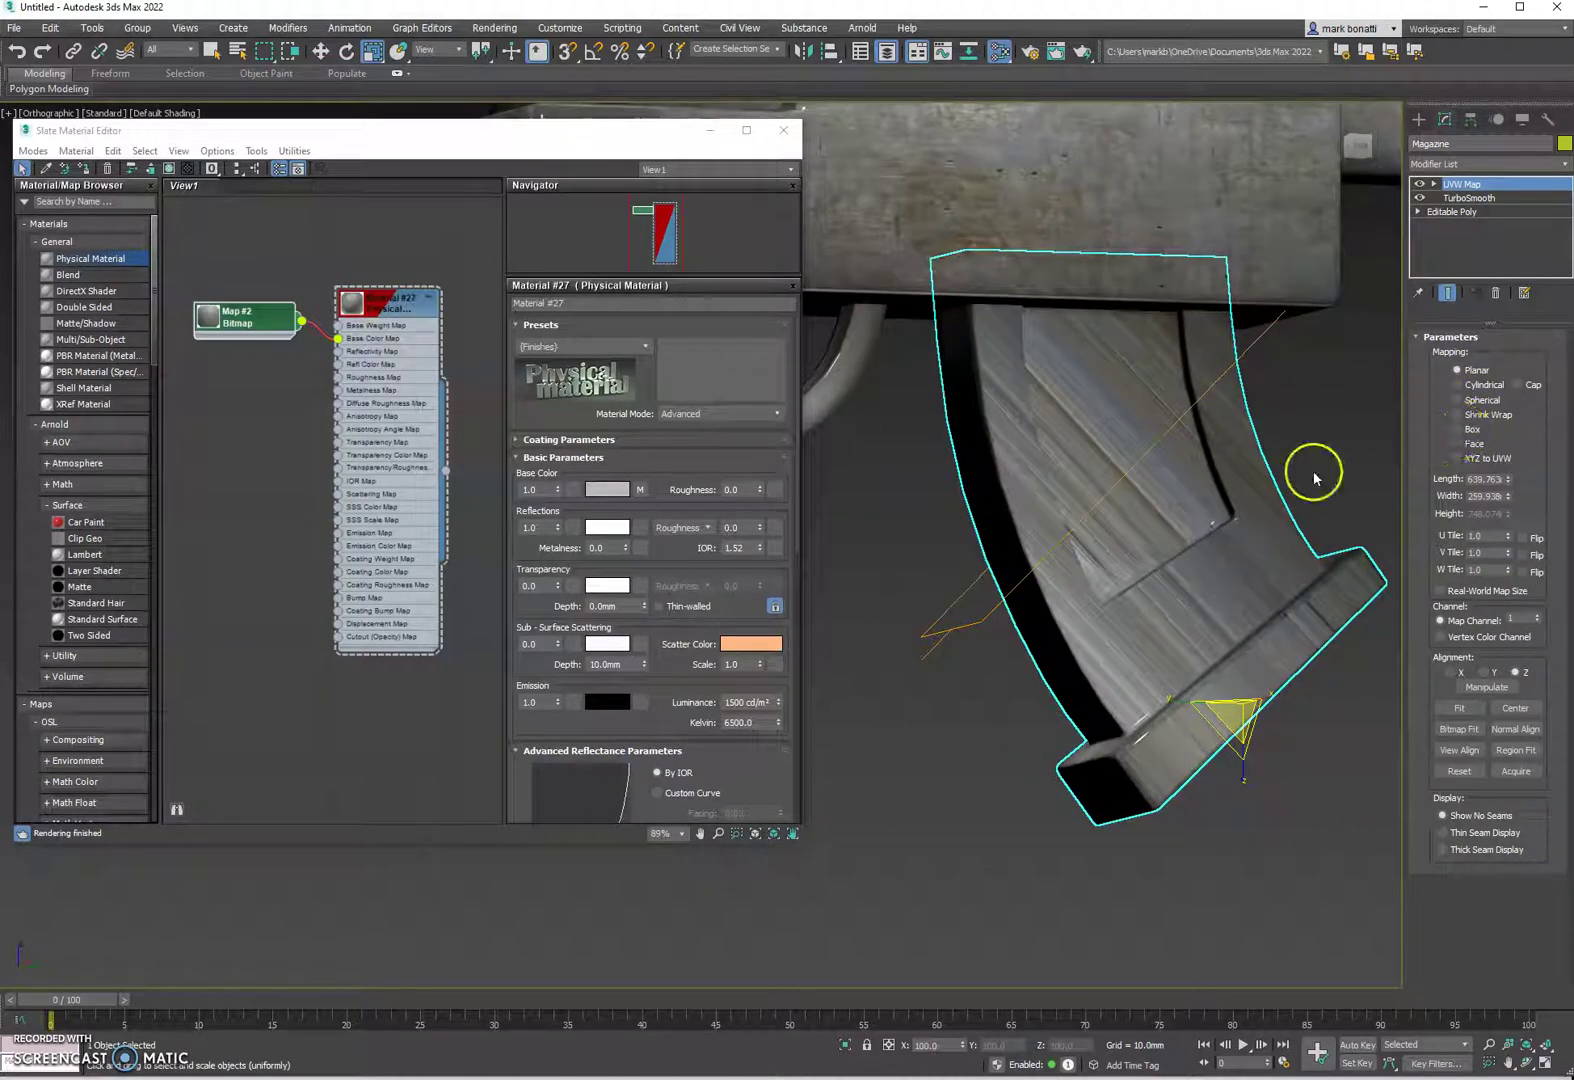
Step: Set the Magazine's UVW mapping to Box and check the metal texture on its front face
{"action": "left_click", "coordinate": [1456, 429]}
{"action": "middle_click_drag", "start_coordinate": [1047, 353], "coordinate": [1082, 381], "text": "alt"}
{"action": "scroll", "coordinate": [1116, 444], "scroll_direction": "up", "scroll_amount": 5}
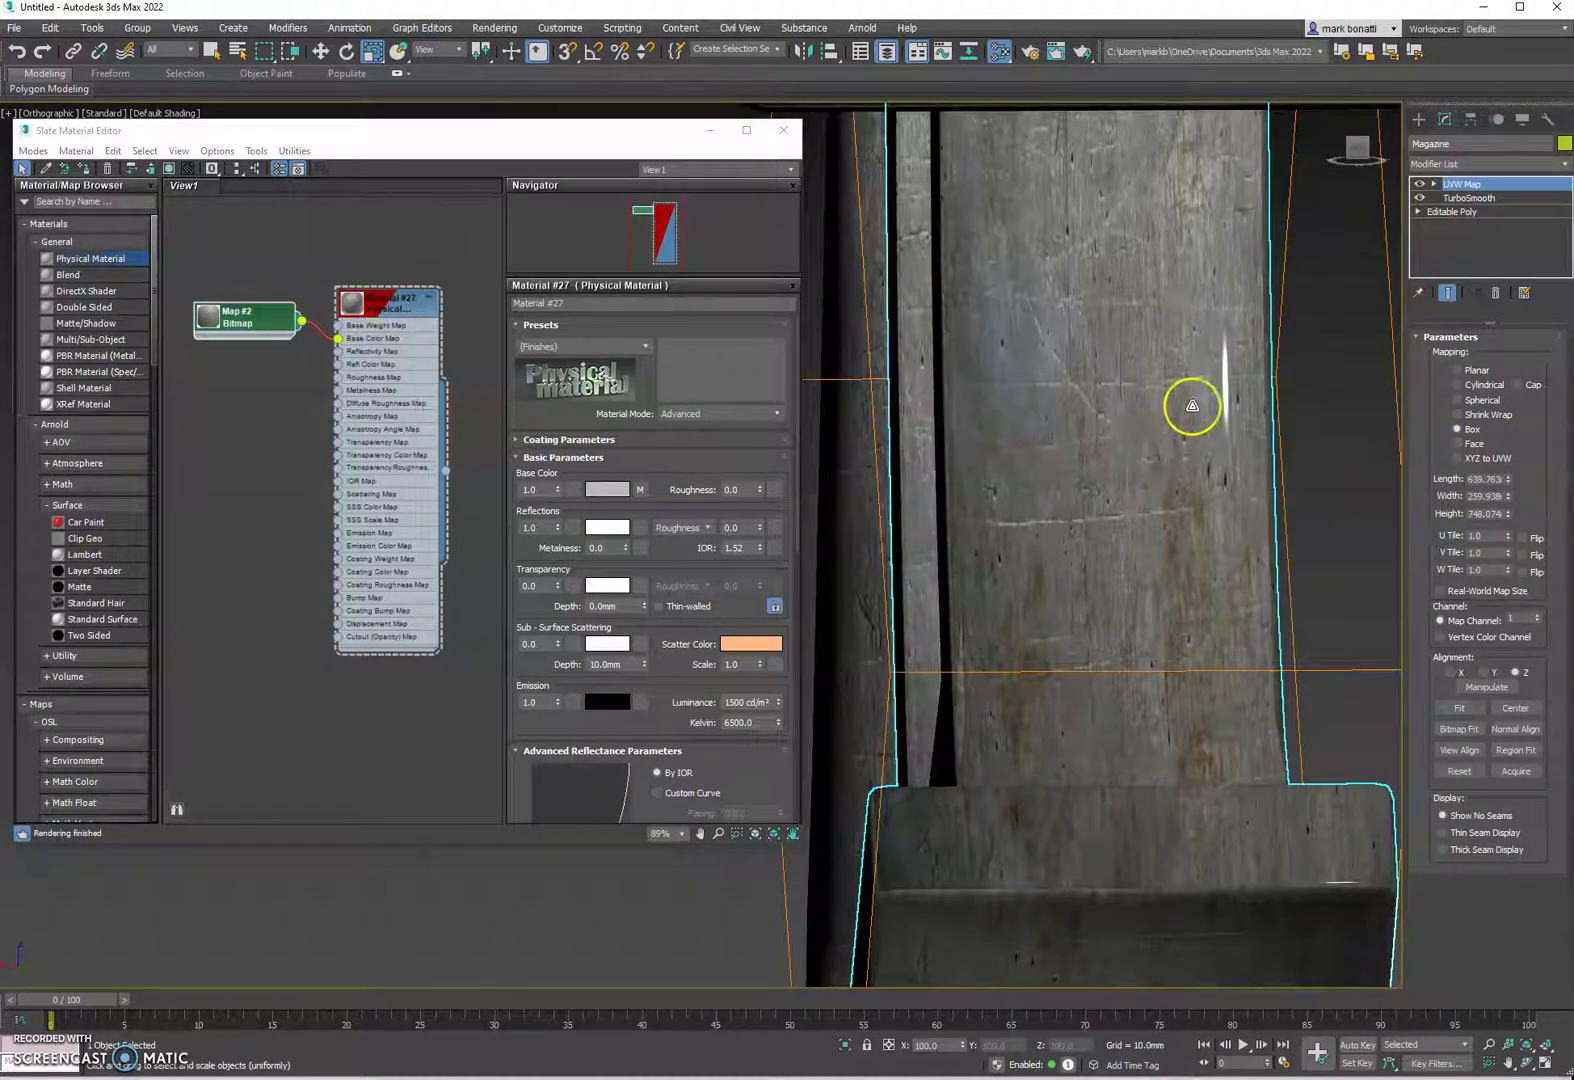
{"action": "scroll", "coordinate": [1082, 480], "scroll_direction": "down", "scroll_amount": 2}
{"action": "middle_click_drag", "start_coordinate": [1124, 545], "coordinate": [1096, 576]}
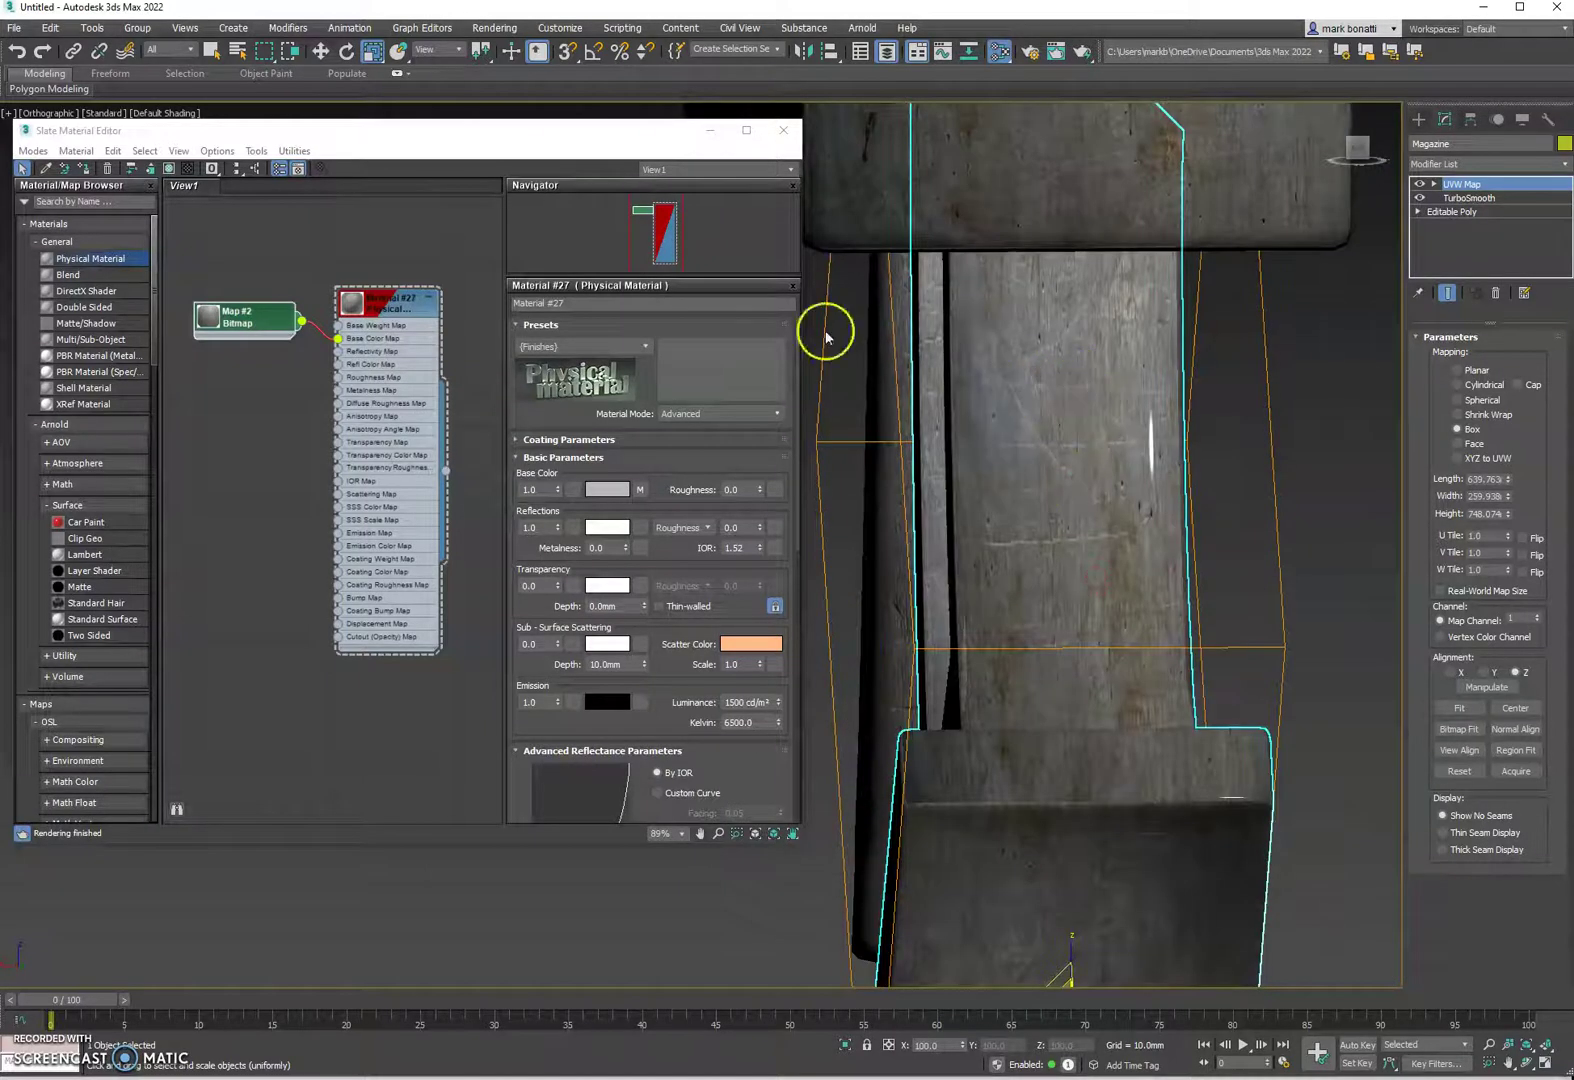
{"action": "scroll", "coordinate": [1082, 485], "scroll_direction": "down", "scroll_amount": 3}
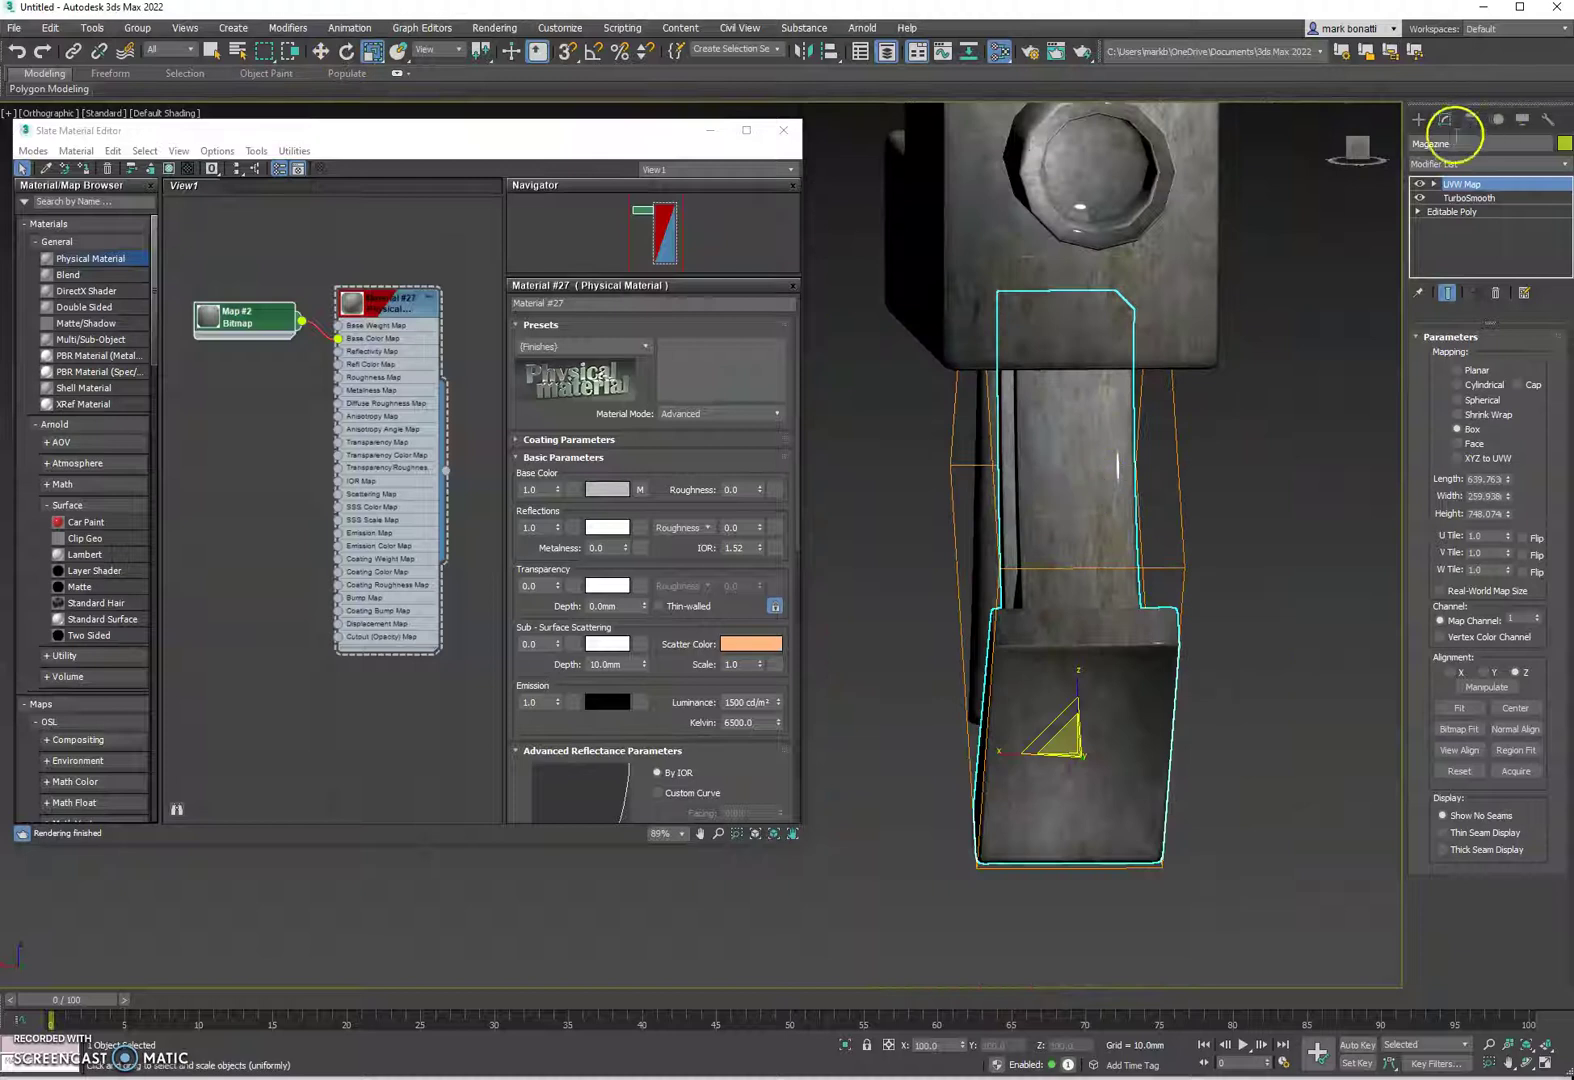
Step: Scale up the Magazine's box mapping gizmo along X and check the texture on its sides
{"action": "left_click", "coordinate": [1464, 199]}
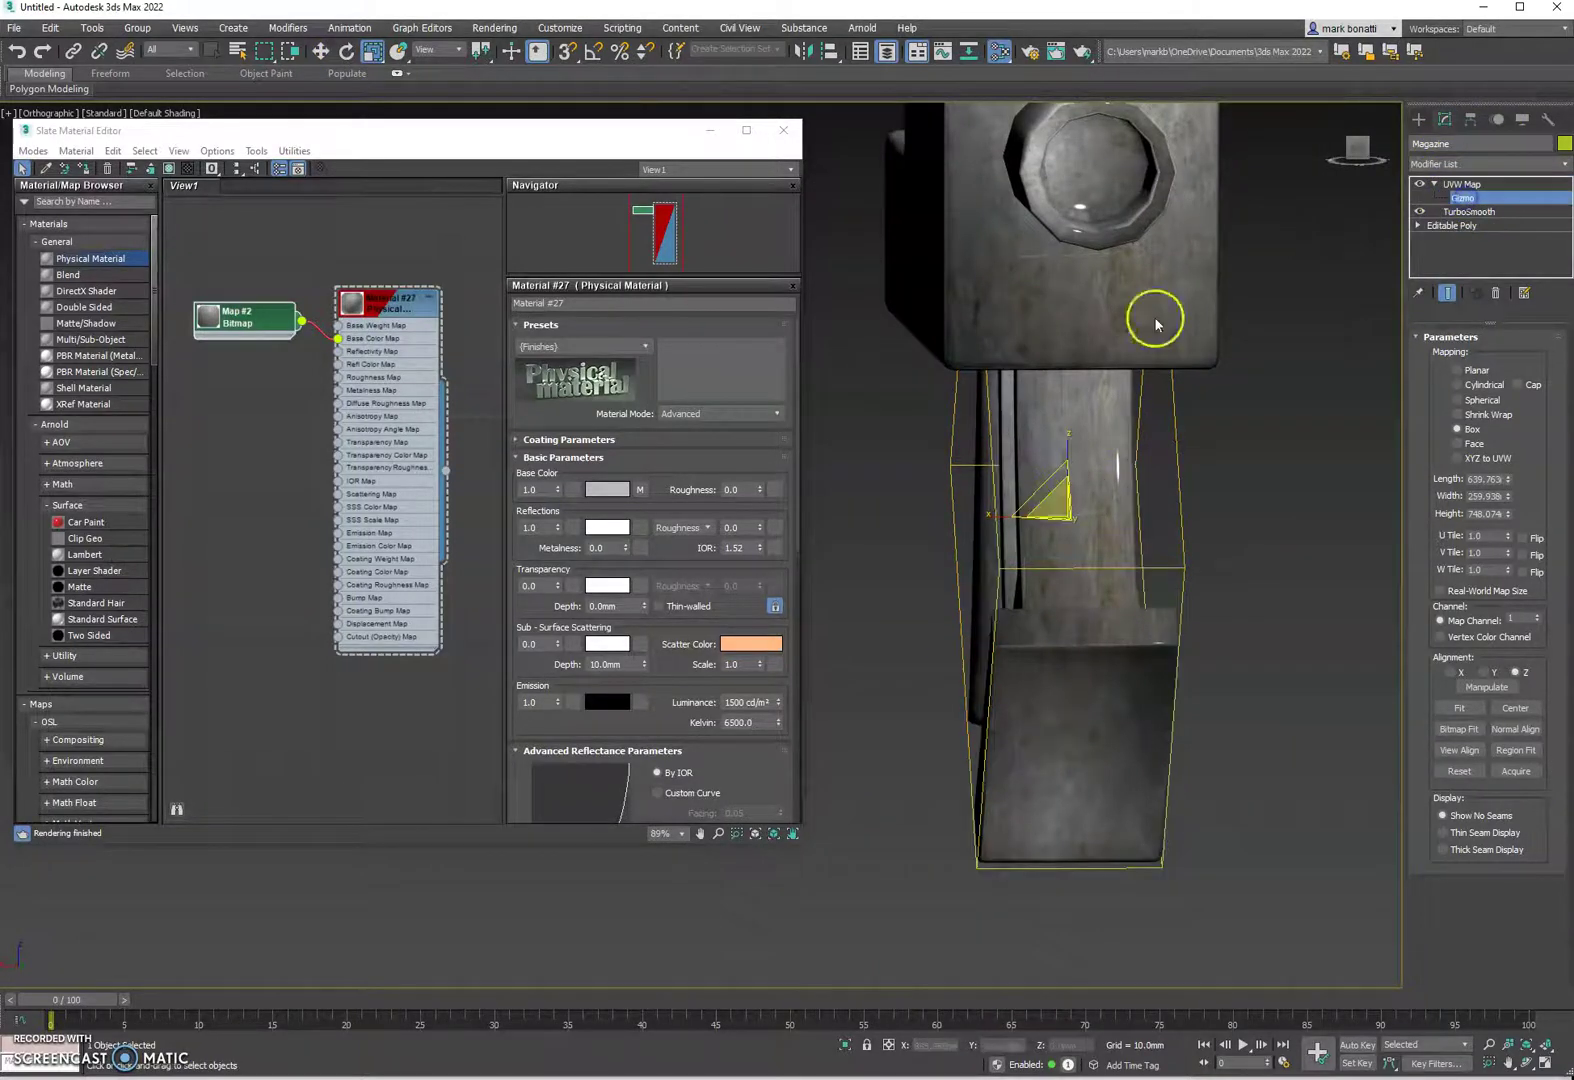
{"action": "scroll", "coordinate": [979, 556], "scroll_direction": "up", "scroll_amount": 2}
{"action": "left_click_drag", "start_coordinate": [1030, 500], "coordinate": [949, 520]}
{"action": "middle_click_drag", "start_coordinate": [1005, 727], "coordinate": [1107, 724], "text": "alt"}
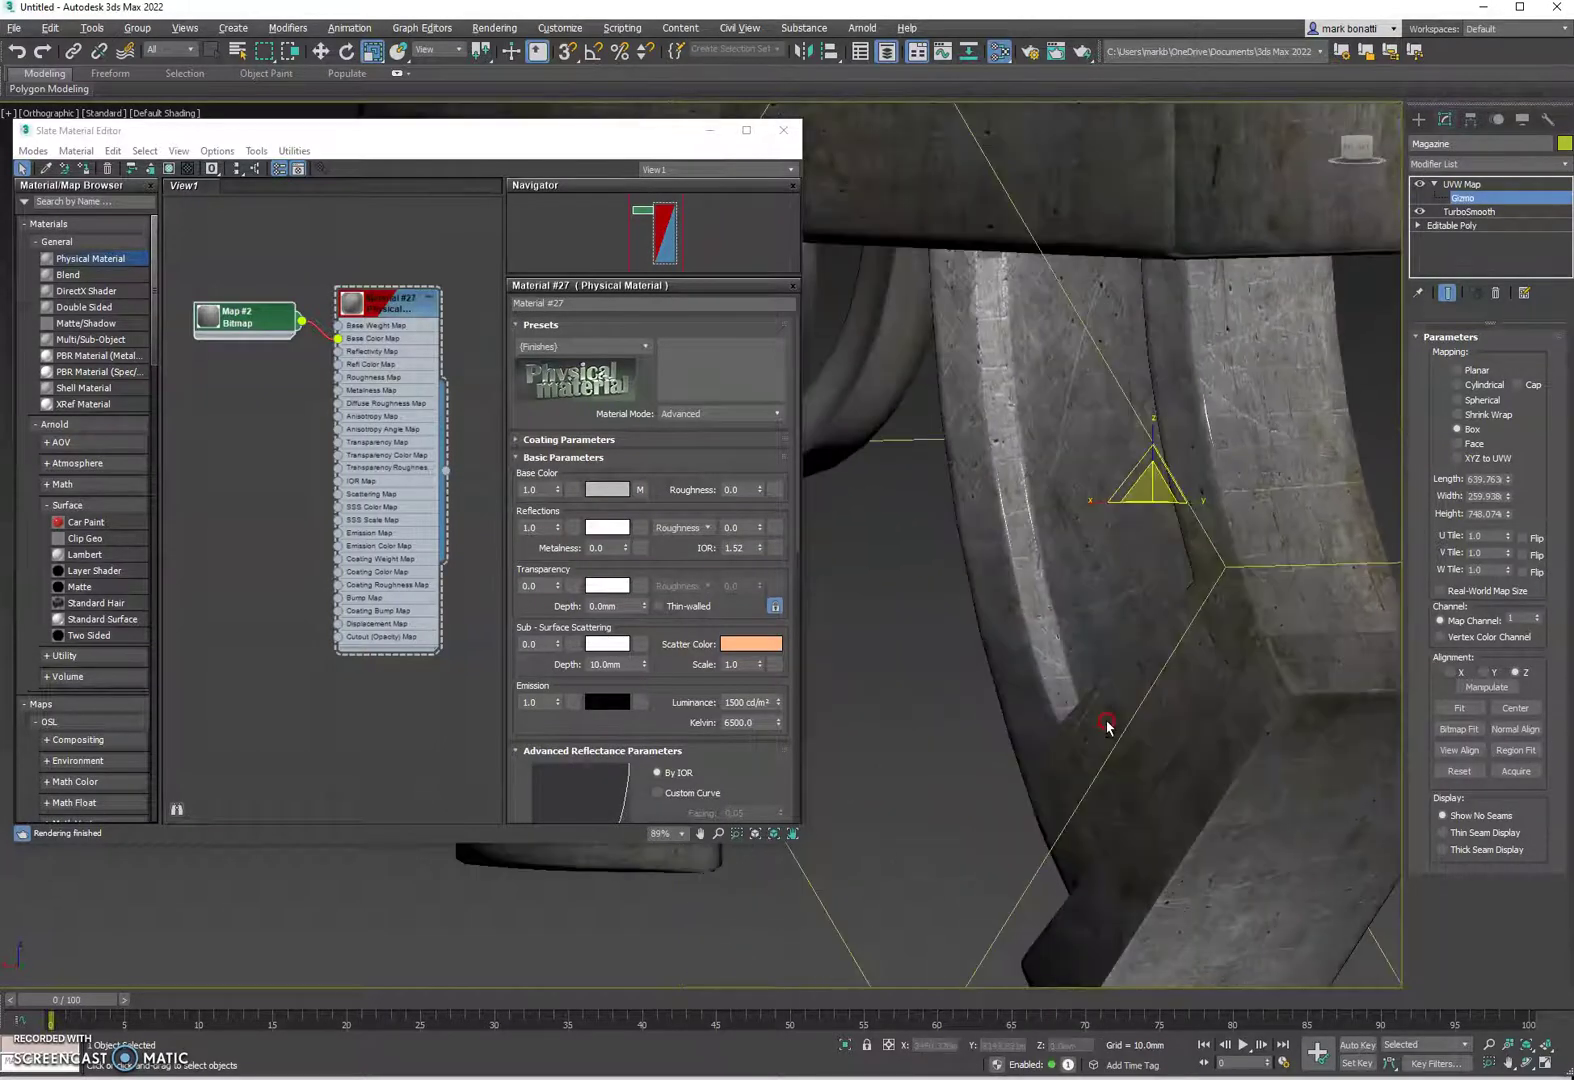
{"action": "middle_click_drag", "start_coordinate": [1088, 503], "coordinate": [1232, 700], "text": "alt"}
{"action": "middle_click_drag", "start_coordinate": [1184, 487], "coordinate": [1080, 478], "text": "alt"}
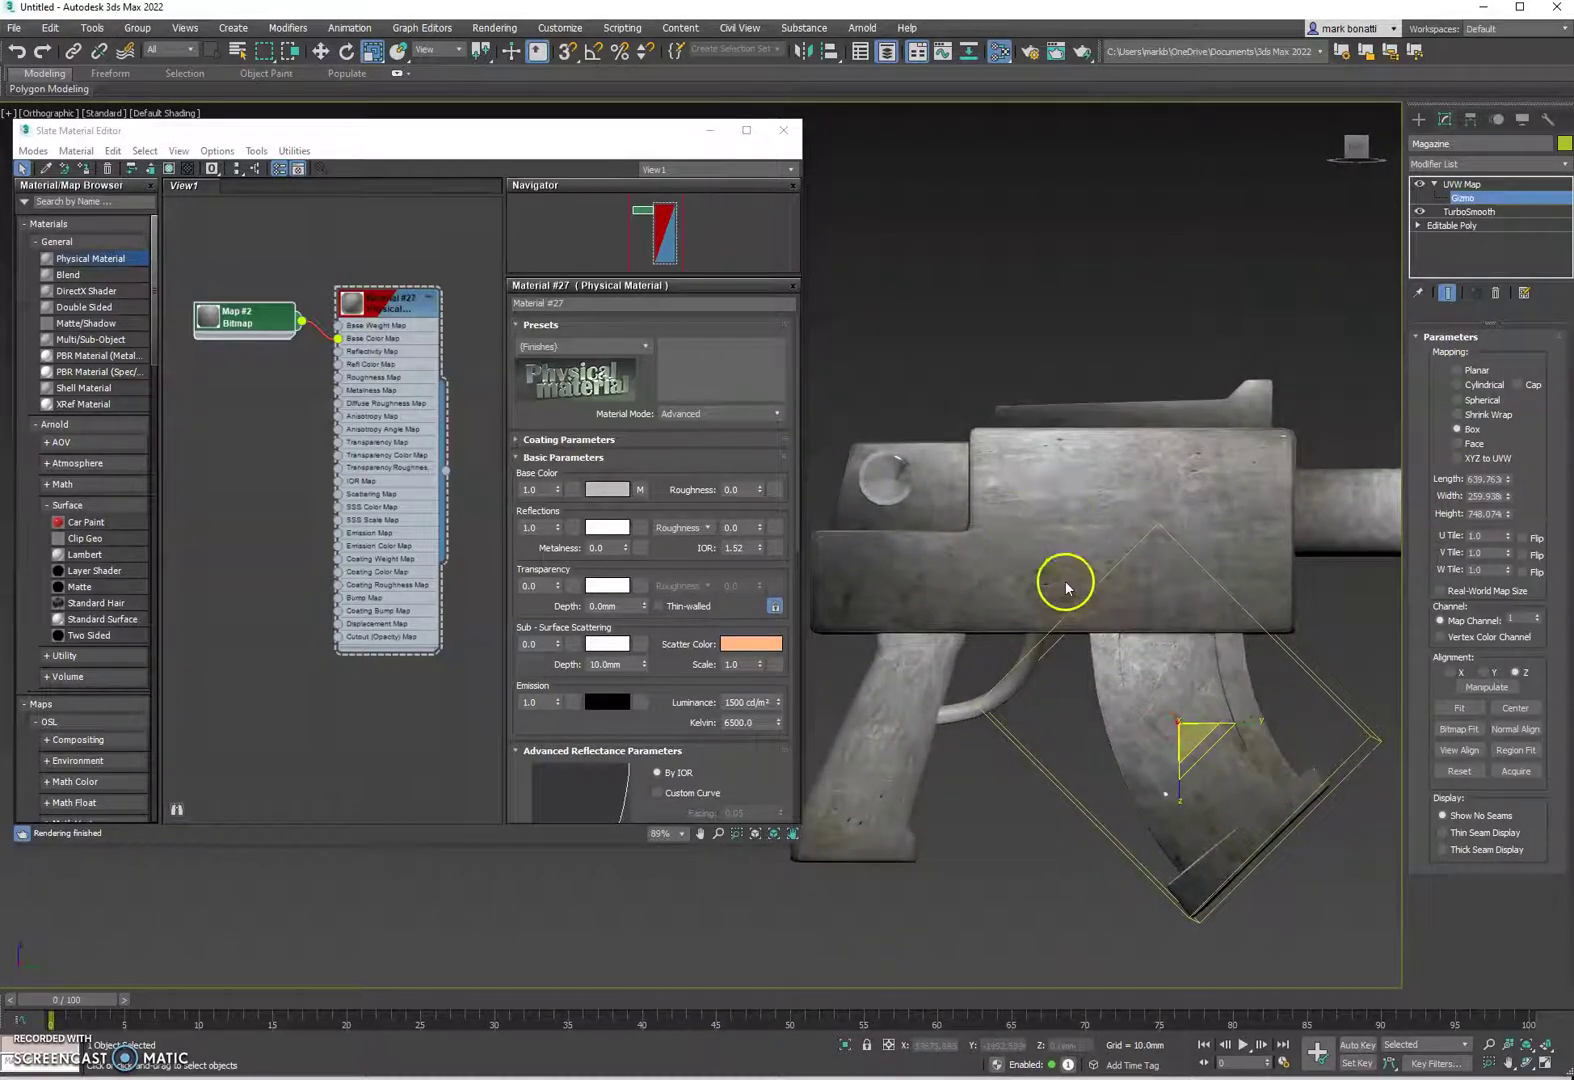
Step: Review the metal texture across the whole gun and leave gizmo editing on the Magazine's UVW Map modifier
{"action": "scroll", "coordinate": [1066, 588], "scroll_direction": "up", "scroll_amount": 5}
{"action": "scroll", "coordinate": [1135, 598], "scroll_direction": "down", "scroll_amount": 4}
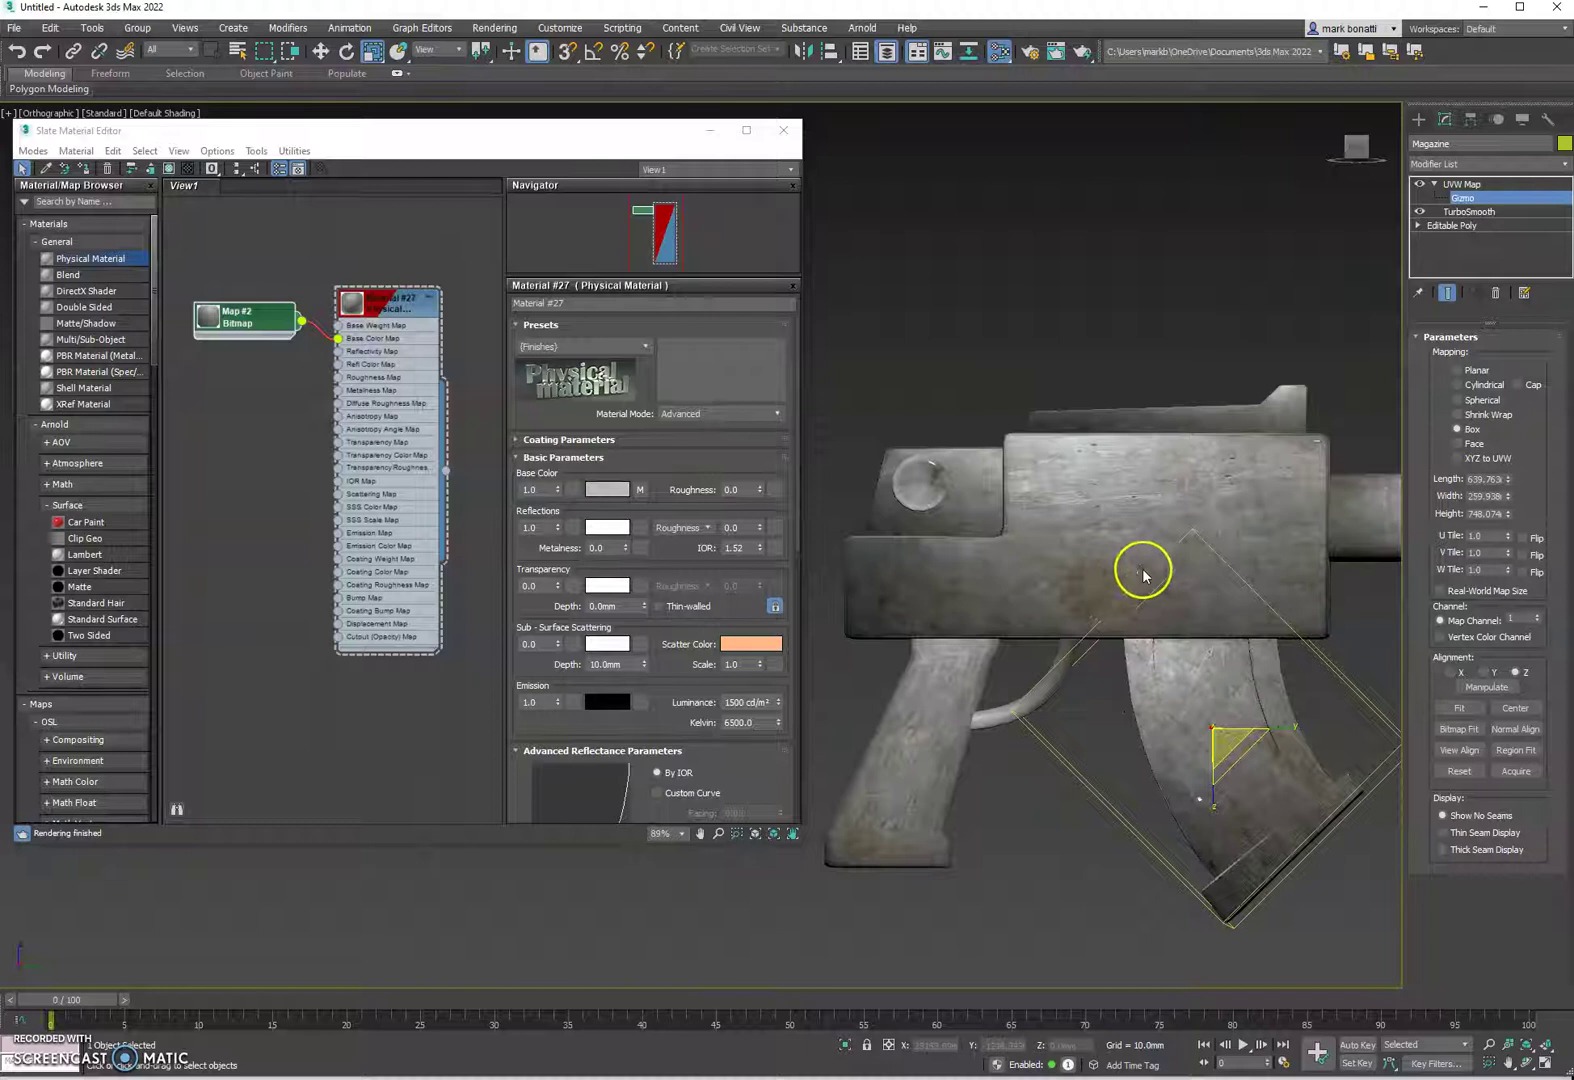
{"action": "scroll", "coordinate": [1143, 575], "scroll_direction": "down", "scroll_amount": 4}
{"action": "right_click", "coordinate": [1201, 527]}
{"action": "left_click", "coordinate": [1197, 568]}
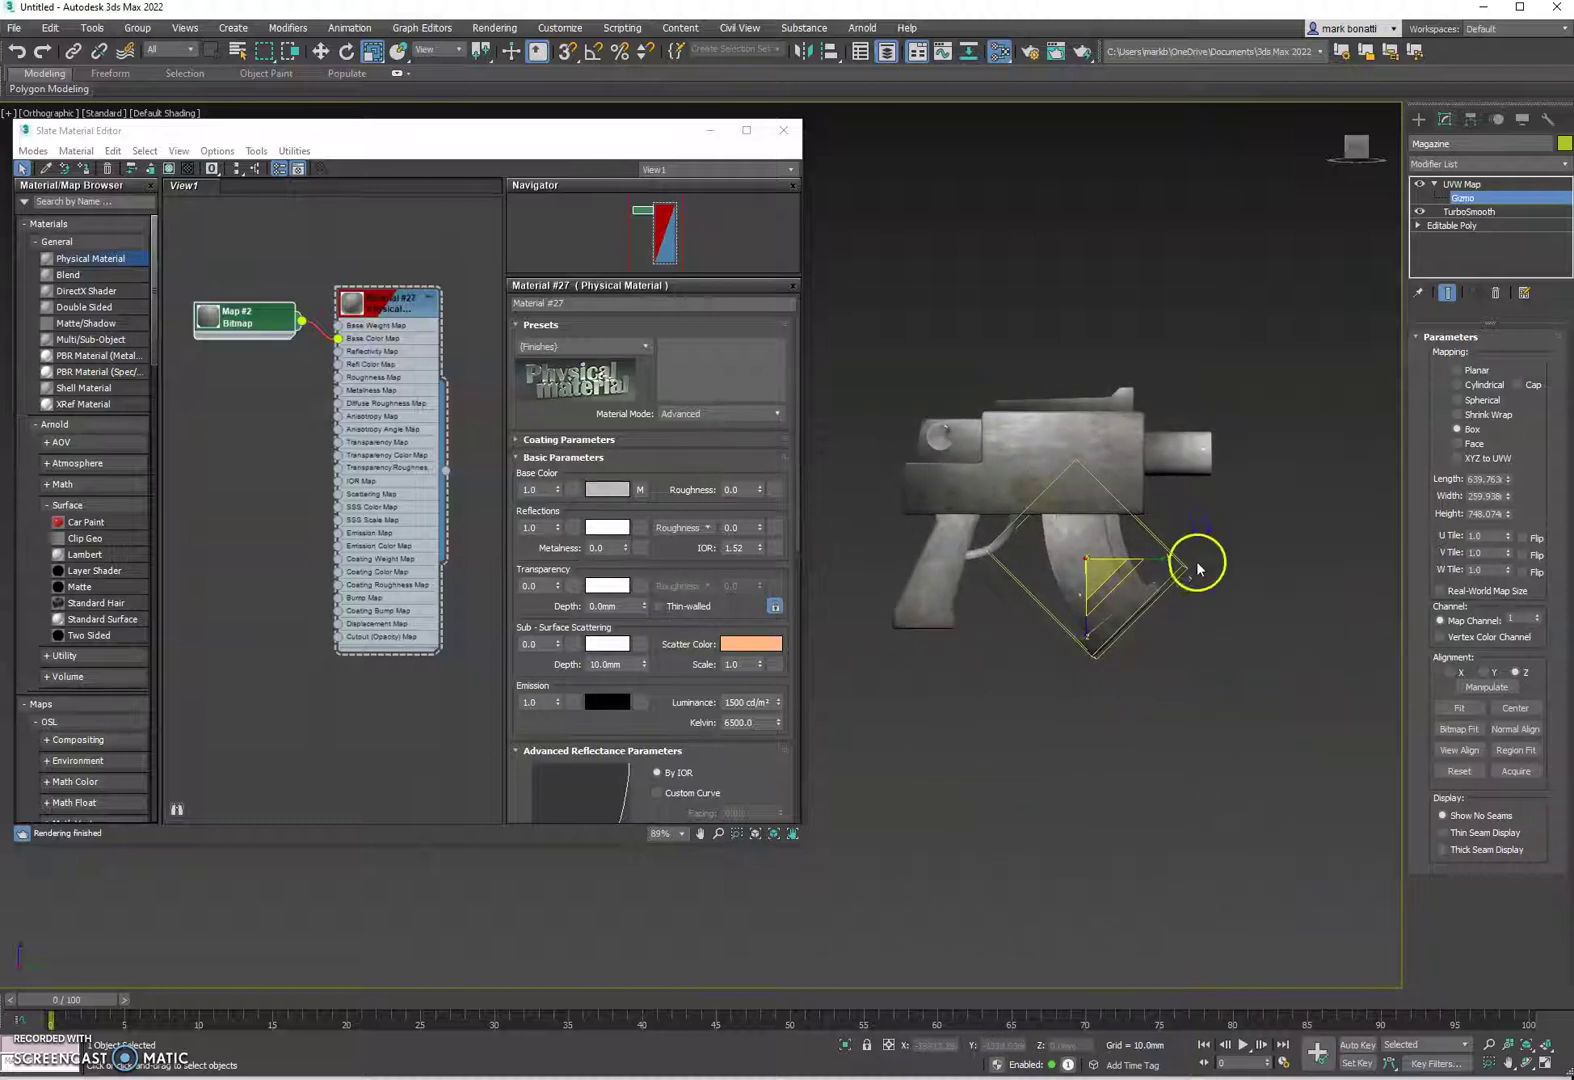
{"action": "left_click", "coordinate": [1466, 197]}
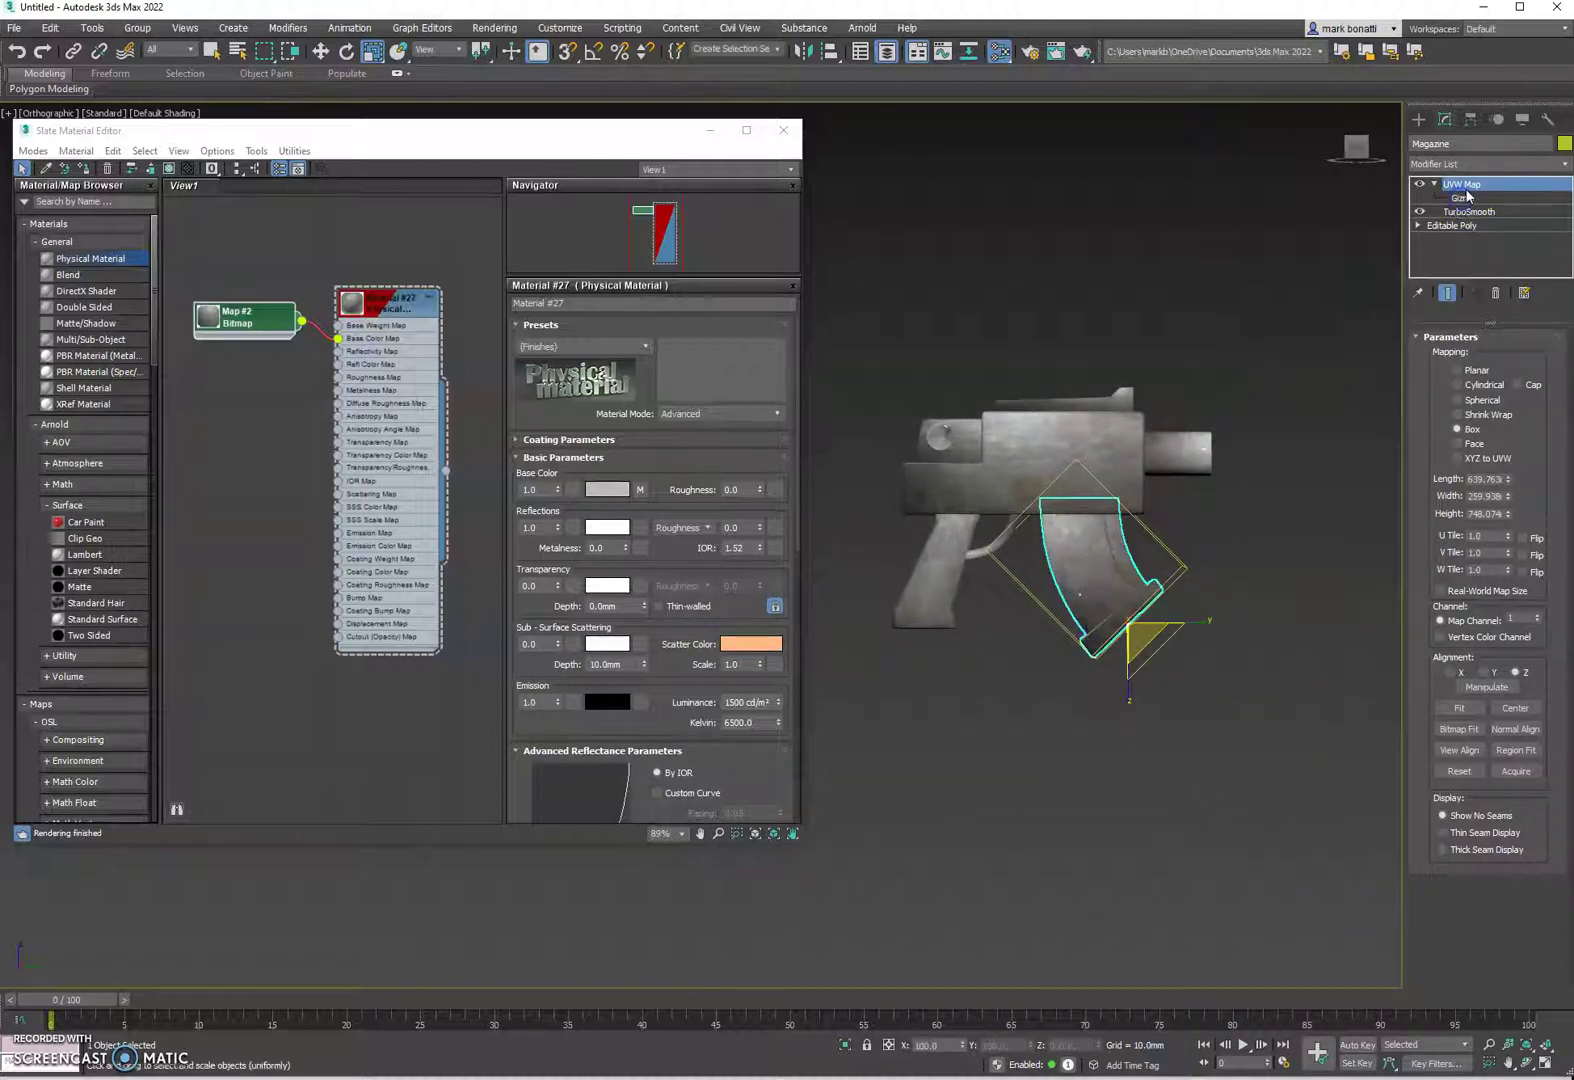
Step: Delete the UVW Map modifier from the Magazine's modifier stack and select the gun's Case
{"action": "right_click", "coordinate": [1468, 195]}
{"action": "left_click", "coordinate": [1498, 226]}
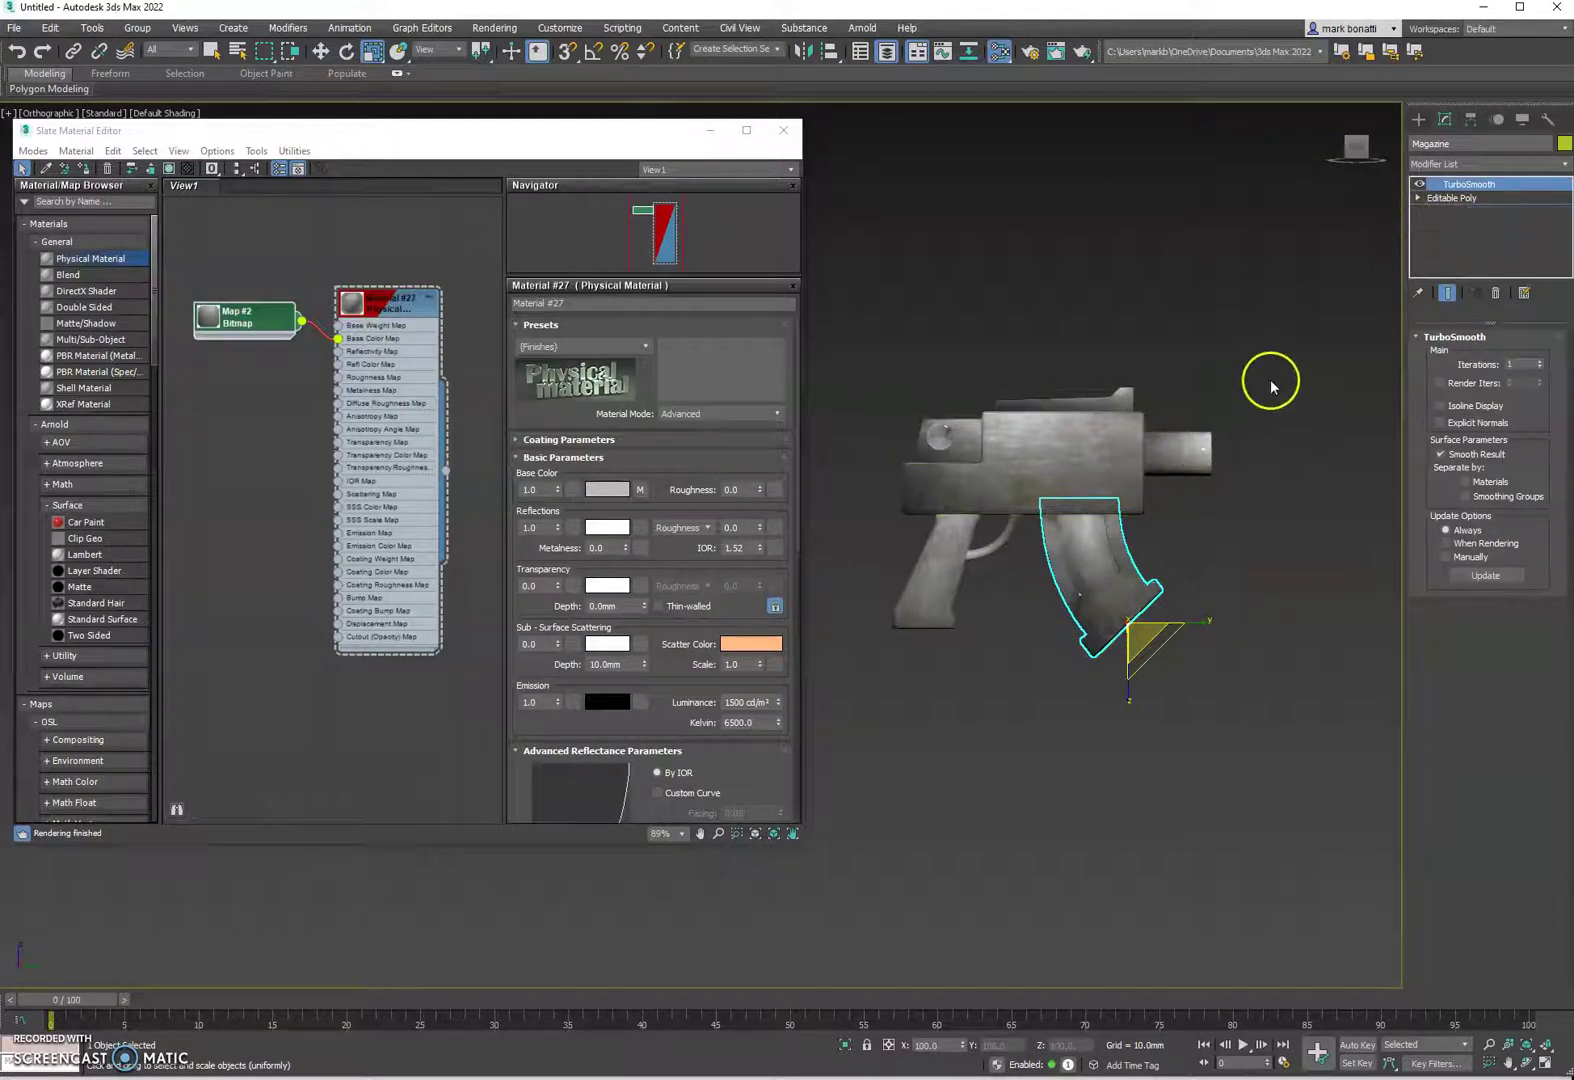
{"action": "left_click", "coordinate": [1061, 480]}
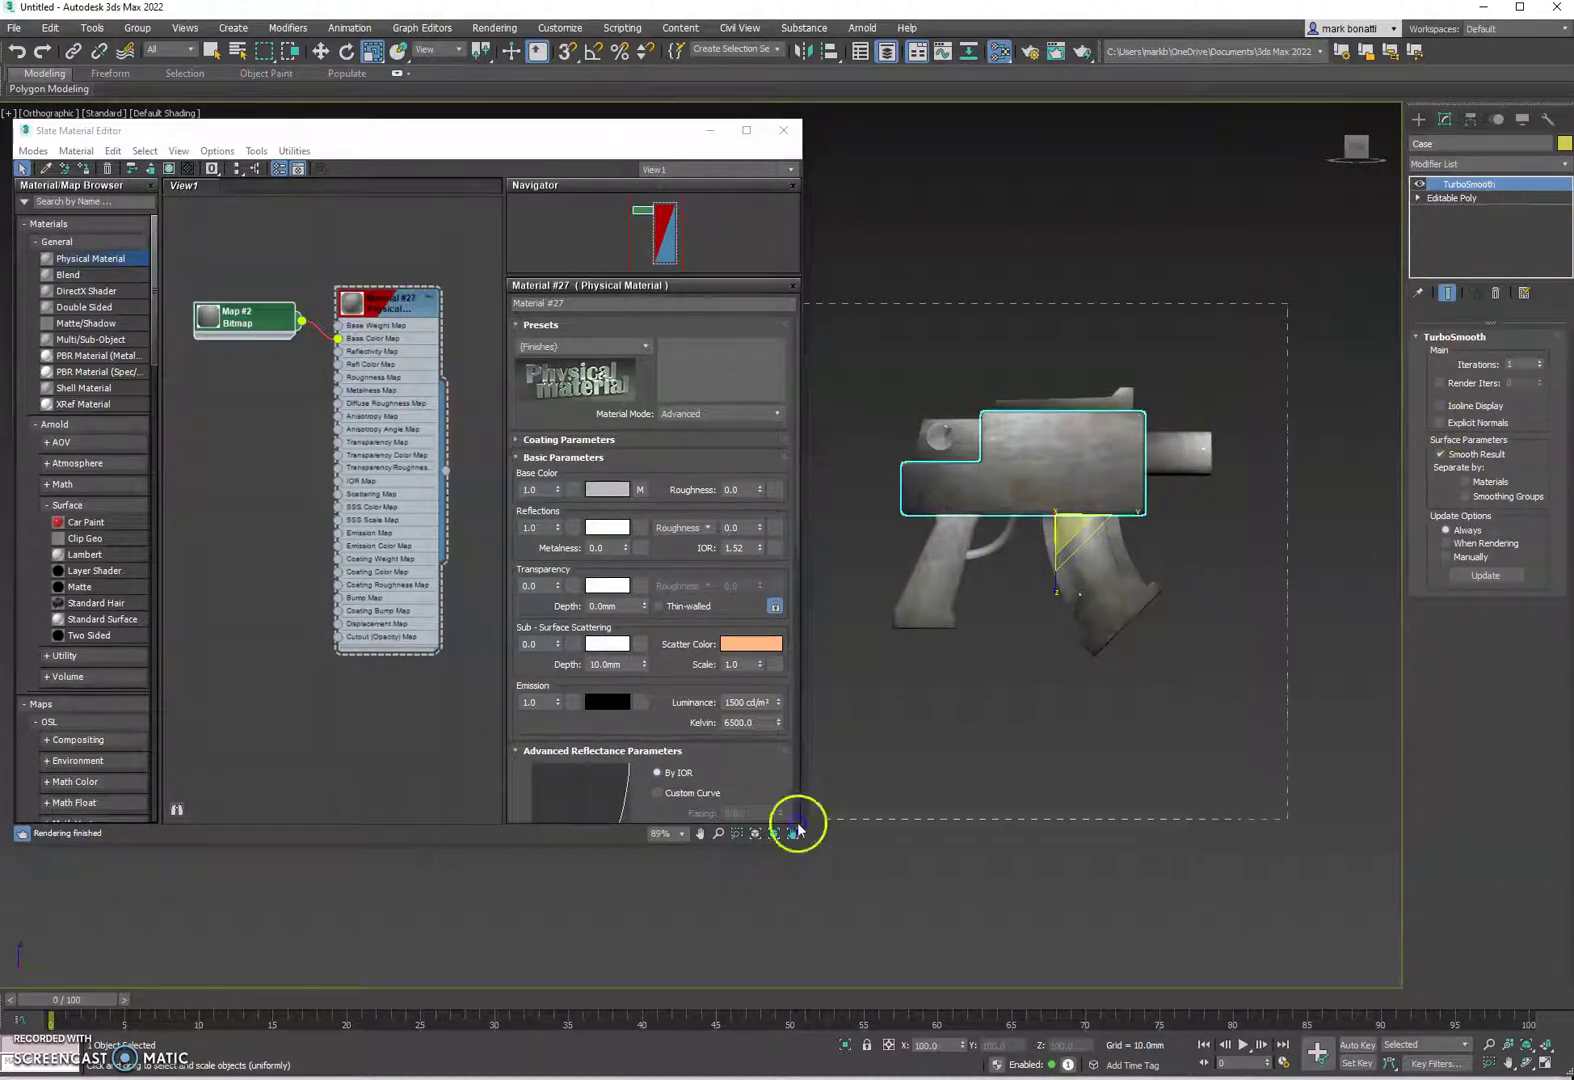
Step: Select all parts of the gun and convert them to Editable Poly
{"action": "key", "text": "ctrl+a"}
{"action": "right_click", "coordinate": [1035, 487]}
{"action": "mouse_move", "coordinate": [1100, 651]}
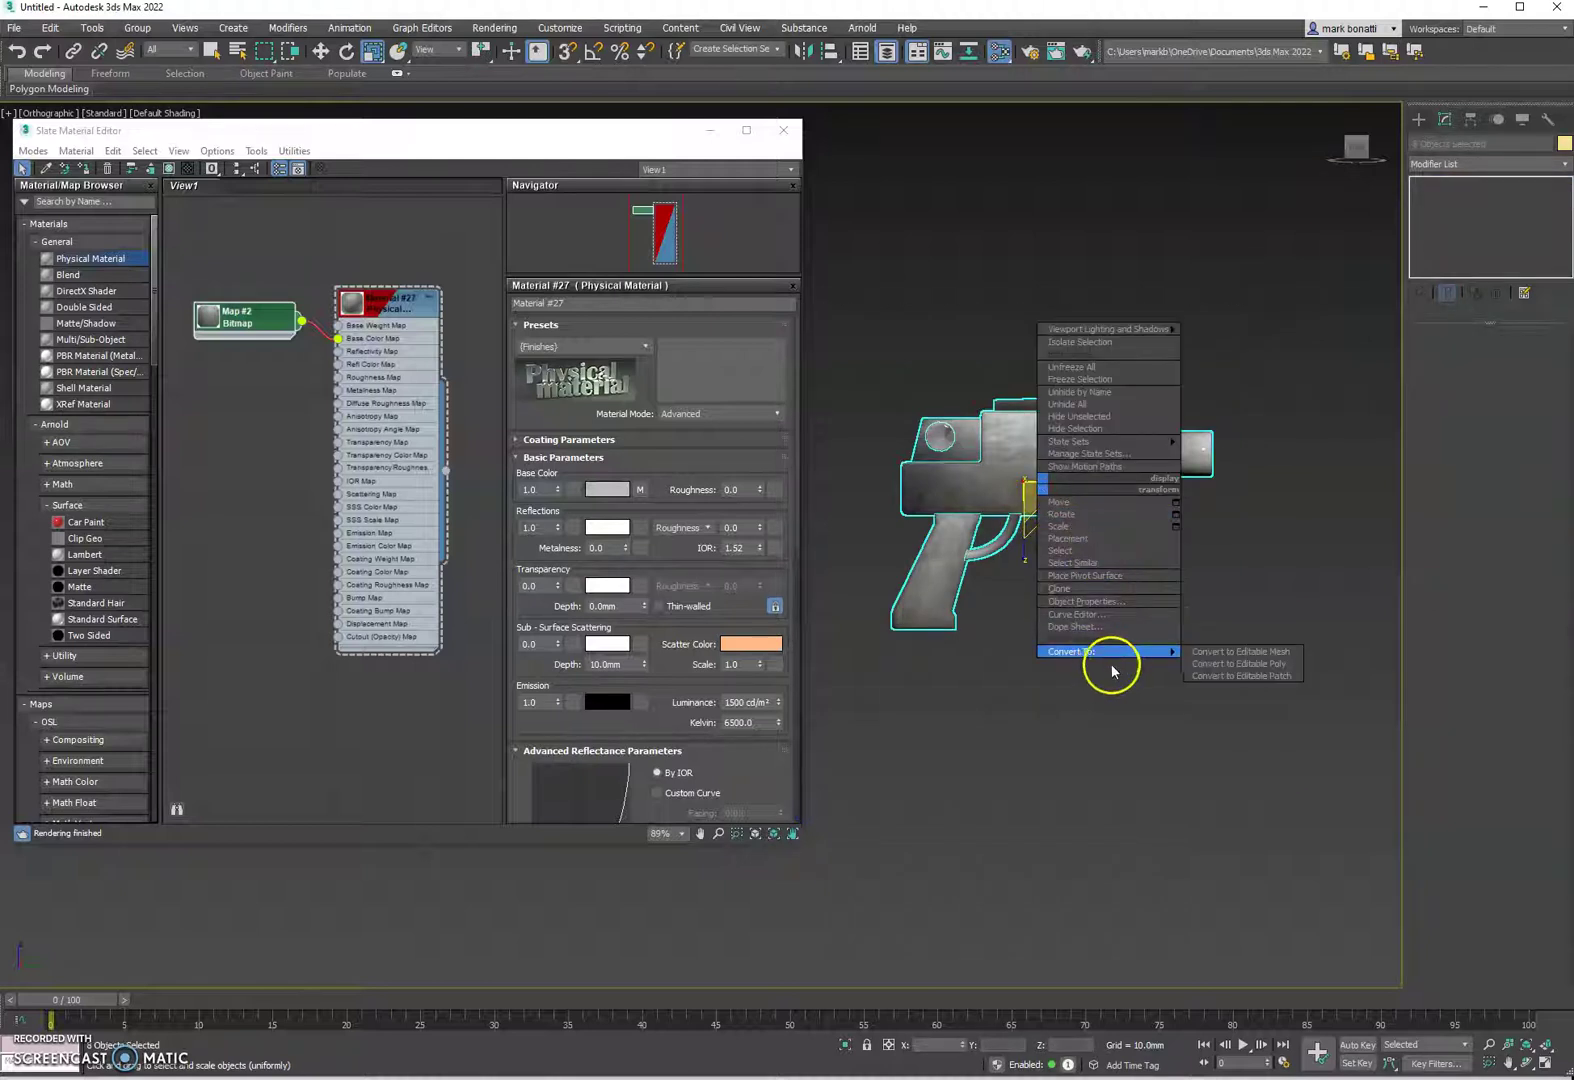
{"action": "left_click", "coordinate": [1240, 664]}
{"action": "right_click", "coordinate": [1087, 488]}
{"action": "mouse_move", "coordinate": [1180, 647]}
{"action": "left_click", "coordinate": [1288, 663]}
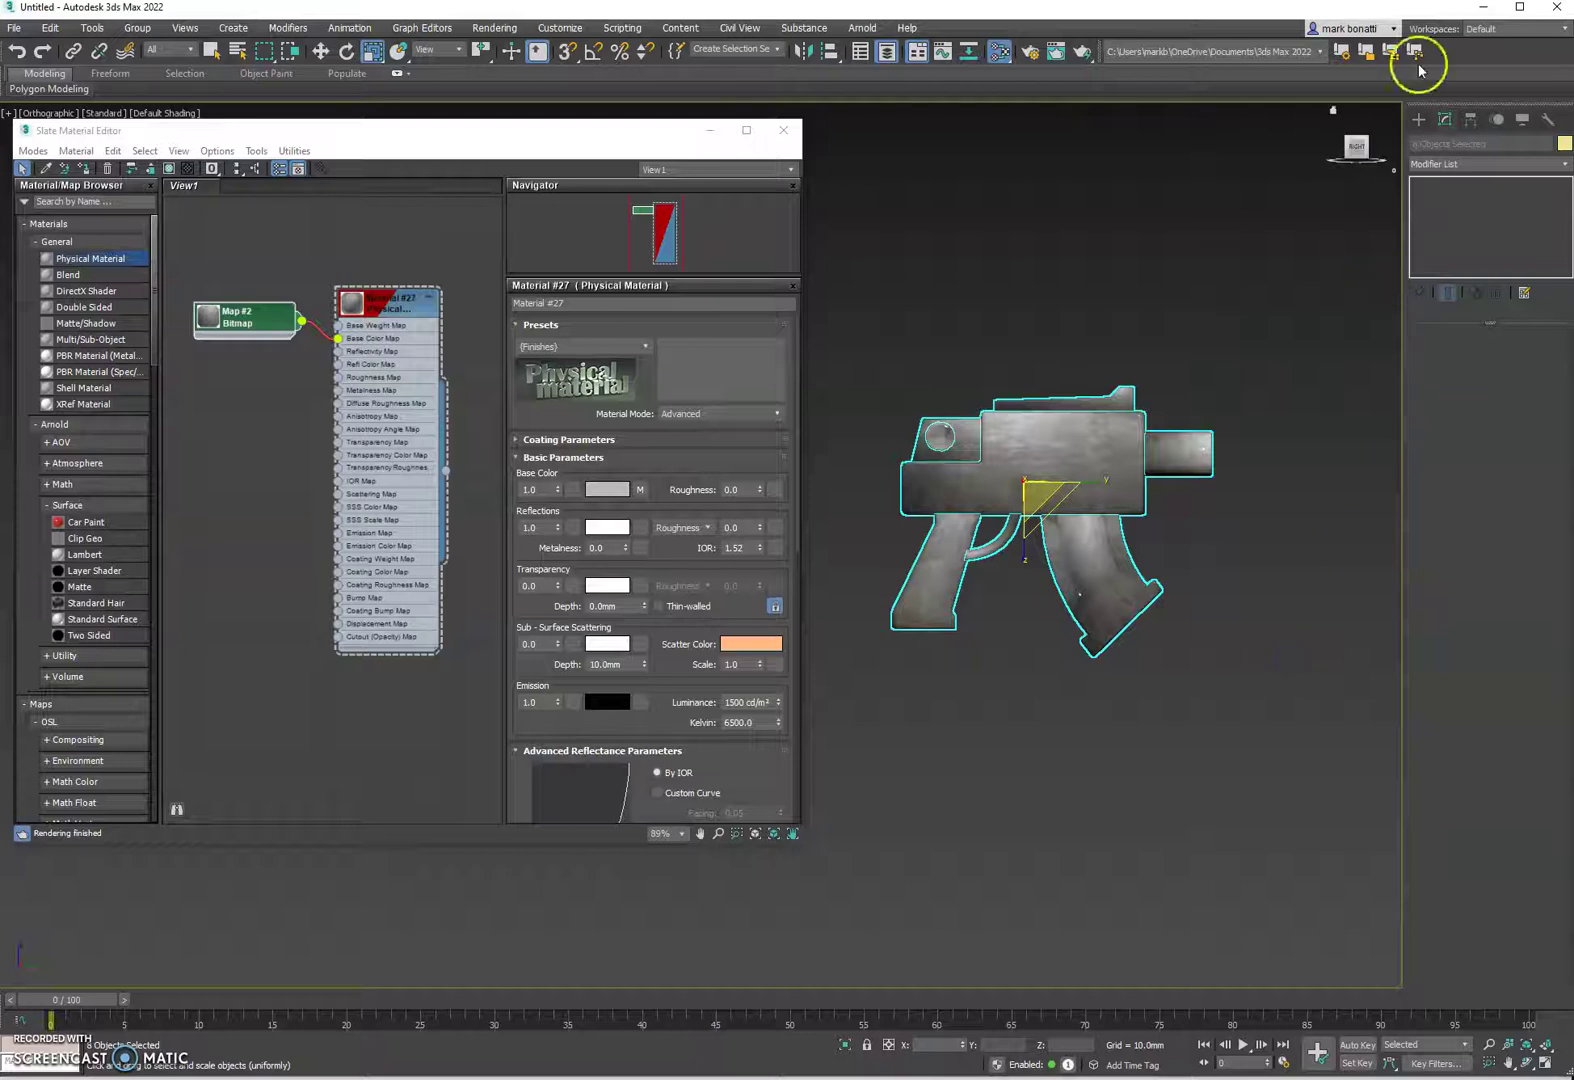
Step: Attach all the other gun parts to the Case so the gun is a single object
{"action": "left_click", "coordinate": [1215, 345]}
{"action": "left_click", "coordinate": [1125, 441]}
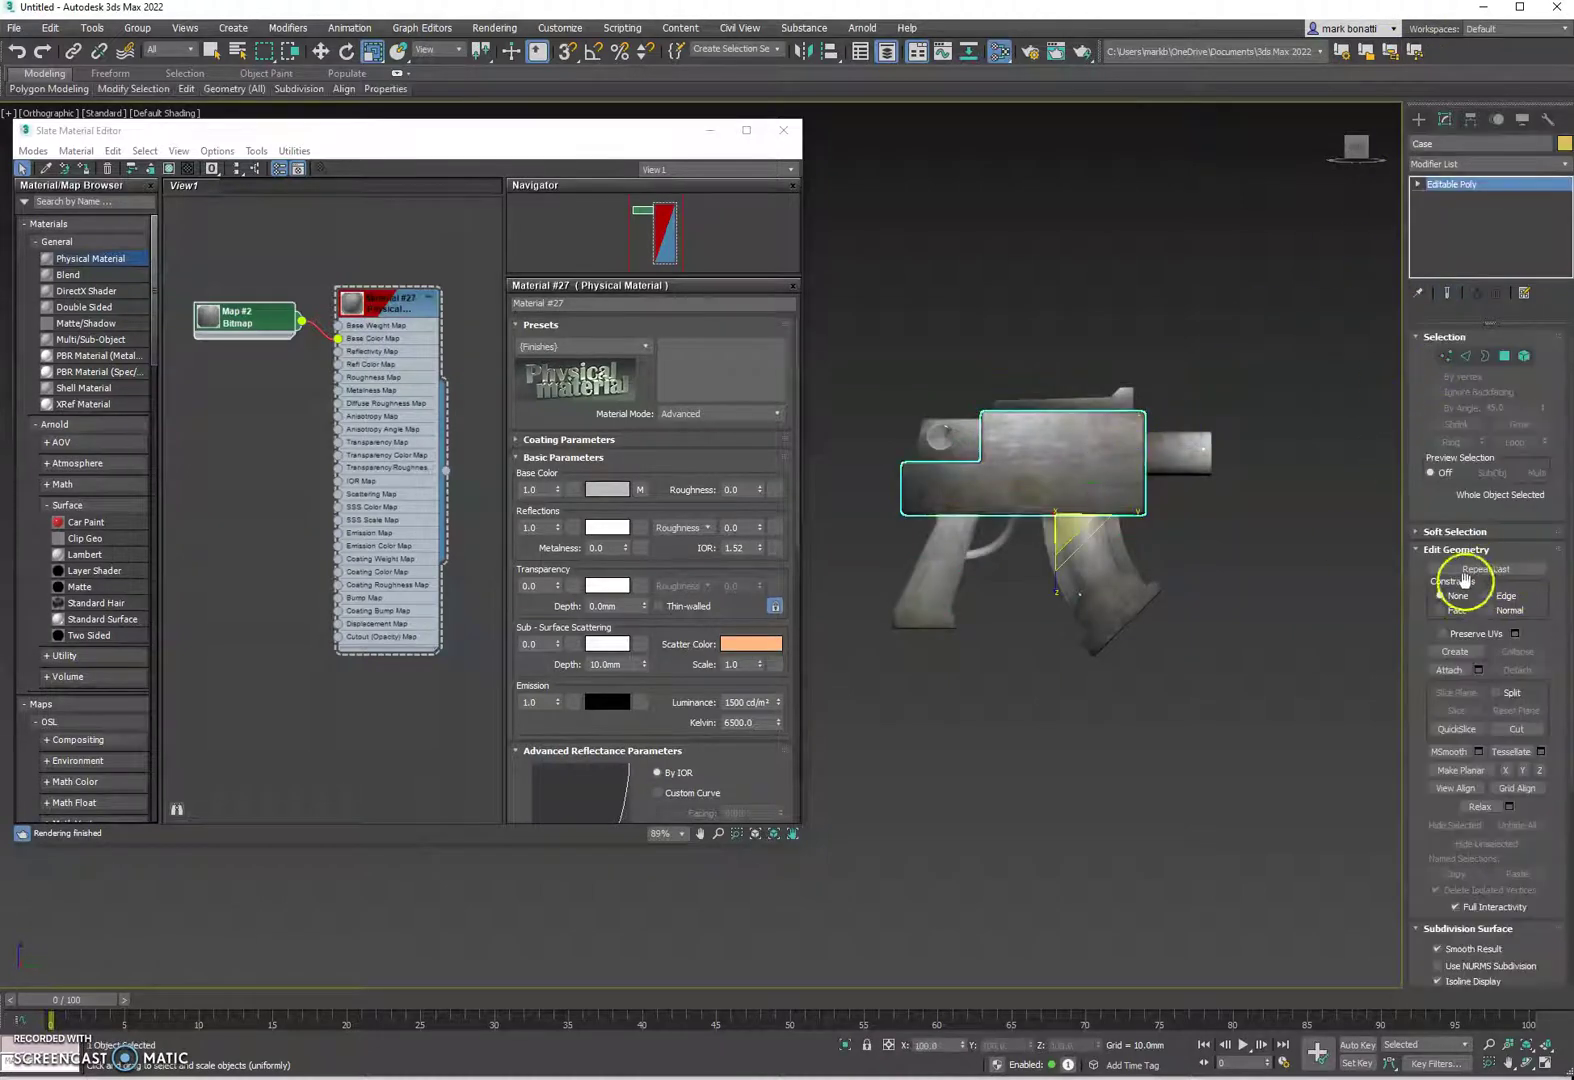
{"action": "left_click", "coordinate": [1452, 670]}
{"action": "left_click", "coordinate": [1127, 391]}
{"action": "left_click", "coordinate": [1057, 613]}
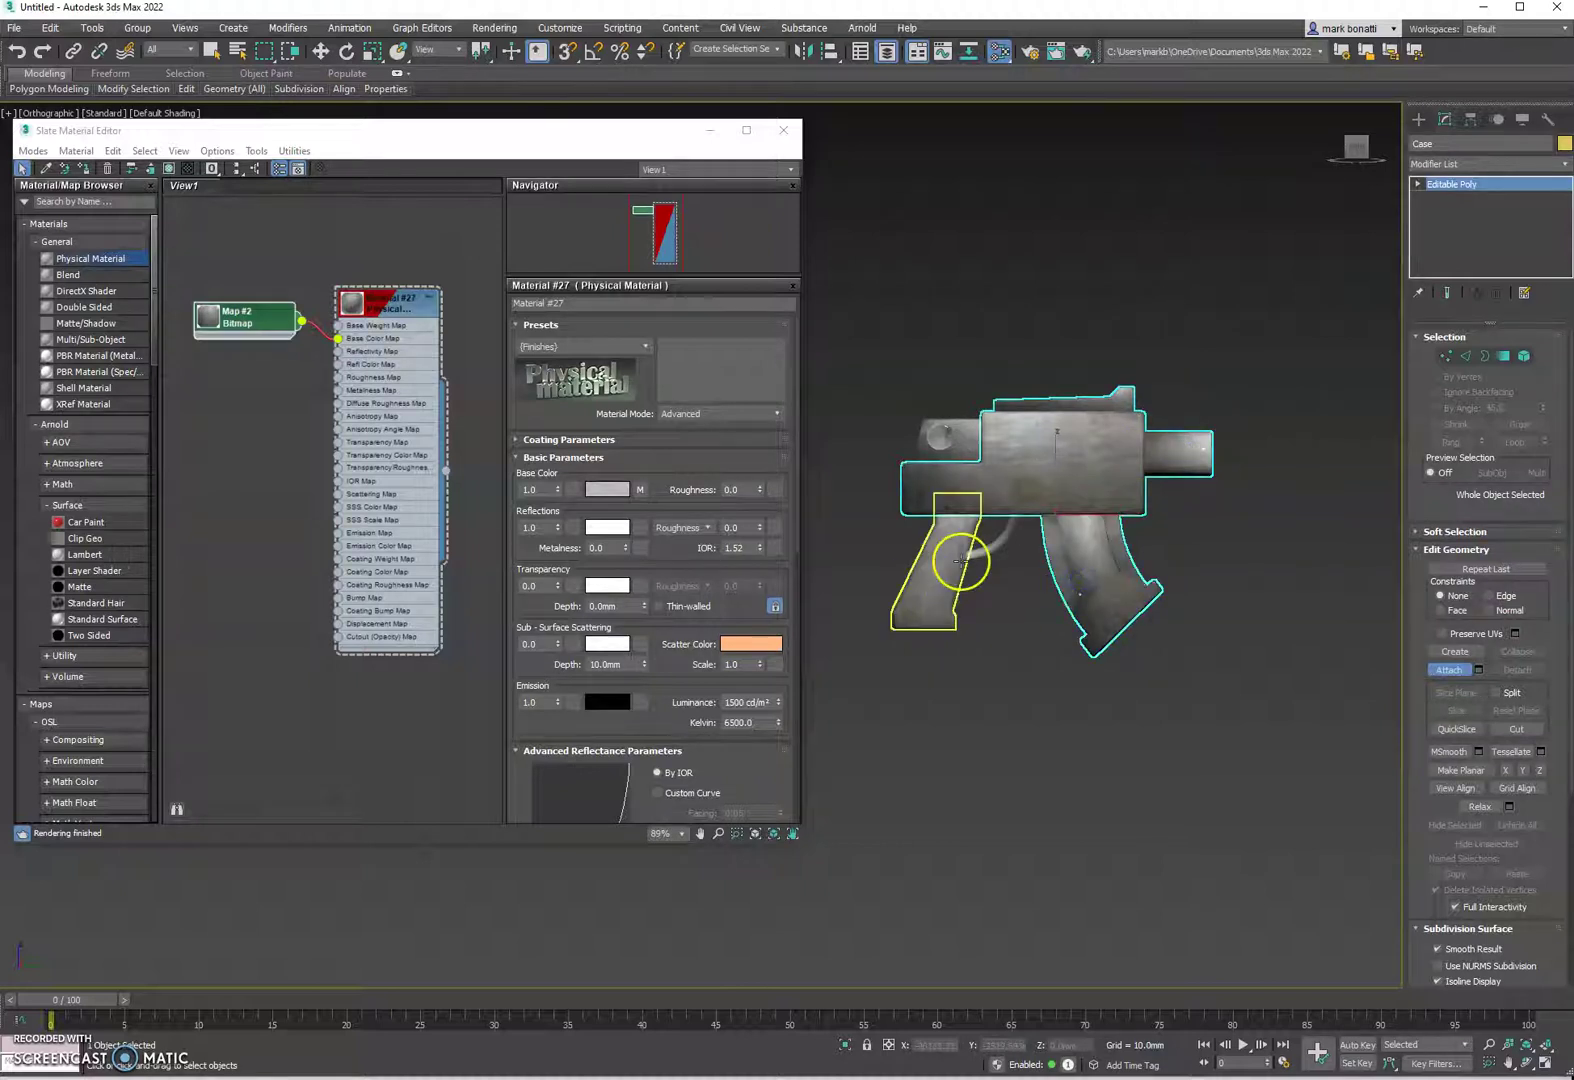
{"action": "left_click", "coordinate": [998, 542]}
{"action": "left_click", "coordinate": [937, 447]}
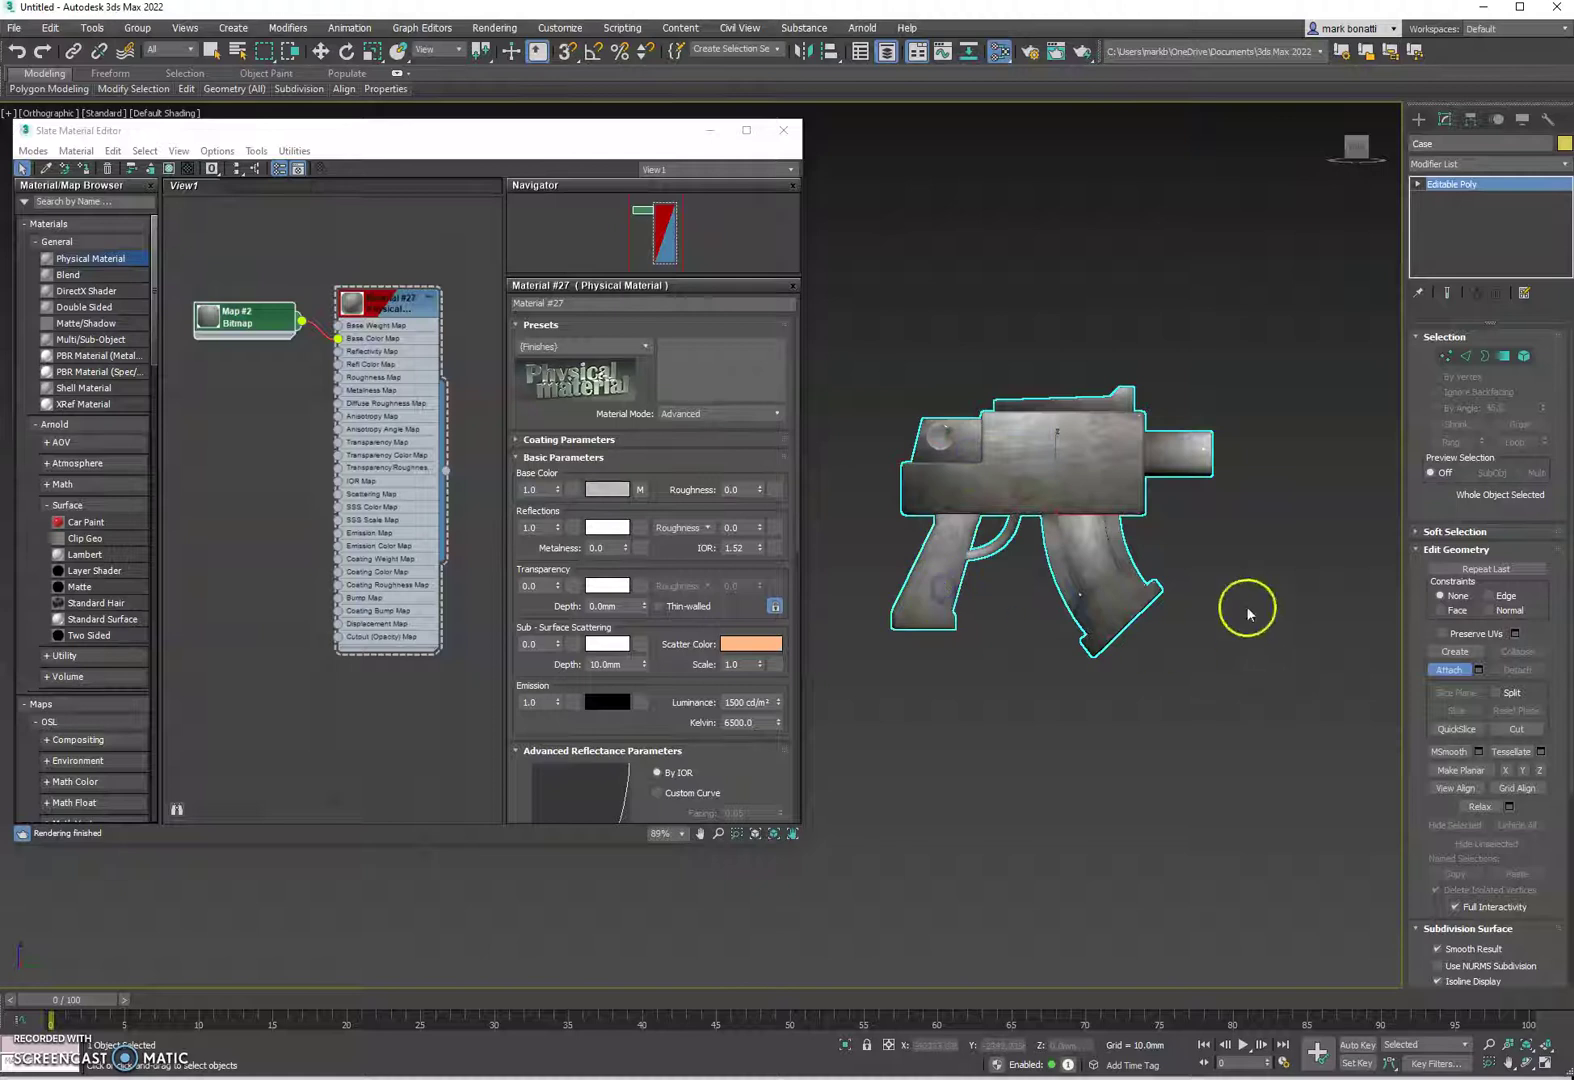
{"action": "mouse_move", "coordinate": [1074, 591]}
{"action": "middle_mouse_down", "text": "alt"}
{"action": "mouse_move", "coordinate": [1008, 644]}
{"action": "mouse_move", "coordinate": [906, 626]}
{"action": "mouse_move", "coordinate": [924, 591]}
{"action": "mouse_move", "coordinate": [1080, 600]}
{"action": "middle_mouse_up", "text": "alt"}
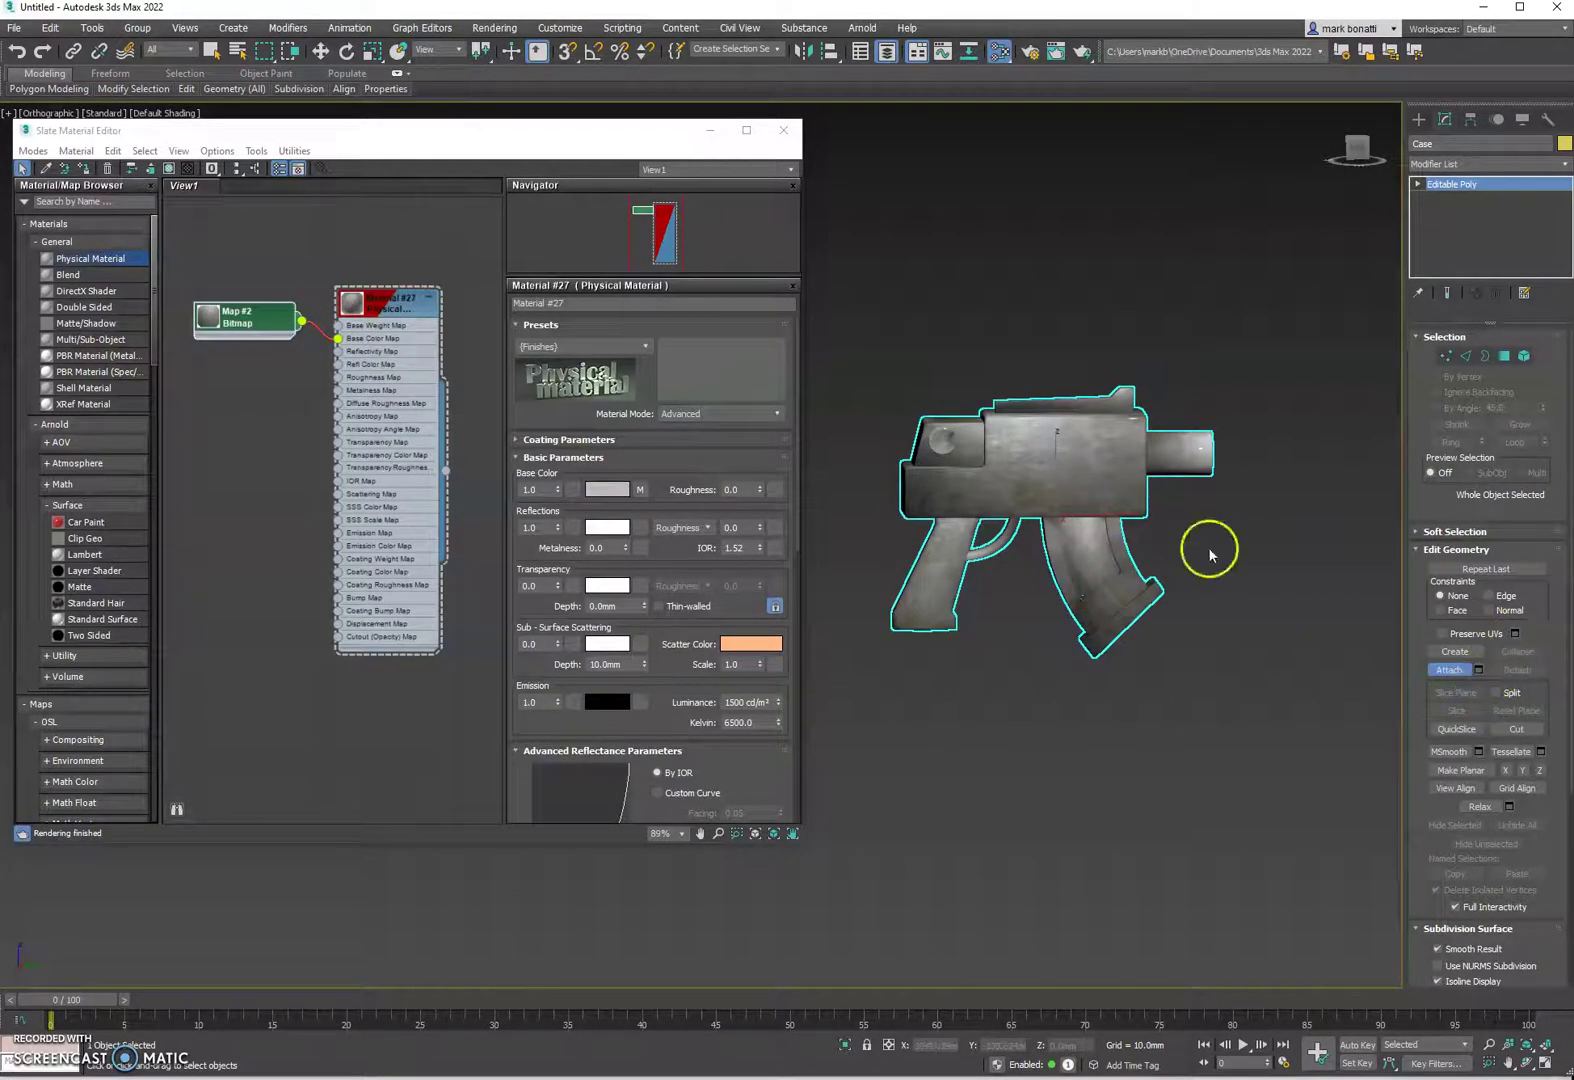
{"action": "key", "text": "w"}
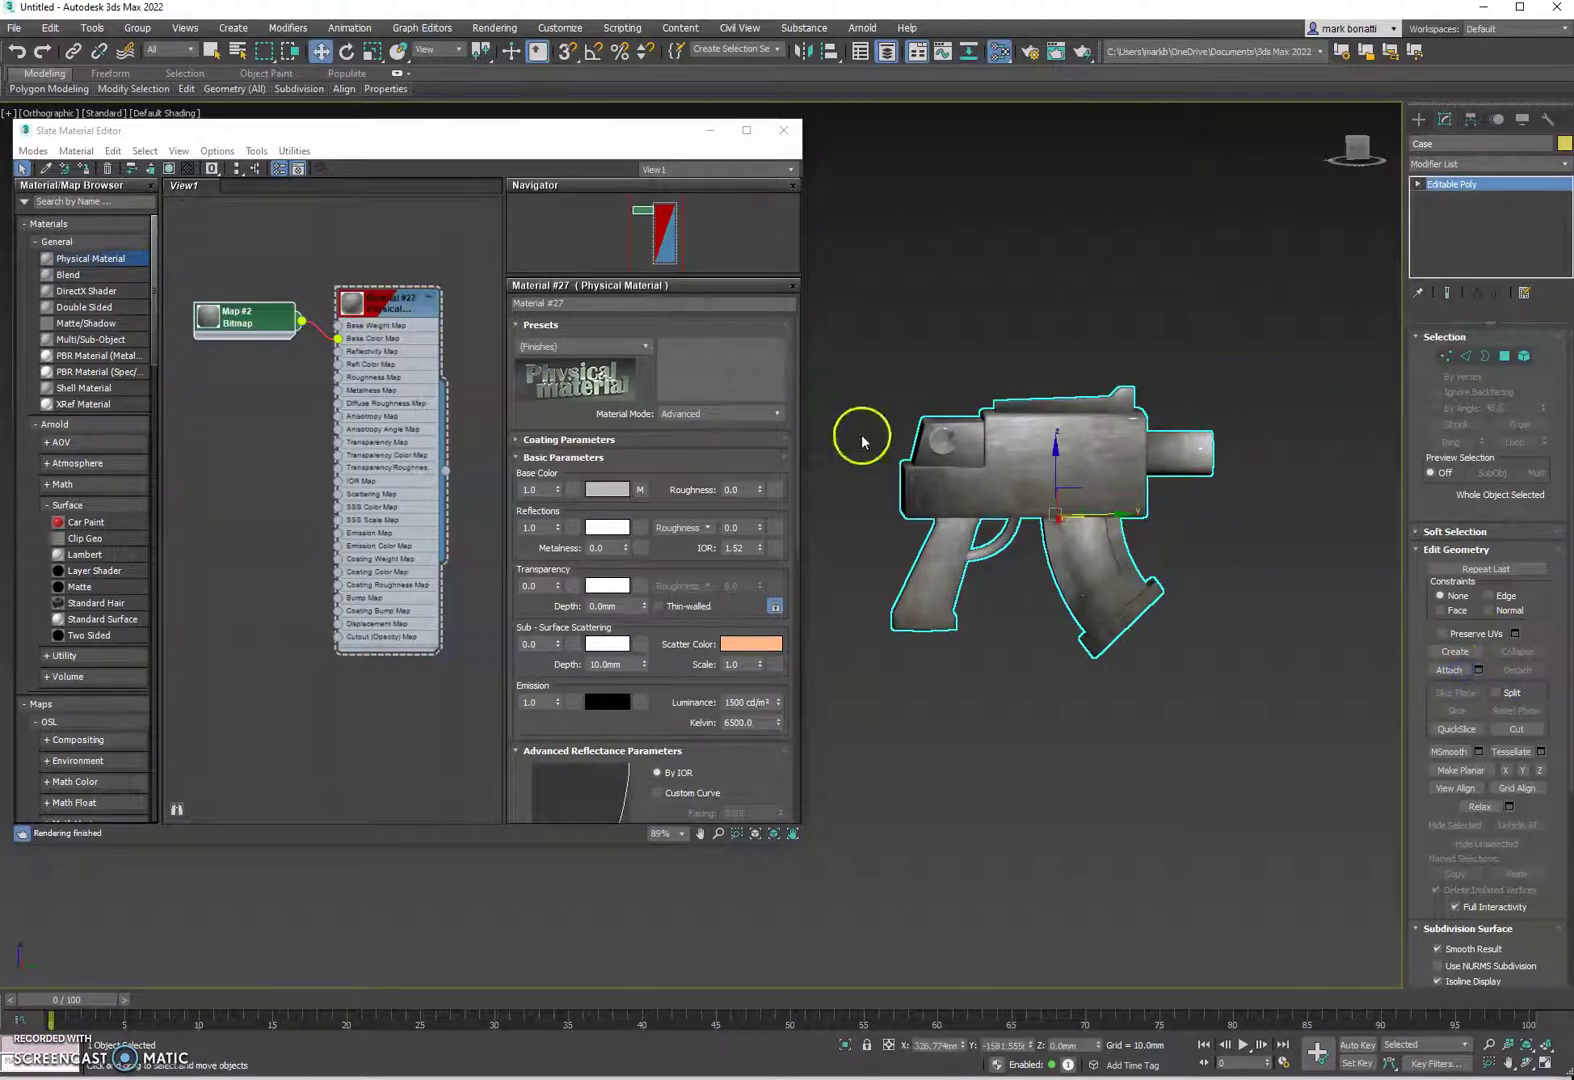
Step: Assign Material #27 to the combined gun object
{"action": "left_click_drag", "start_coordinate": [447, 472], "coordinate": [524, 495]}
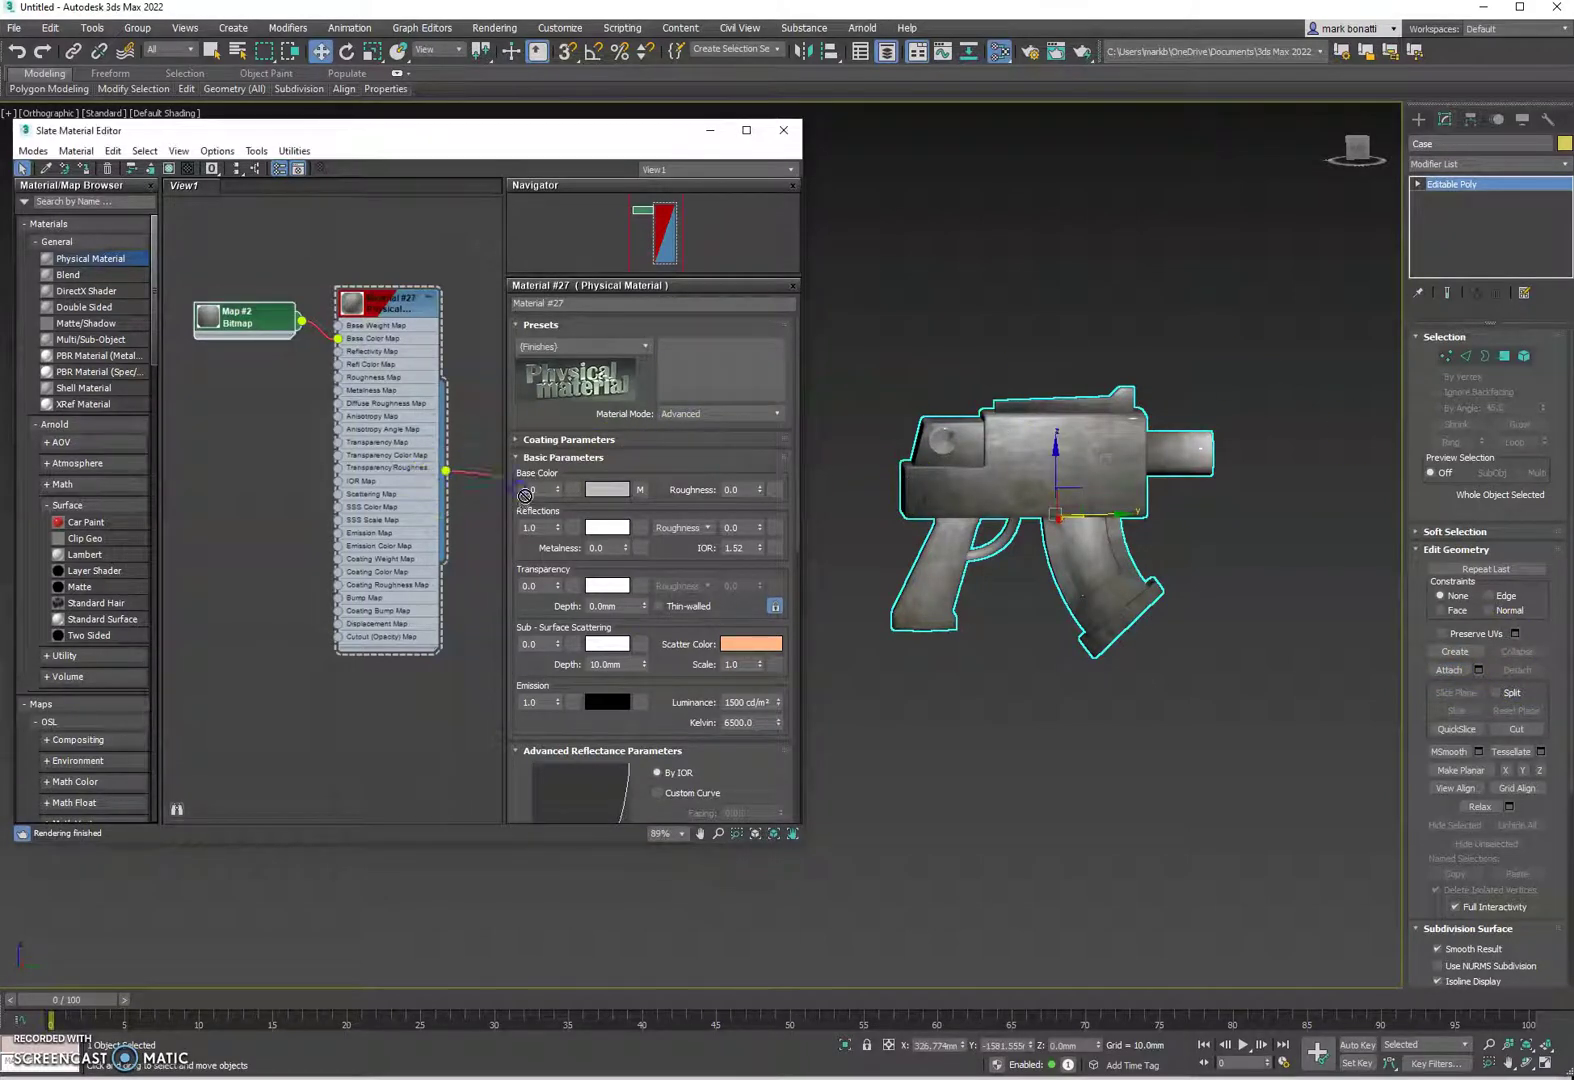
{"action": "scroll", "coordinate": [1081, 495], "scroll_direction": "up", "scroll_amount": 3}
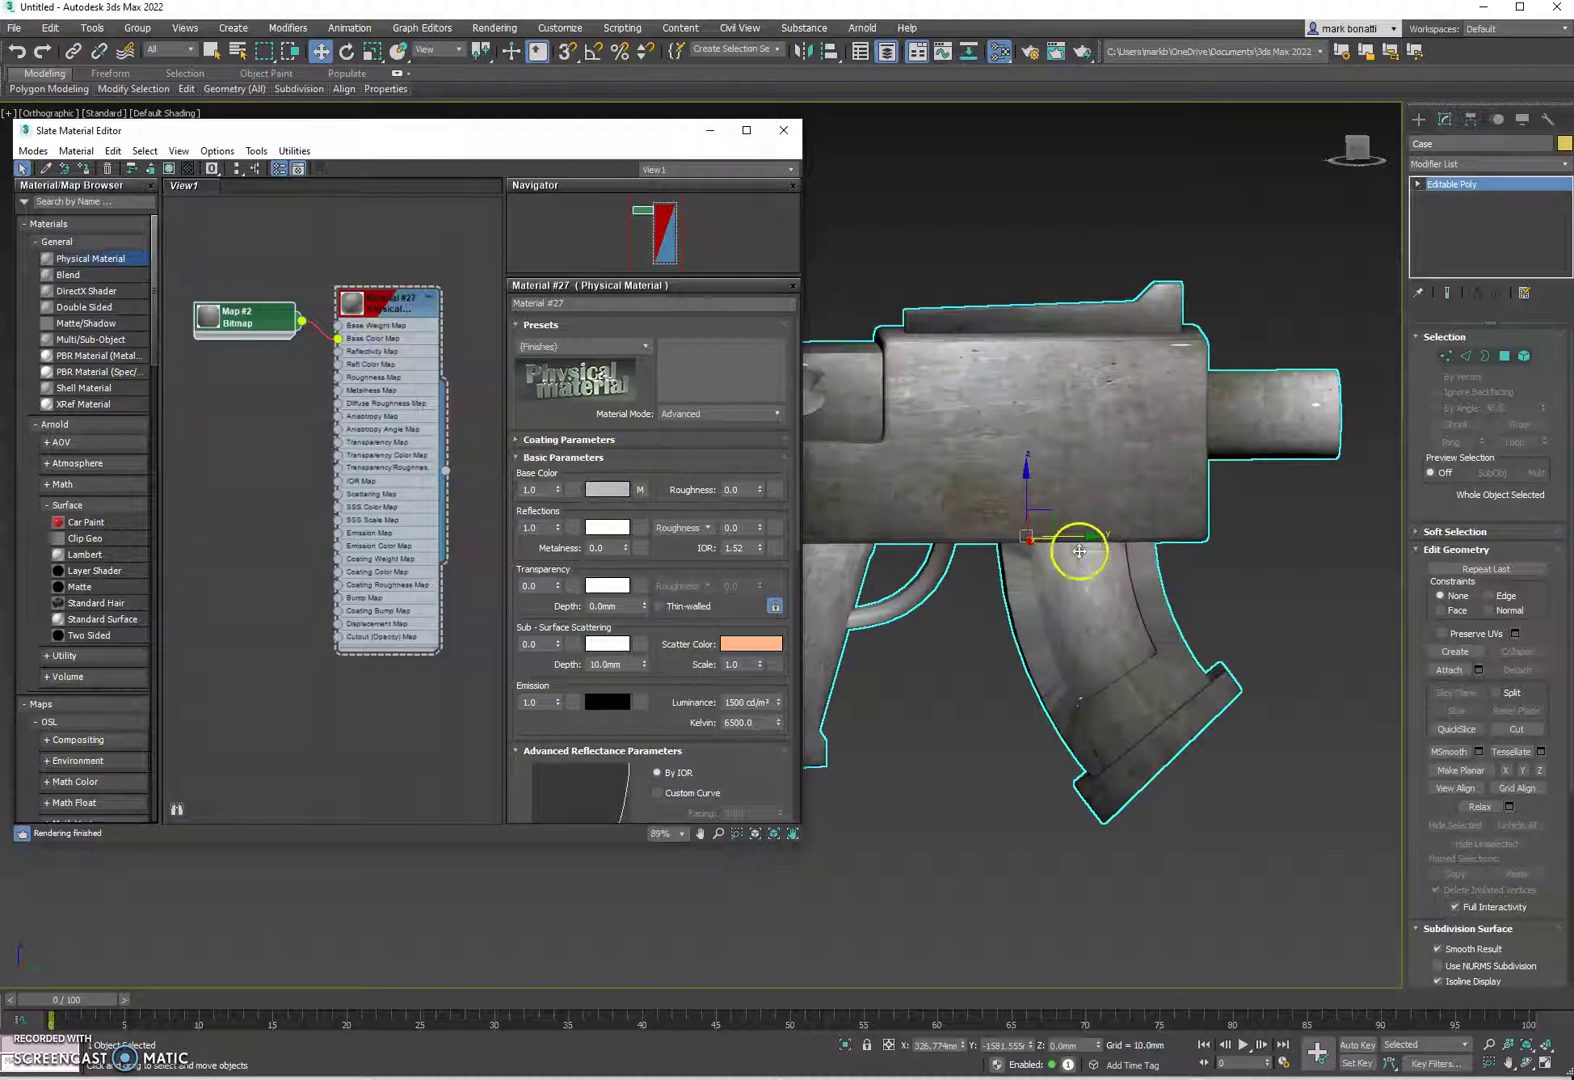
{"action": "middle_click_drag", "start_coordinate": [981, 592], "coordinate": [1063, 563]}
Step: Add a UVW Map modifier to the combined gun and set its mapping to Box
{"action": "left_click", "coordinate": [1557, 170]}
{"action": "scroll", "coordinate": [1451, 646], "scroll_direction": "down", "scroll_amount": 10}
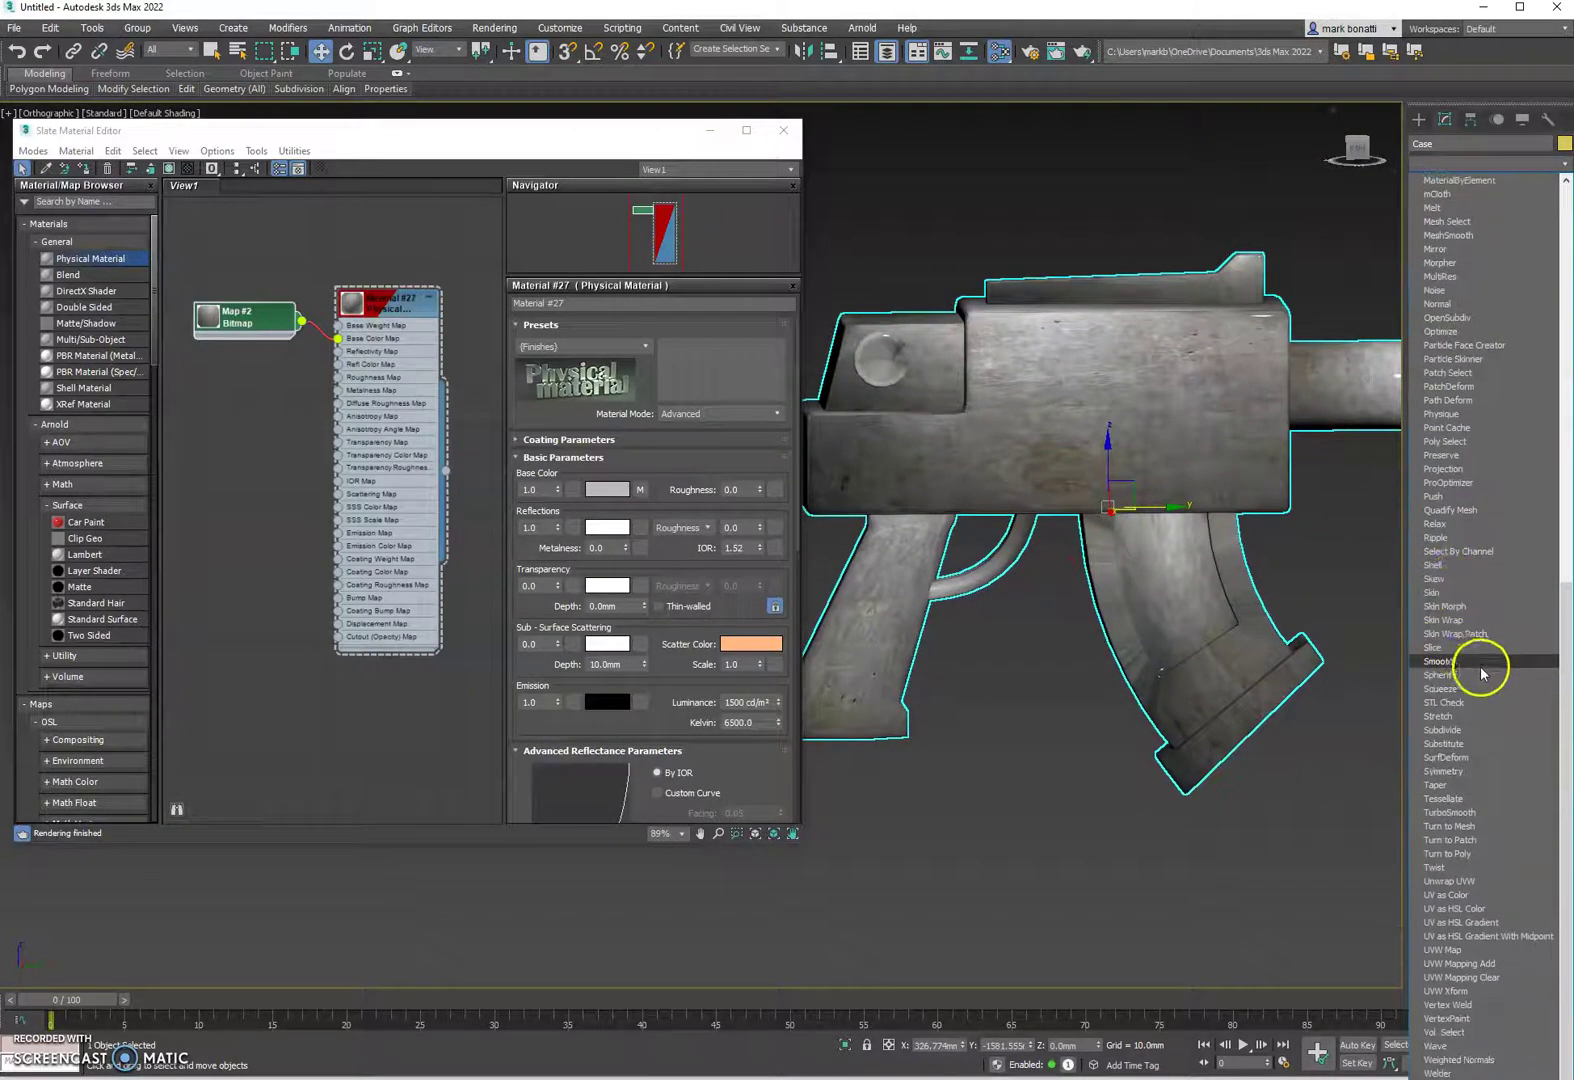
{"action": "left_click", "coordinate": [1466, 956]}
{"action": "middle_click_drag", "start_coordinate": [1237, 706], "coordinate": [1160, 721], "text": "alt"}
{"action": "left_click", "coordinate": [1457, 430]}
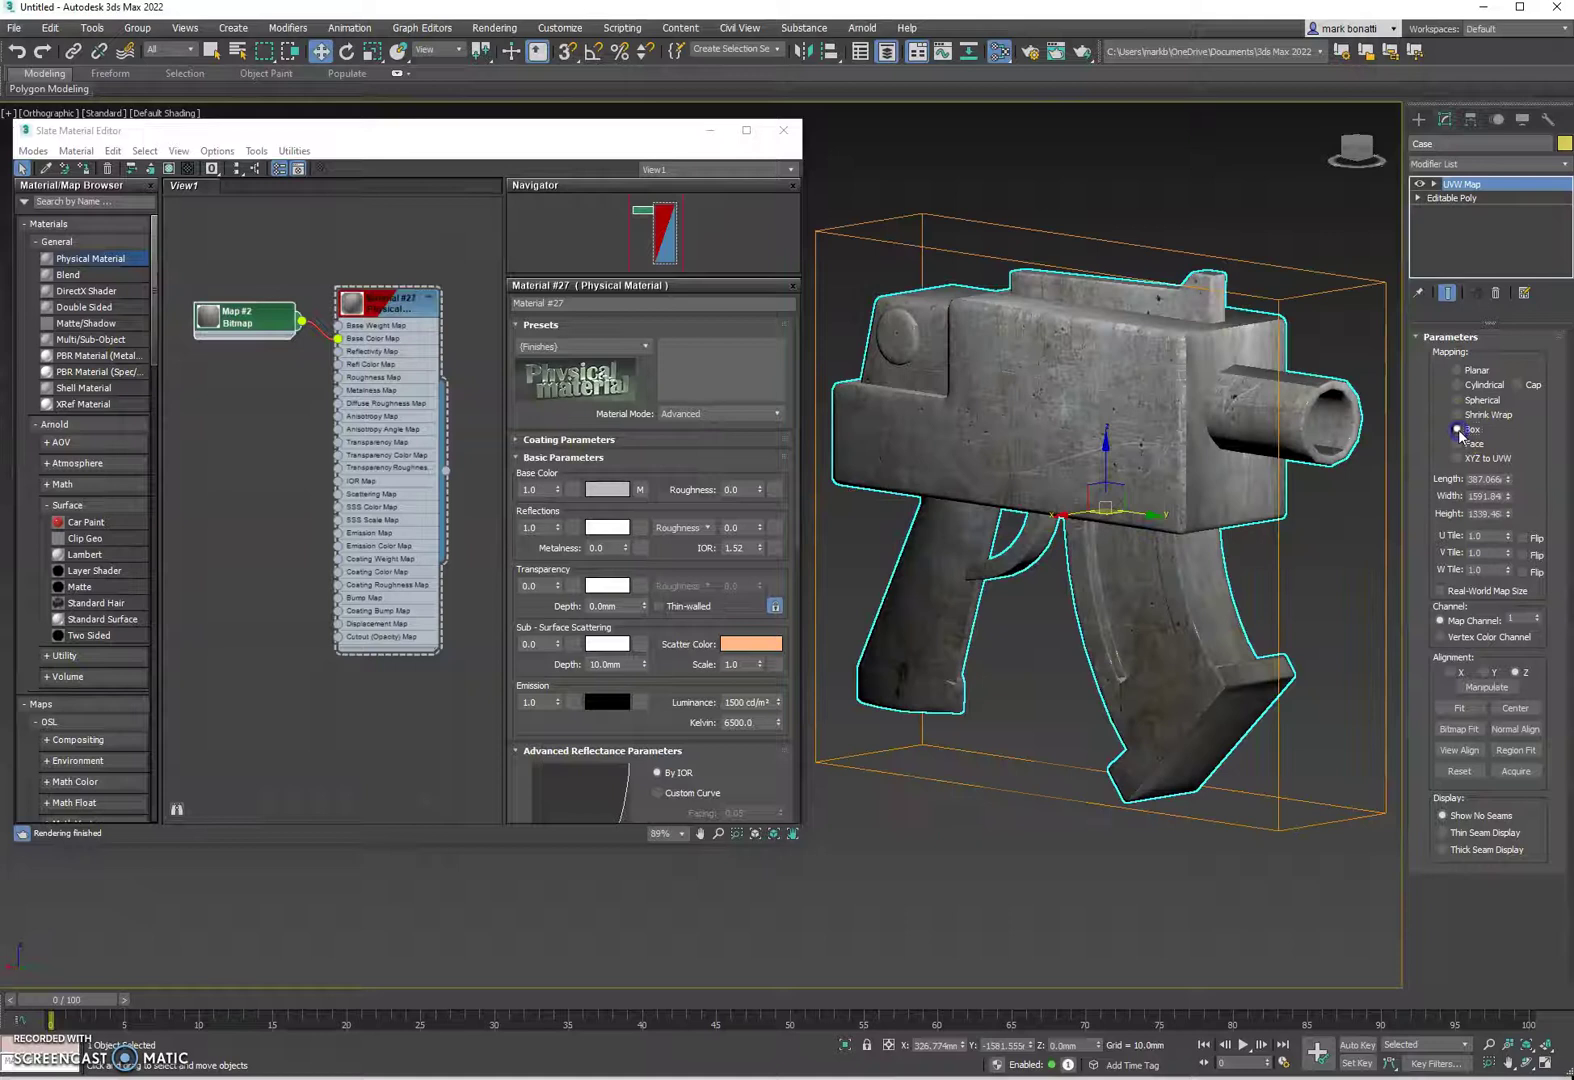
Step: Examine the box-mapped metal texture on the gun's front, sides and round barrel
{"action": "middle_click_drag", "start_coordinate": [1112, 656], "coordinate": [1050, 704], "text": "alt"}
{"action": "scroll", "coordinate": [1064, 559], "scroll_direction": "up", "scroll_amount": 9}
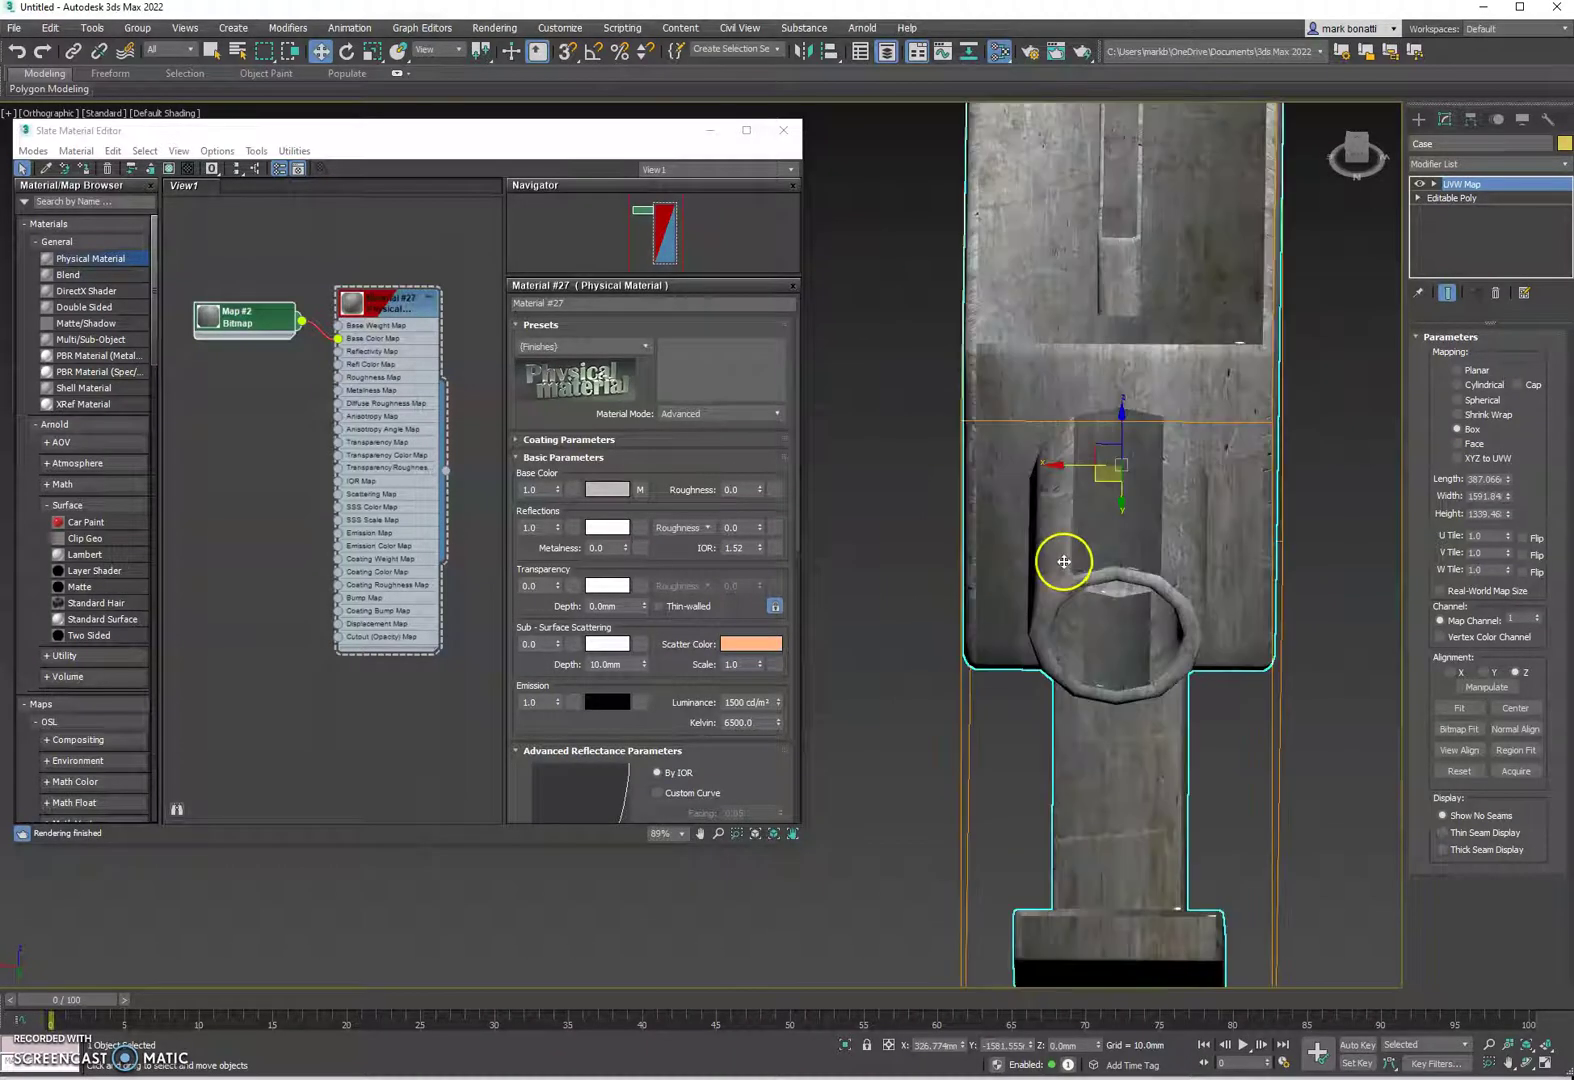
{"action": "scroll", "coordinate": [1114, 365], "scroll_direction": "down", "scroll_amount": 6}
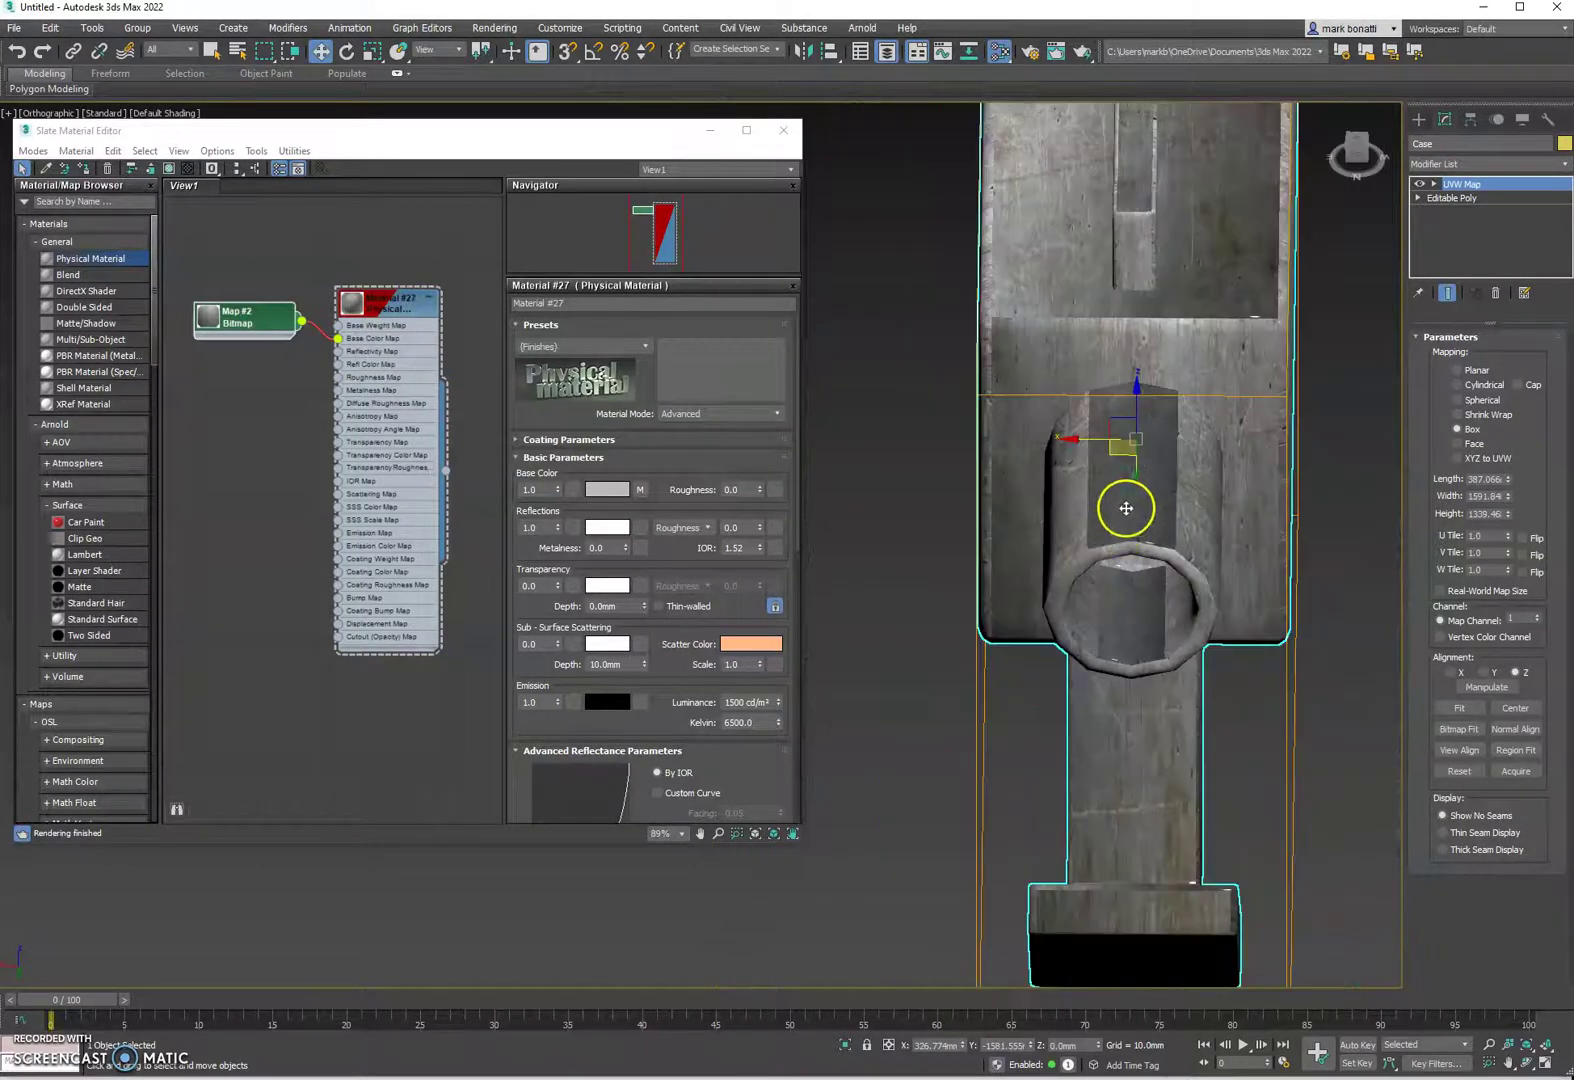
{"action": "scroll", "coordinate": [1147, 620], "scroll_direction": "down", "scroll_amount": 4}
{"action": "middle_click_drag", "start_coordinate": [1079, 619], "coordinate": [1225, 514], "text": "alt"}
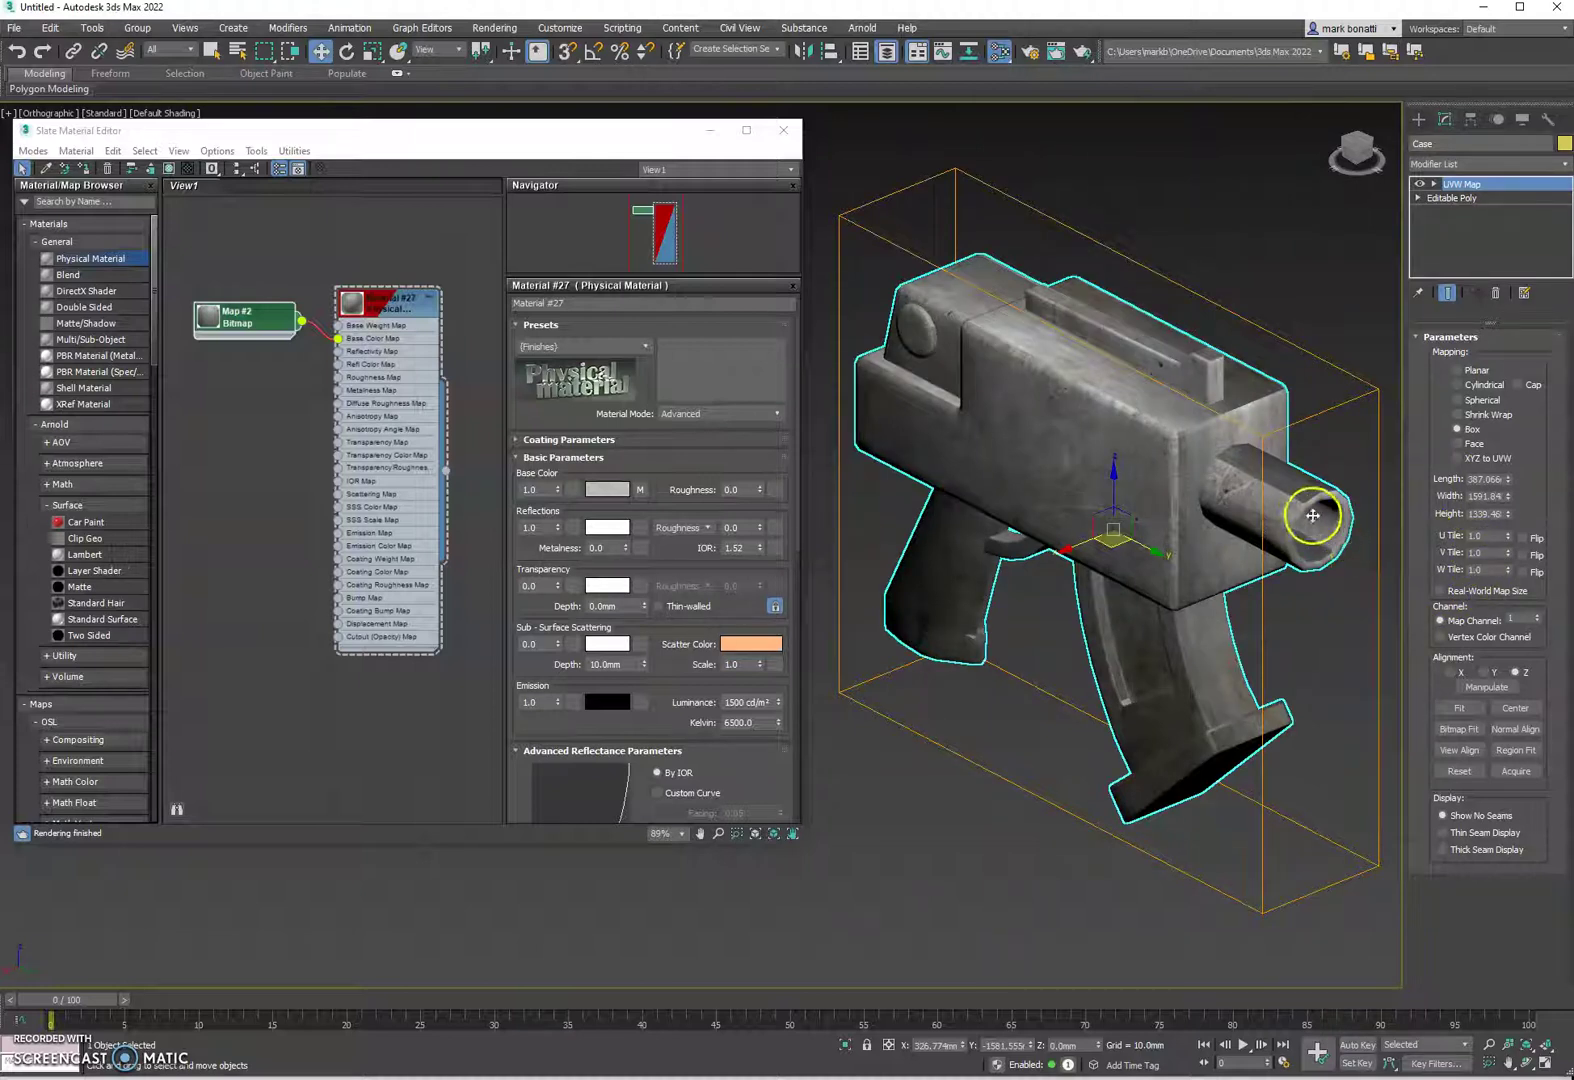
{"action": "scroll", "coordinate": [1313, 515], "scroll_direction": "up", "scroll_amount": 4}
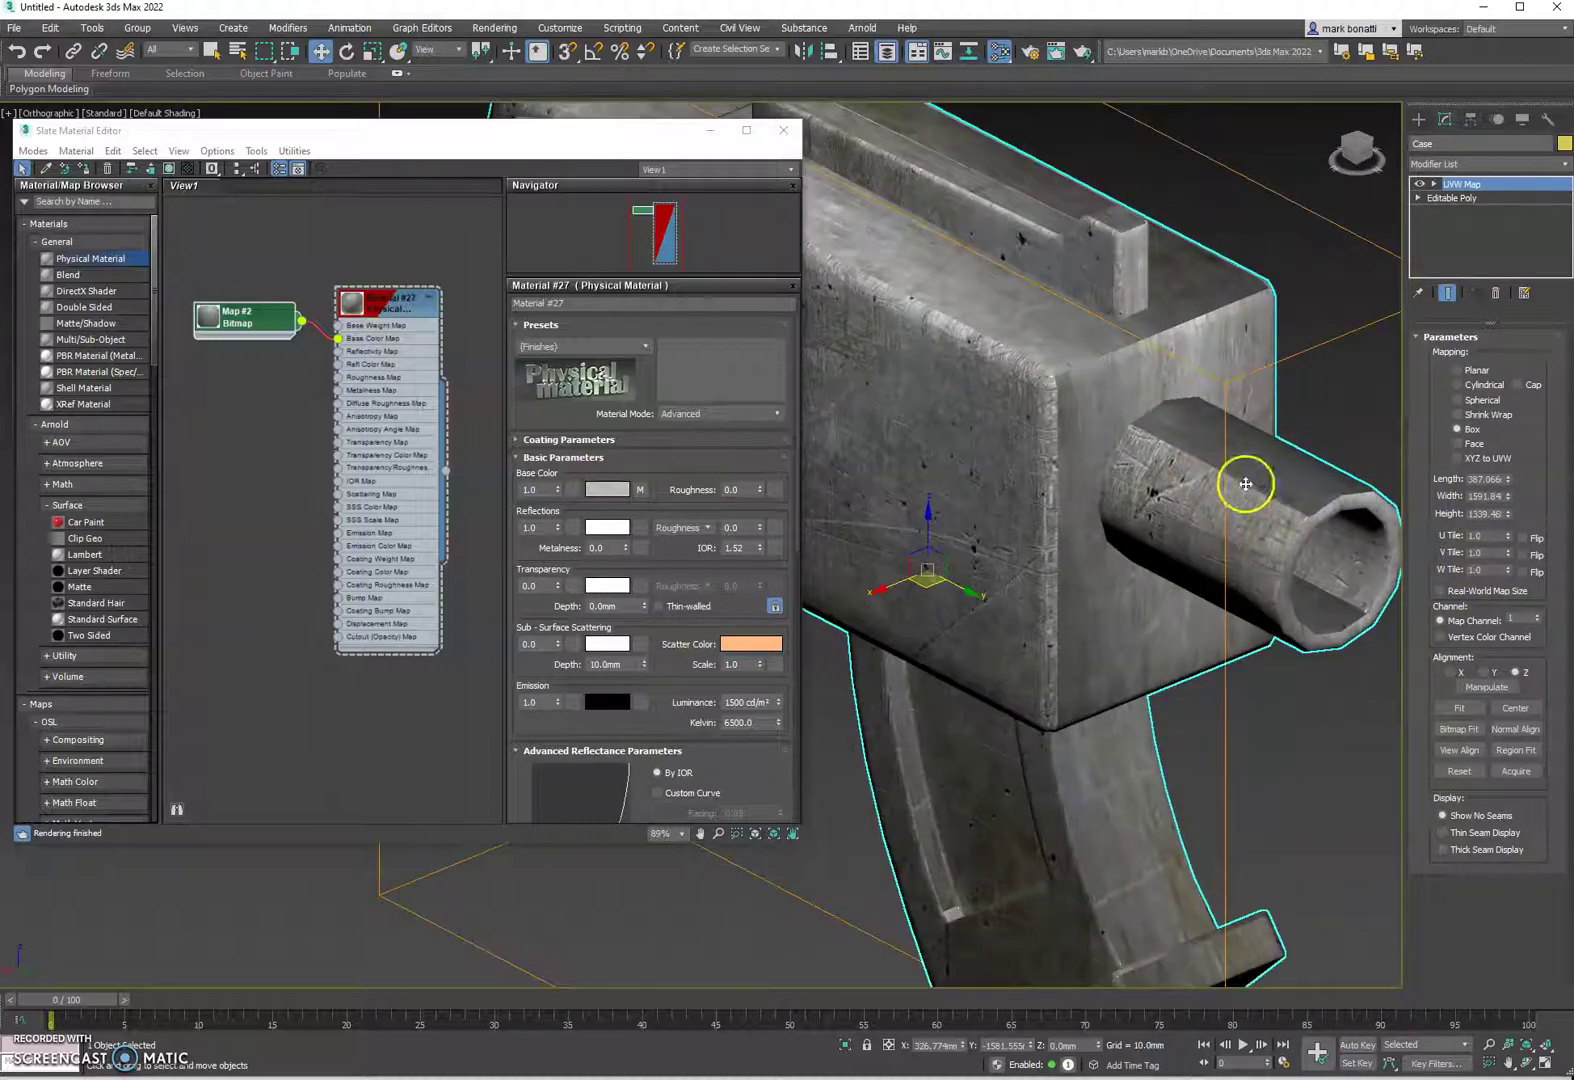
{"action": "scroll", "coordinate": [1198, 501], "scroll_direction": "down", "scroll_amount": 4}
{"action": "middle_click_drag", "start_coordinate": [1135, 552], "coordinate": [1228, 598], "text": "alt"}
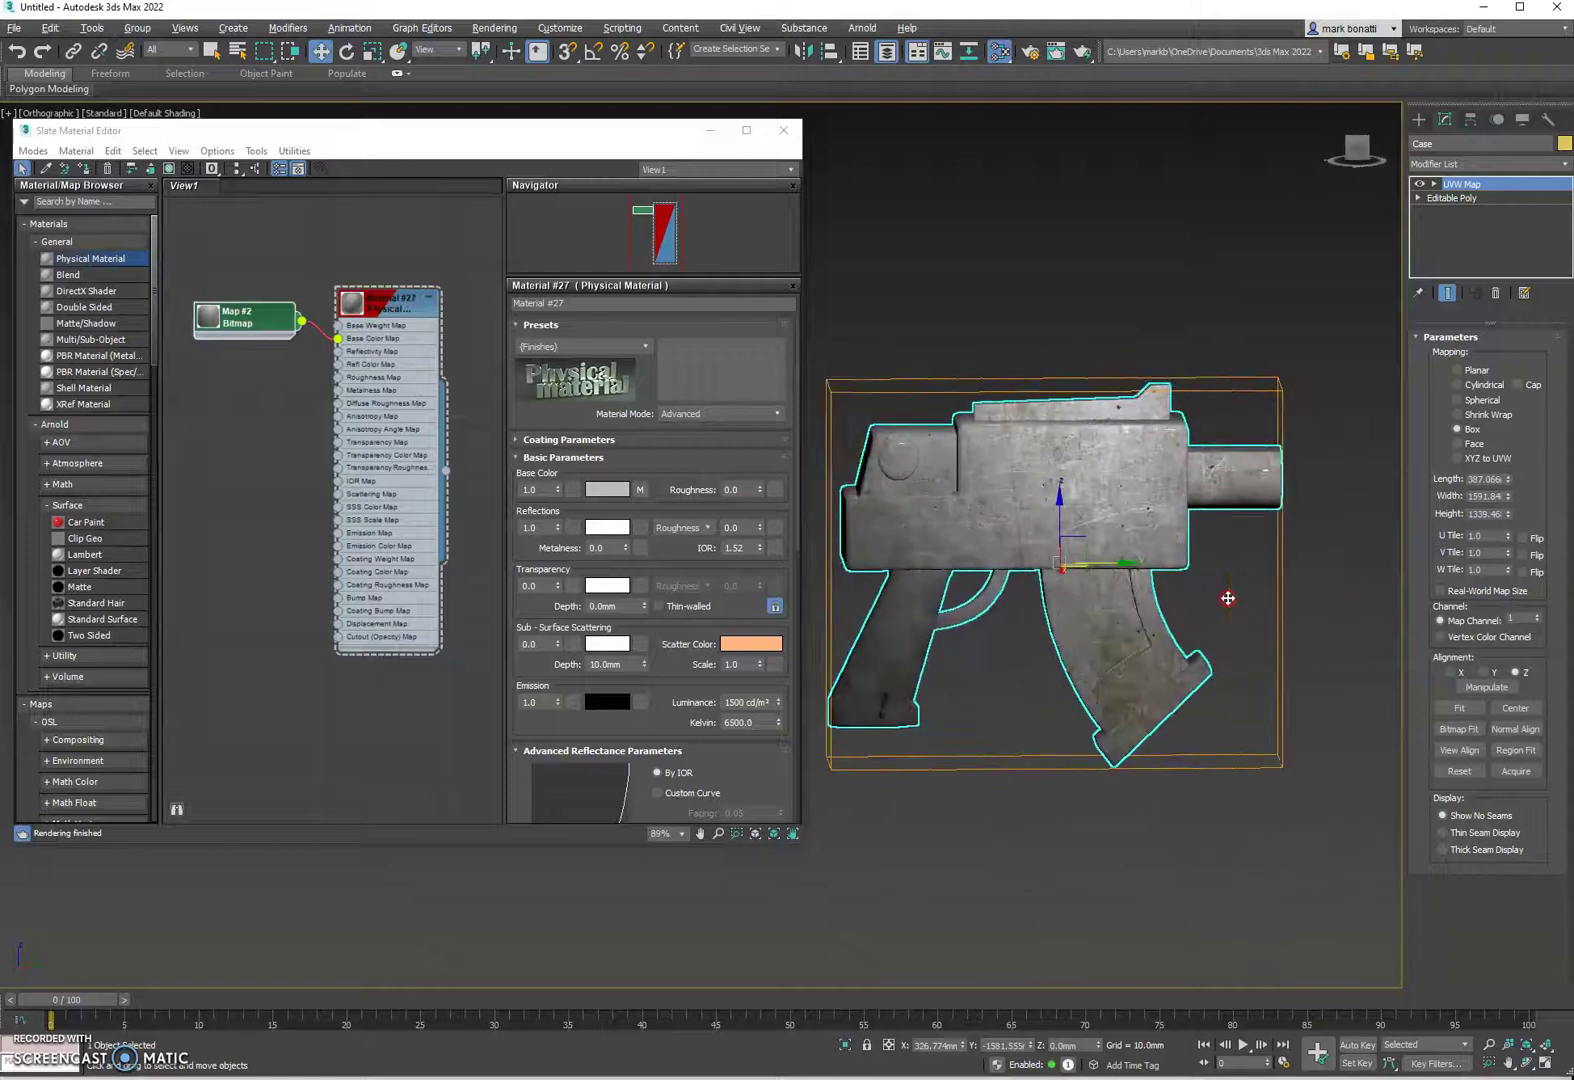
Step: Detach the barrel element from the gun's Editable Poly as a separate object and leave element editing
{"action": "left_click", "coordinate": [1460, 200]}
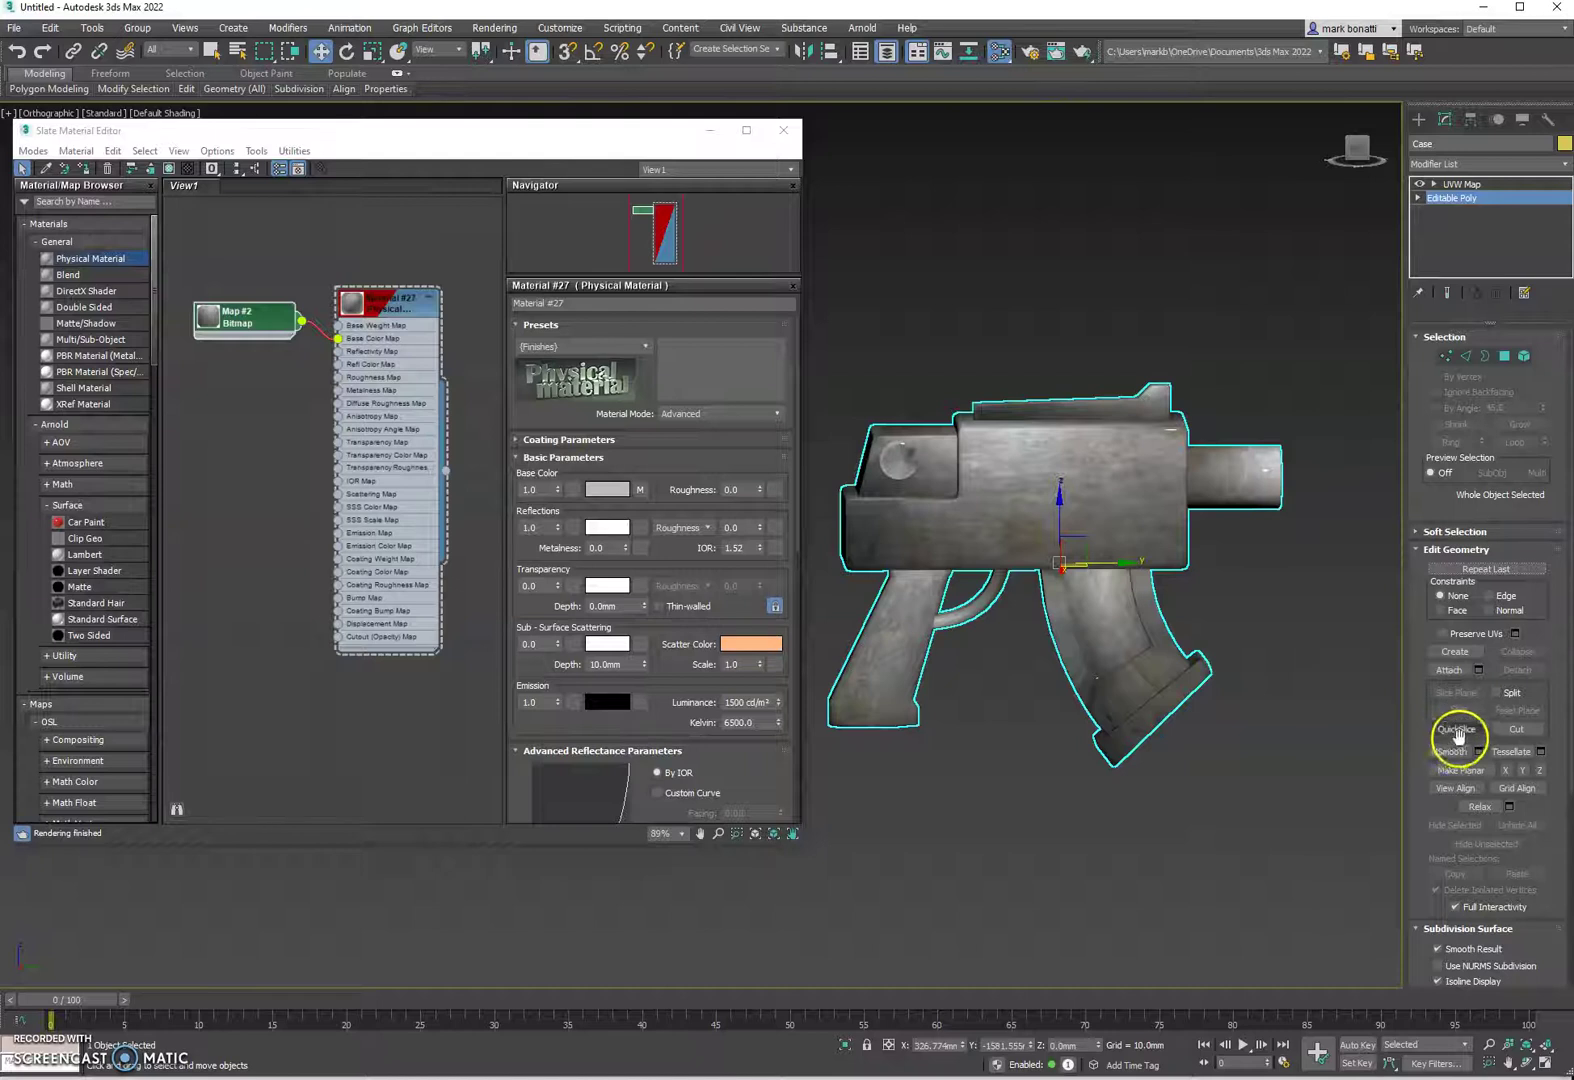
{"action": "left_click", "coordinate": [1522, 358]}
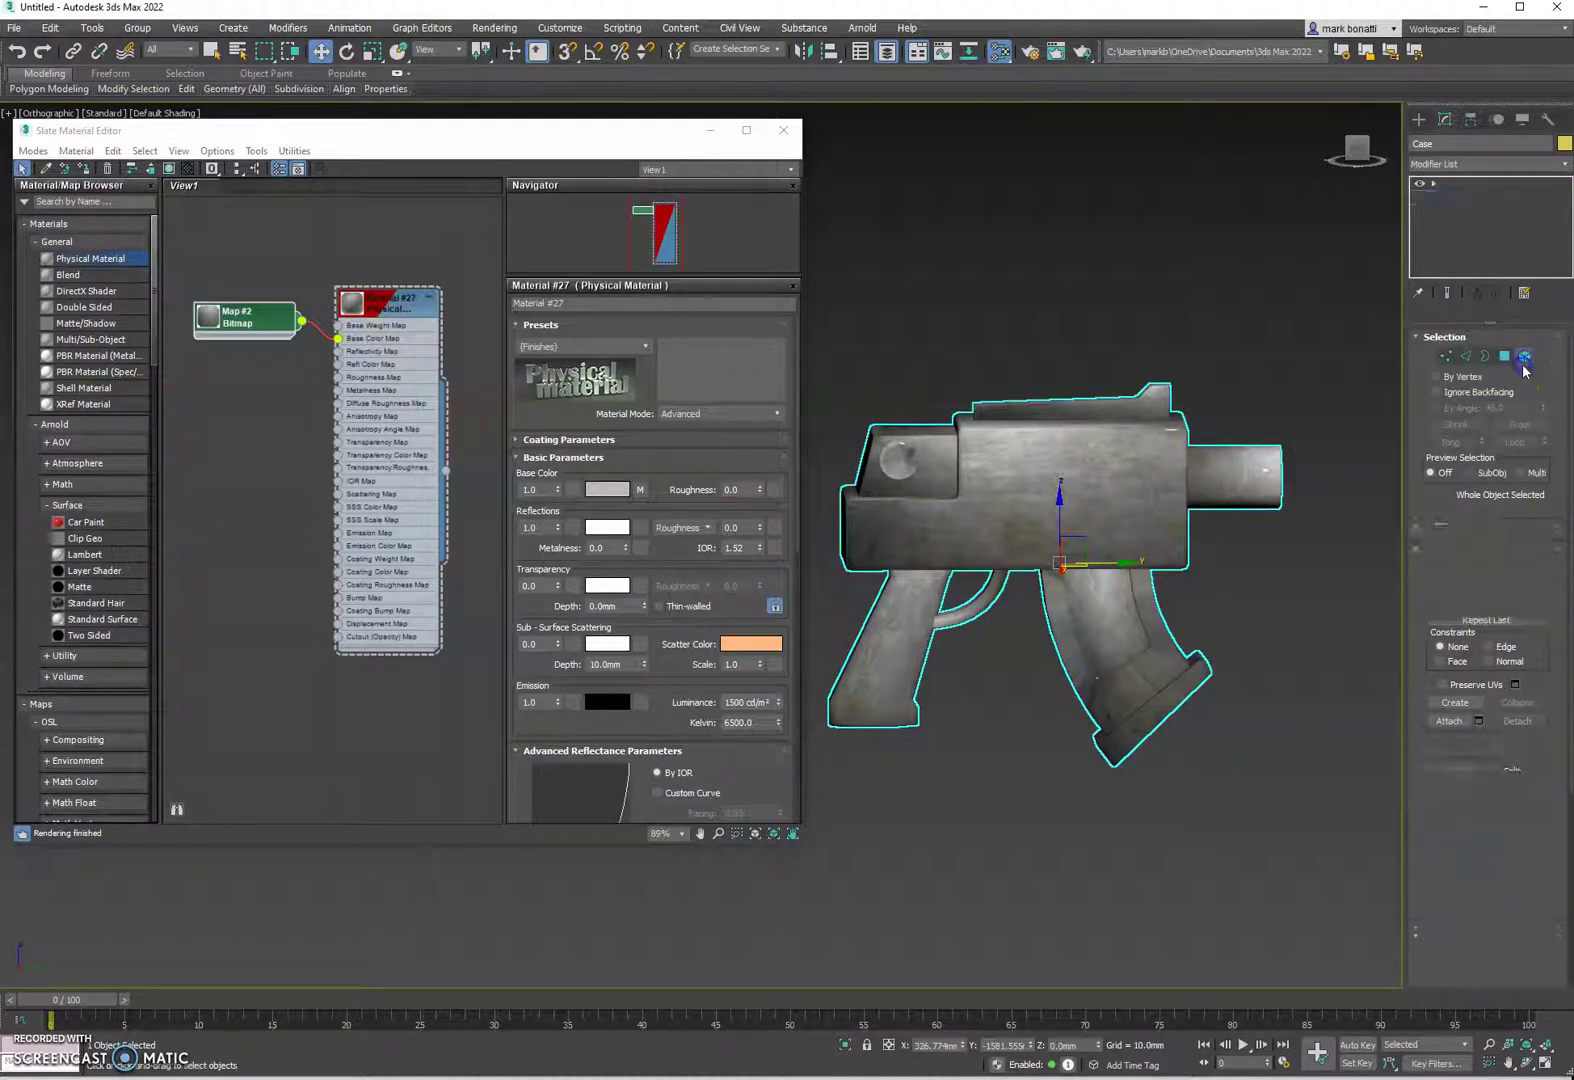
{"action": "left_click", "coordinate": [1228, 483]}
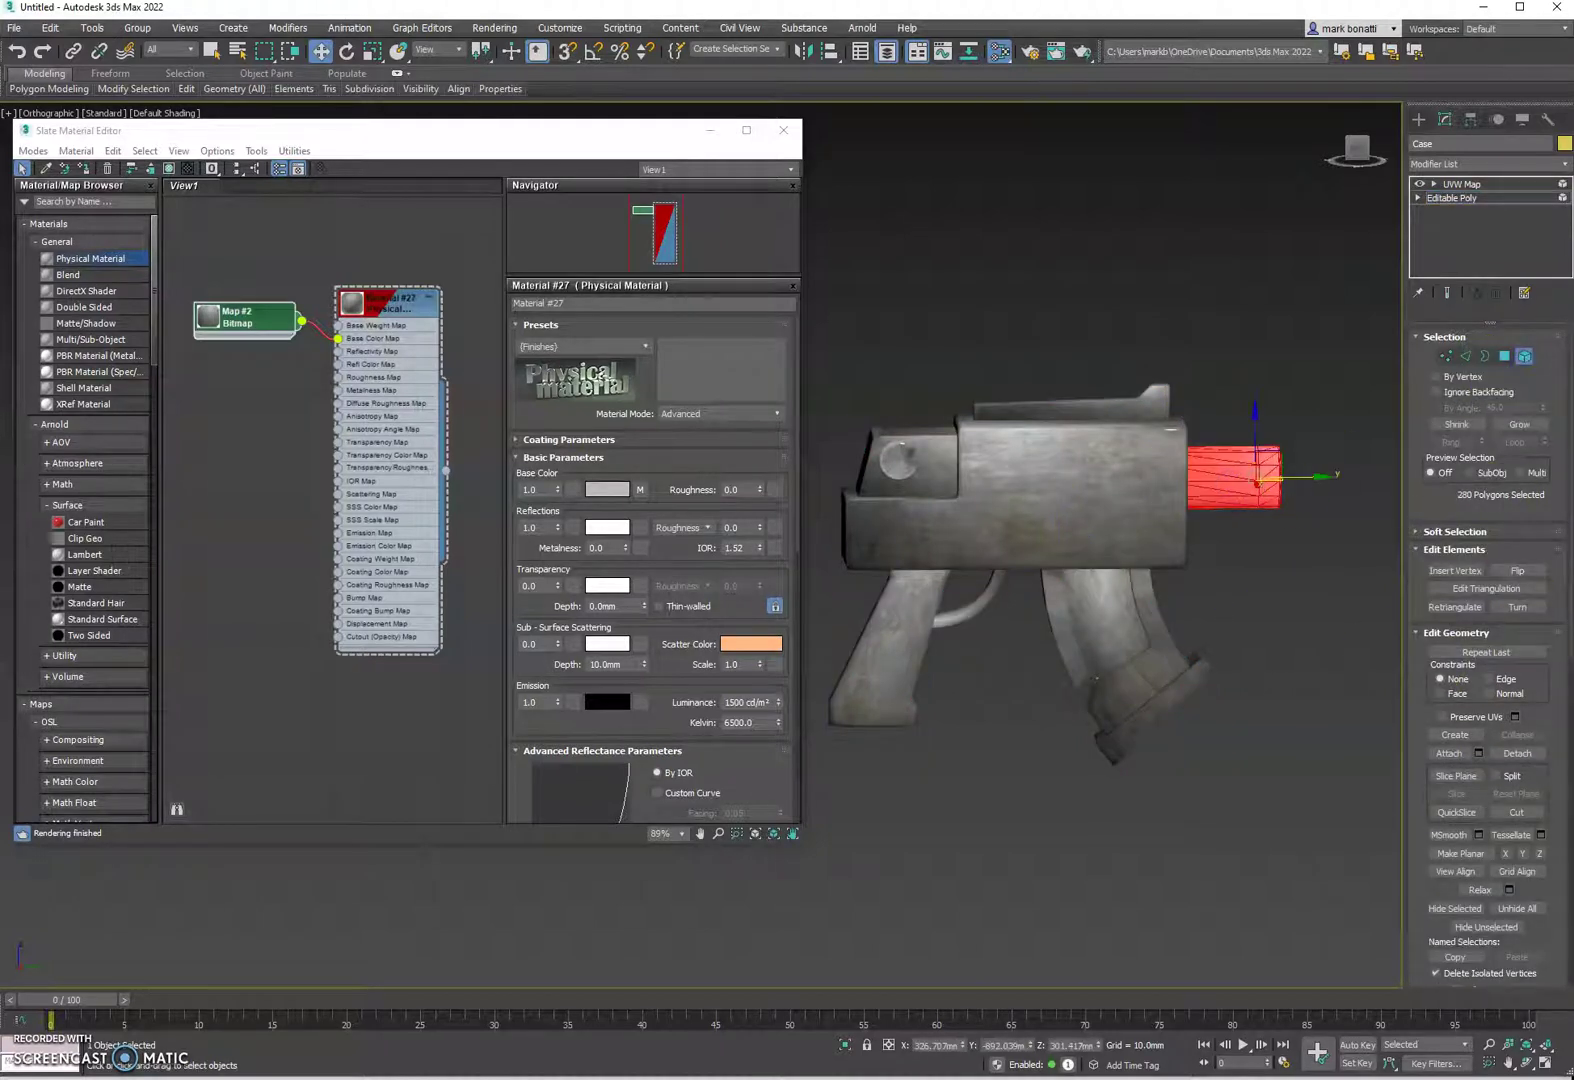
{"action": "scroll", "coordinate": [1461, 830], "scroll_direction": "down", "scroll_amount": 1}
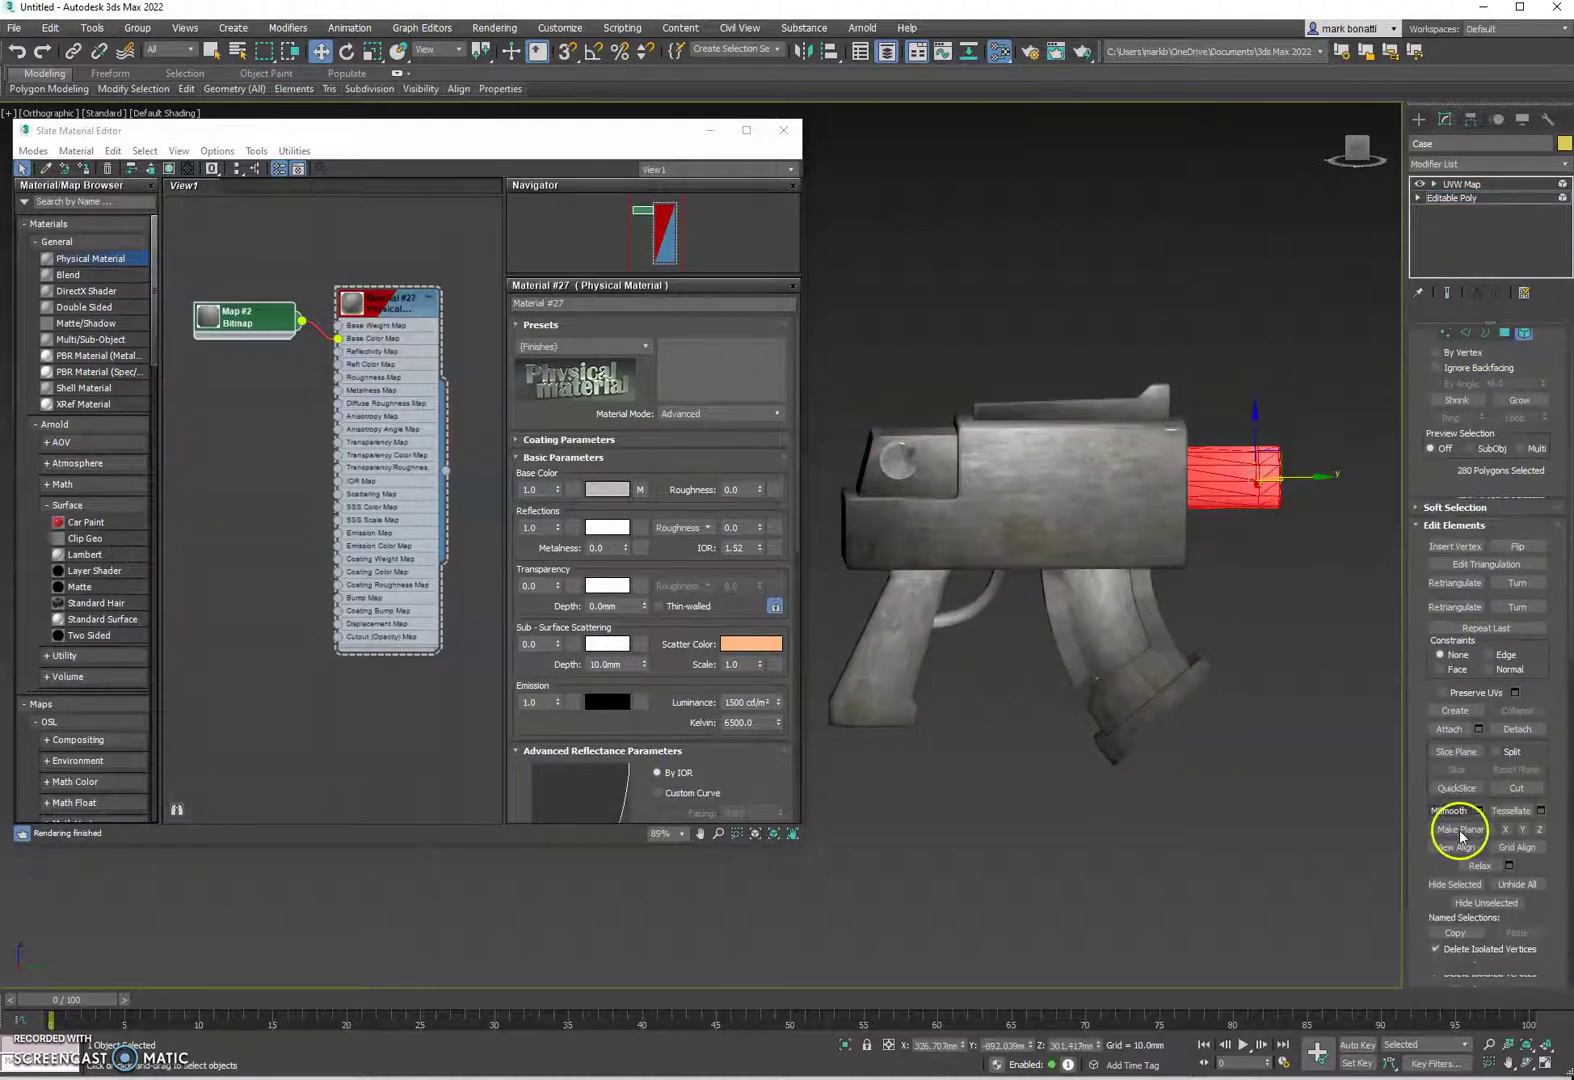
{"action": "left_click", "coordinate": [1527, 729]}
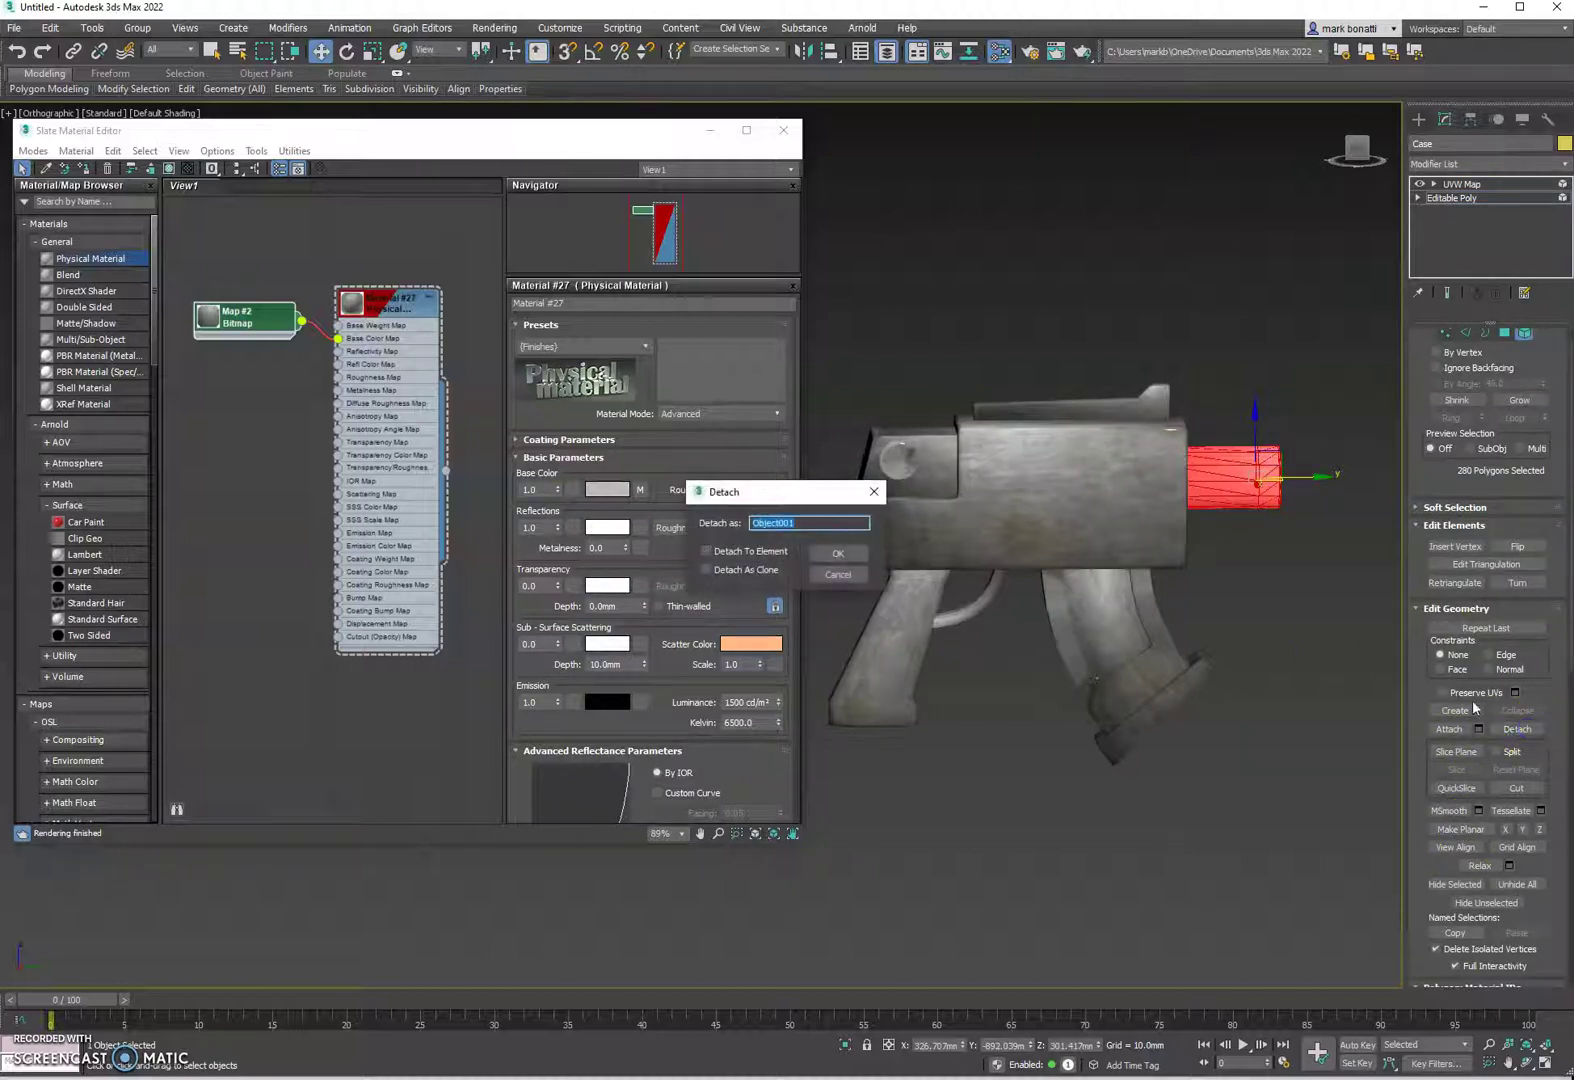
{"action": "left_click", "coordinate": [705, 551]}
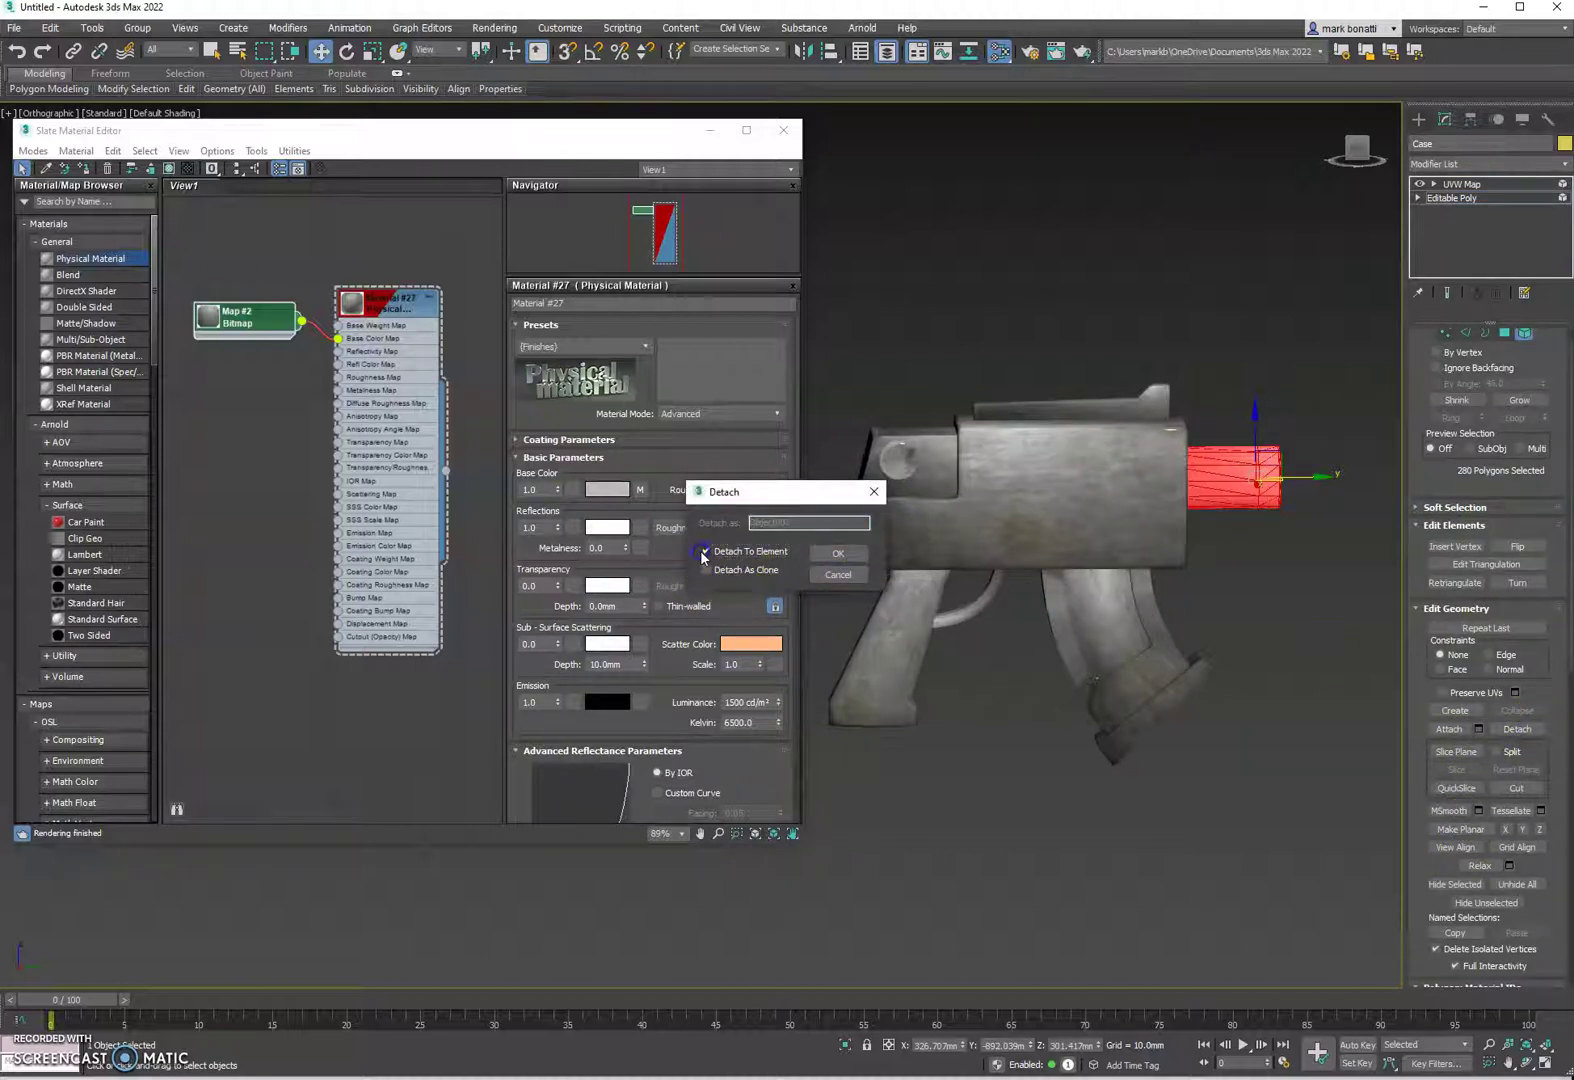
{"action": "left_click", "coordinate": [843, 553]}
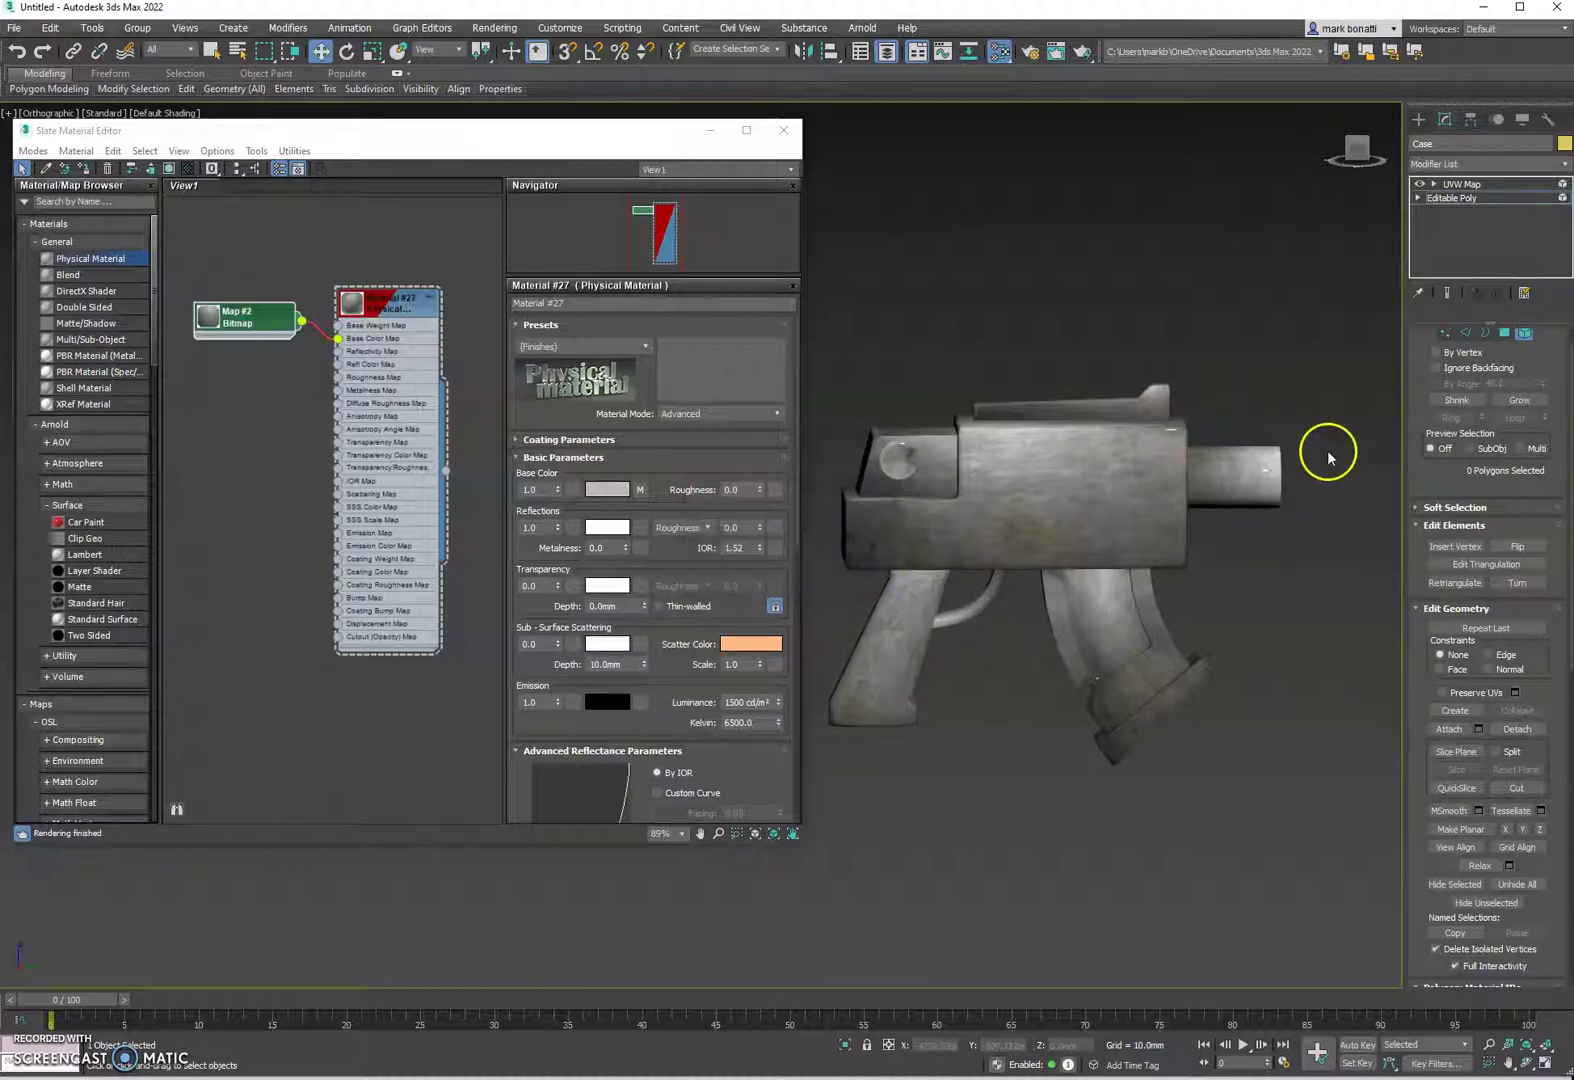
{"action": "scroll", "coordinate": [1328, 457], "scroll_direction": "up", "scroll_amount": 4}
{"action": "left_click", "coordinate": [1522, 331]}
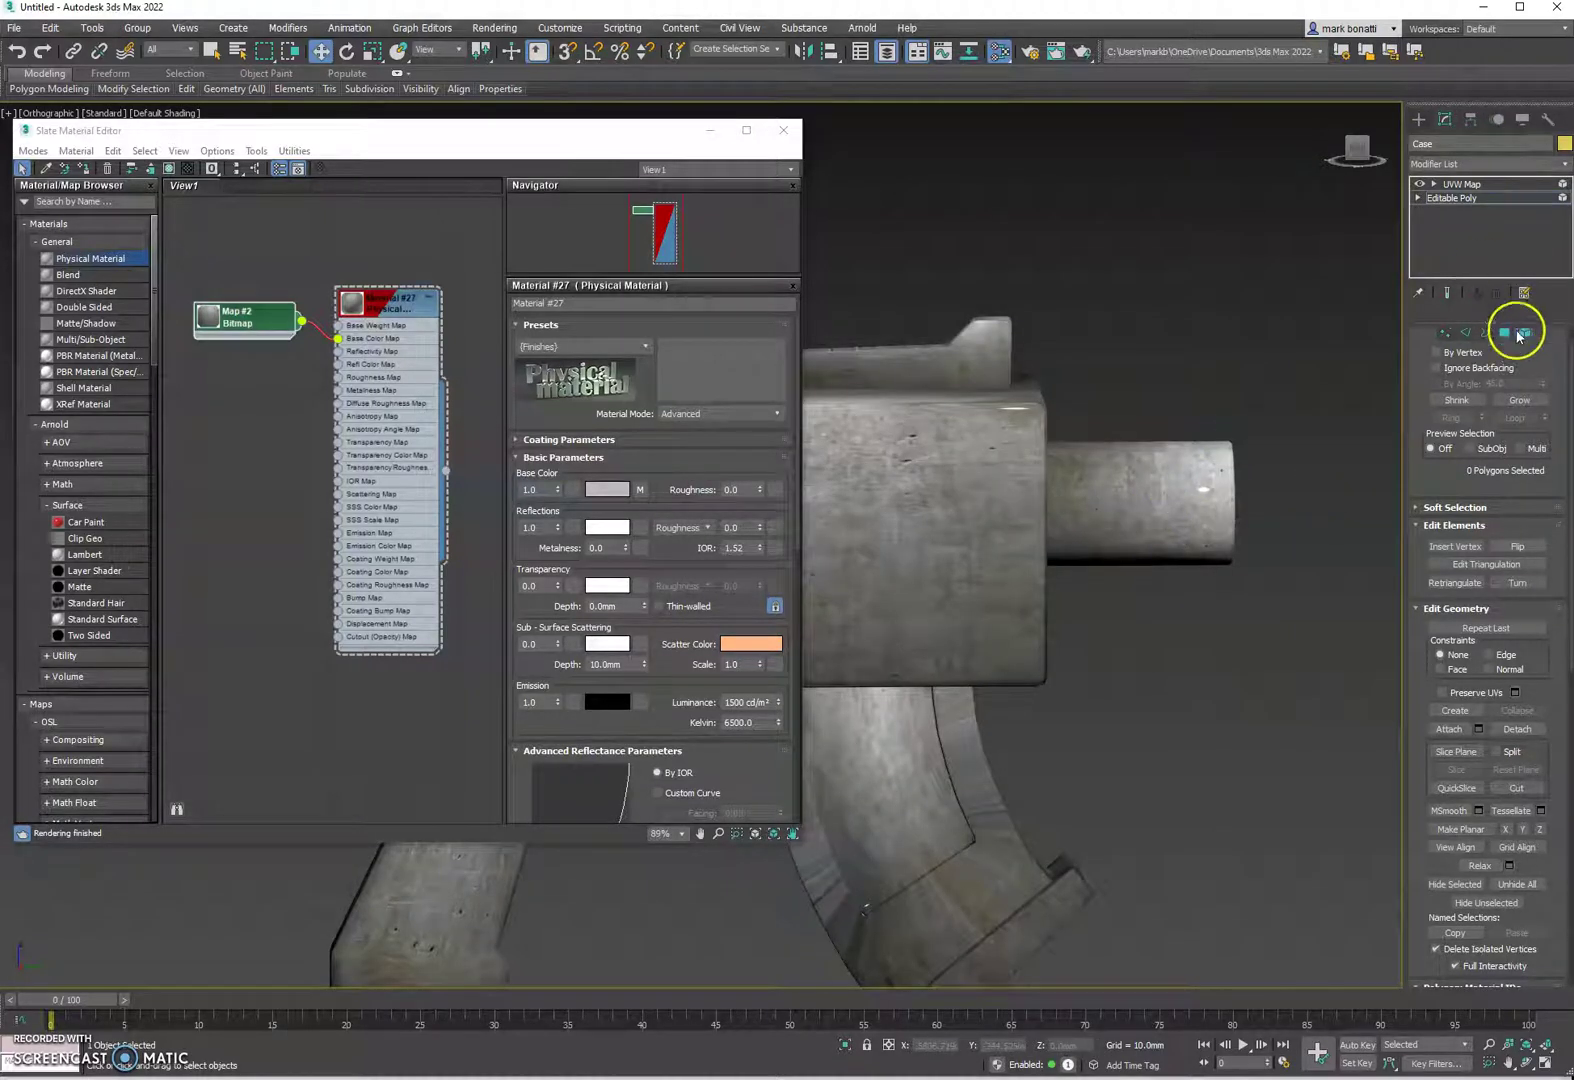
Step: Add a UVW Map modifier to the detached barrel and check its default planar mapping
{"action": "left_click", "coordinate": [1187, 489]}
{"action": "middle_click_drag", "start_coordinate": [1283, 500], "coordinate": [1212, 524], "text": "alt"}
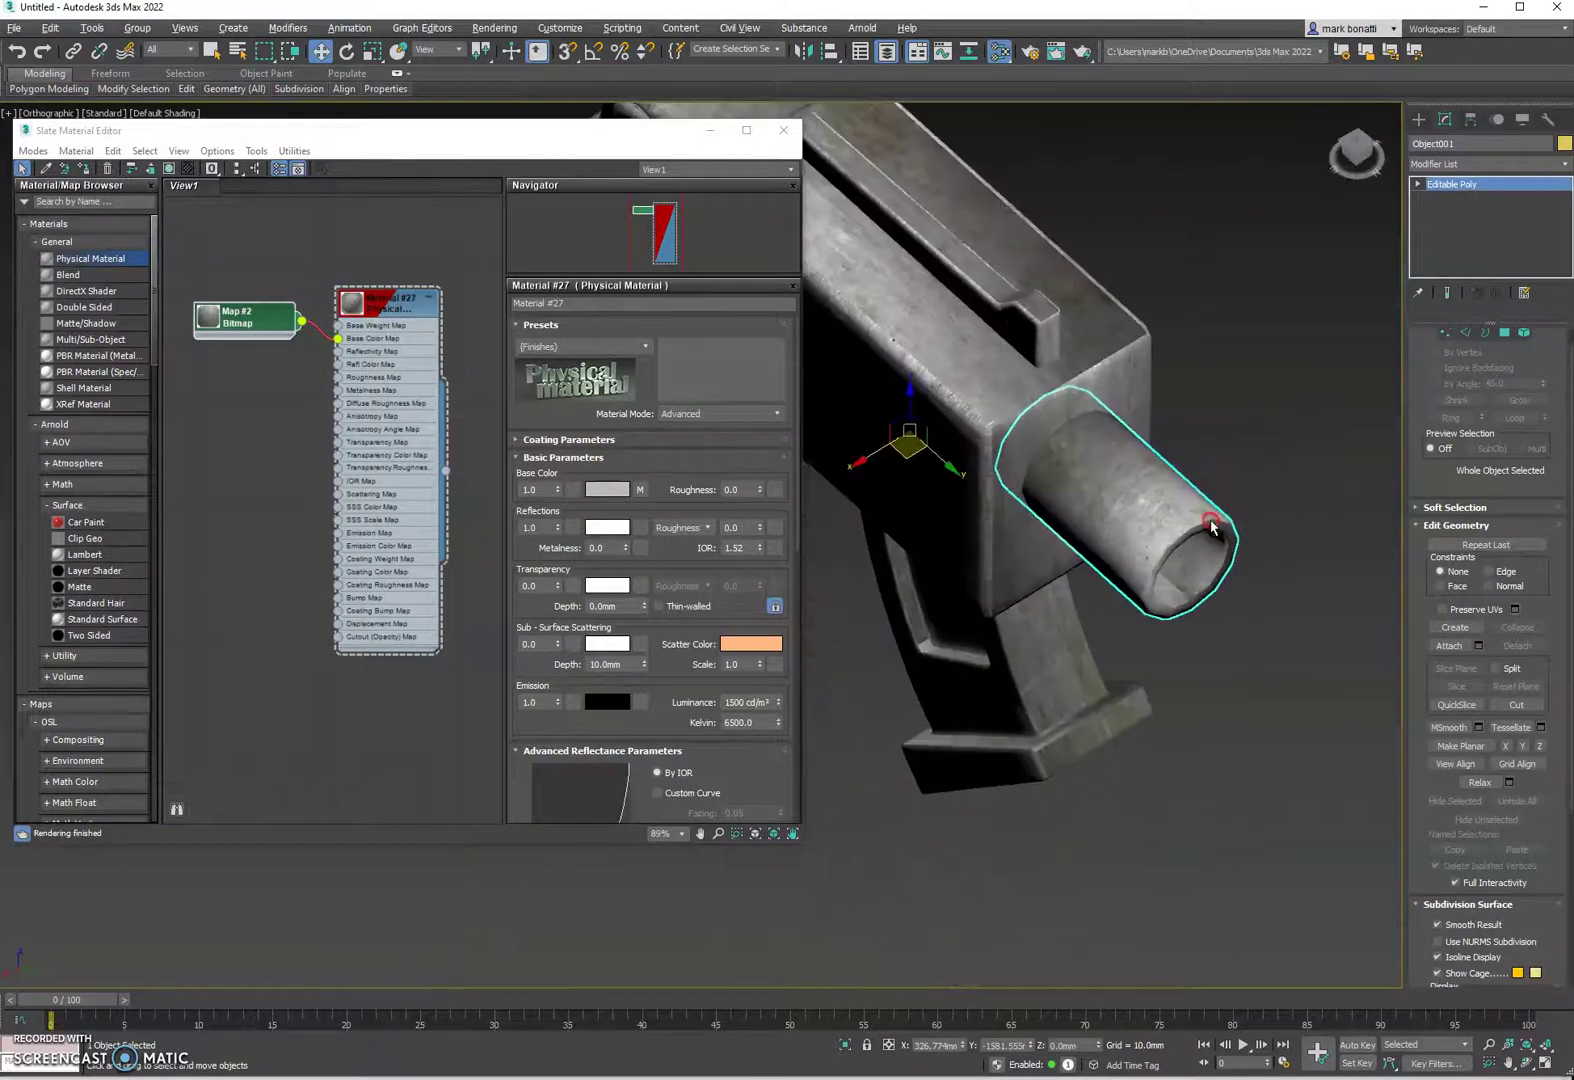
{"action": "left_click", "coordinate": [1566, 166]}
{"action": "scroll", "coordinate": [1166, 562], "scroll_direction": "up", "scroll_amount": 5}
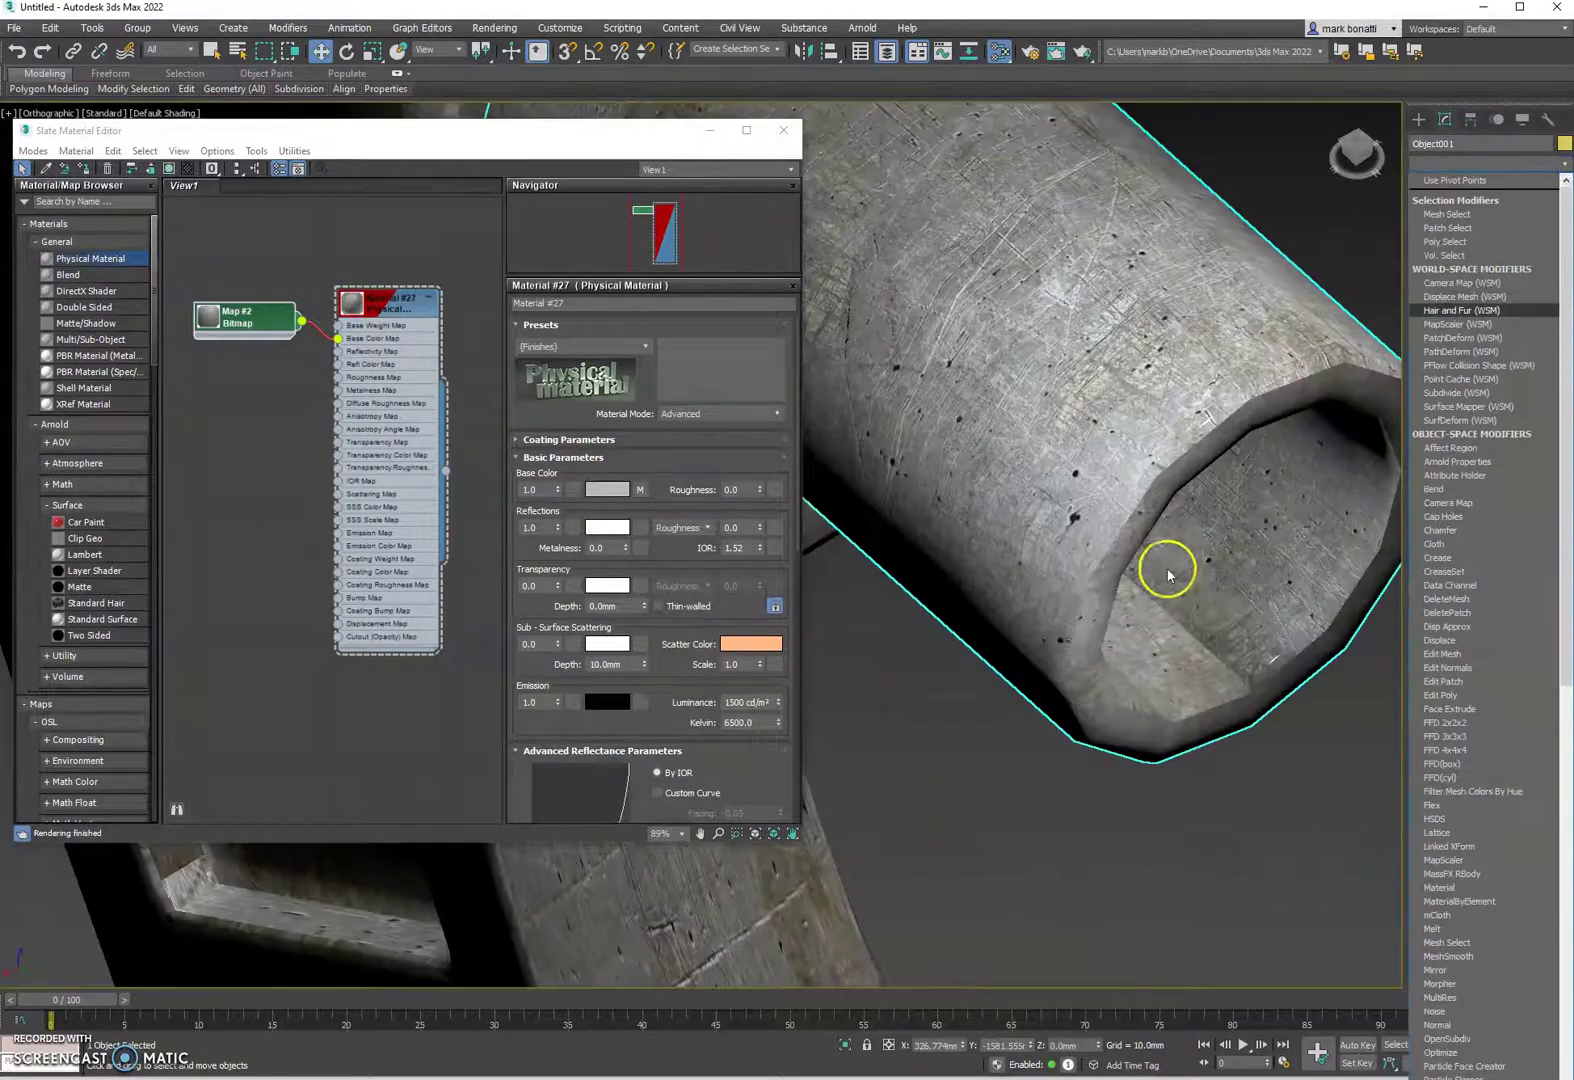
{"action": "scroll", "coordinate": [1175, 510], "scroll_direction": "down", "scroll_amount": 3}
{"action": "scroll", "coordinate": [1510, 635], "scroll_direction": "down", "scroll_amount": 12}
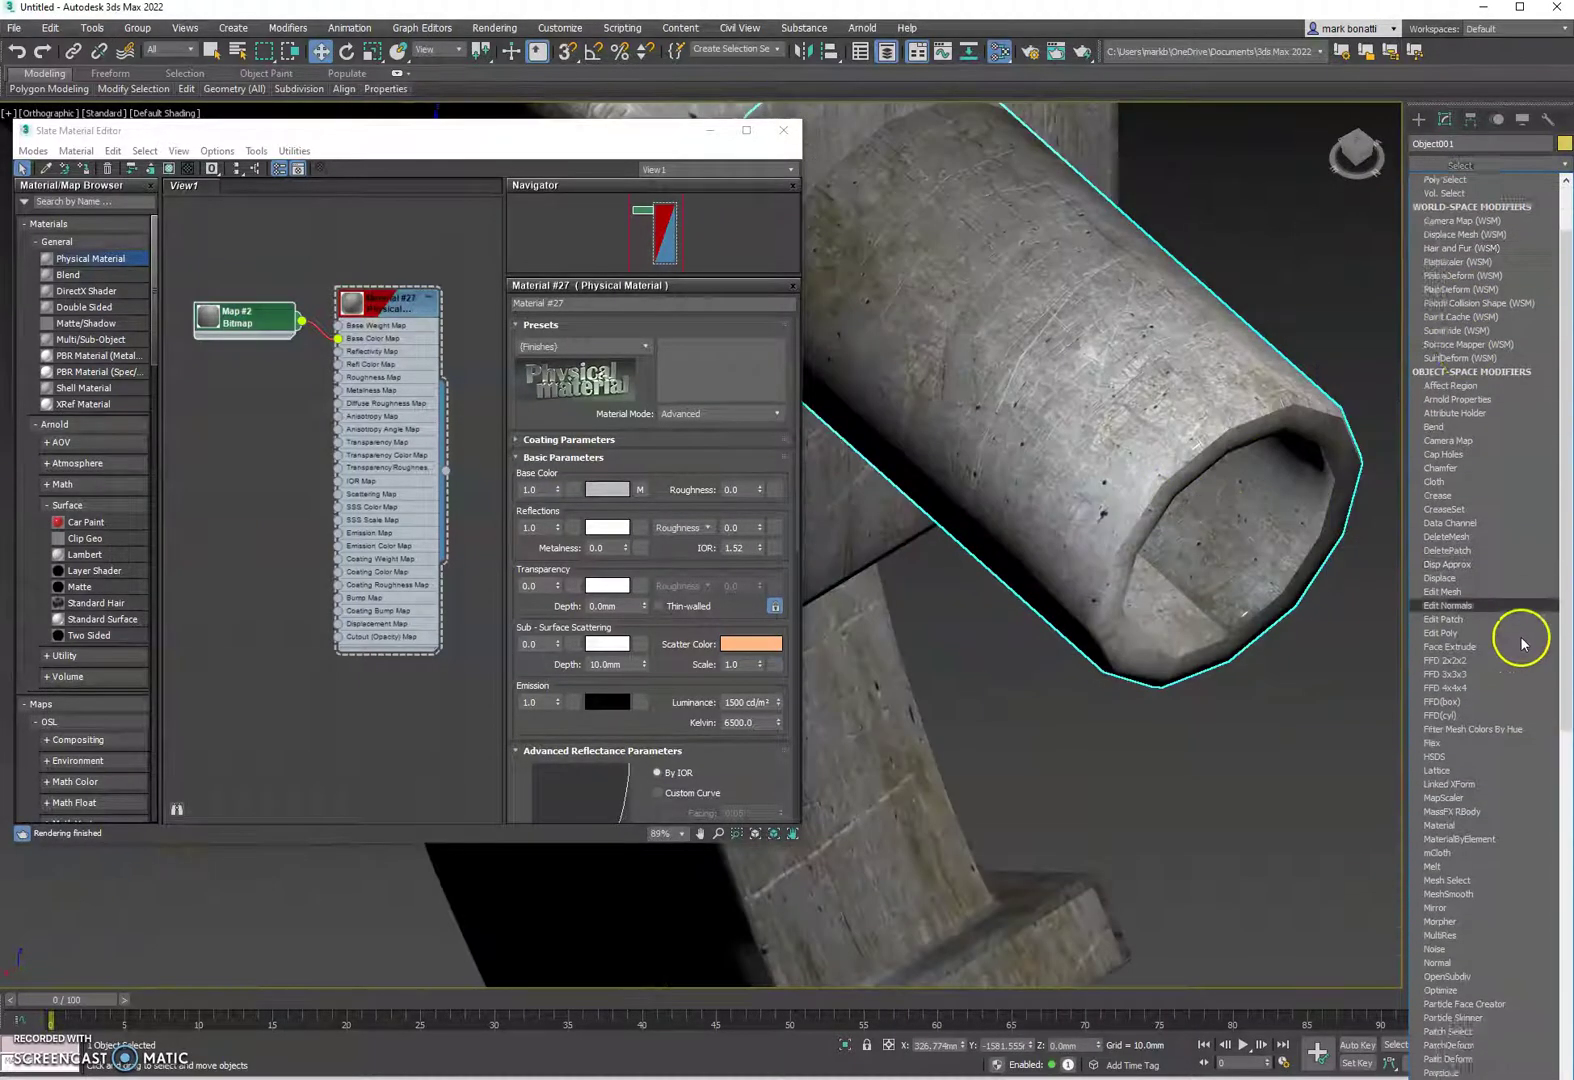
{"action": "scroll", "coordinate": [1476, 670], "scroll_direction": "down", "scroll_amount": 3}
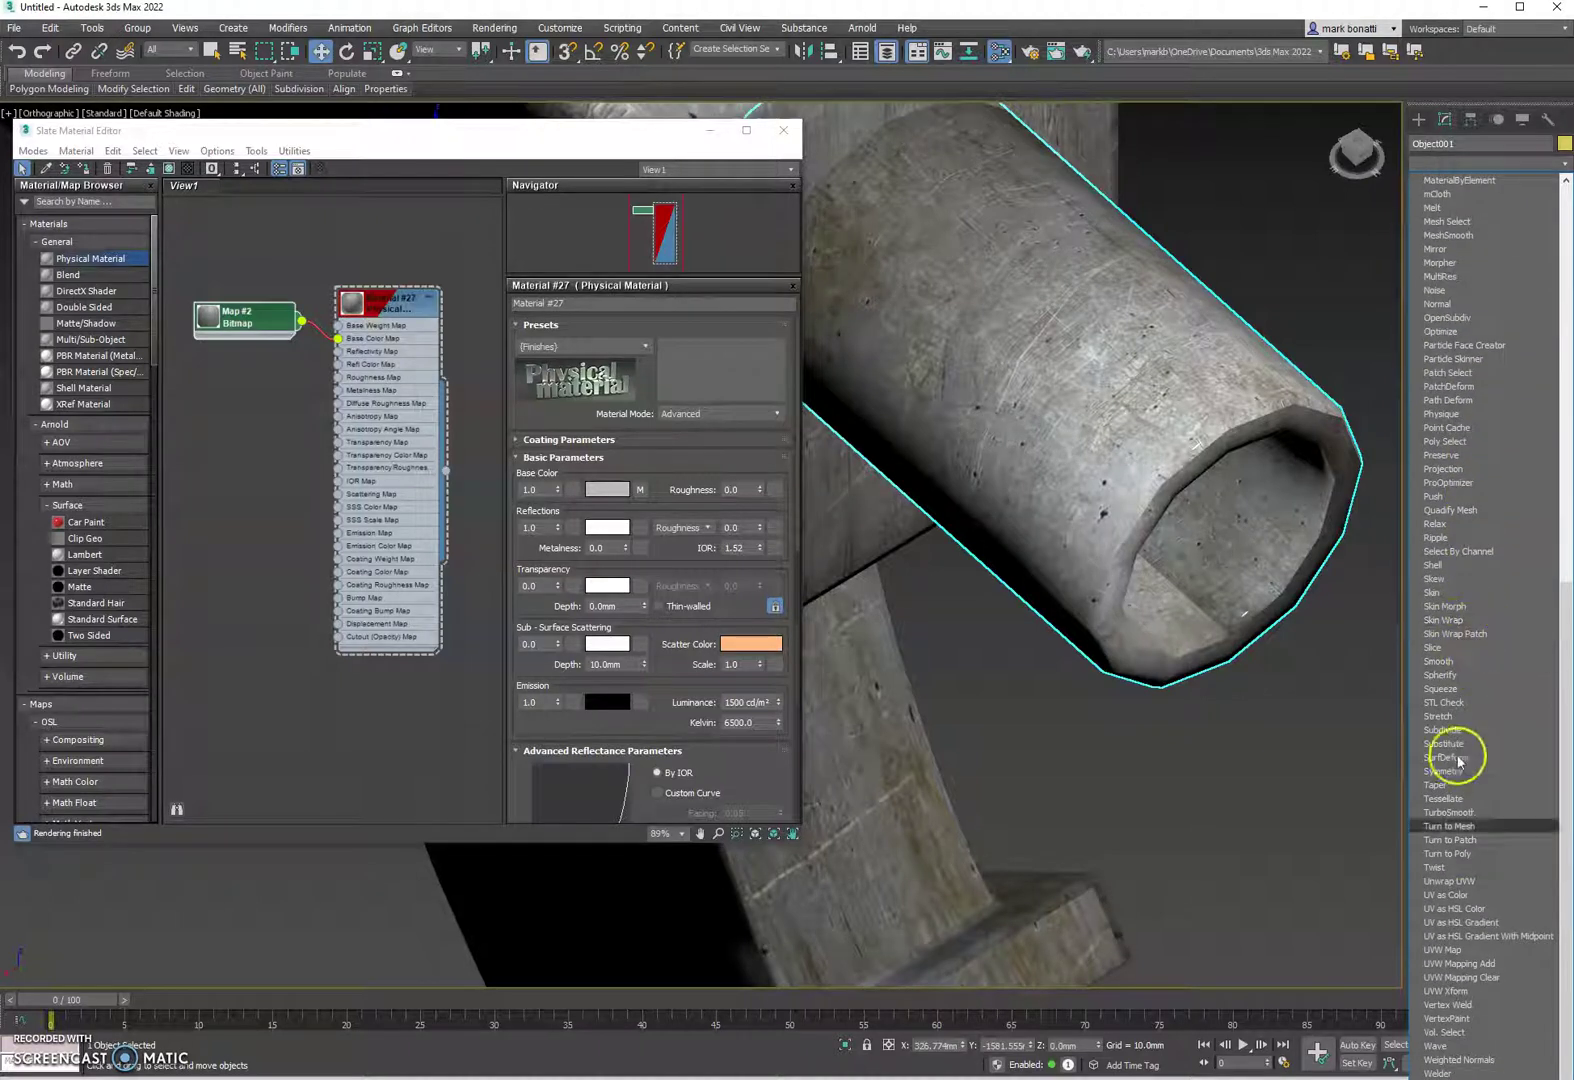
{"action": "scroll", "coordinate": [1470, 975], "scroll_direction": "up", "scroll_amount": 1}
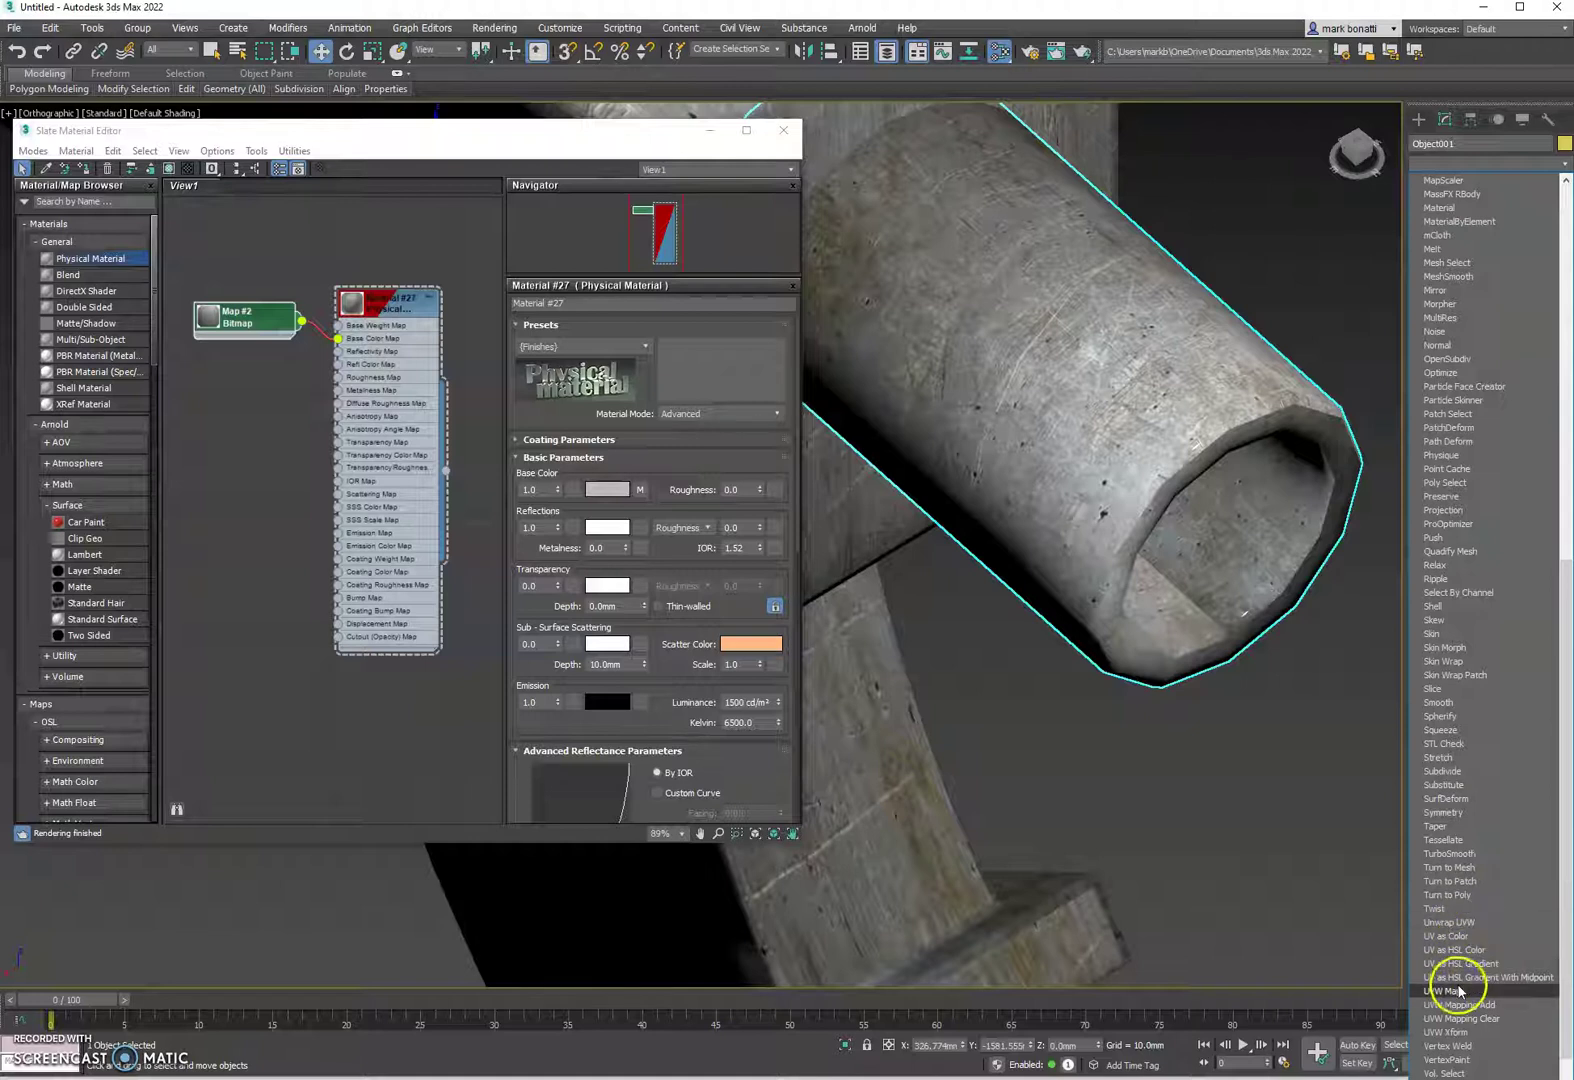
{"action": "left_click", "coordinate": [1445, 991]}
{"action": "scroll", "coordinate": [1279, 729], "scroll_direction": "down", "scroll_amount": 3}
{"action": "middle_click_drag", "start_coordinate": [1180, 715], "coordinate": [1196, 662], "text": "alt"}
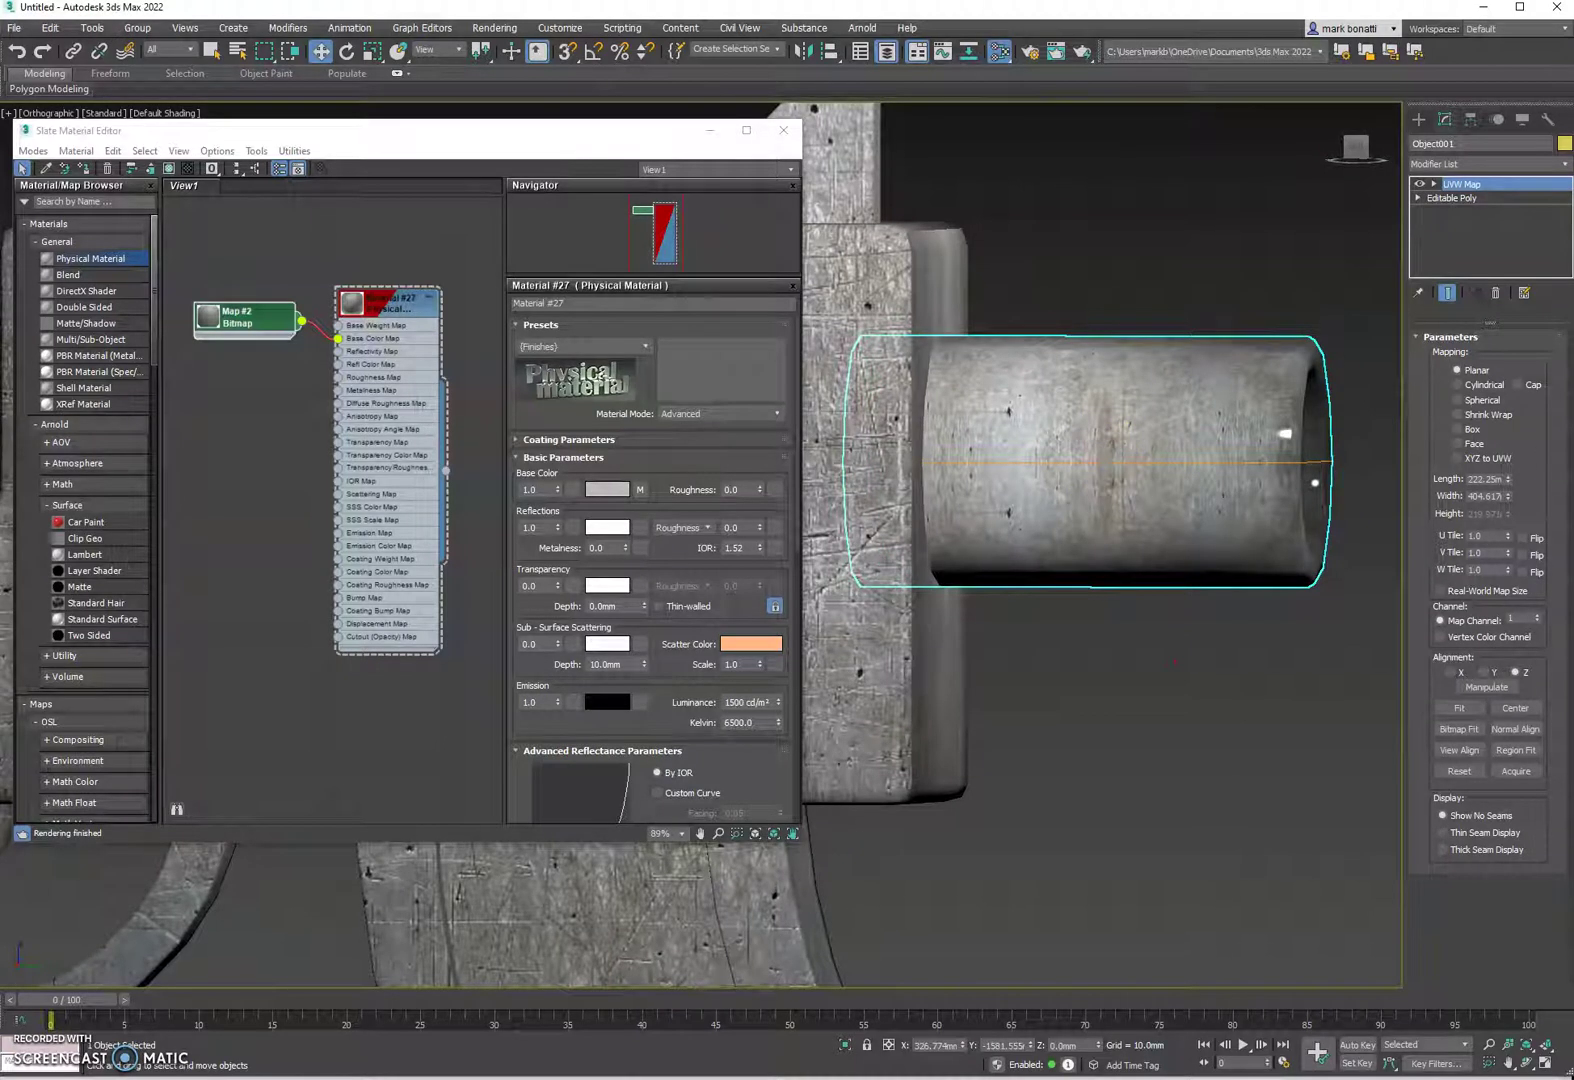
Step: Set the barrel's UVW mapping to Cylindrical, aligned to Y and fitted to the barrel, and check its opening
{"action": "left_click", "coordinate": [1458, 386]}
{"action": "middle_click_drag", "start_coordinate": [1282, 523], "coordinate": [1184, 601], "text": "alt"}
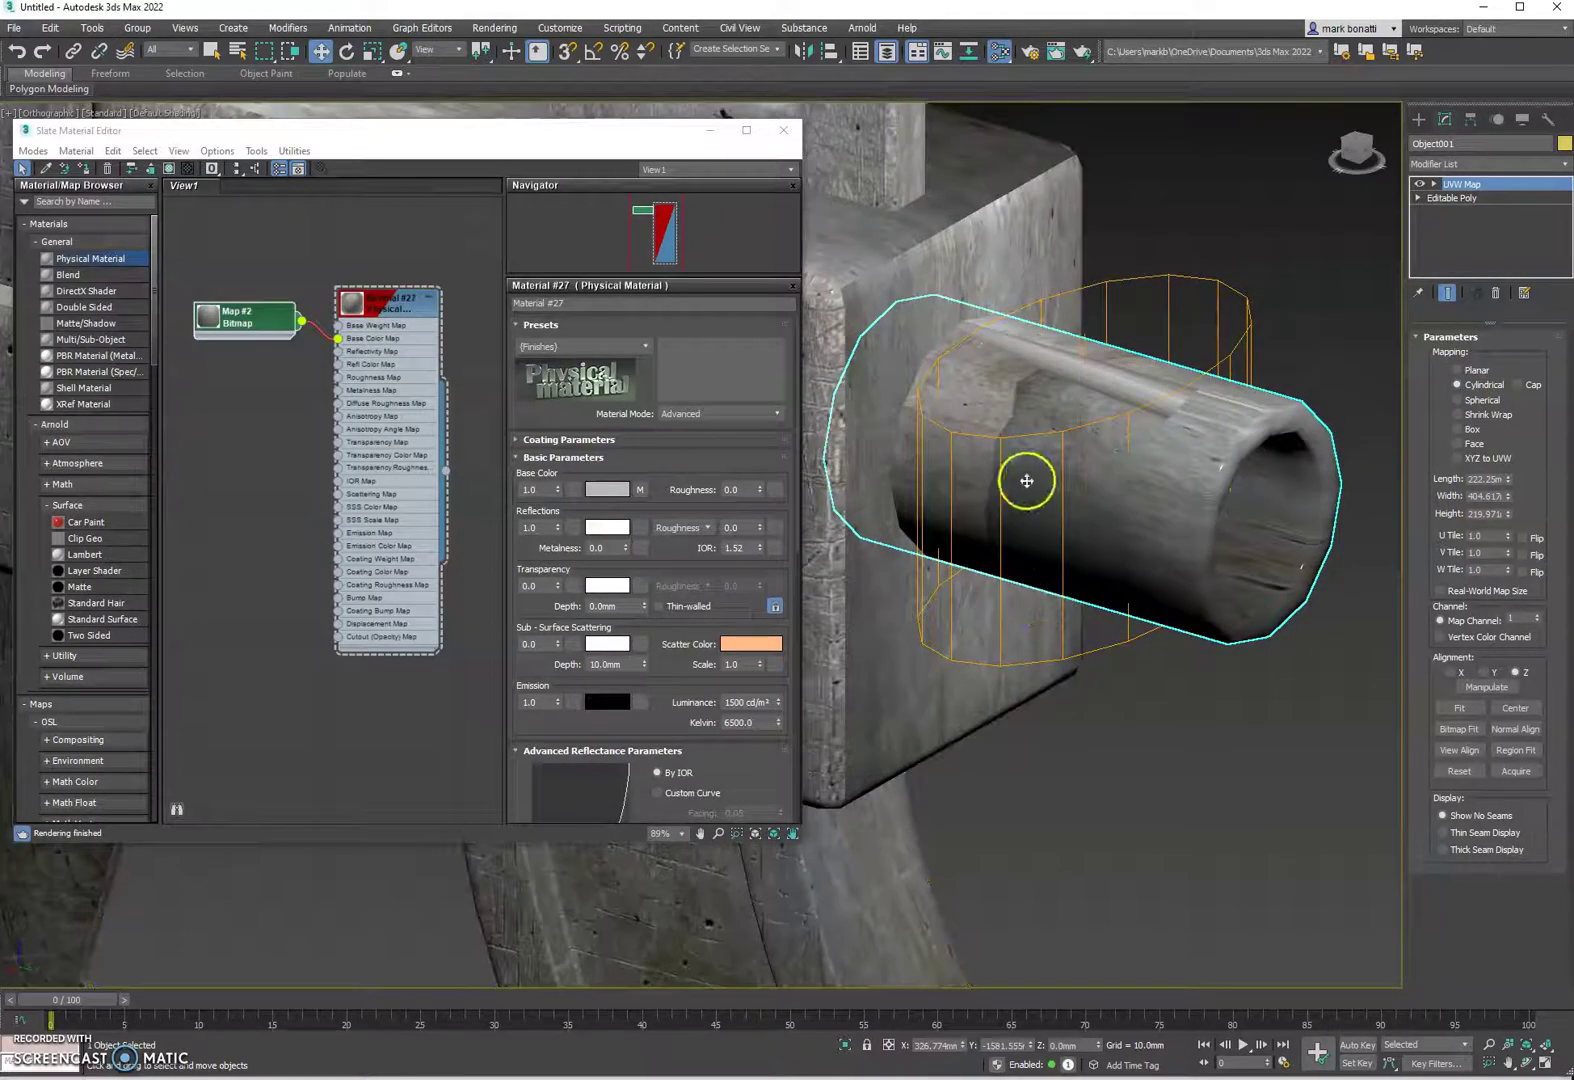
{"action": "left_click", "coordinate": [1481, 673]}
{"action": "mouse_move", "coordinate": [1218, 775]}
{"action": "middle_mouse_down", "text": "alt"}
{"action": "mouse_move", "coordinate": [1159, 949]}
{"action": "mouse_move", "coordinate": [1205, 755]}
{"action": "middle_mouse_up", "text": "alt"}
{"action": "left_click", "coordinate": [1461, 708]}
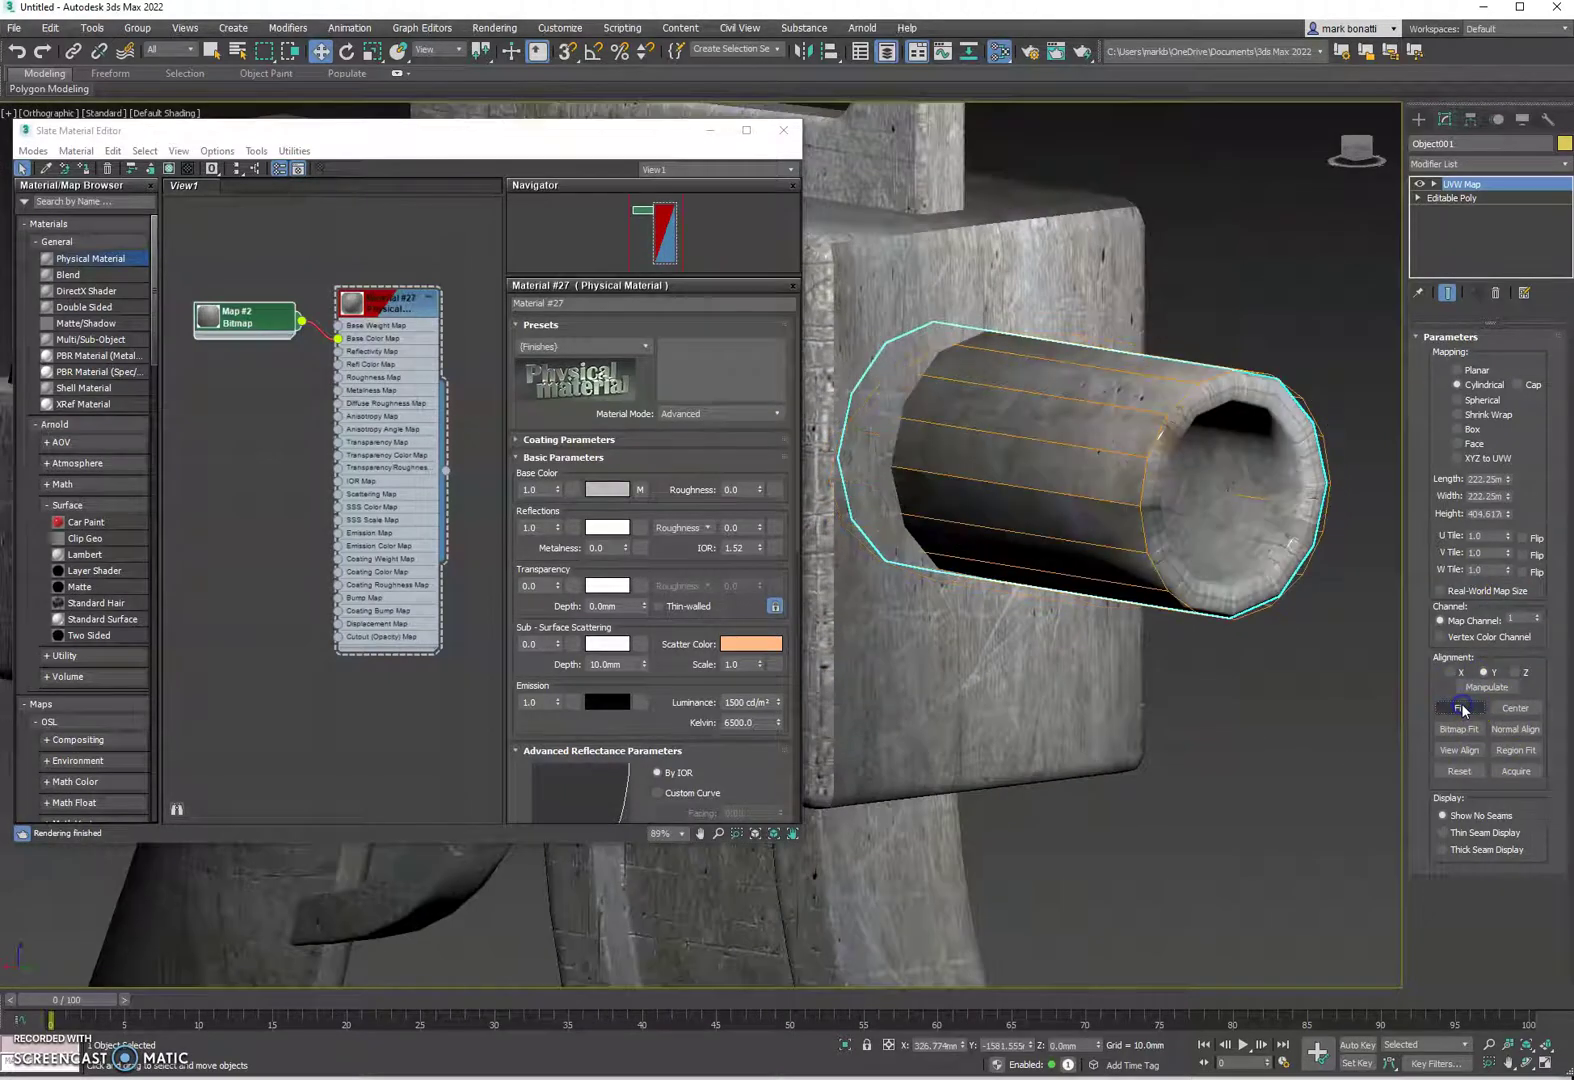
{"action": "mouse_move", "coordinate": [1215, 678]}
{"action": "middle_mouse_down", "text": "alt"}
{"action": "mouse_move", "coordinate": [1226, 725]}
{"action": "mouse_move", "coordinate": [1265, 704]}
{"action": "mouse_move", "coordinate": [1272, 728]}
{"action": "mouse_move", "coordinate": [1149, 766]}
{"action": "mouse_move", "coordinate": [1047, 752]}
{"action": "mouse_move", "coordinate": [1110, 722]}
{"action": "middle_mouse_up", "text": "alt"}
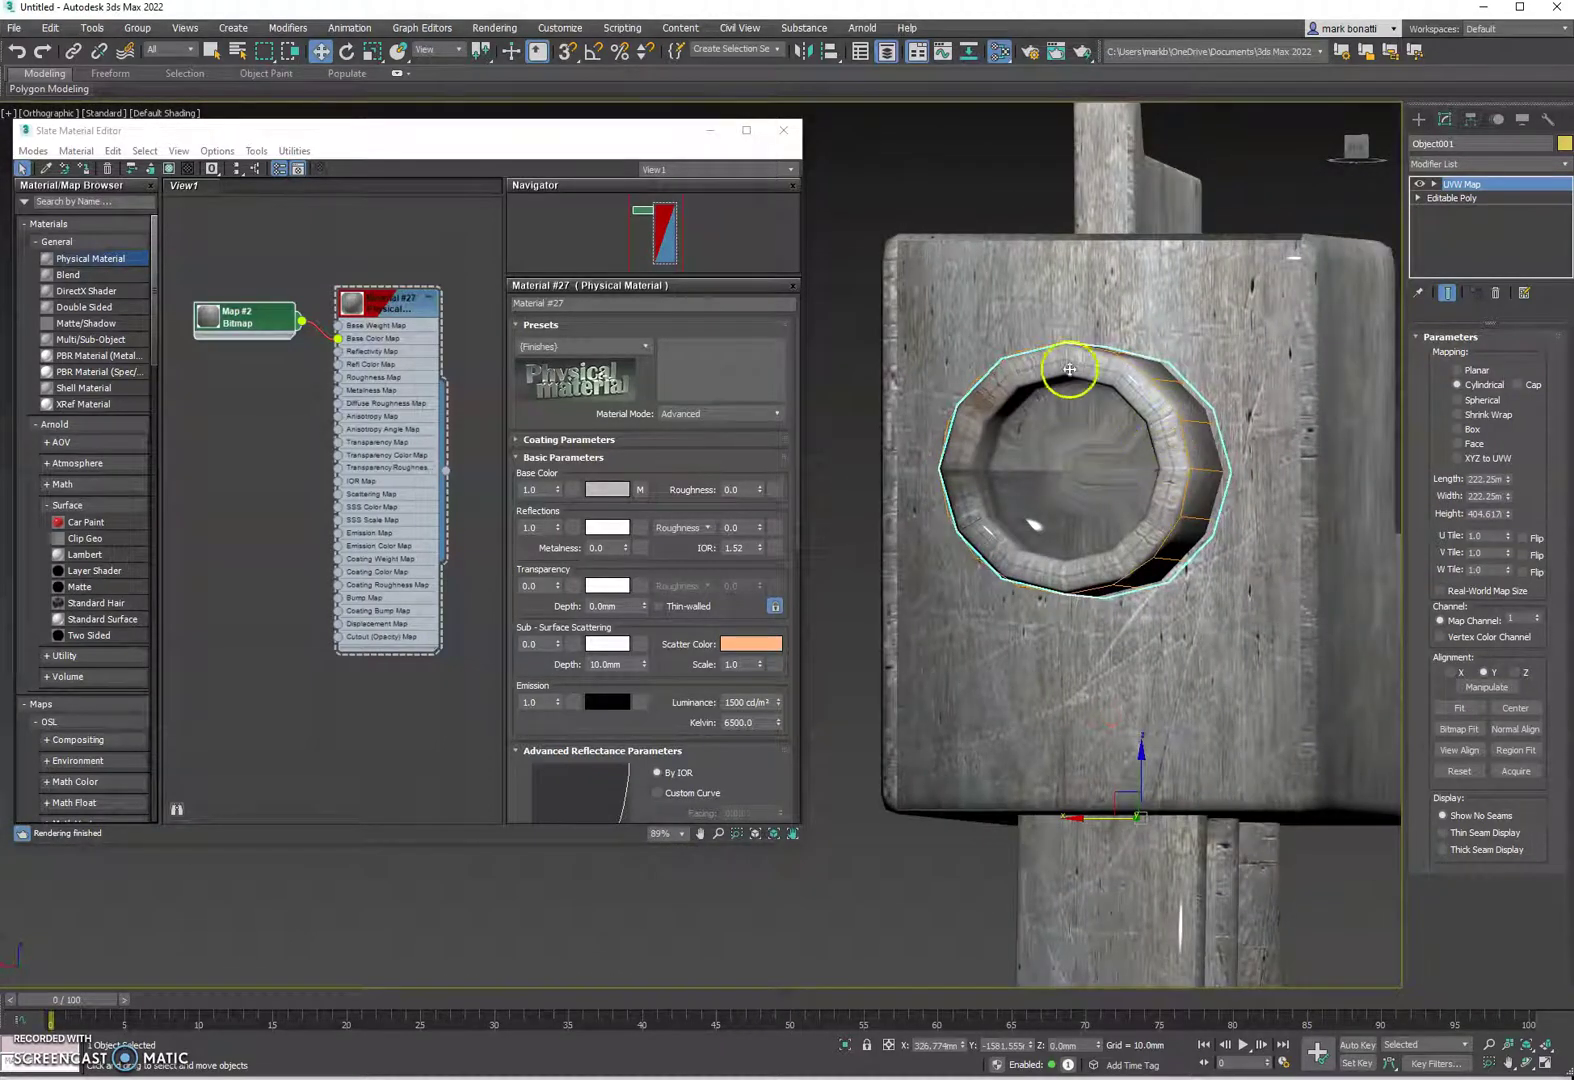
Step: Turn on Cap for the barrel's Cylindrical UVW mapping, then deselect the barrel and check the texture at its end and side
{"action": "left_click", "coordinate": [1516, 386]}
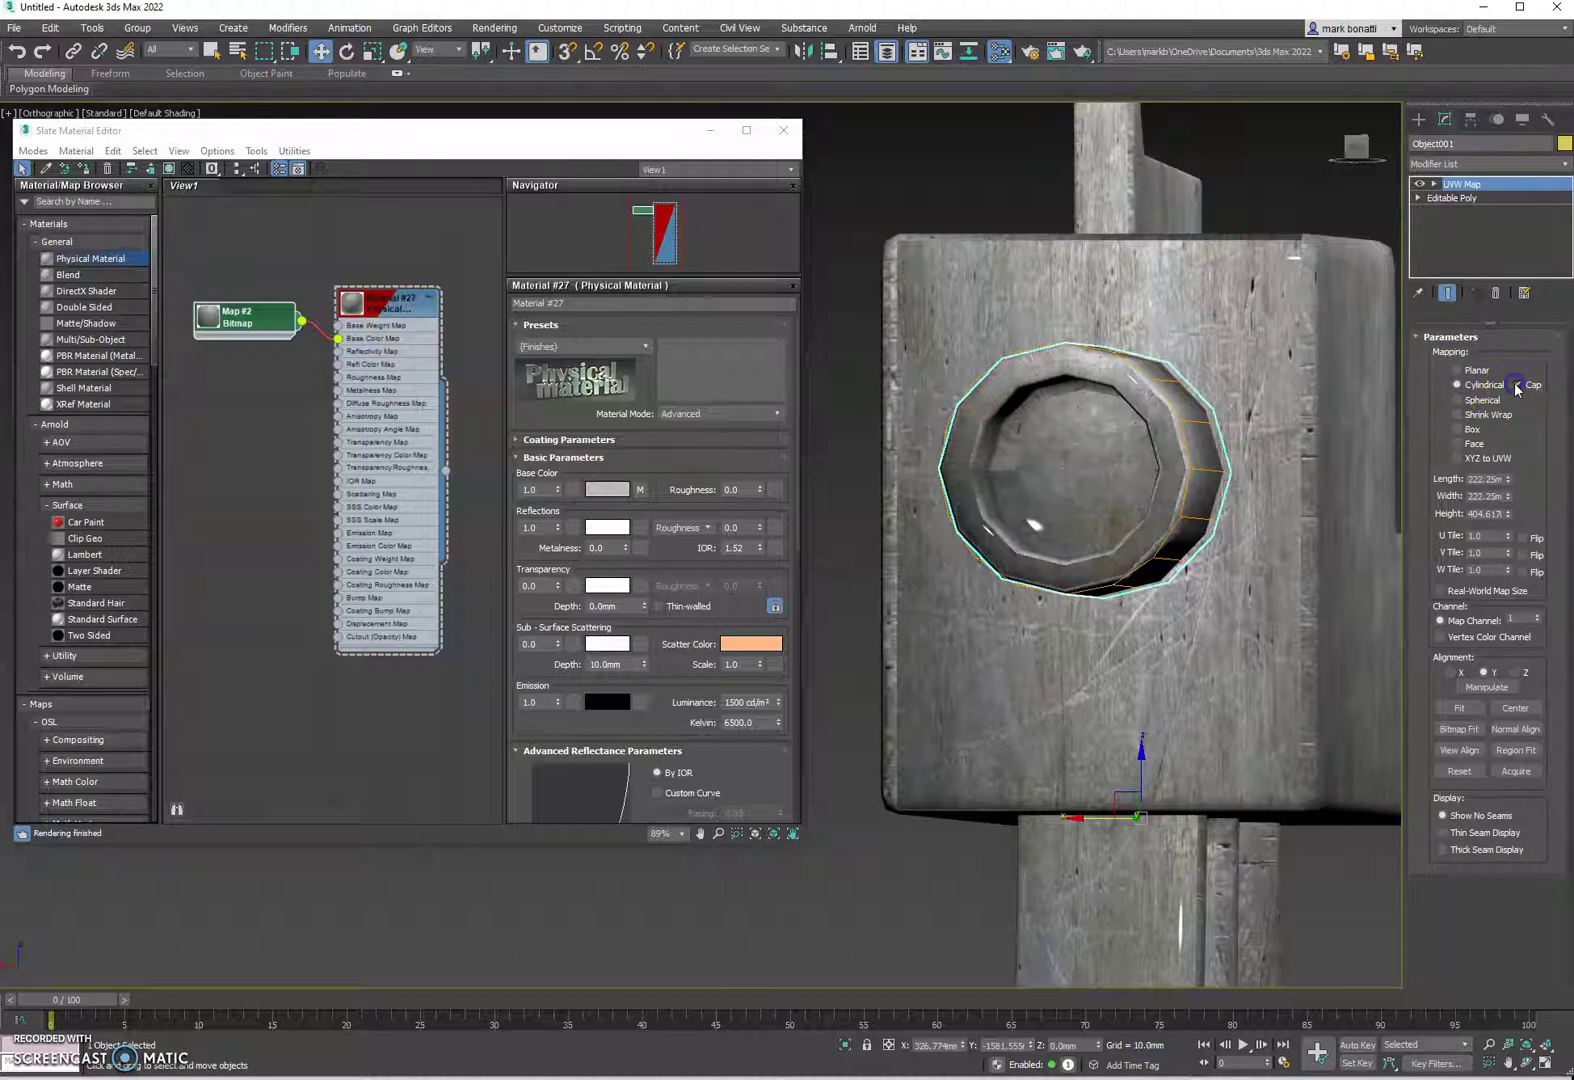
{"action": "middle_click_drag", "start_coordinate": [1168, 515], "coordinate": [1189, 590], "text": "alt"}
{"action": "left_click", "coordinate": [1186, 350]}
{"action": "scroll", "coordinate": [1071, 638], "scroll_direction": "down", "scroll_amount": 8}
{"action": "middle_click_drag", "start_coordinate": [1072, 662], "coordinate": [1121, 636], "text": "alt"}
{"action": "scroll", "coordinate": [1135, 578], "scroll_direction": "up", "scroll_amount": 10}
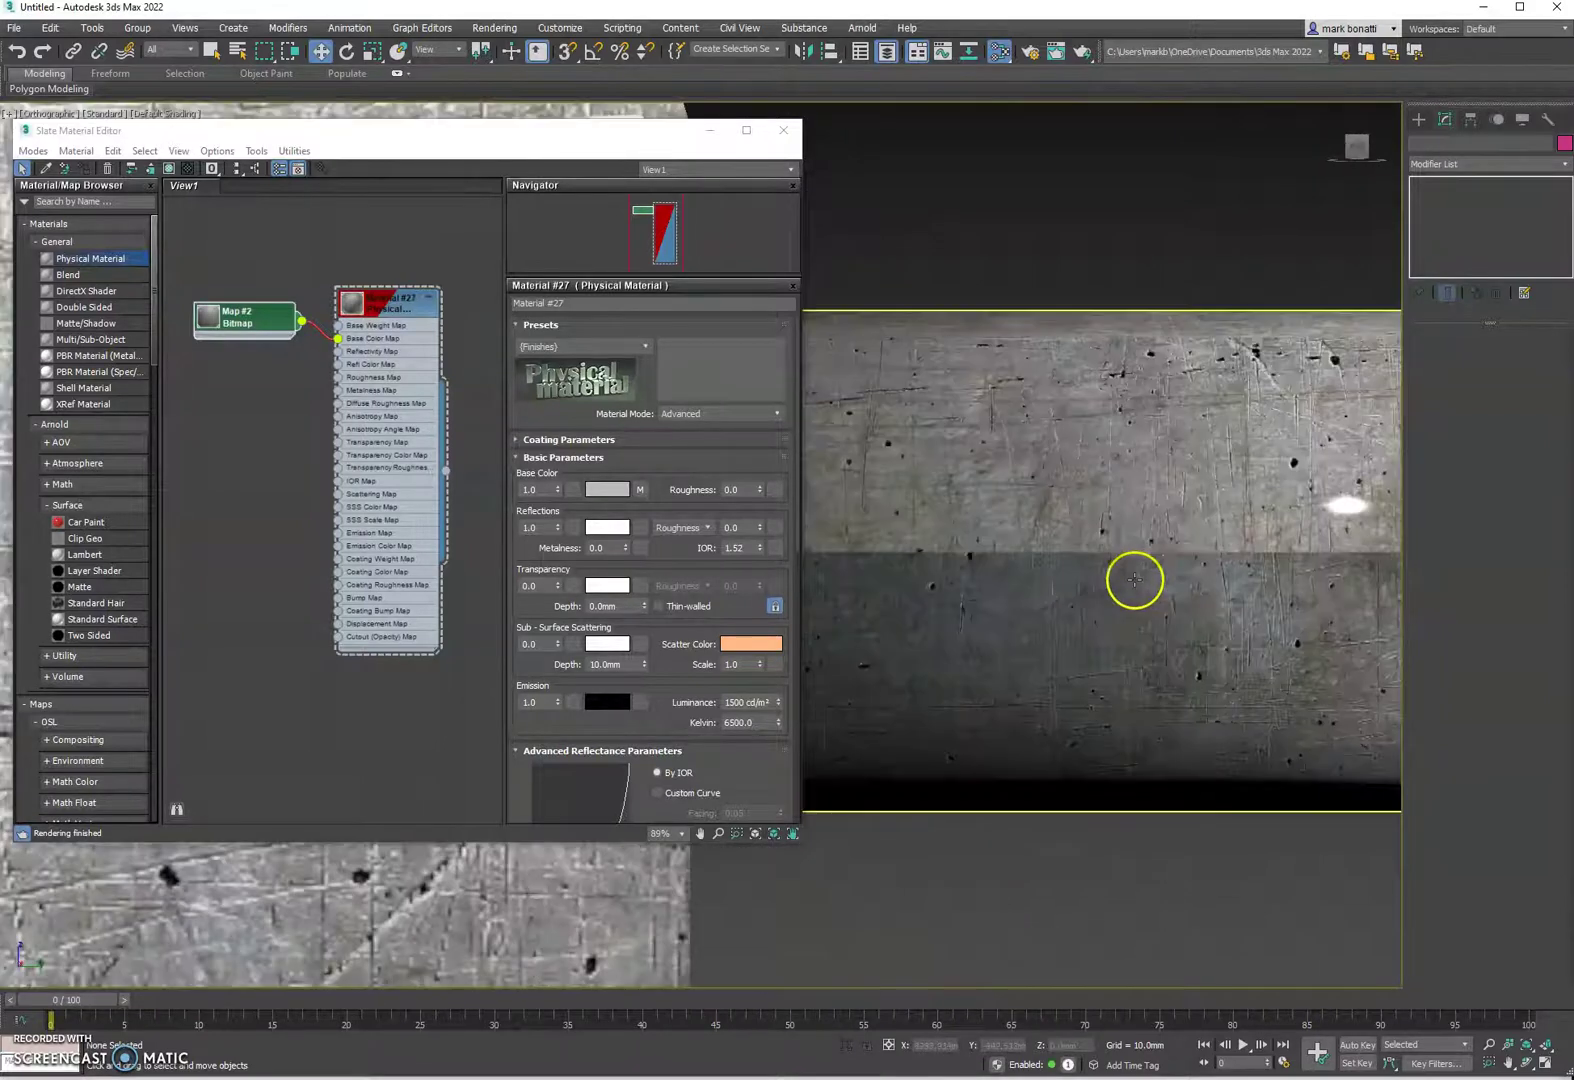
Step: Rotate the barrel's UVW Map gizmo around the barrel's length to shift the texture seam, then leave gizmo editing
{"action": "left_click", "coordinate": [1122, 555]}
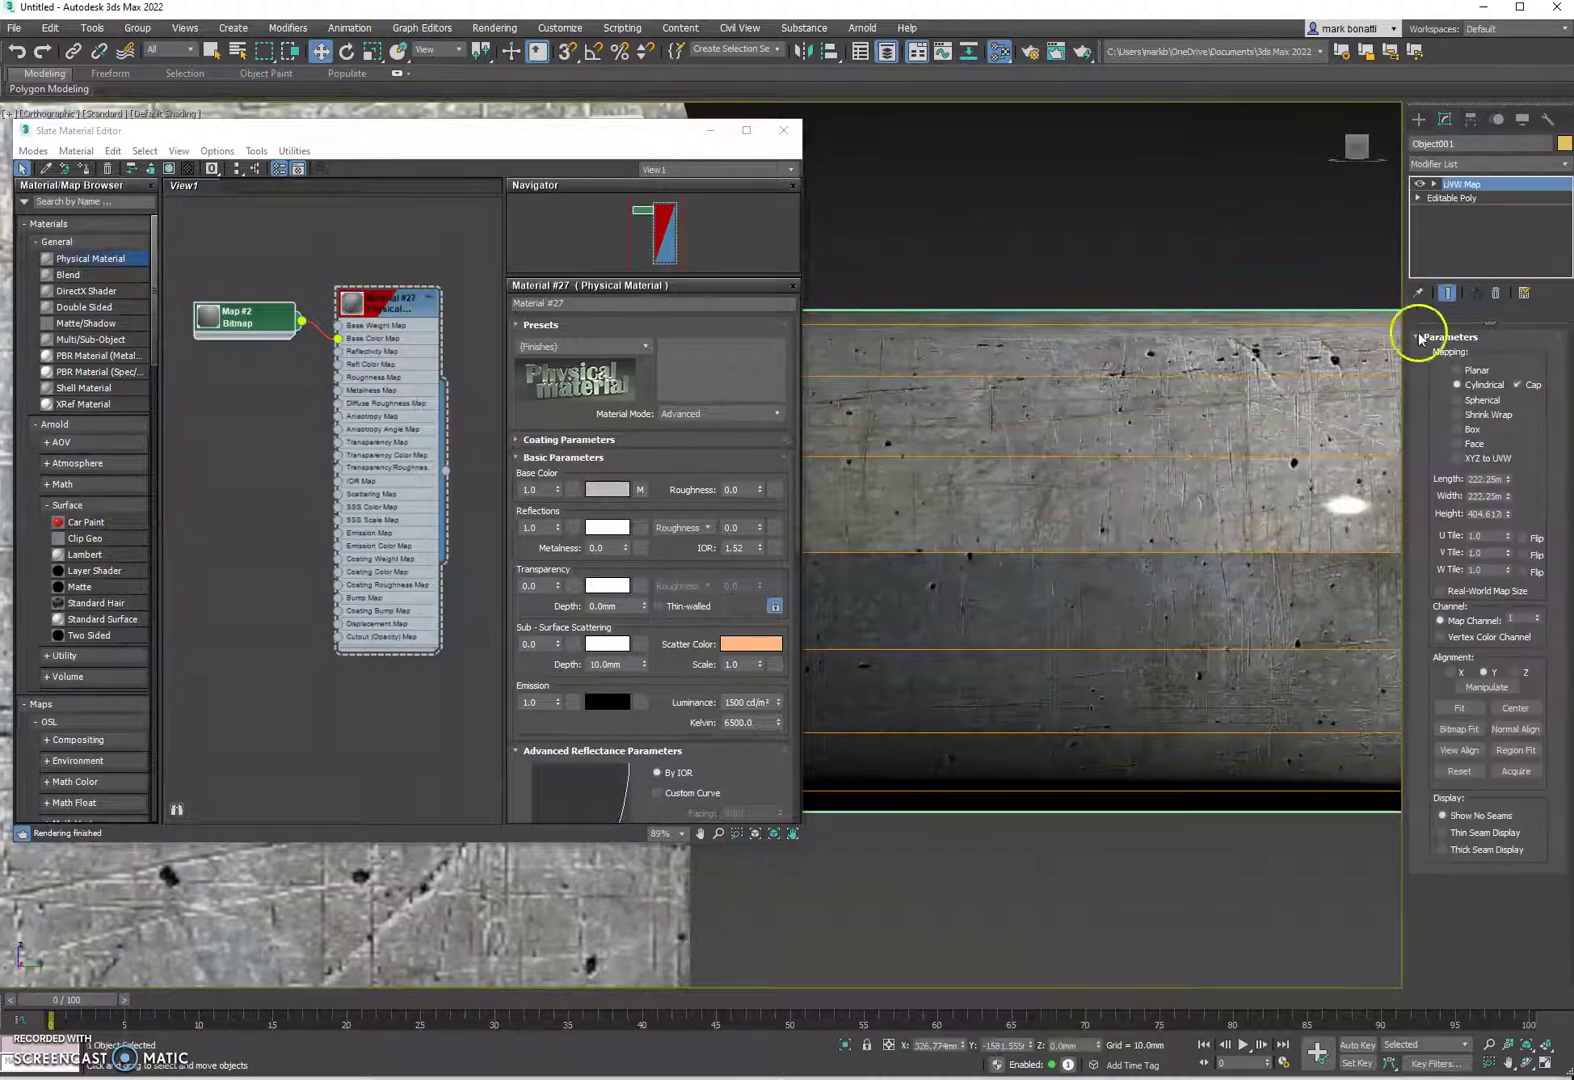
{"action": "left_click", "coordinate": [1465, 198]}
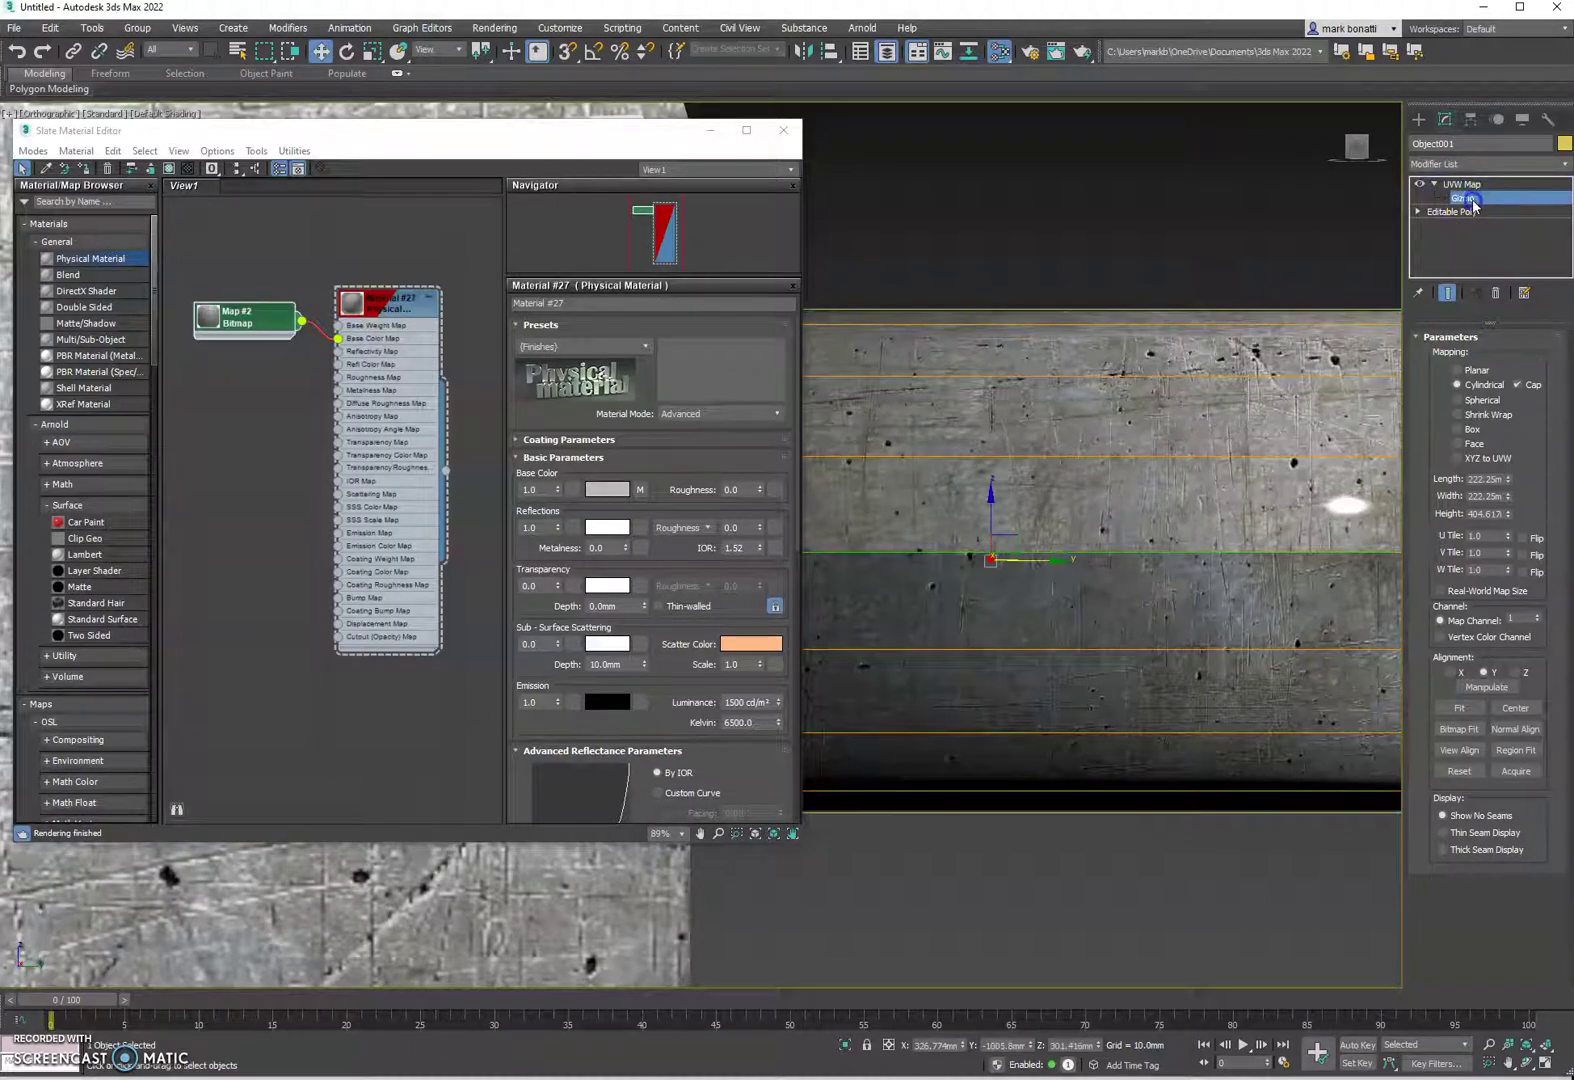
{"action": "scroll", "coordinate": [1064, 687], "scroll_direction": "down", "scroll_amount": 2}
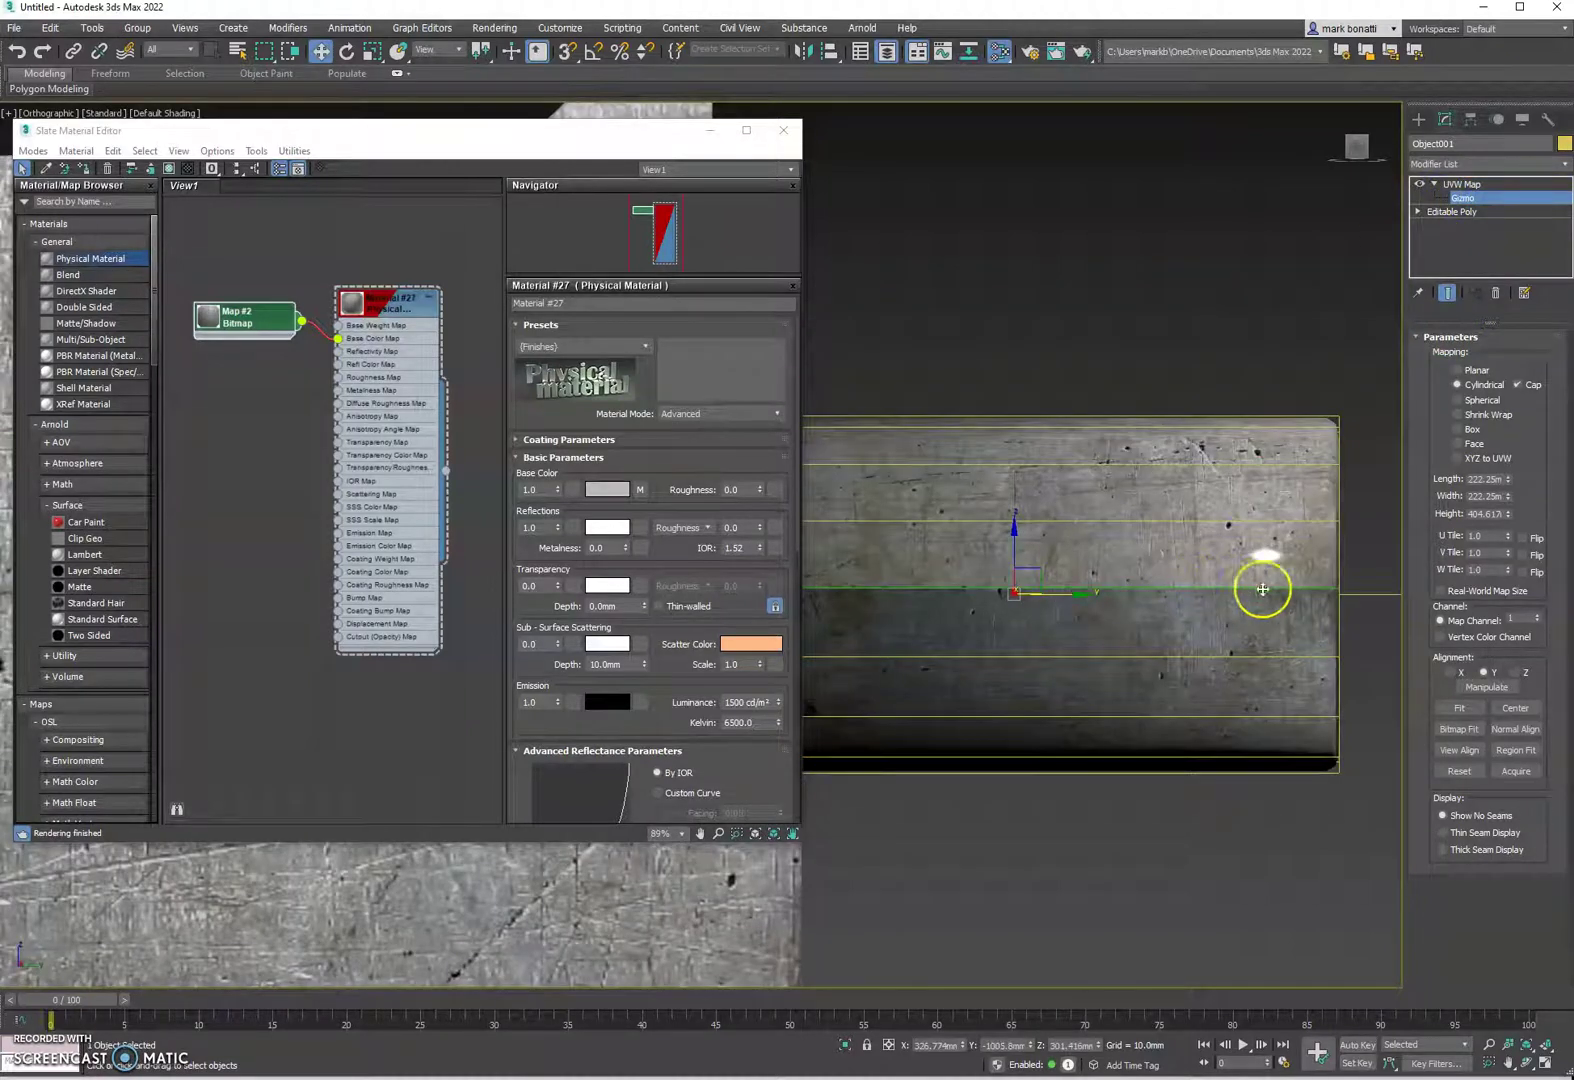
{"action": "middle_click_drag", "start_coordinate": [1232, 766], "coordinate": [1157, 777], "text": "alt"}
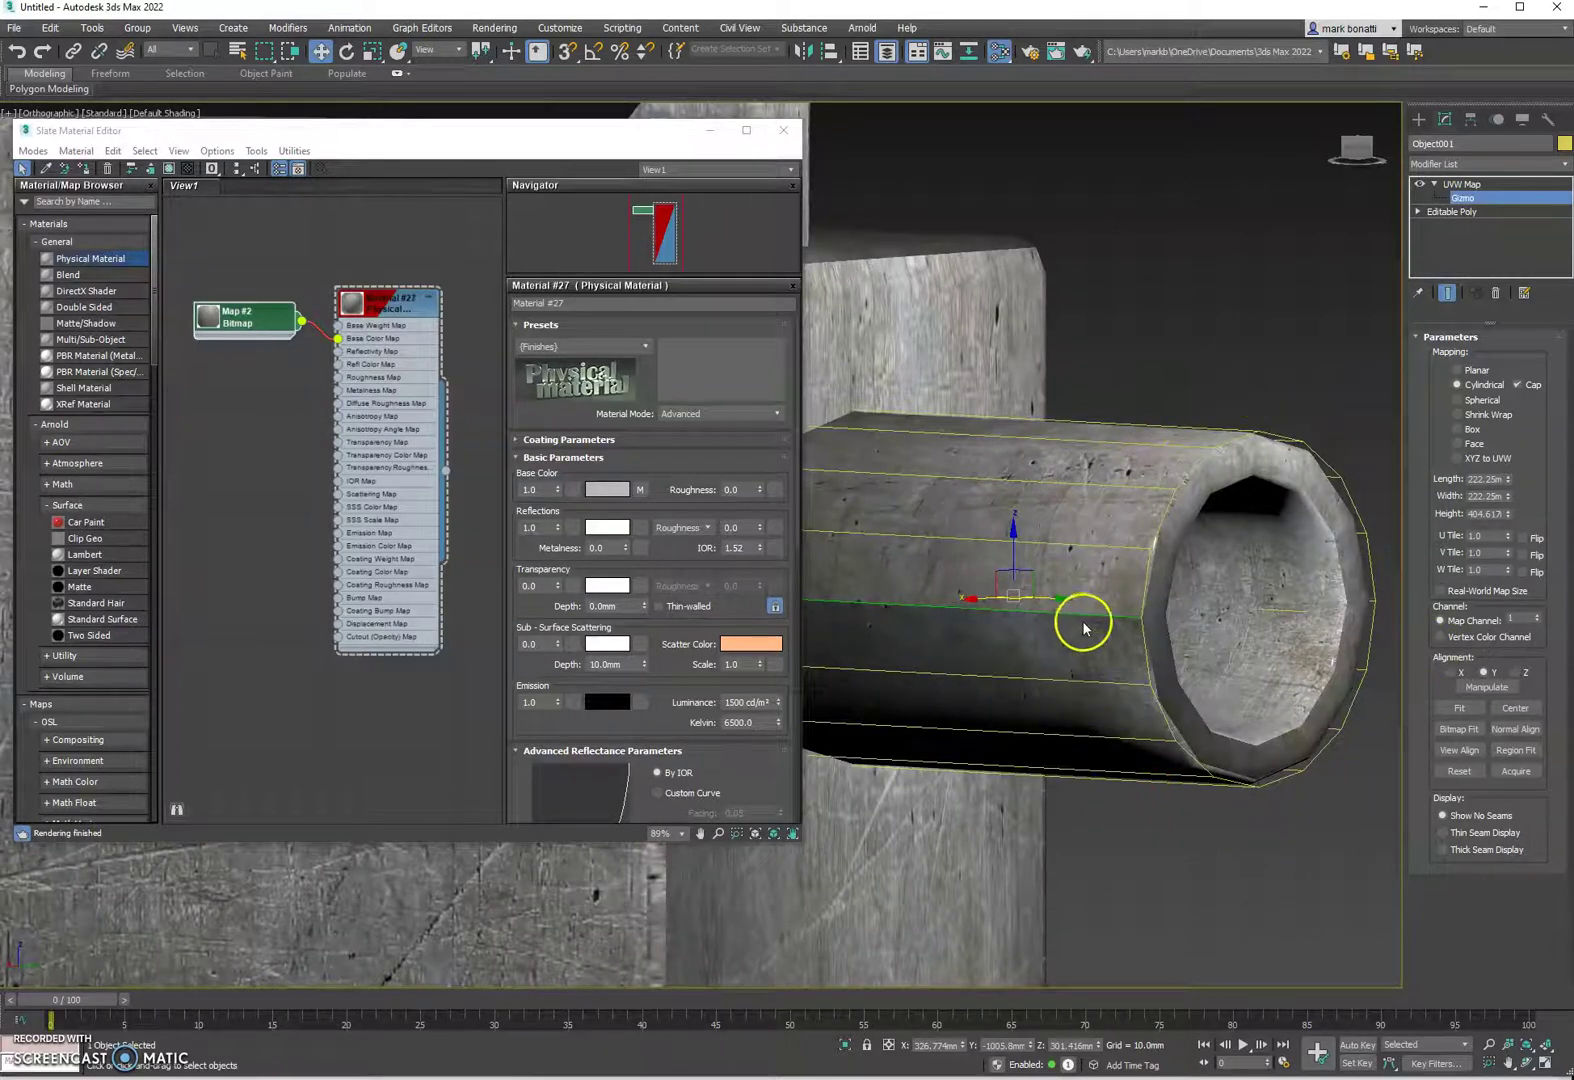
{"action": "scroll", "coordinate": [1087, 700], "scroll_direction": "down", "scroll_amount": 2}
{"action": "middle_click_drag", "start_coordinate": [1082, 692], "coordinate": [1122, 702], "text": "alt"}
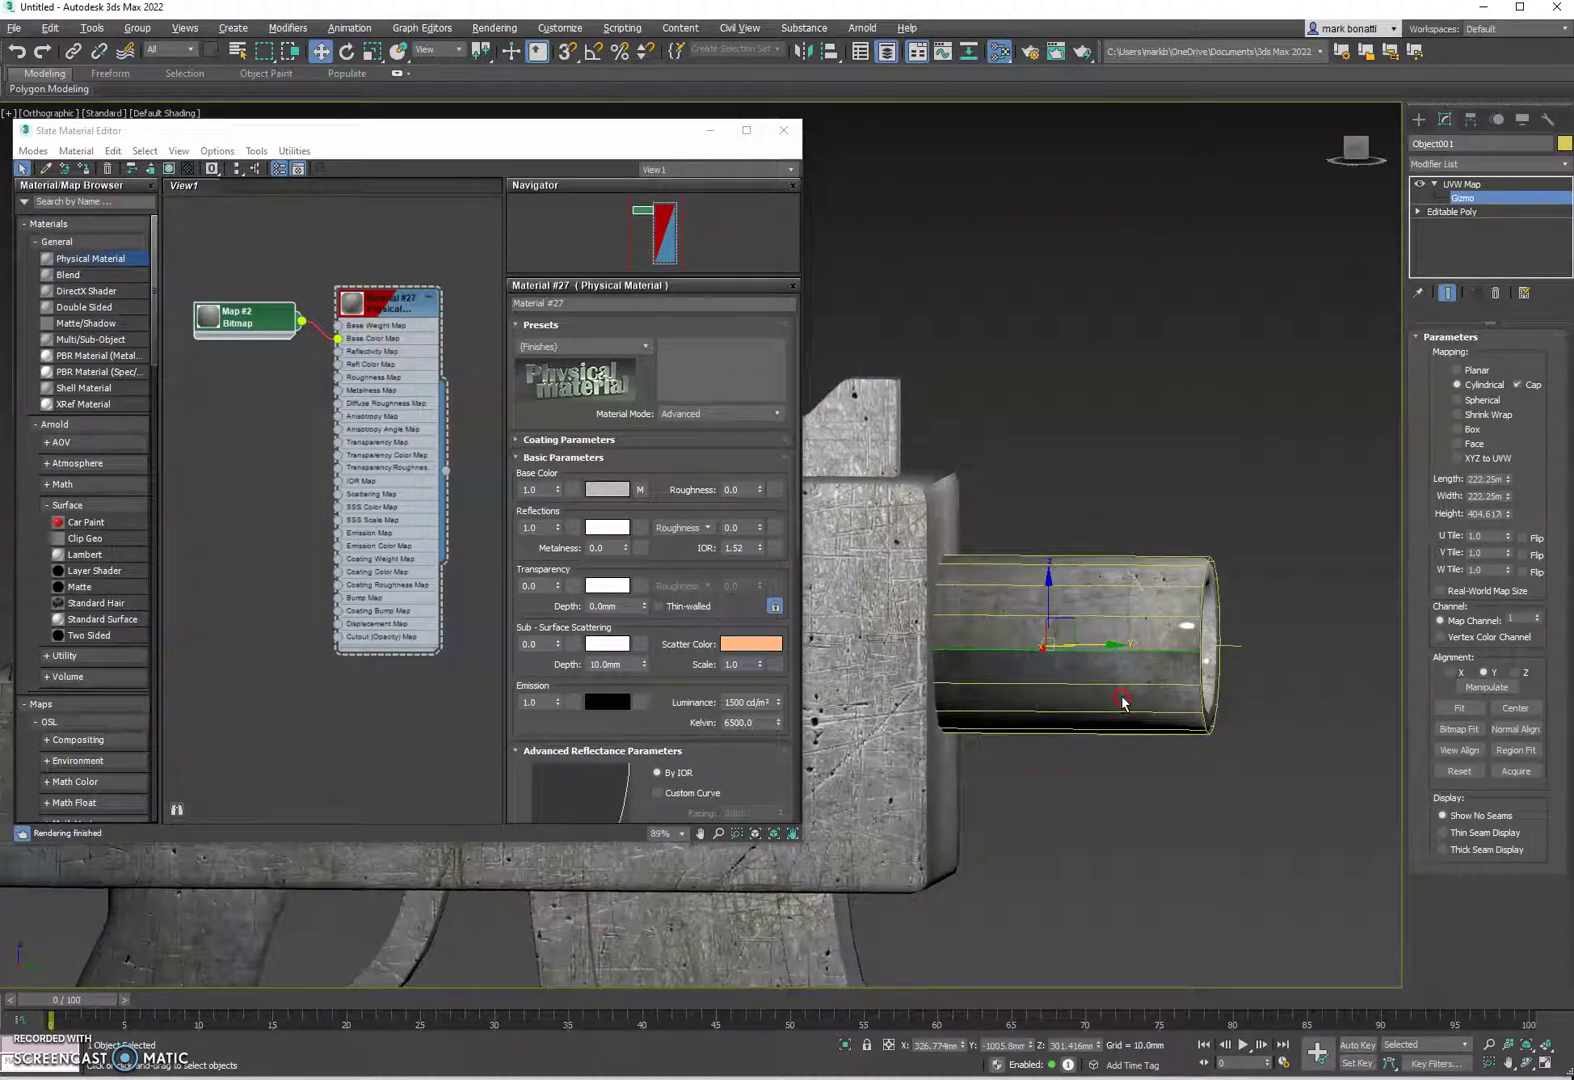
{"action": "left_click", "coordinate": [350, 52]}
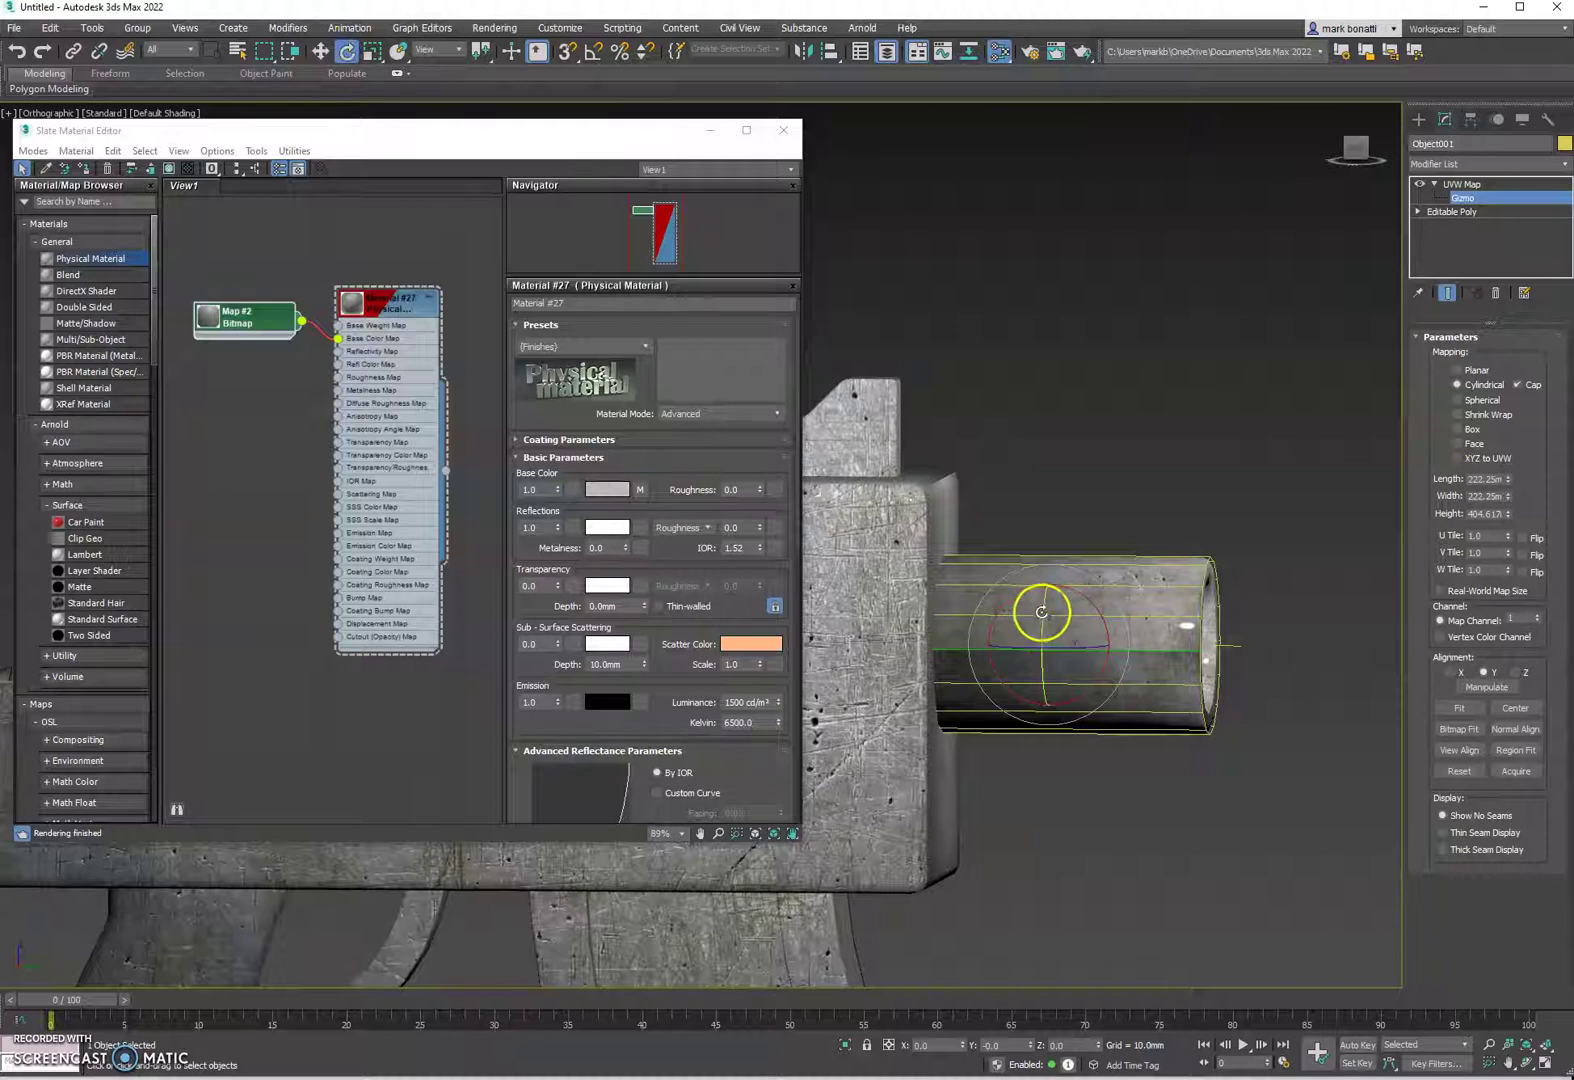
{"action": "left_click_drag", "start_coordinate": [1044, 609], "coordinate": [1047, 446]}
{"action": "middle_click_drag", "start_coordinate": [1340, 843], "coordinate": [1226, 750], "text": "alt"}
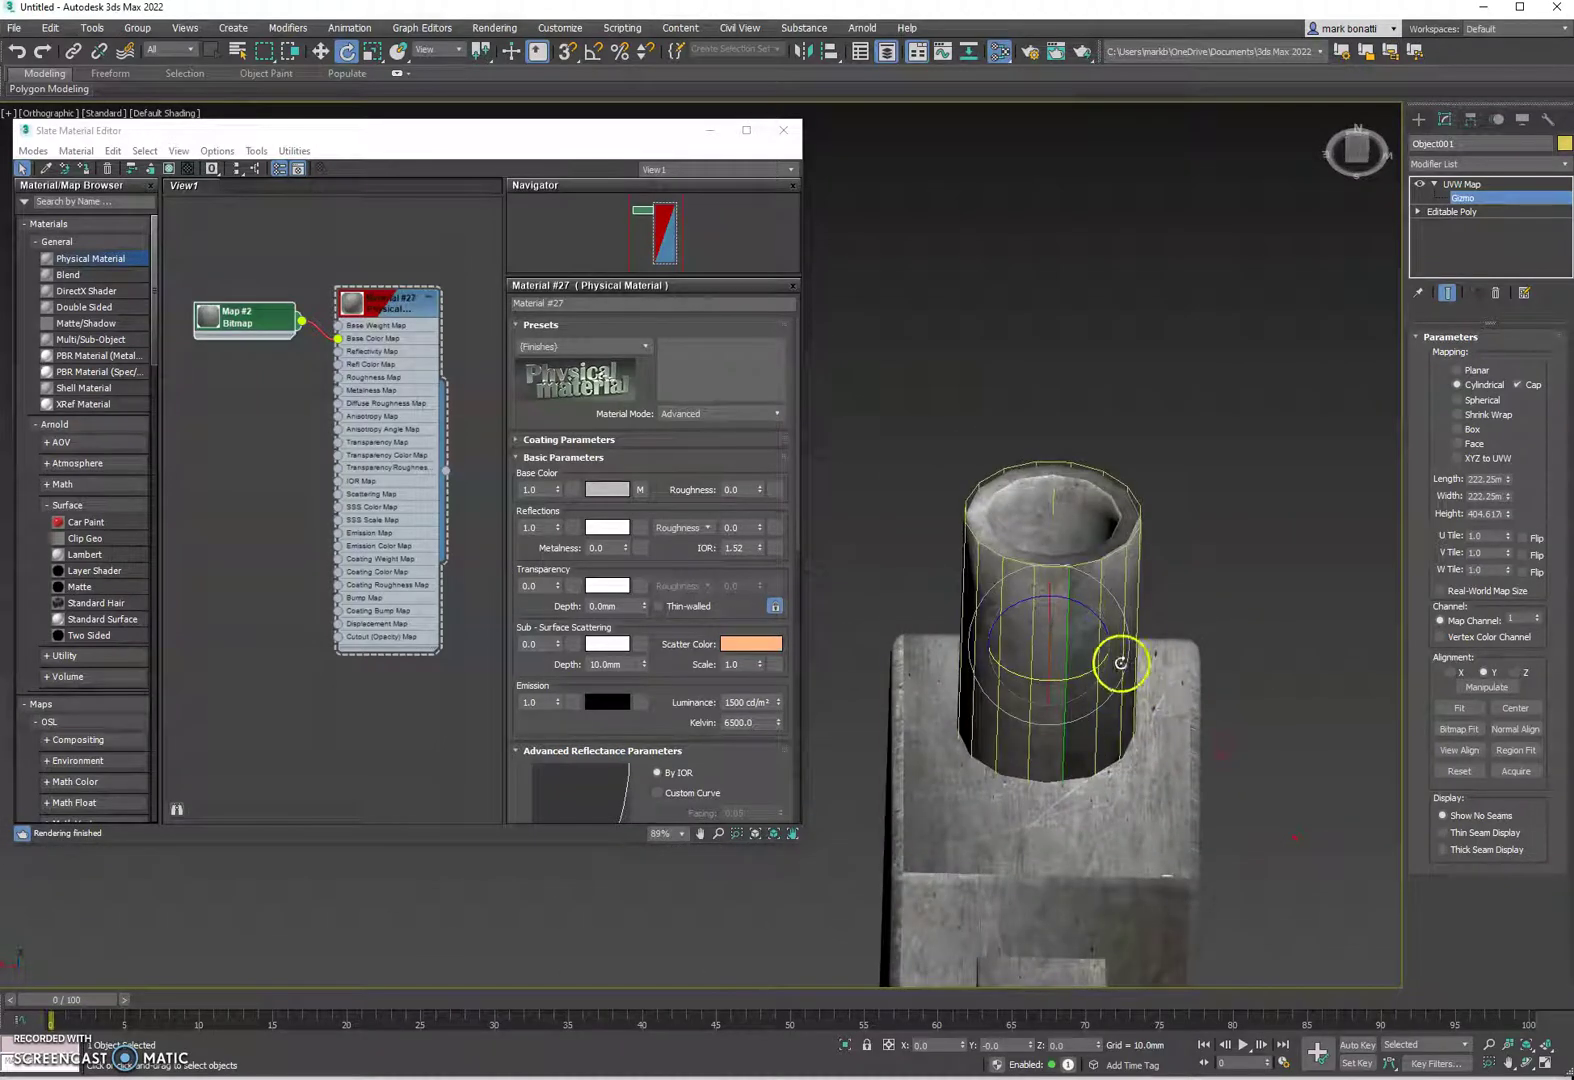
{"action": "left_click", "coordinate": [1476, 187]}
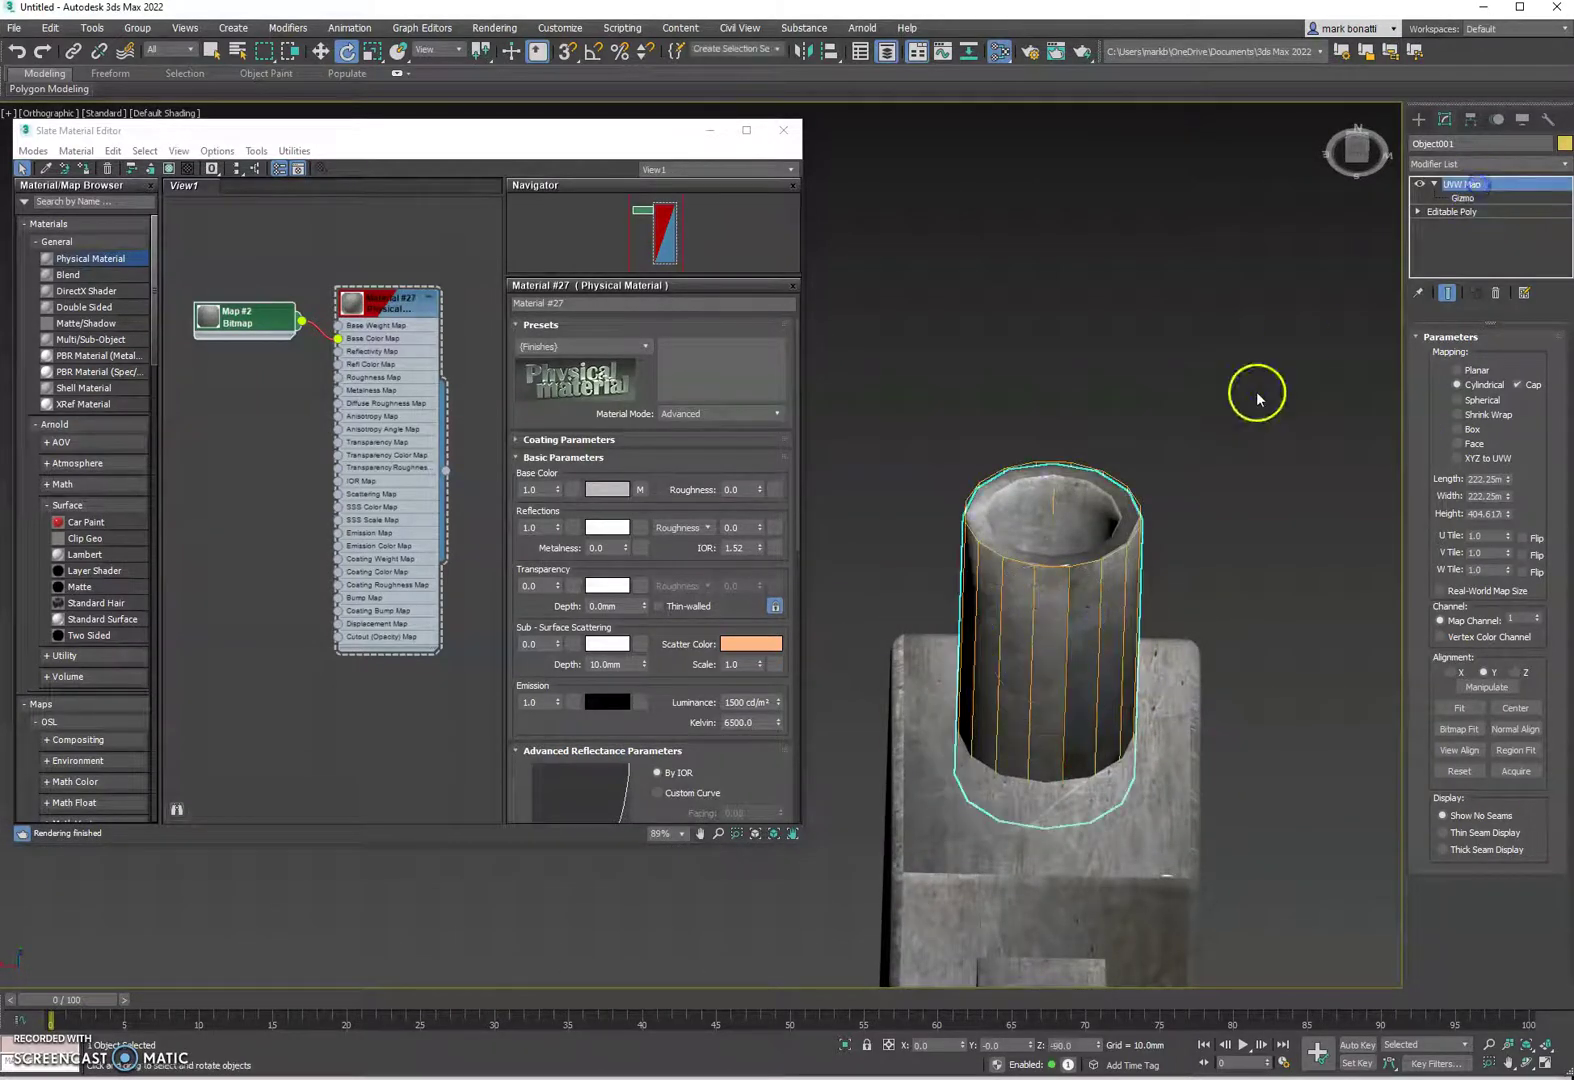
{"action": "left_click", "coordinate": [1258, 394]}
Step: Detach the grip element from the gun body's Editable Poly as a separate object named Object002
{"action": "scroll", "coordinate": [1196, 728], "scroll_direction": "down", "scroll_amount": 5}
{"action": "middle_click_drag", "start_coordinate": [1194, 719], "coordinate": [1326, 734], "text": "alt"}
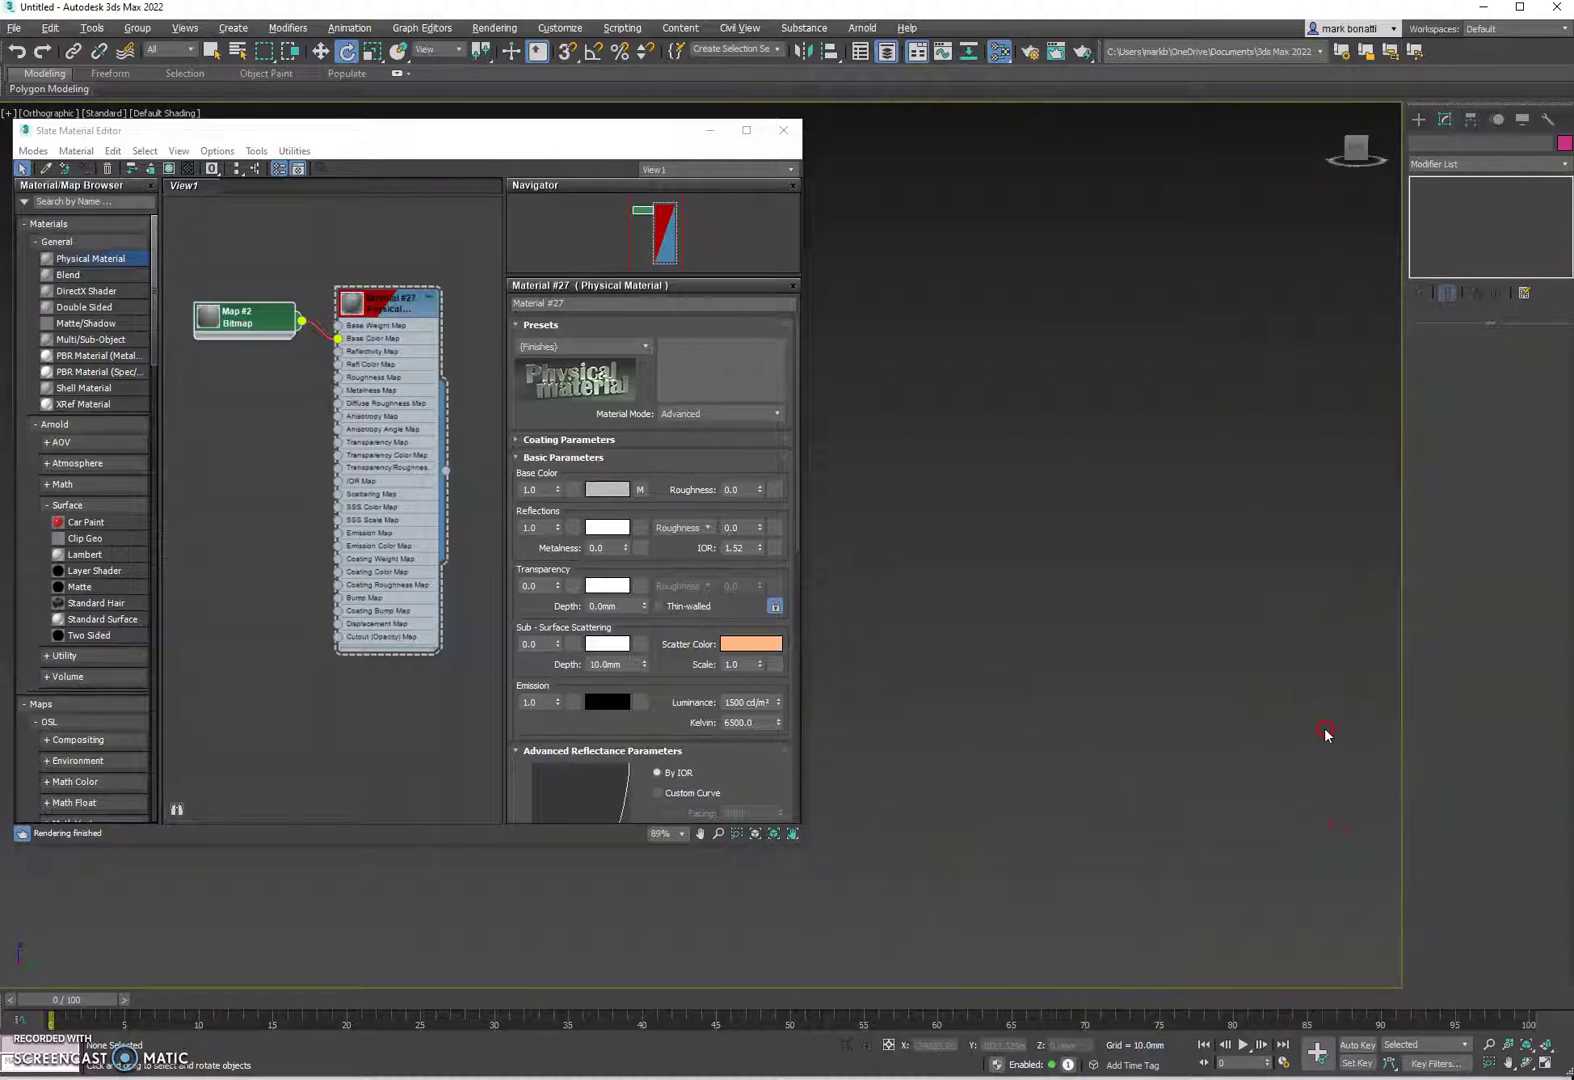
{"action": "scroll", "coordinate": [1292, 753], "scroll_direction": "down", "scroll_amount": 4}
{"action": "middle_click_drag", "start_coordinate": [1128, 783], "coordinate": [1461, 769]}
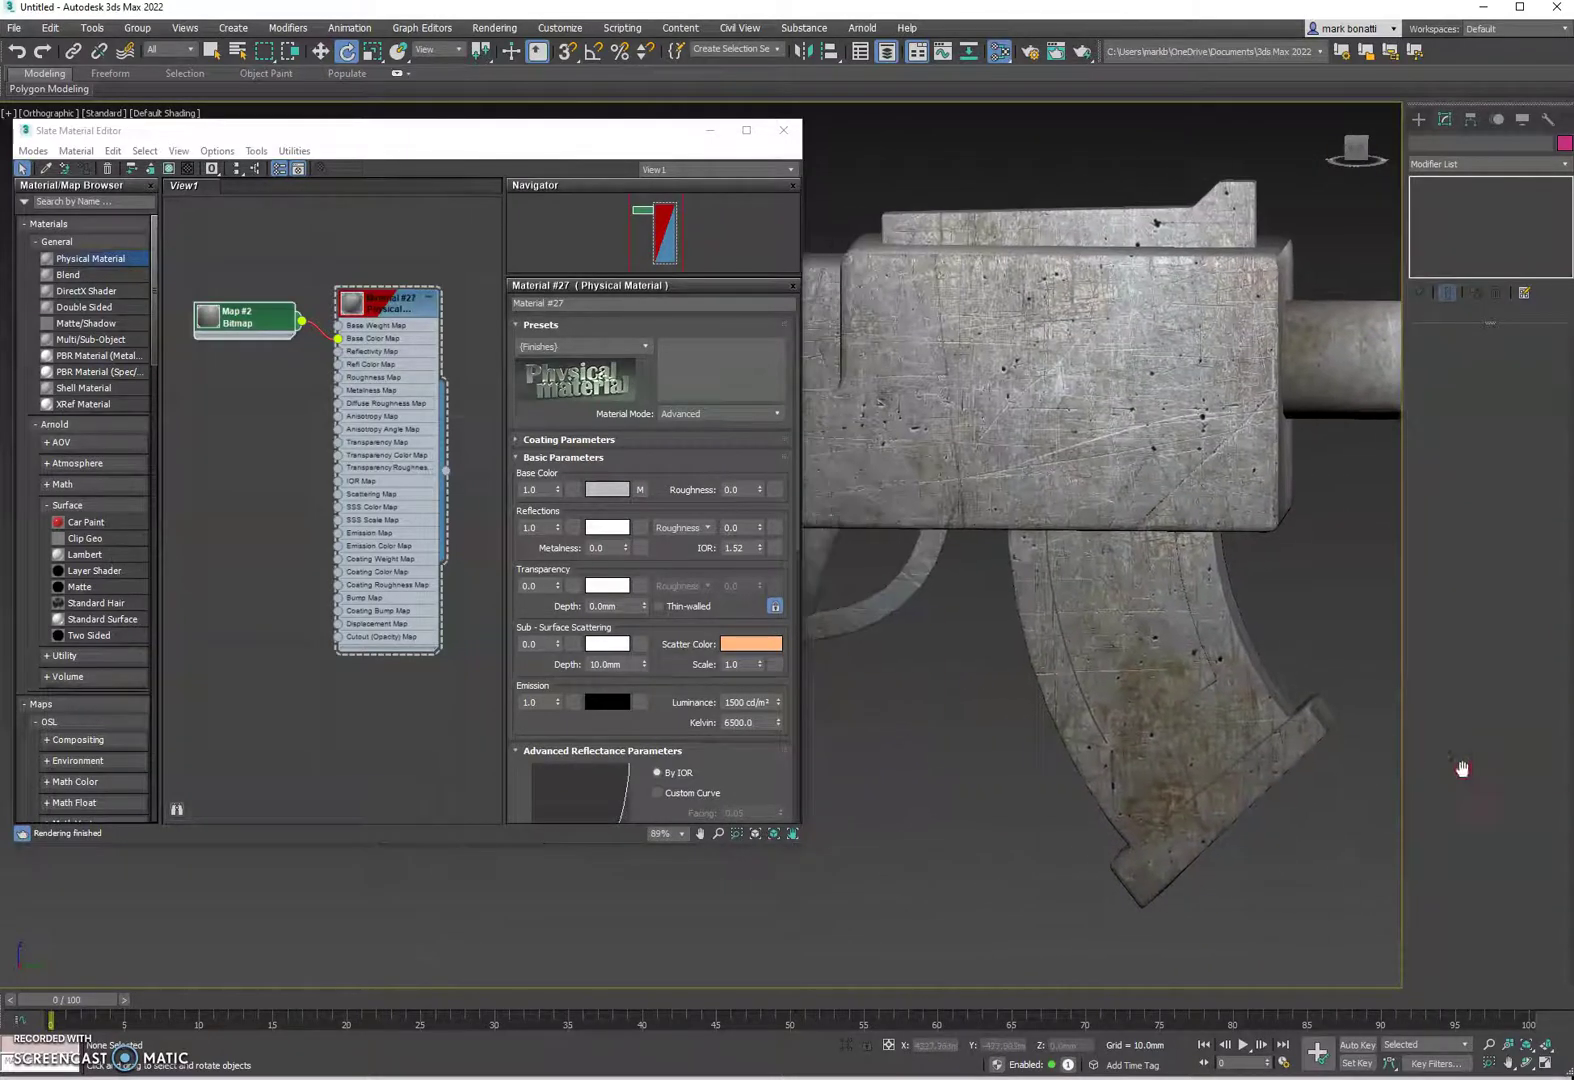
{"action": "scroll", "coordinate": [1188, 769], "scroll_direction": "down", "scroll_amount": 5}
{"action": "scroll", "coordinate": [1188, 769], "scroll_direction": "up", "scroll_amount": 6}
{"action": "left_click", "coordinate": [1033, 687]}
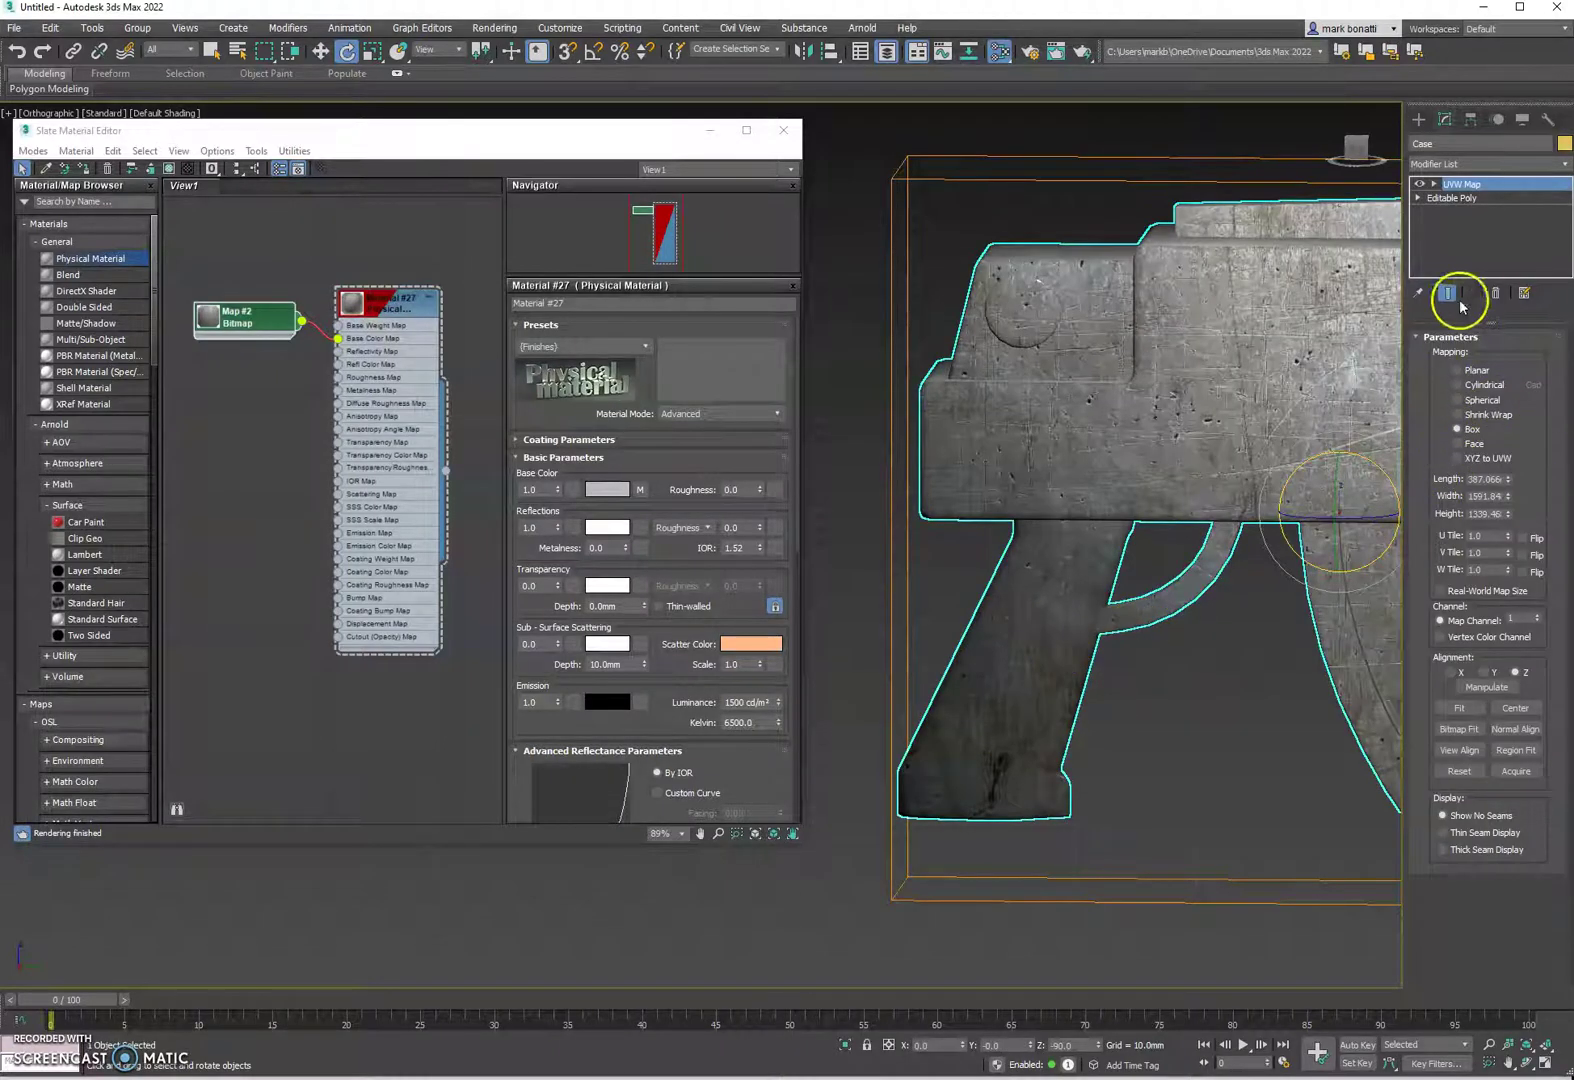
{"action": "left_click", "coordinate": [1462, 197]}
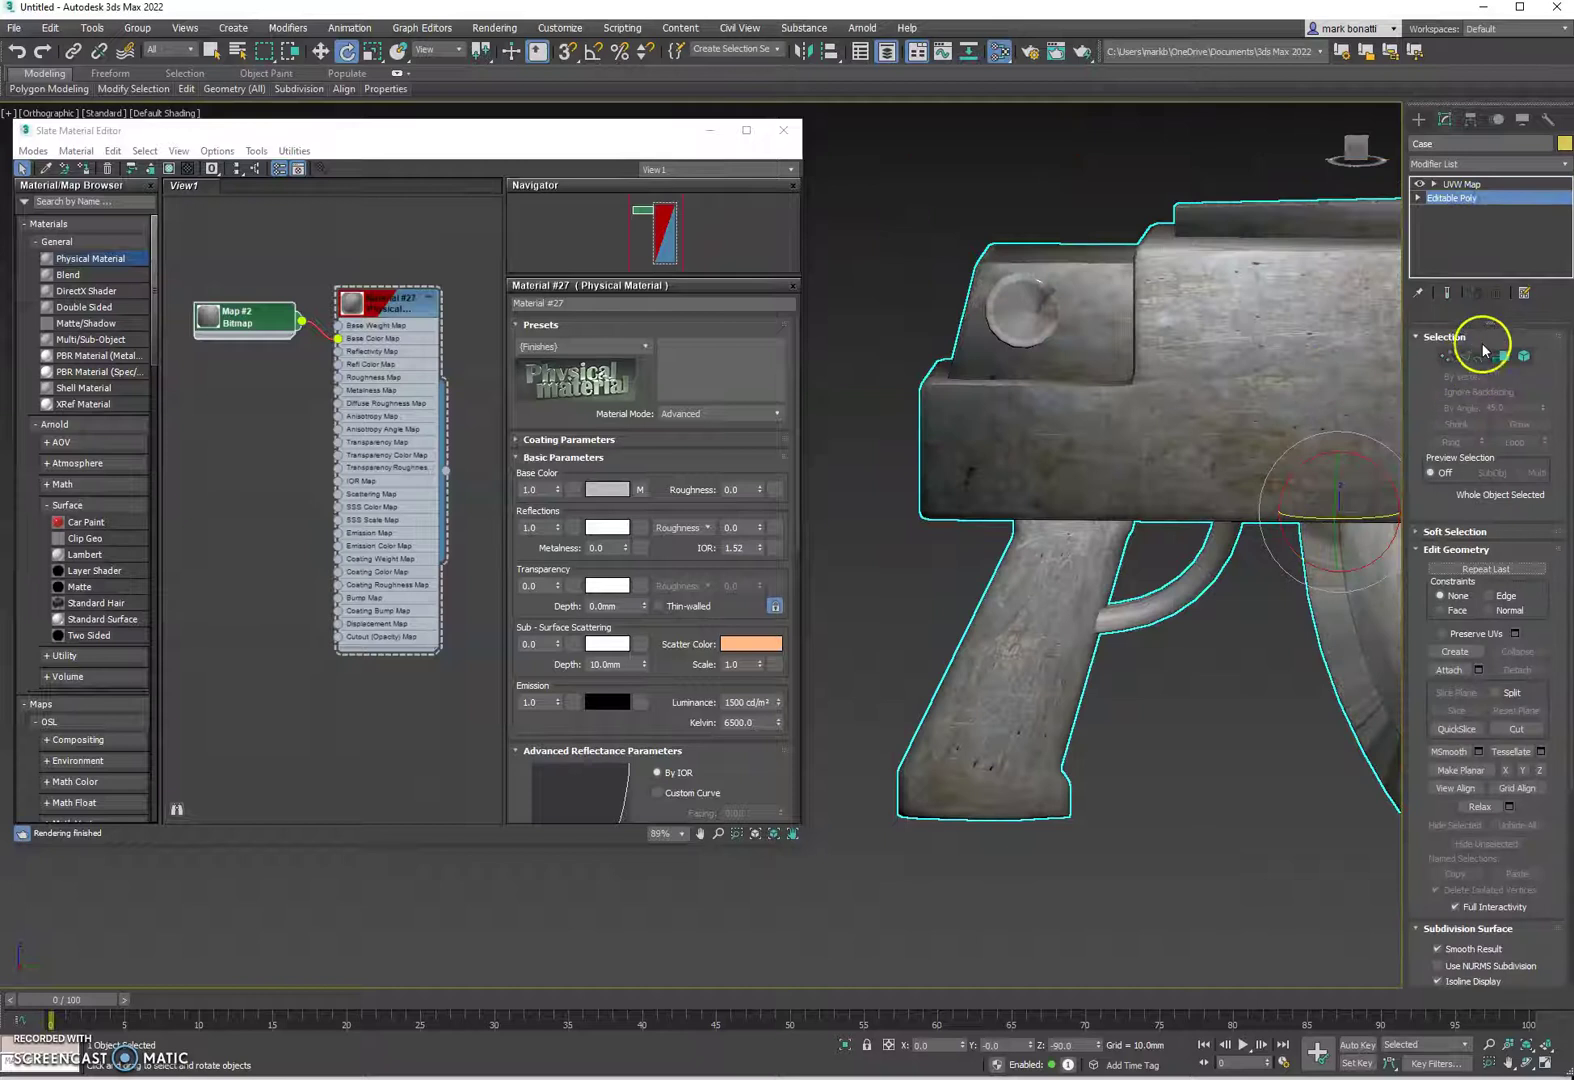
{"action": "left_click", "coordinate": [1524, 356]}
{"action": "left_click", "coordinate": [1035, 685]}
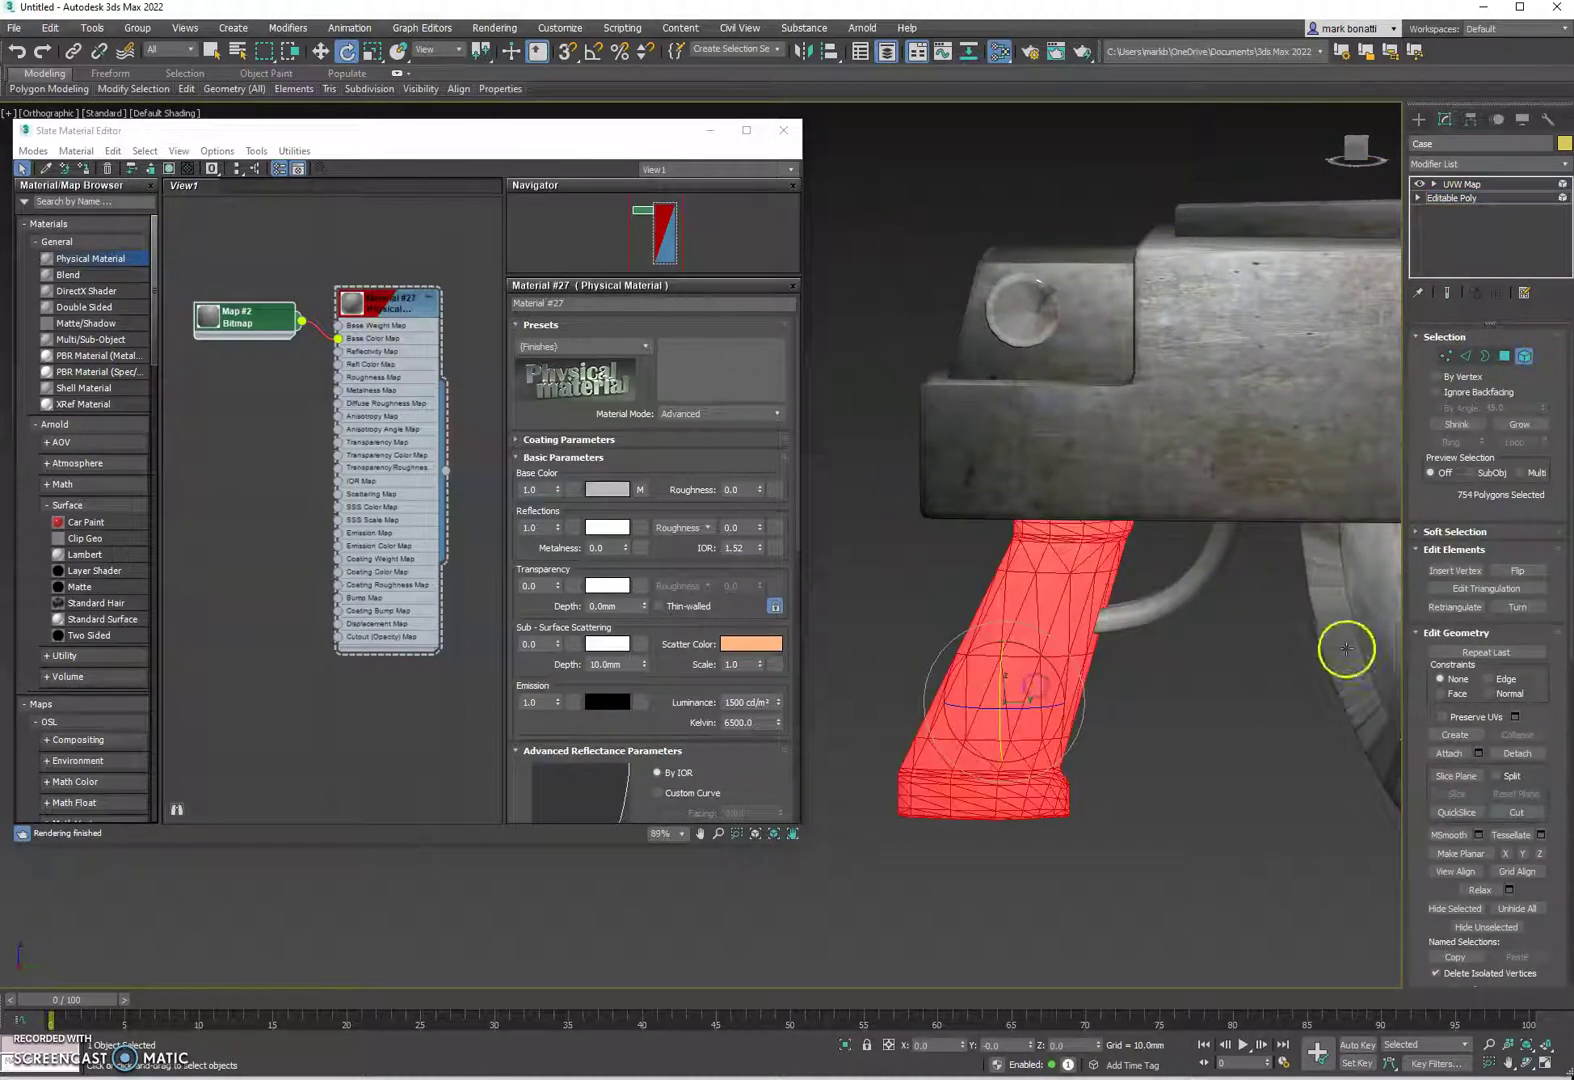
{"action": "left_click", "coordinate": [1517, 753]}
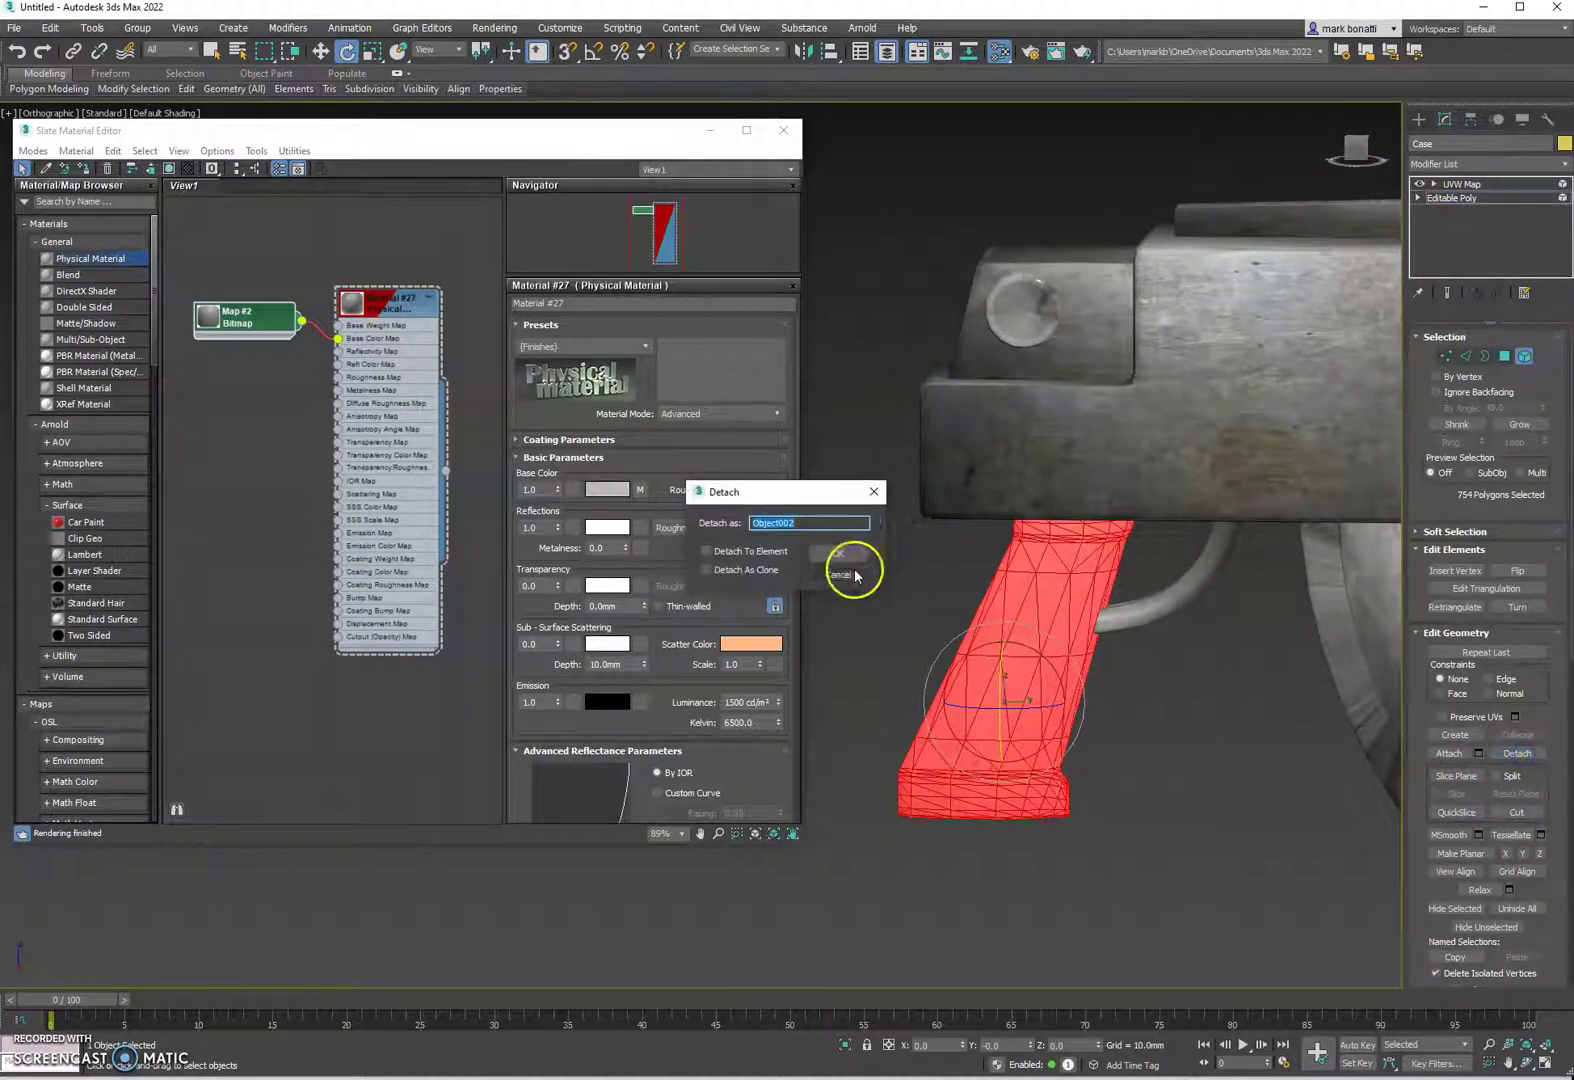
{"action": "left_click", "coordinate": [844, 554]}
Step: Create a second Physical Material and load the dark leather-like image from the Material Vids folder as its Base Color bitmap
{"action": "middle_click_drag", "start_coordinate": [305, 664], "coordinate": [292, 597]}
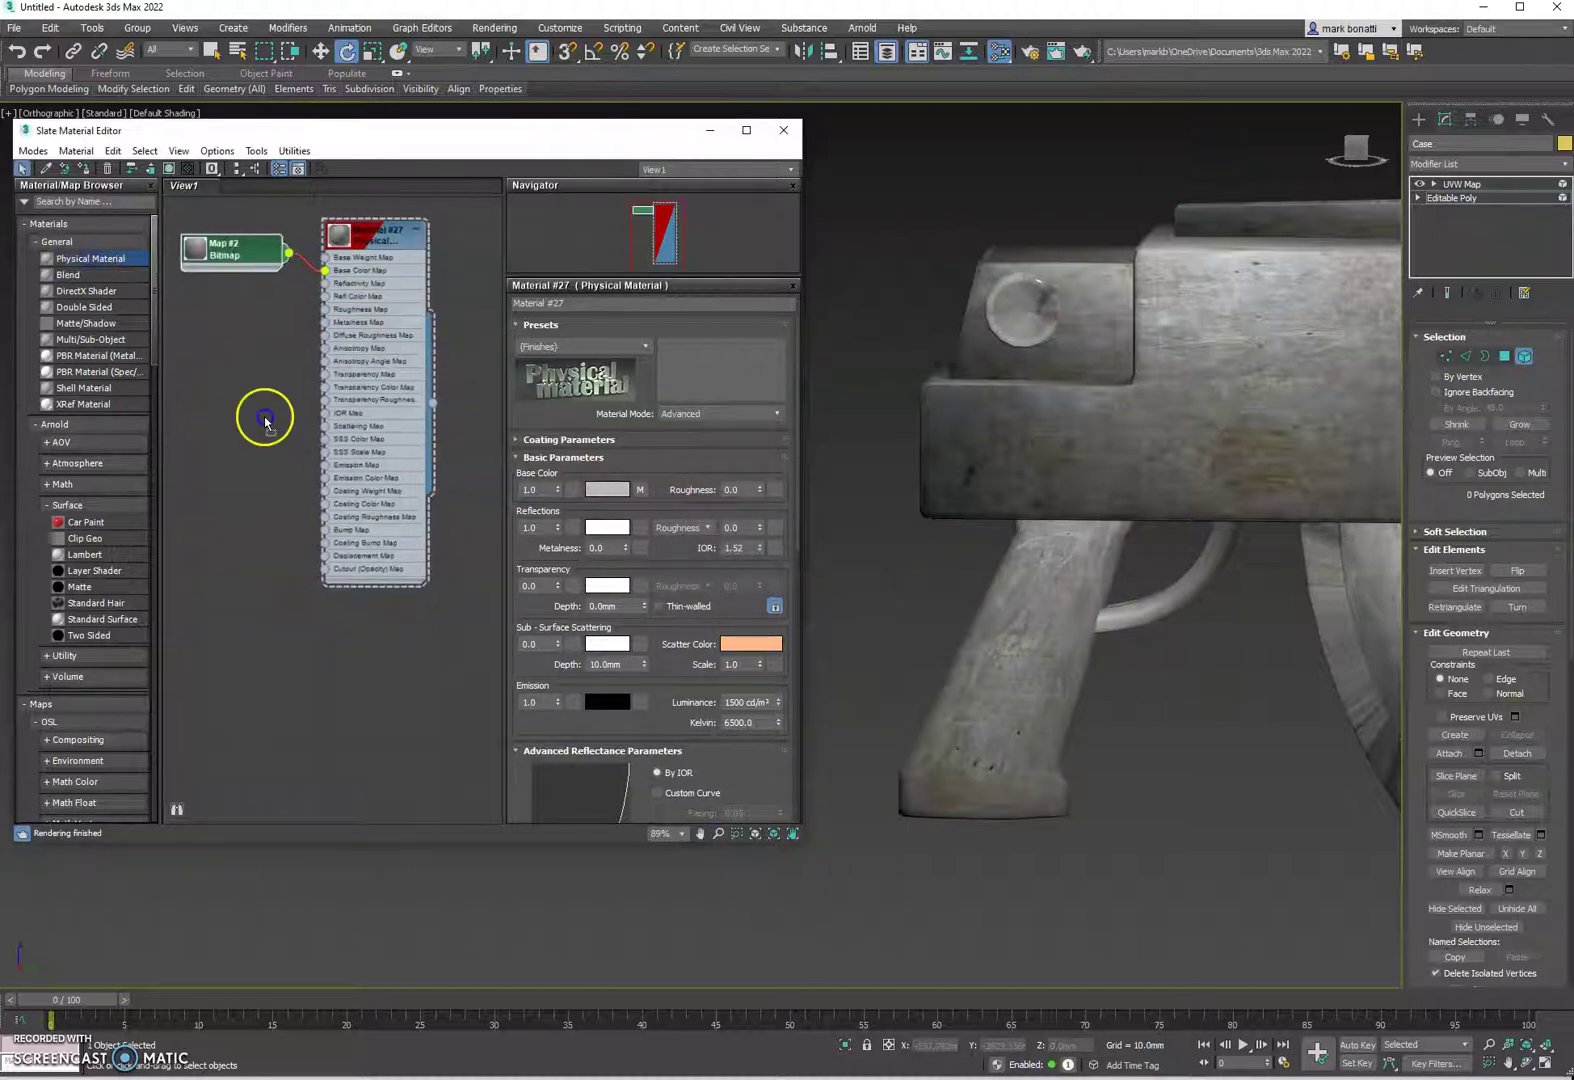
{"action": "left_click_drag", "start_coordinate": [376, 650], "coordinate": [376, 650]}
{"action": "scroll", "coordinate": [341, 704], "scroll_direction": "up", "scroll_amount": 1}
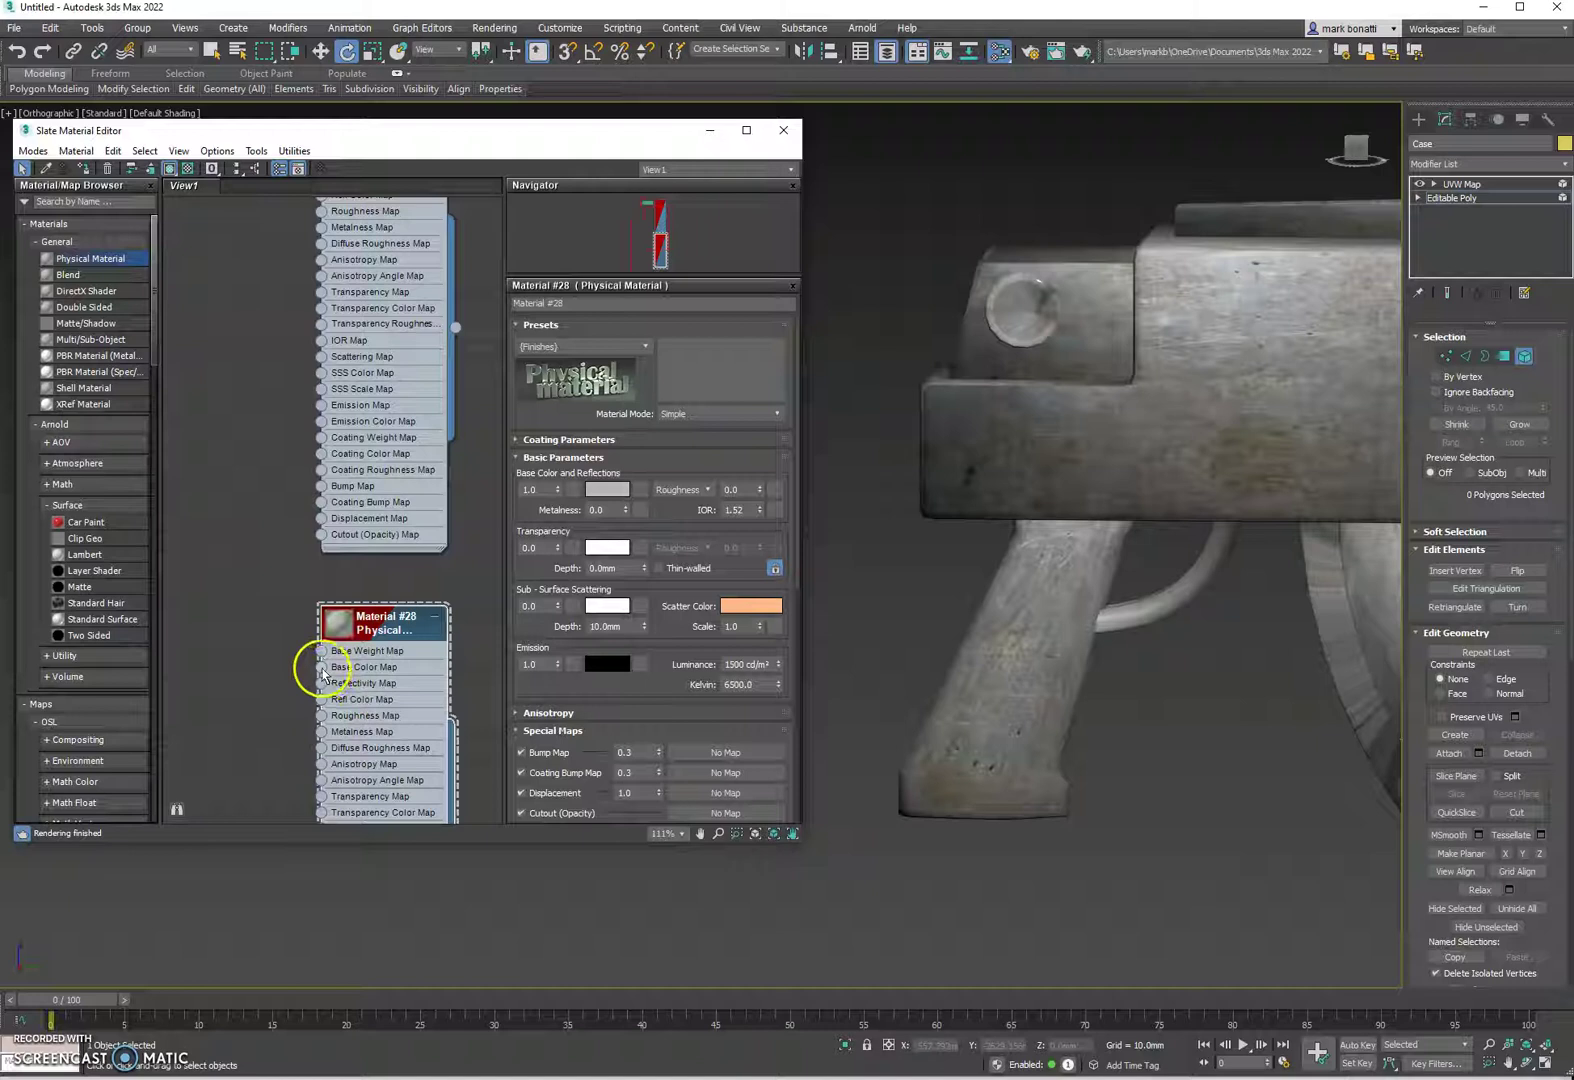
{"action": "left_click_drag", "start_coordinate": [262, 647], "coordinate": [243, 612]}
{"action": "mouse_move", "coordinate": [298, 638]}
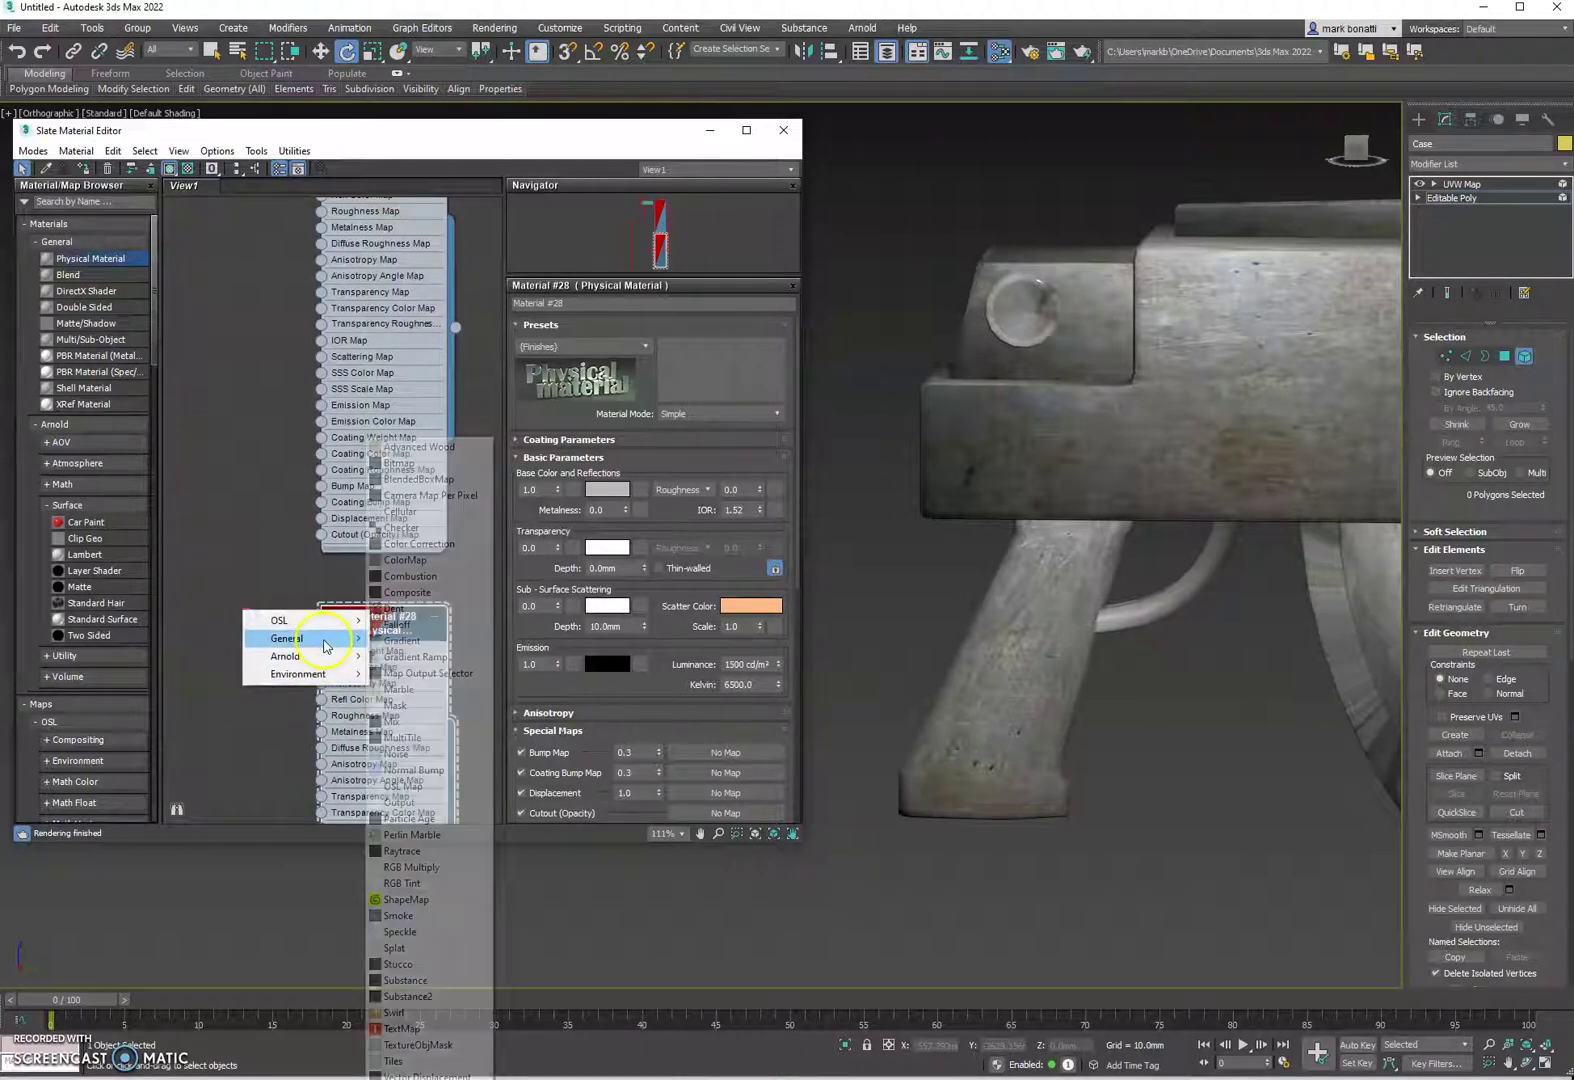
{"action": "left_click", "coordinate": [400, 463]}
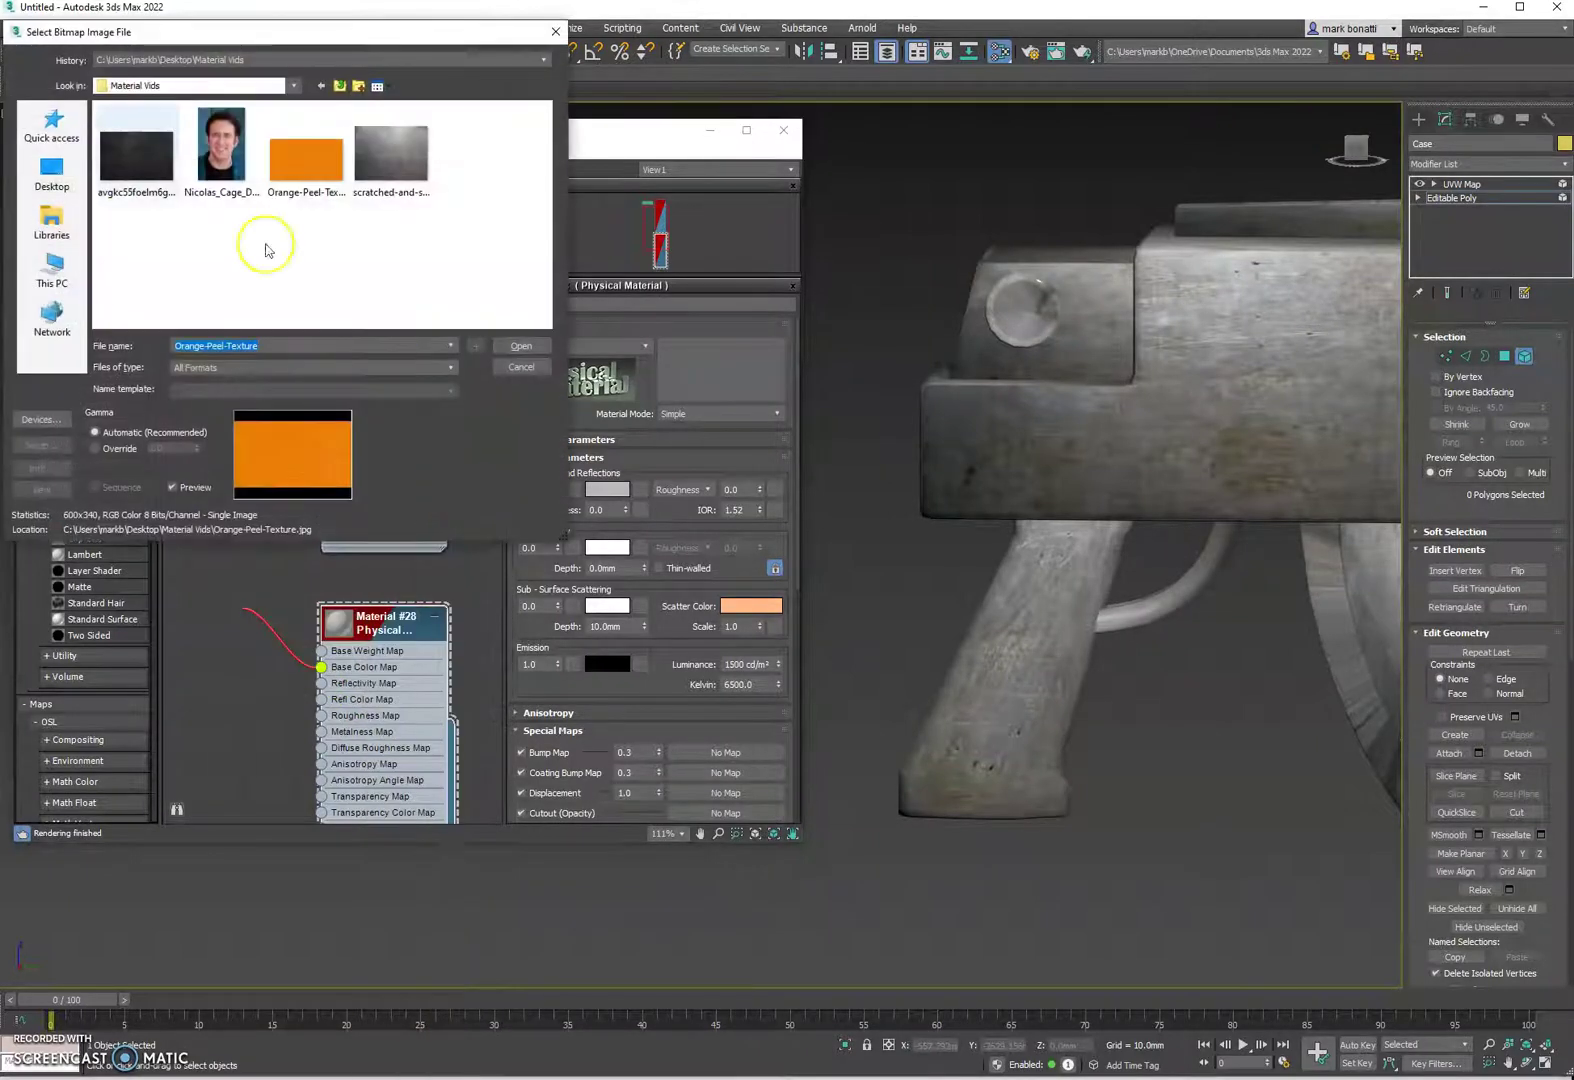
{"action": "left_click", "coordinate": [140, 157]}
{"action": "double_click", "coordinate": [152, 172]}
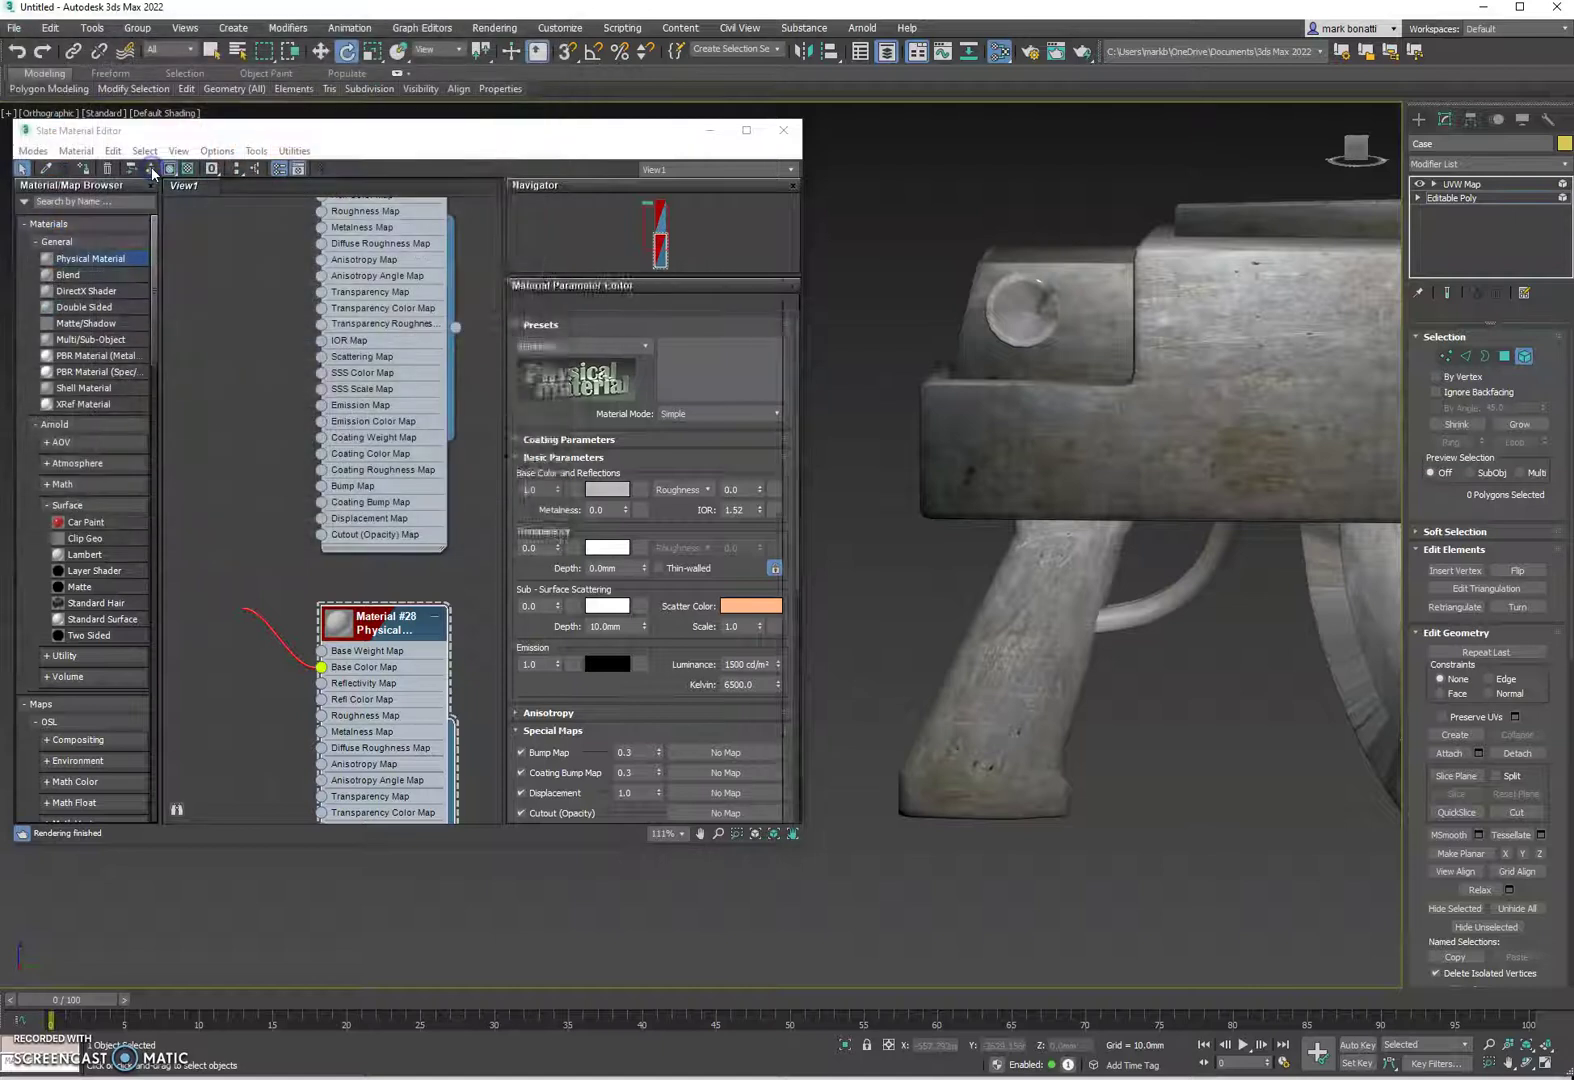
{"action": "middle_click_drag", "start_coordinate": [446, 691], "coordinate": [406, 501]}
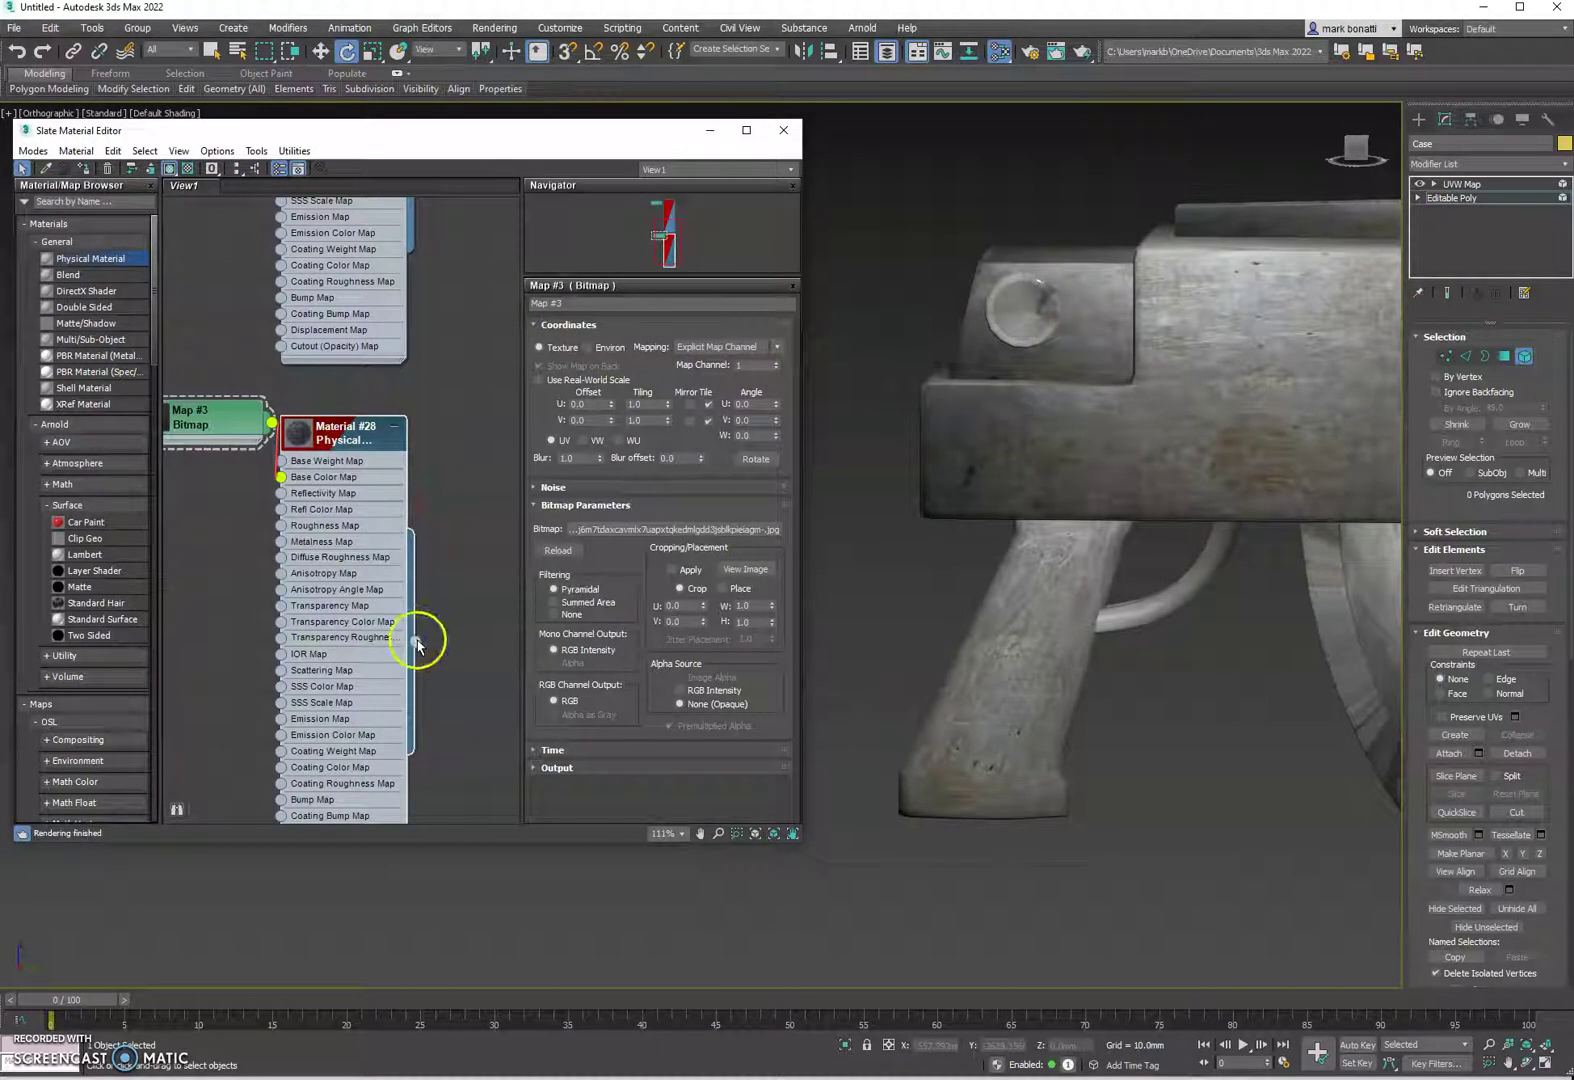
Step: Apply the new dark leather-like material to the detached grip, check its texture, and leave the gun body's element editing
{"action": "left_click_drag", "start_coordinate": [762, 702], "coordinate": [1014, 683]}
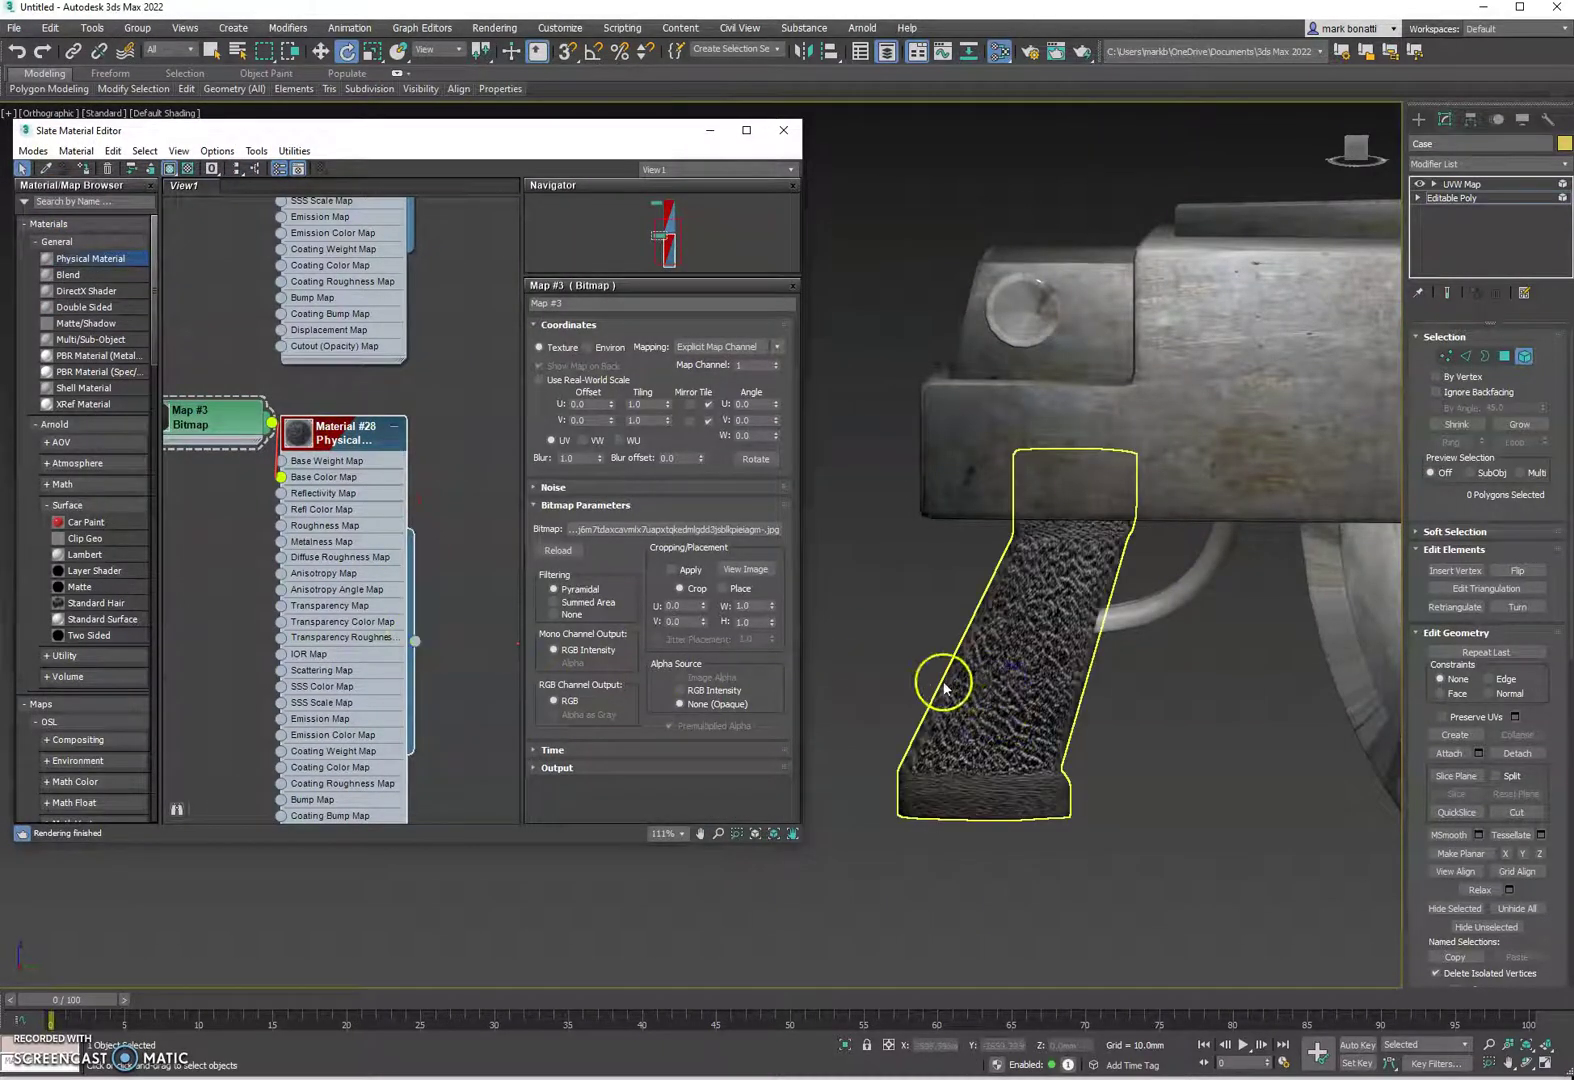
{"action": "scroll", "coordinate": [1032, 642], "scroll_direction": "up", "scroll_amount": 4}
{"action": "scroll", "coordinate": [1057, 710], "scroll_direction": "up", "scroll_amount": 2}
{"action": "scroll", "coordinate": [1057, 693], "scroll_direction": "down", "scroll_amount": 4}
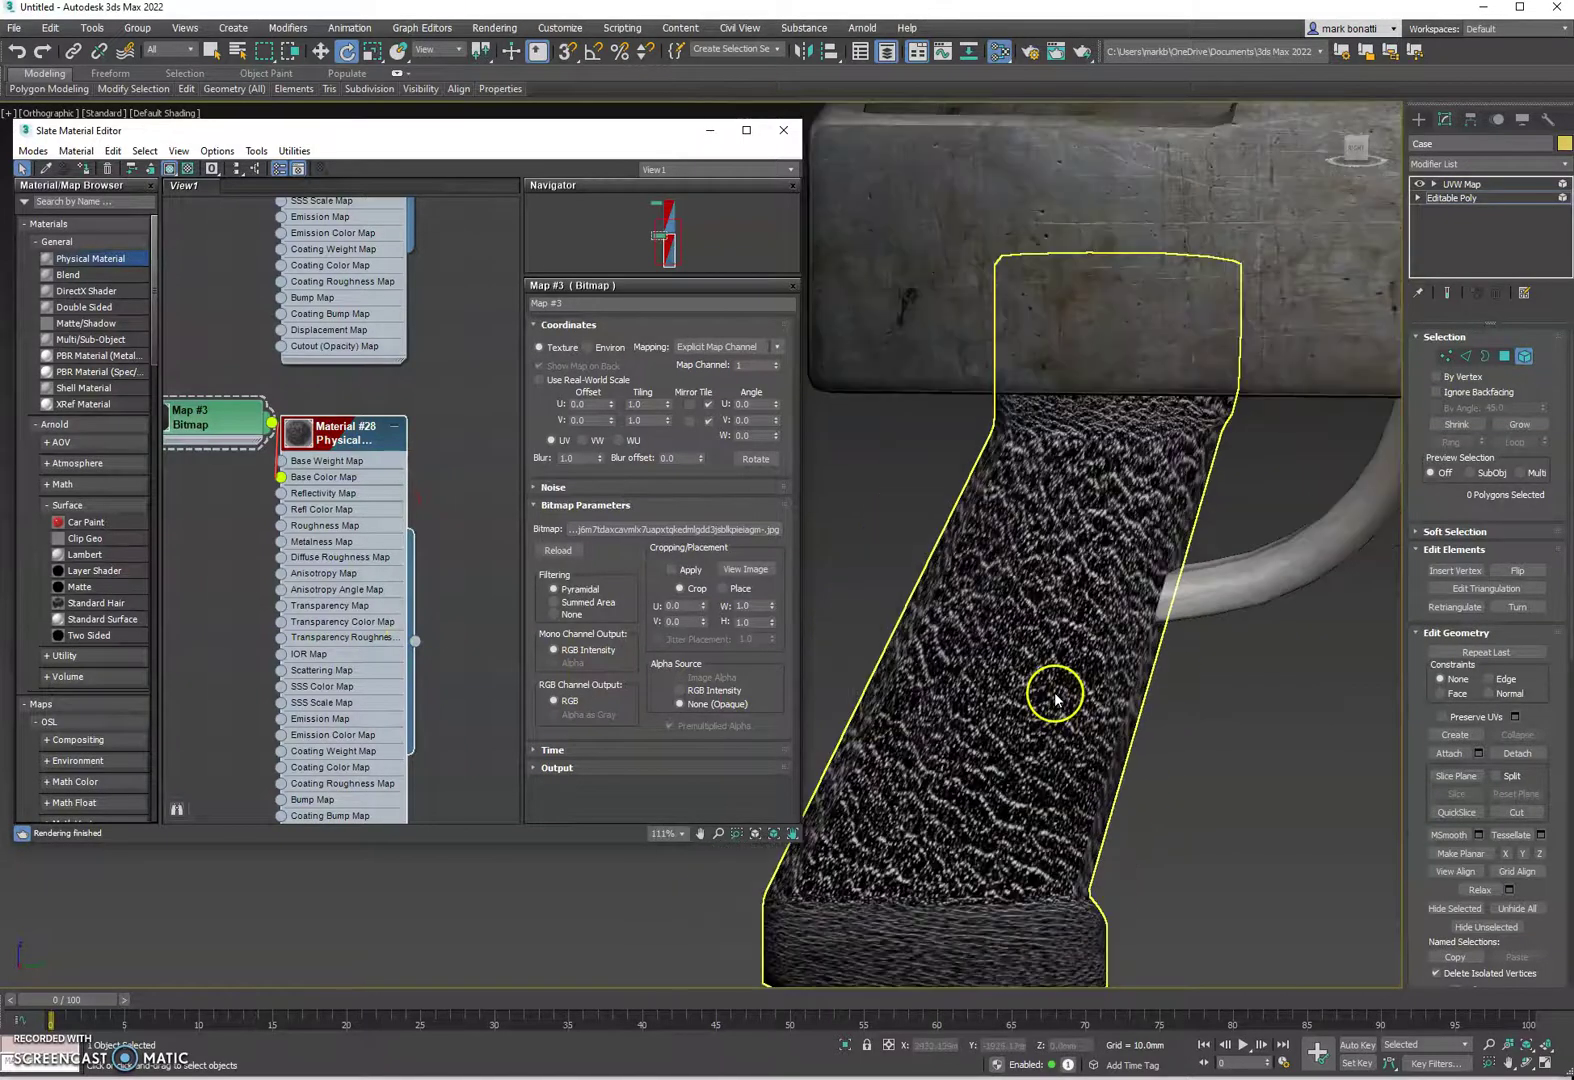
{"action": "middle_click_drag", "start_coordinate": [1100, 692], "coordinate": [1036, 688], "text": "alt"}
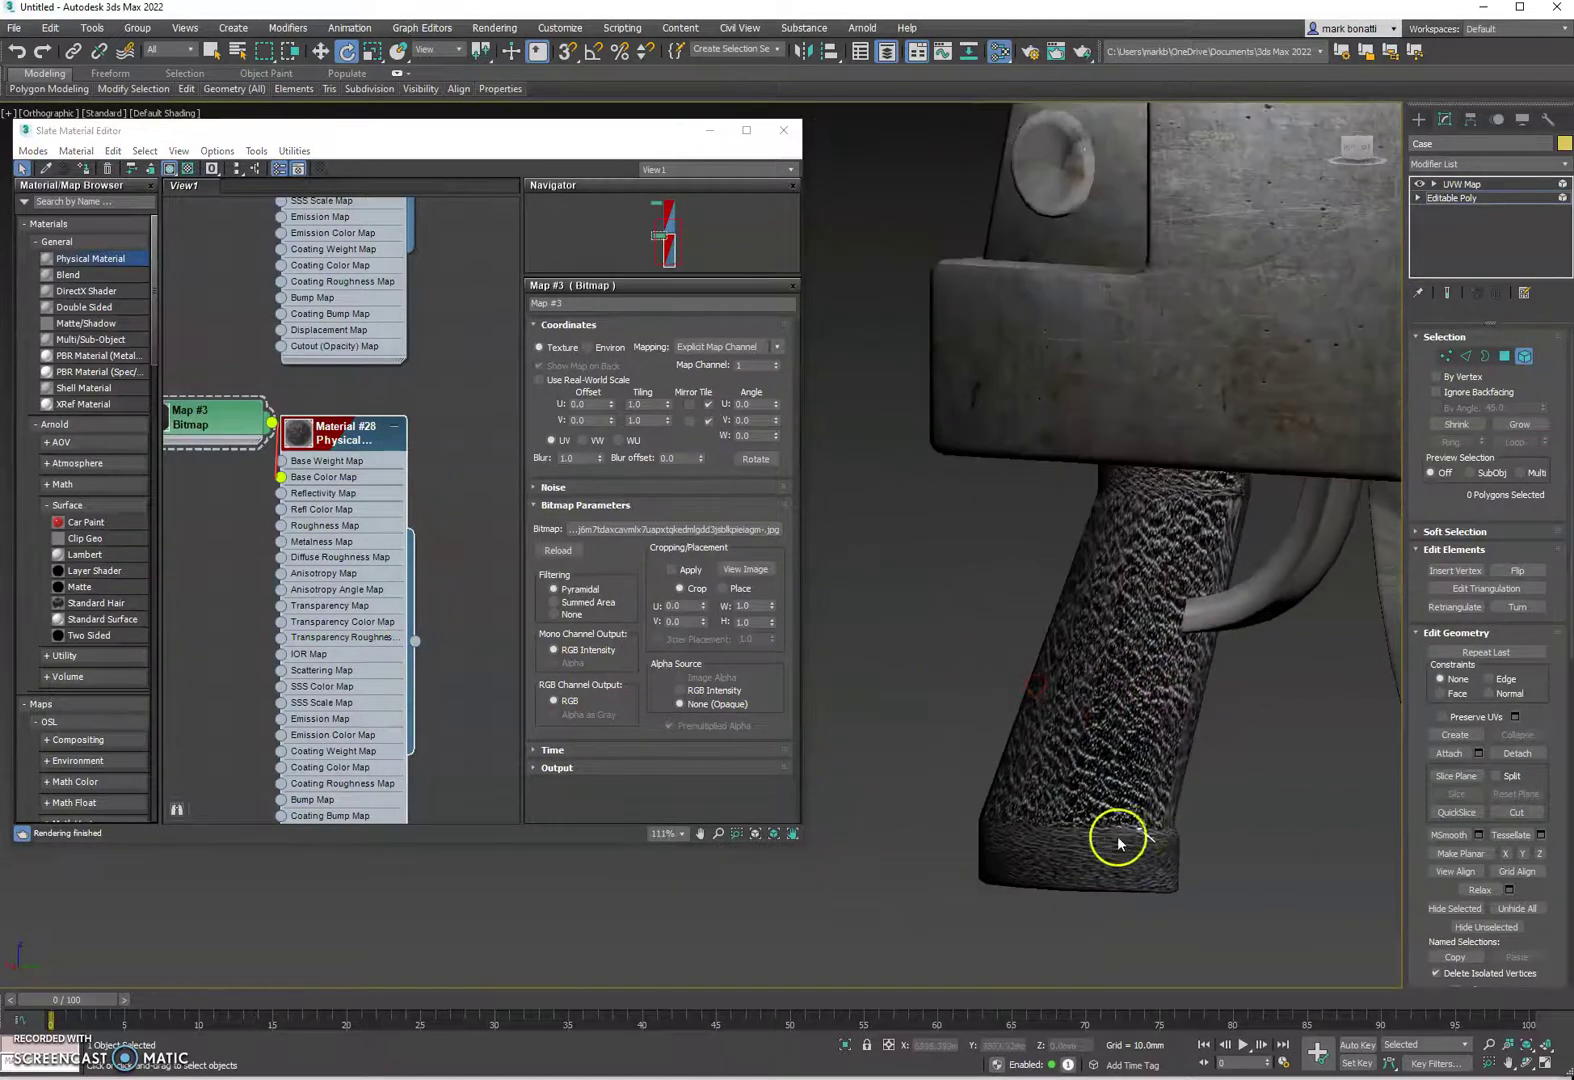
{"action": "scroll", "coordinate": [1240, 490], "scroll_direction": "up", "scroll_amount": 4}
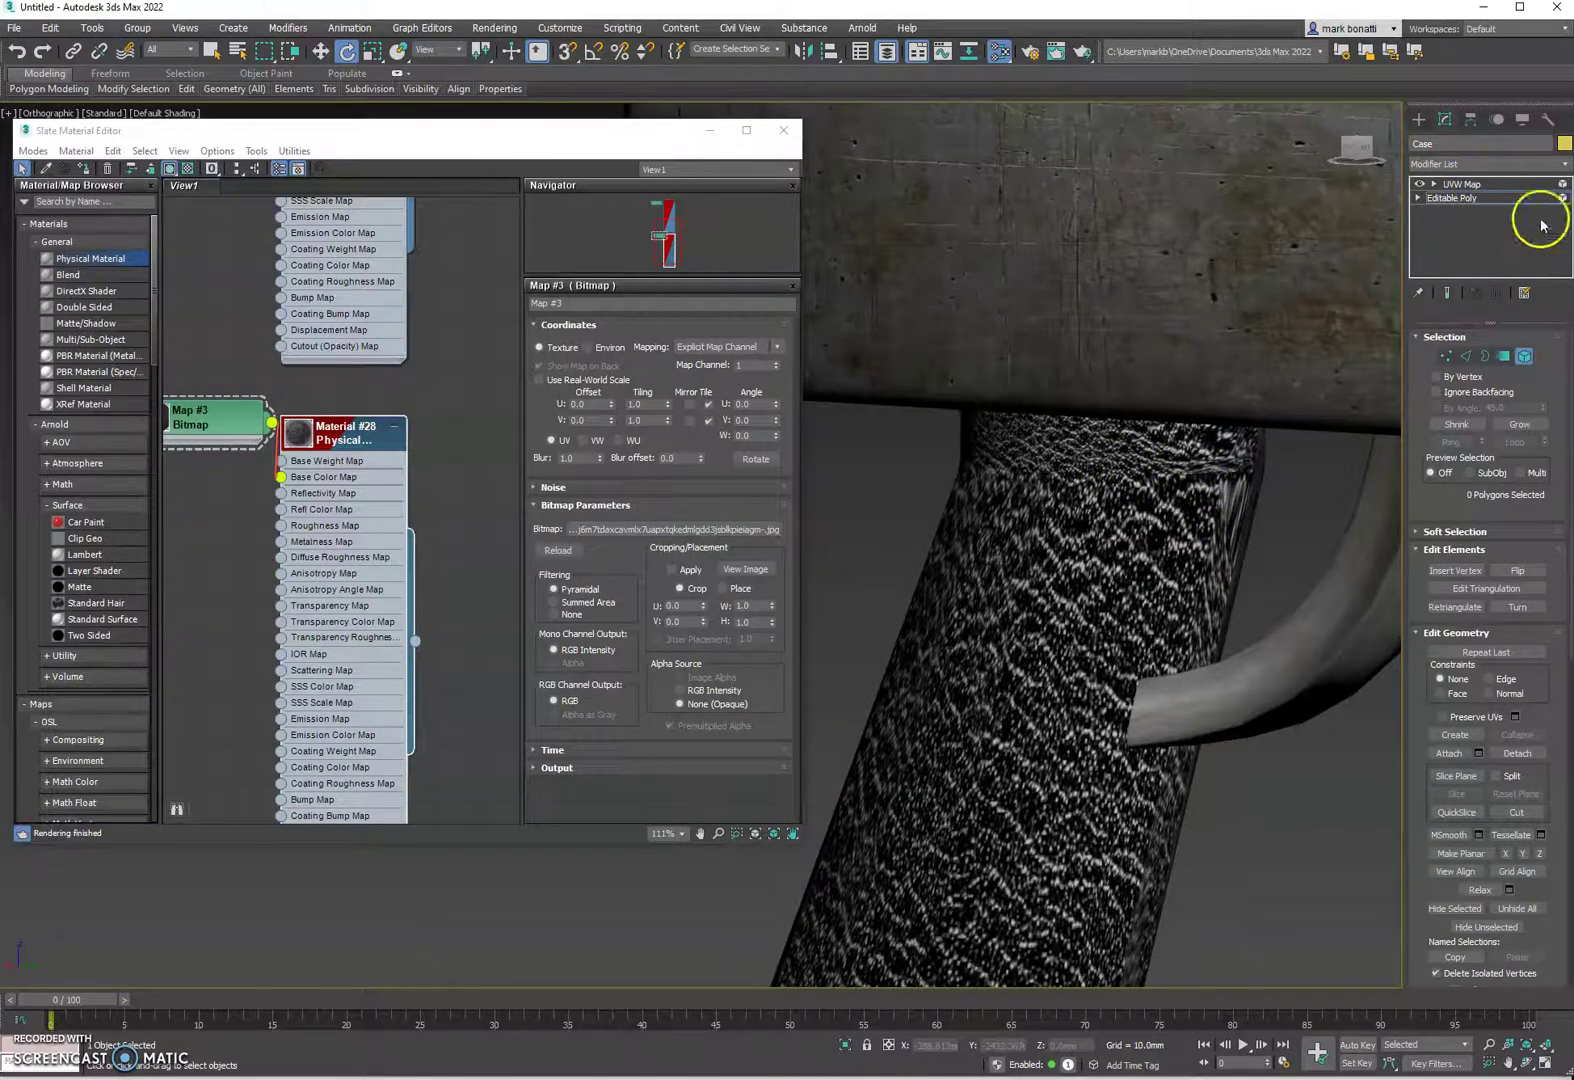
{"action": "left_click", "coordinate": [1520, 360]}
{"action": "left_click", "coordinate": [1468, 184]}
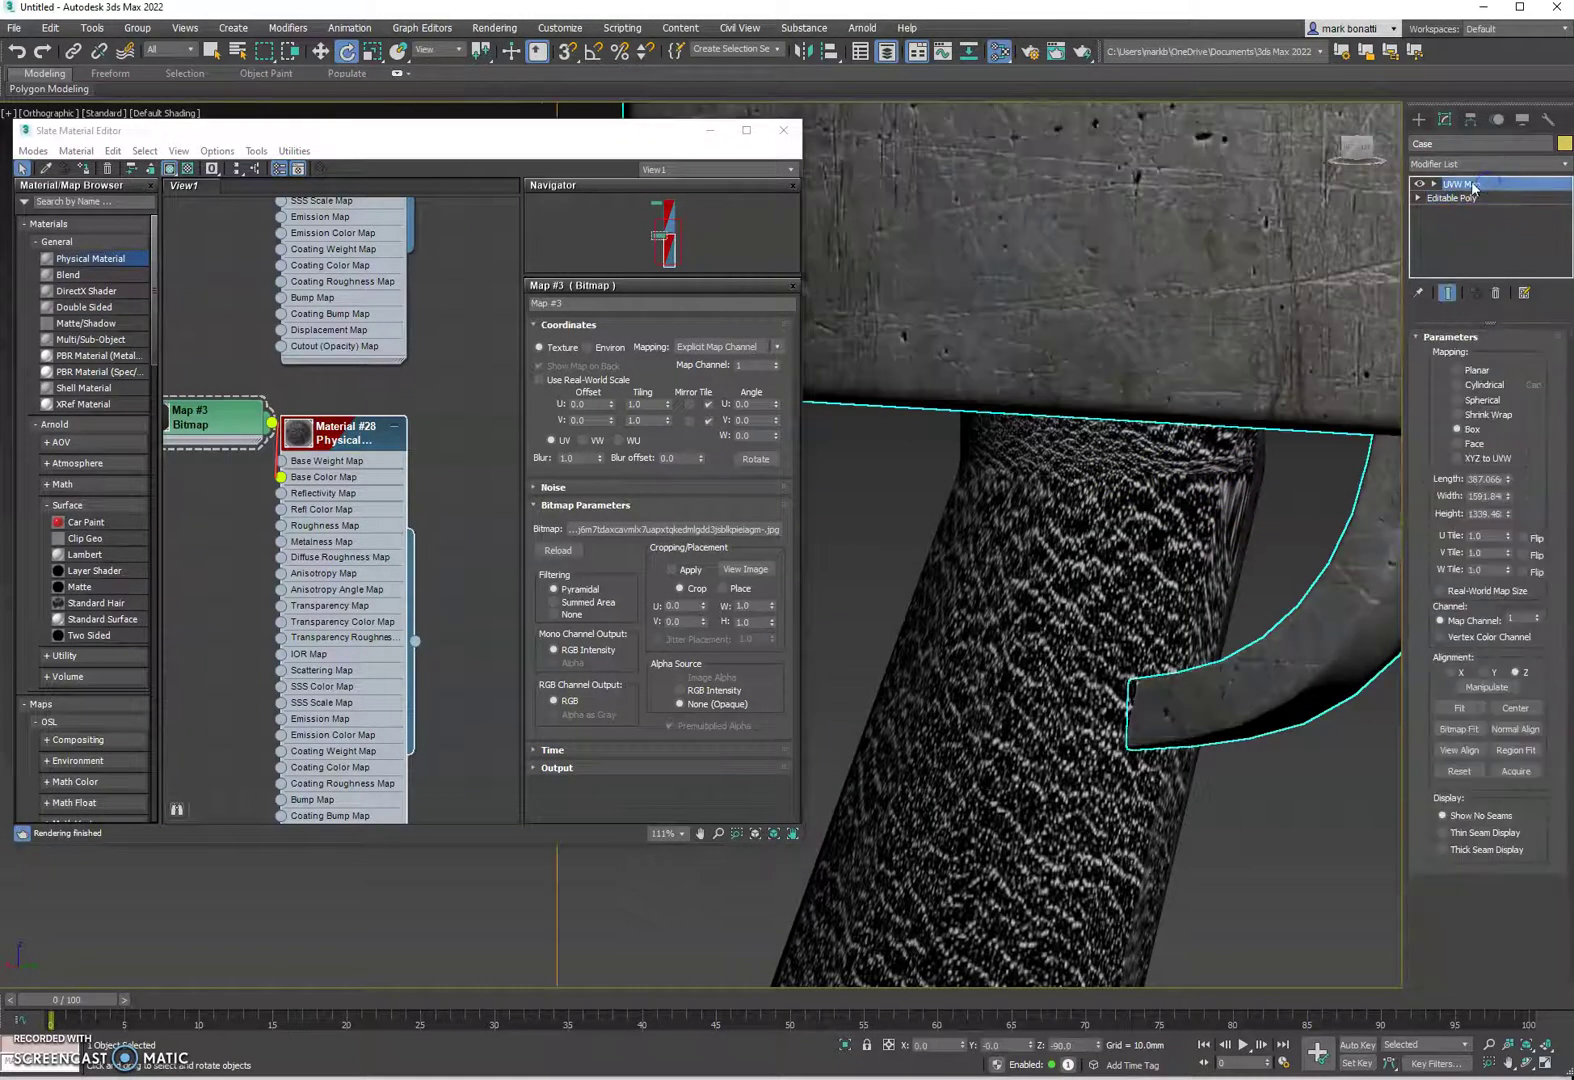
Step: Try Cylindrical mapping on the gun body's UVW Map modifier and undo it
{"action": "scroll", "coordinate": [1216, 682], "scroll_direction": "down", "scroll_amount": 5}
{"action": "mouse_move", "coordinate": [1180, 710]}
{"action": "middle_mouse_down", "text": "alt"}
{"action": "mouse_move", "coordinate": [1302, 704]}
{"action": "mouse_move", "coordinate": [1194, 739]}
{"action": "middle_mouse_up", "text": "alt"}
{"action": "scroll", "coordinate": [1194, 739], "scroll_direction": "up", "scroll_amount": 5}
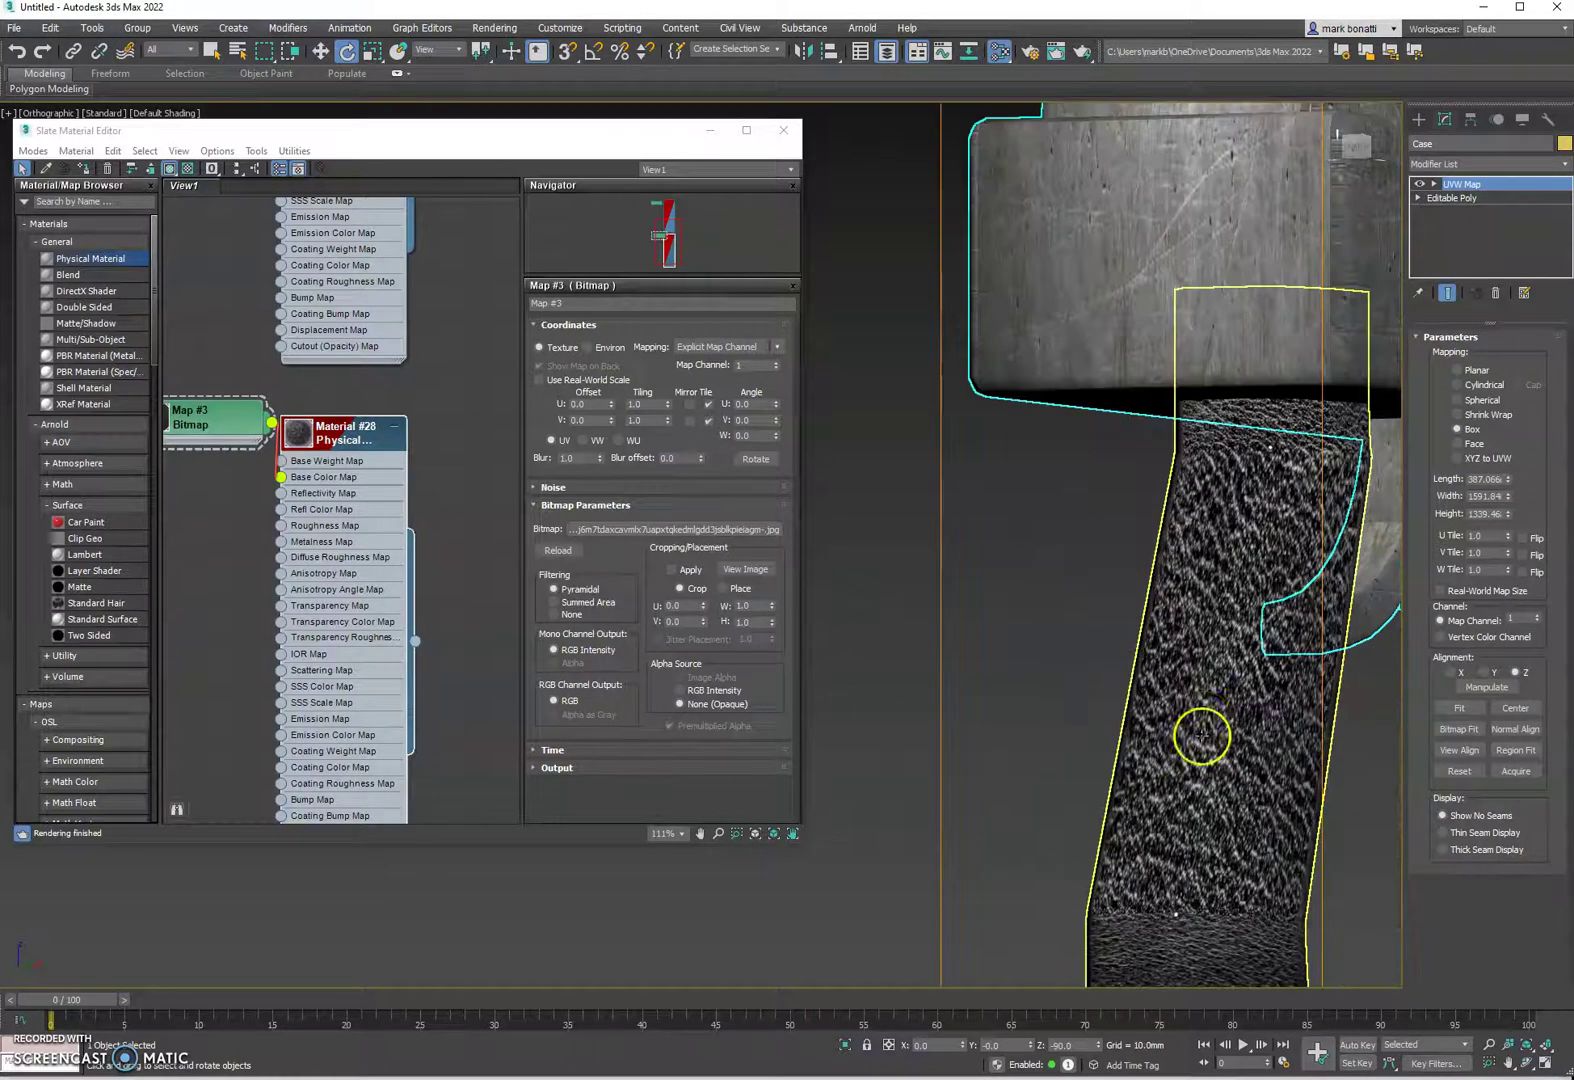
{"action": "left_click", "coordinate": [1456, 385]}
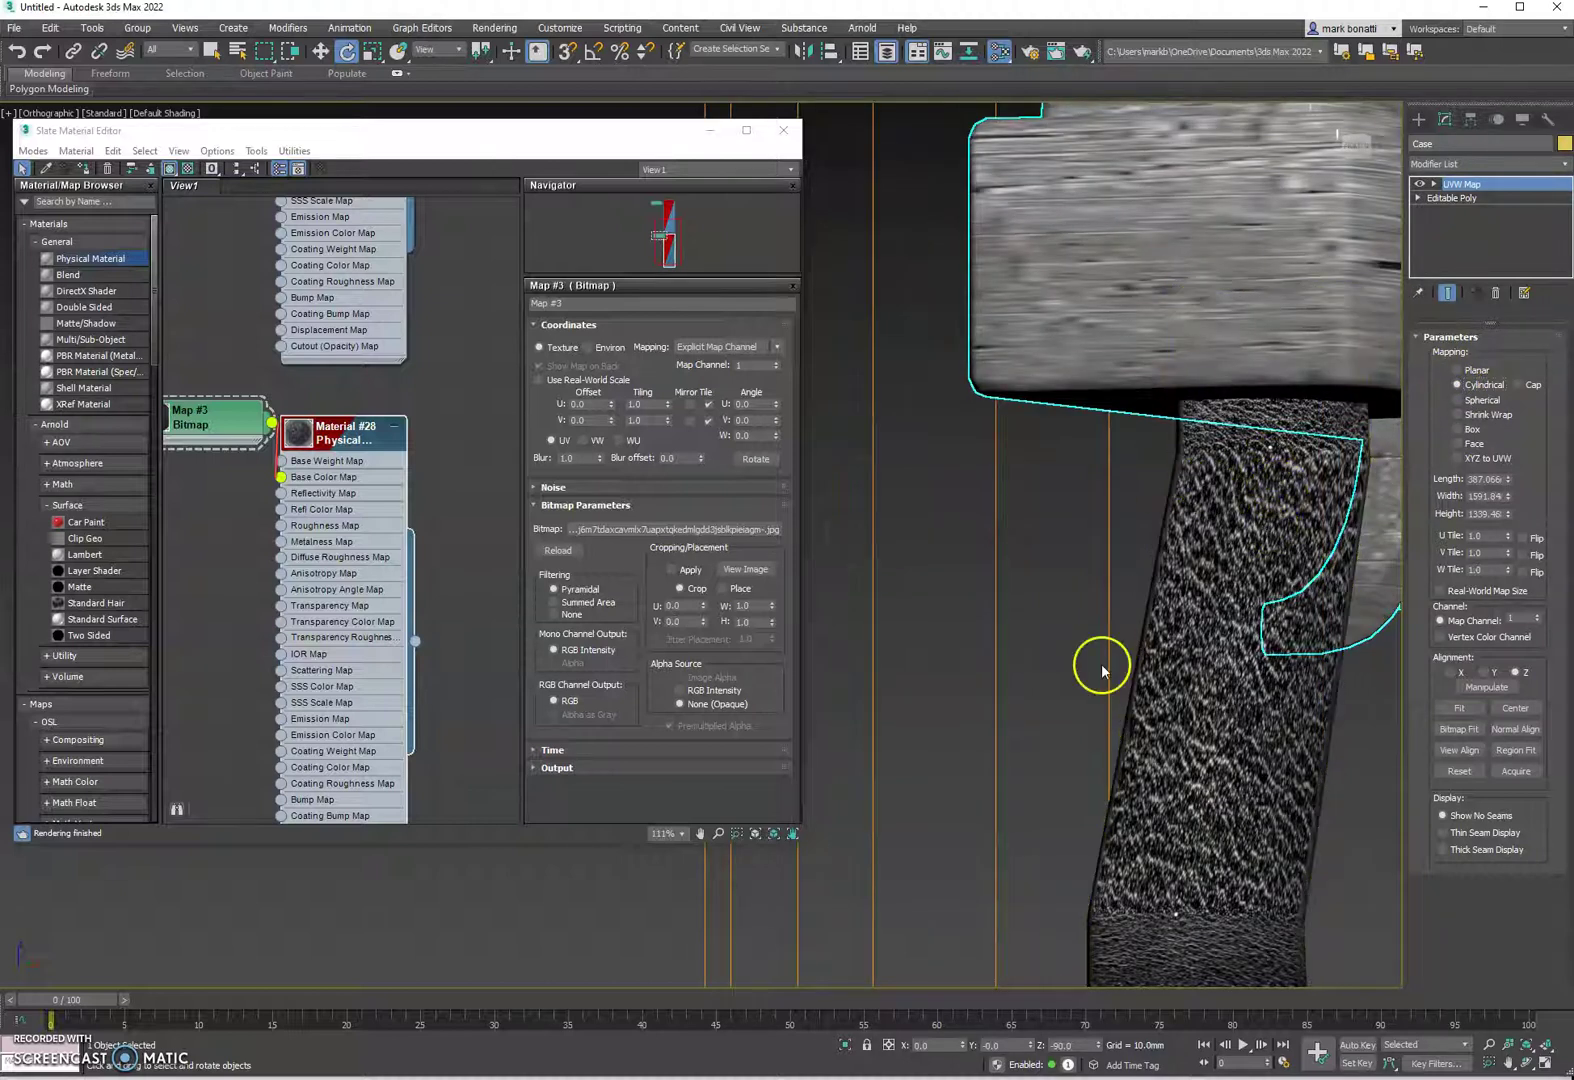
{"action": "key", "text": "ctrl+z"}
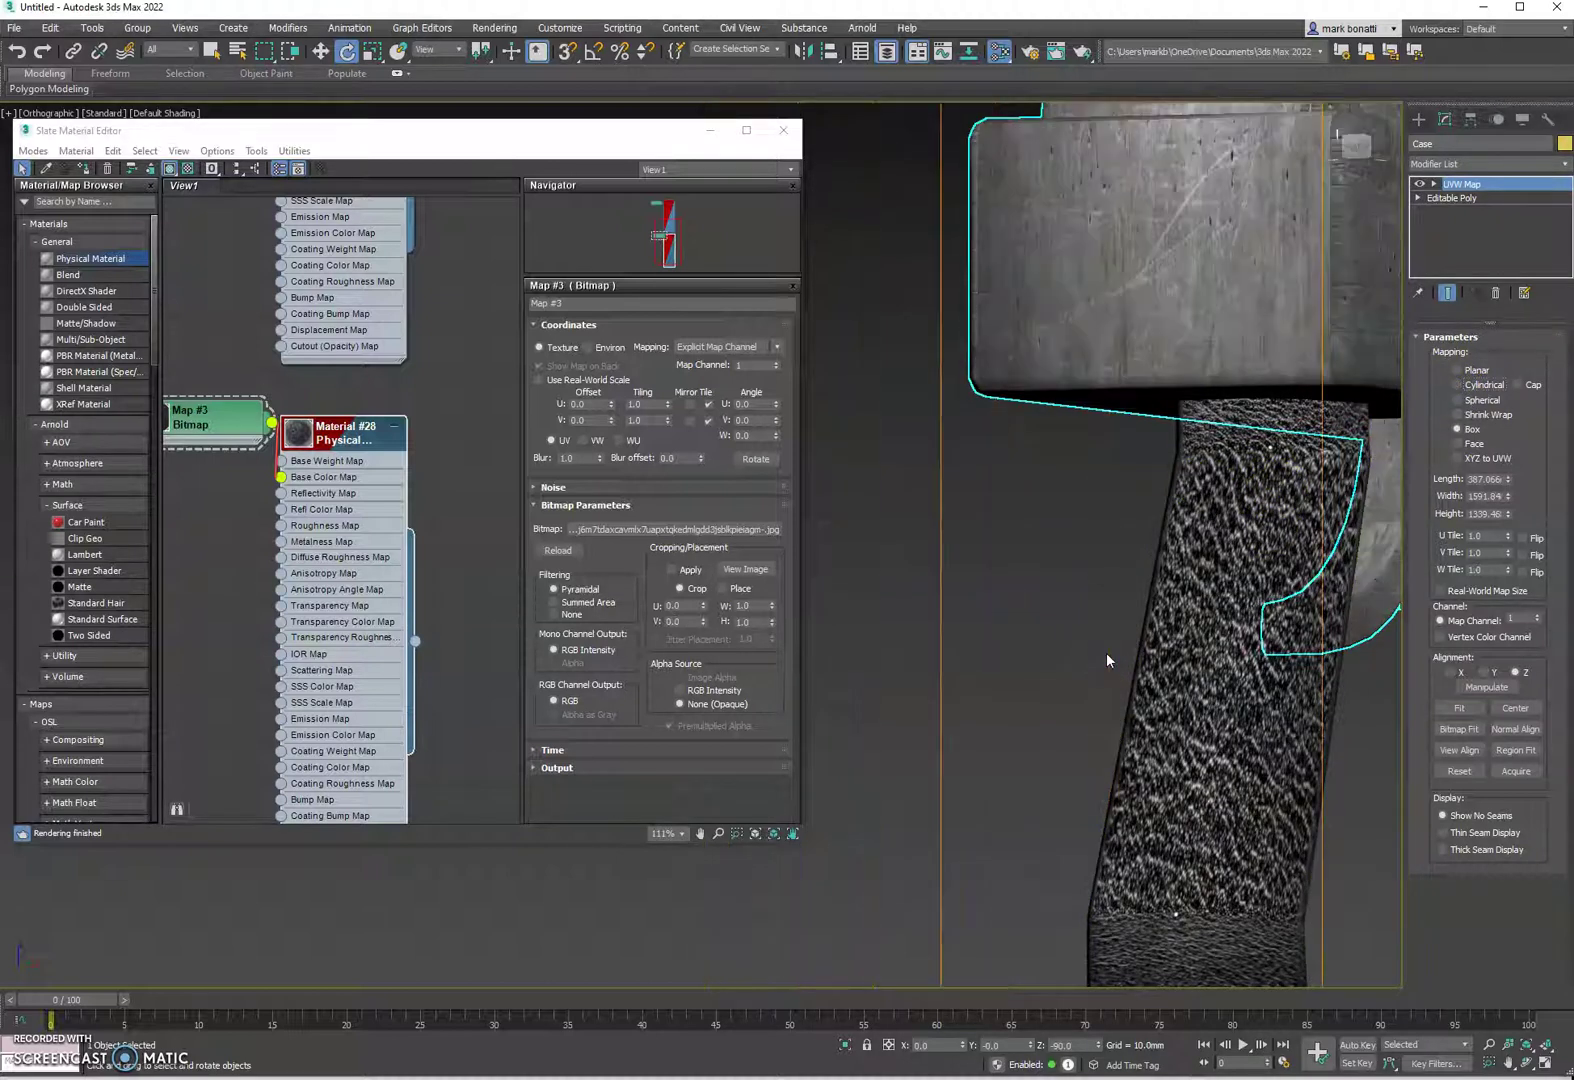
Step: Add a UVW Map modifier to the detached grip and set its mapping to Box
{"action": "scroll", "coordinate": [1062, 654], "scroll_direction": "down", "scroll_amount": 4}
{"action": "left_click", "coordinate": [1020, 620]}
{"action": "left_click", "coordinate": [1117, 632]}
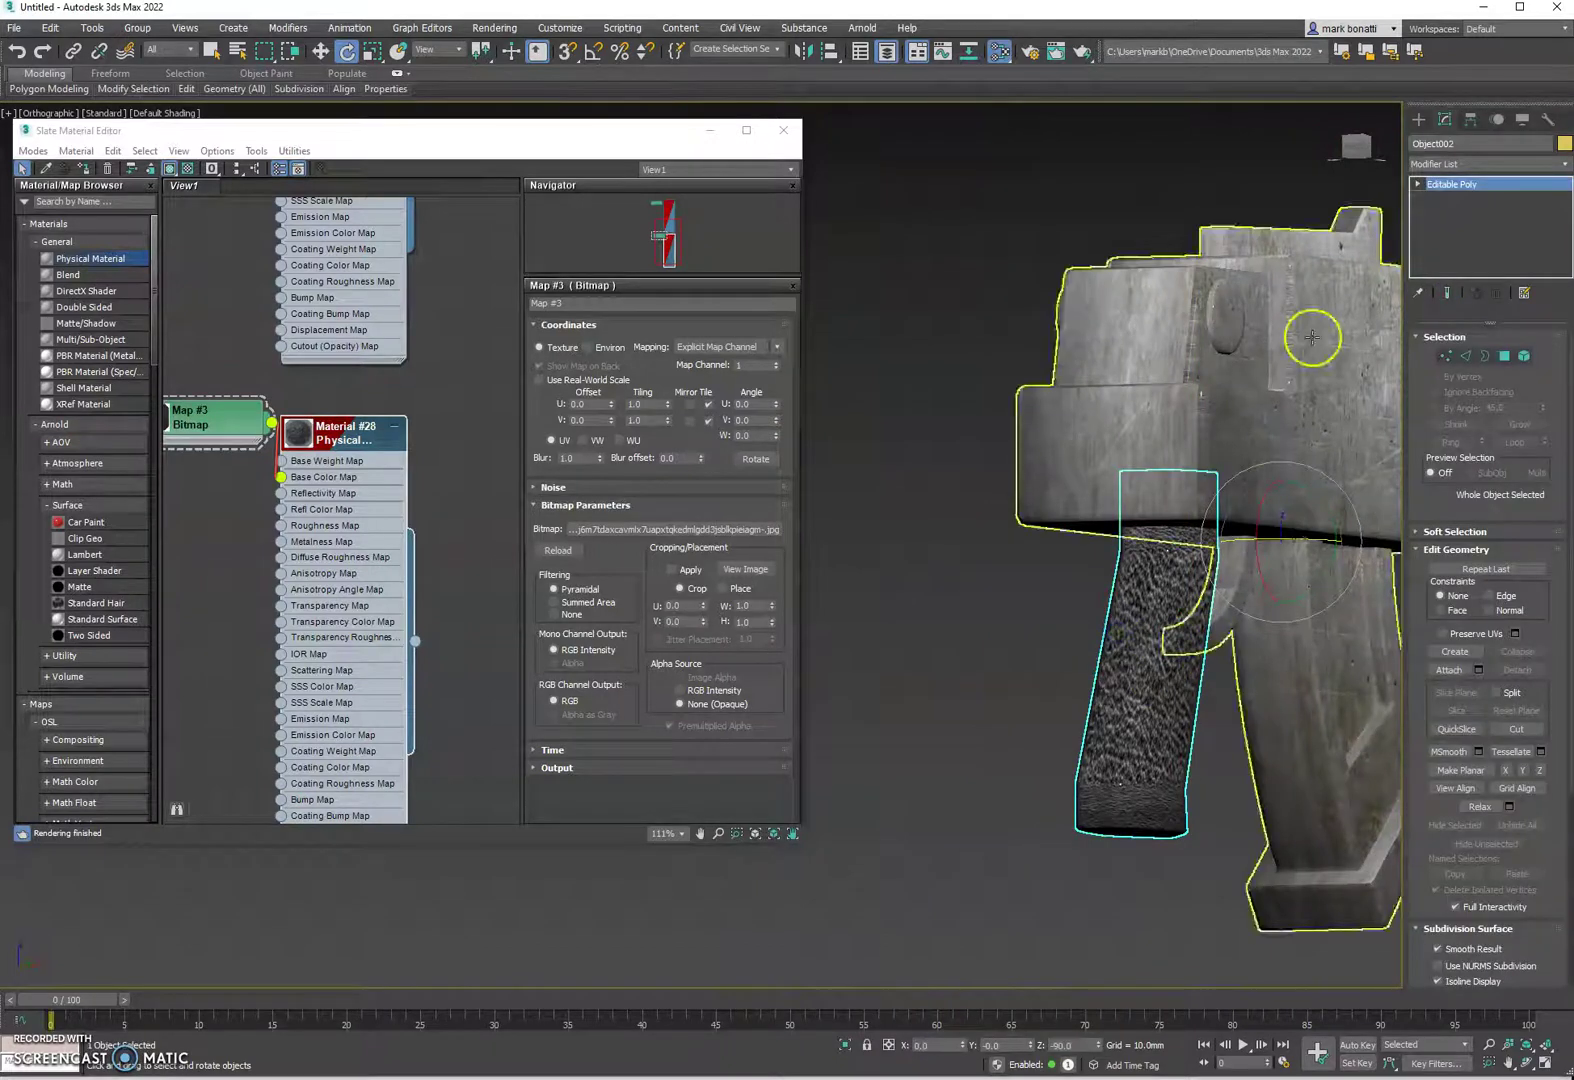
{"action": "left_click", "coordinate": [1563, 172]}
{"action": "scroll", "coordinate": [1440, 700], "scroll_direction": "down", "scroll_amount": 10}
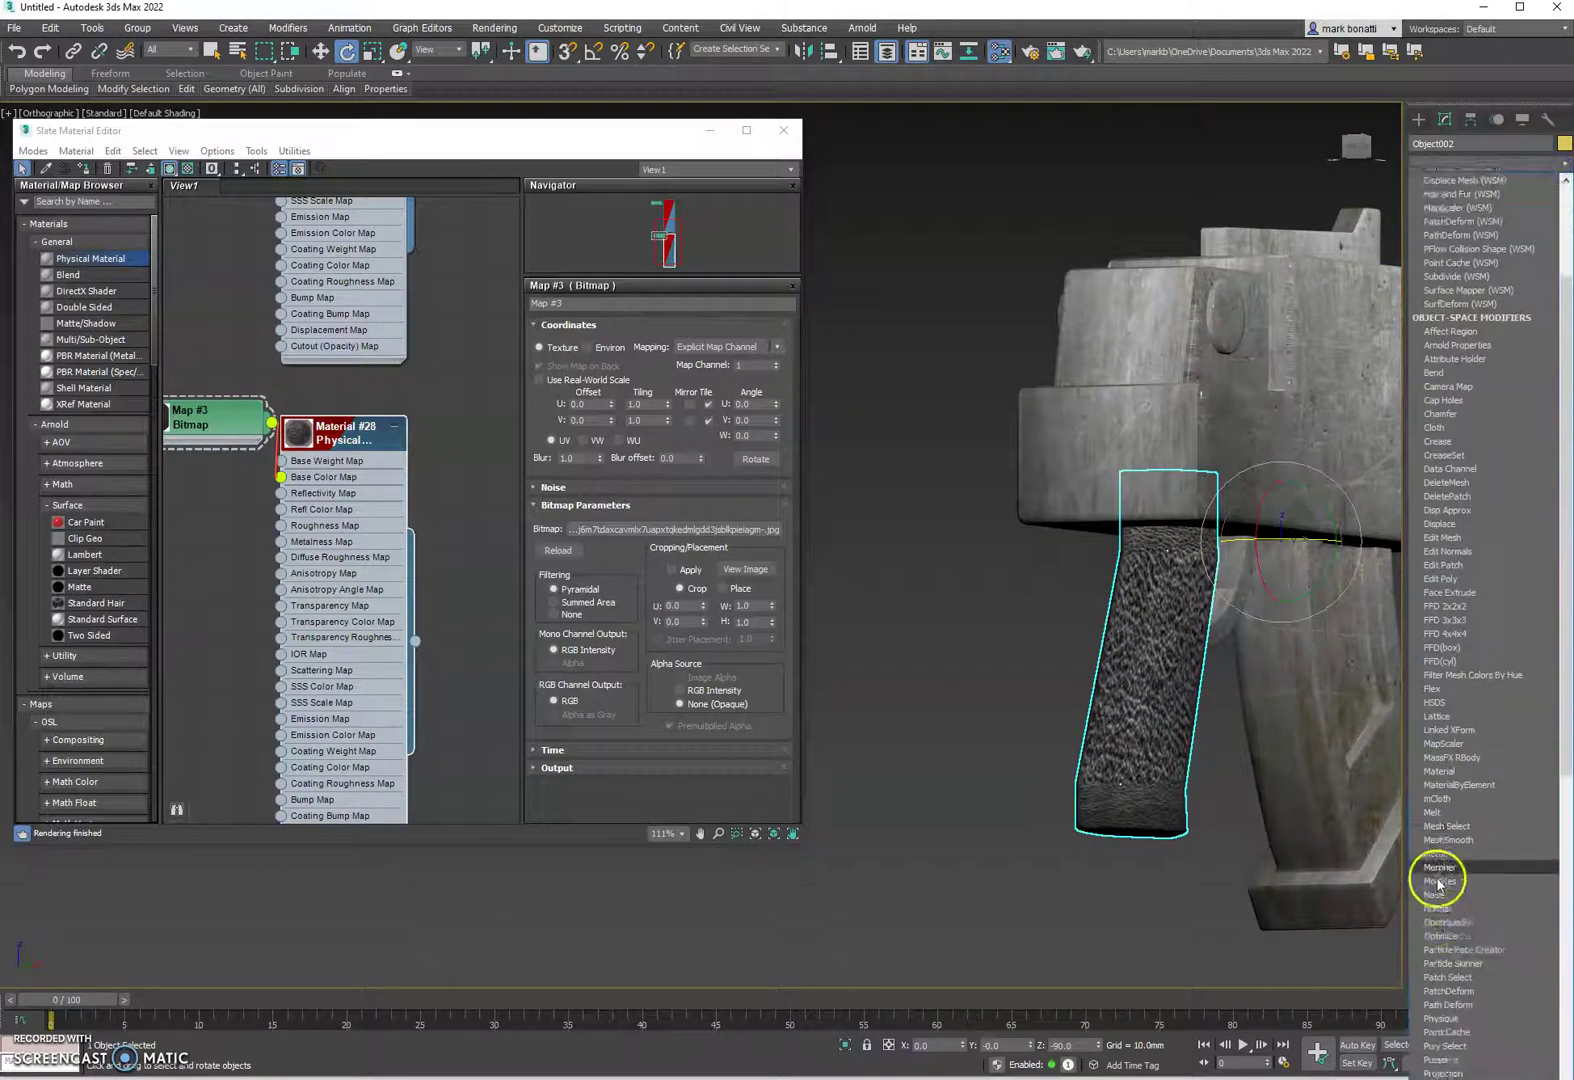
{"action": "scroll", "coordinate": [1456, 878], "scroll_direction": "down", "scroll_amount": 1}
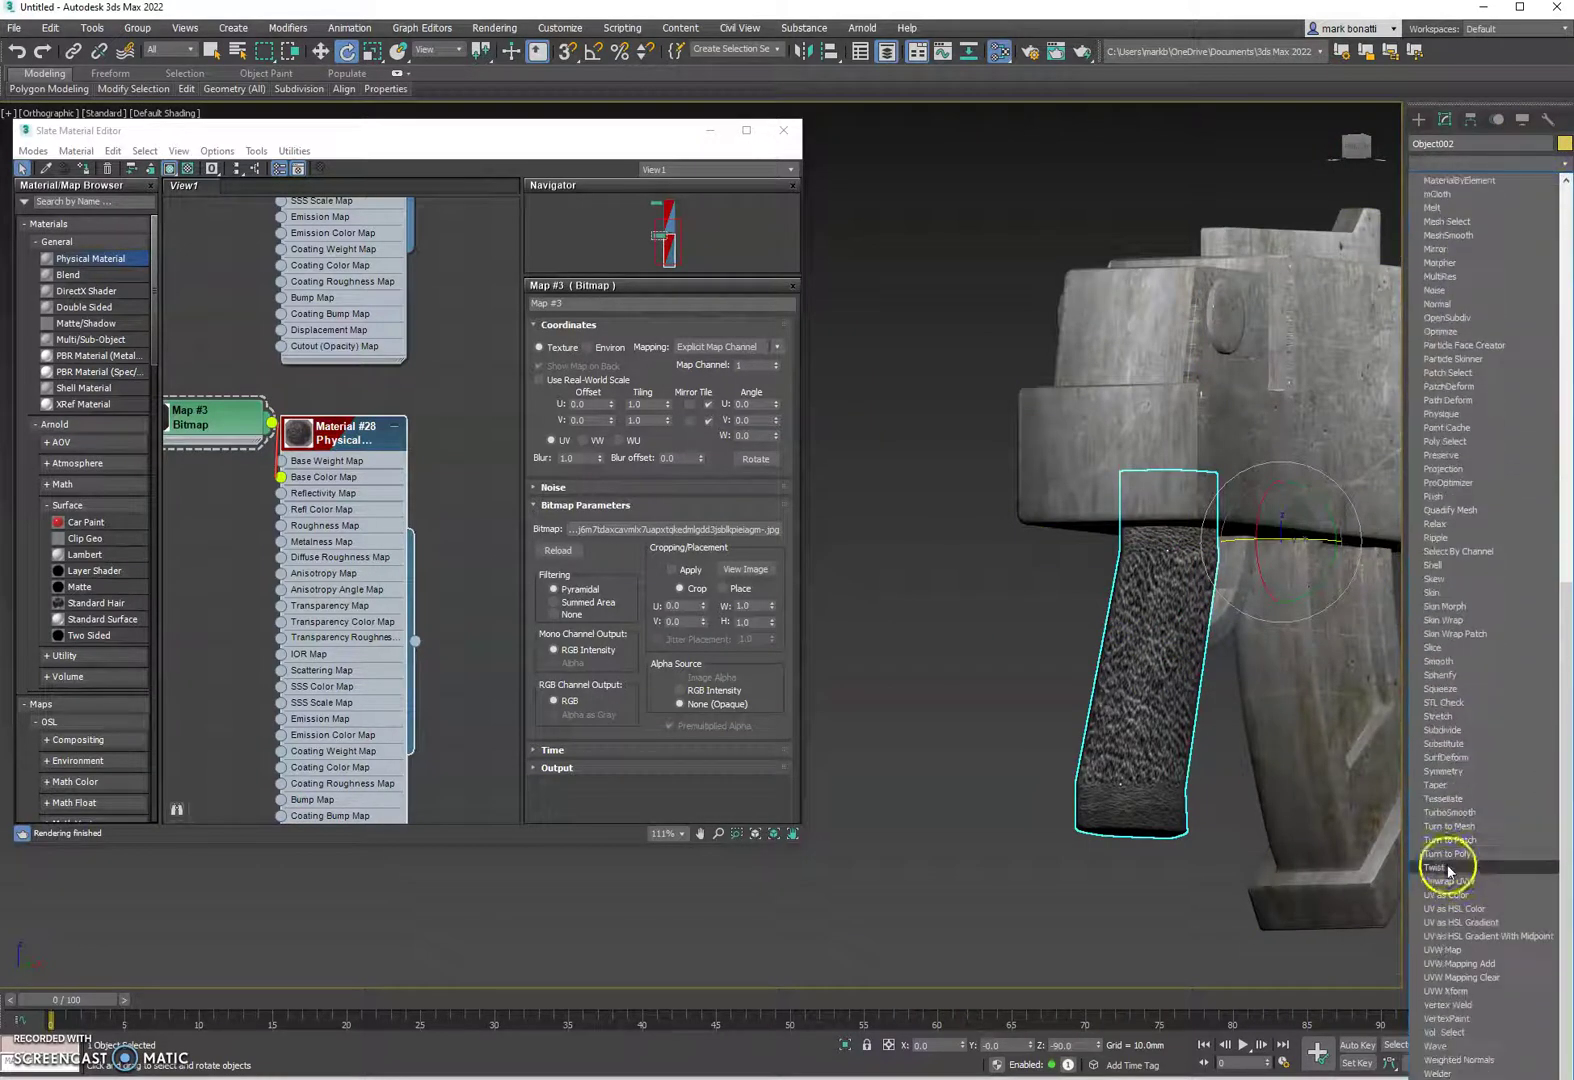
{"action": "left_click", "coordinate": [1451, 947]}
{"action": "middle_click_drag", "start_coordinate": [1289, 757], "coordinate": [1192, 655], "text": "alt"}
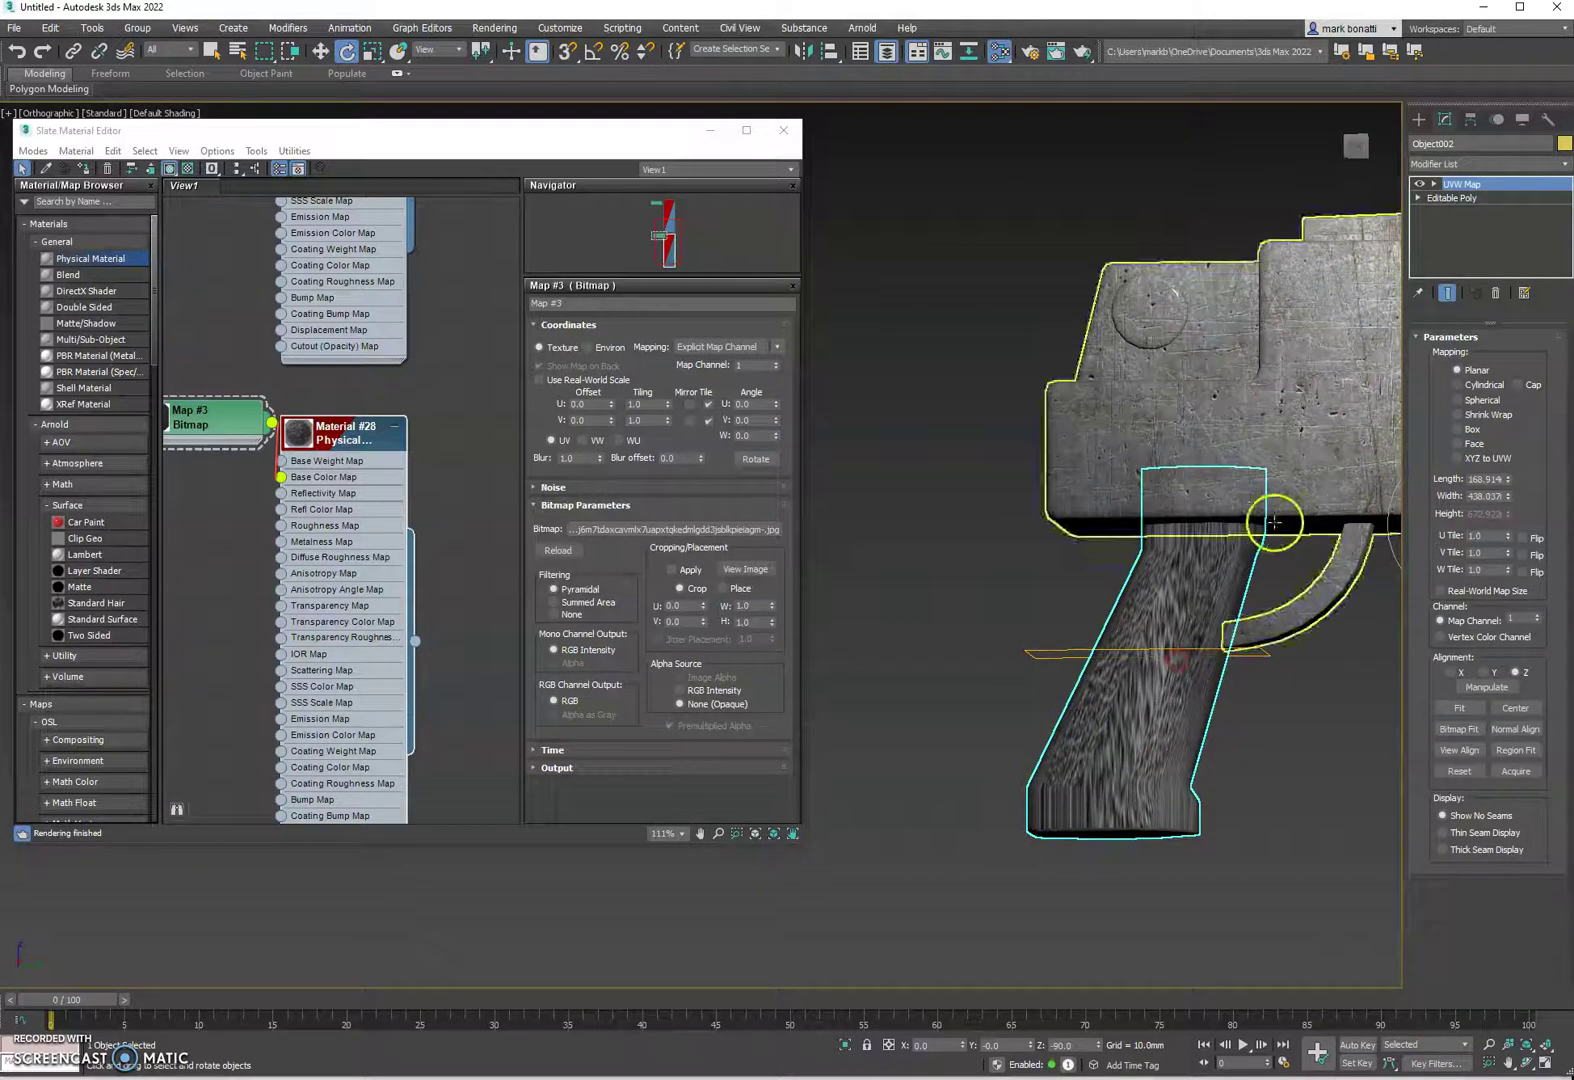
{"action": "left_click", "coordinate": [1456, 429]}
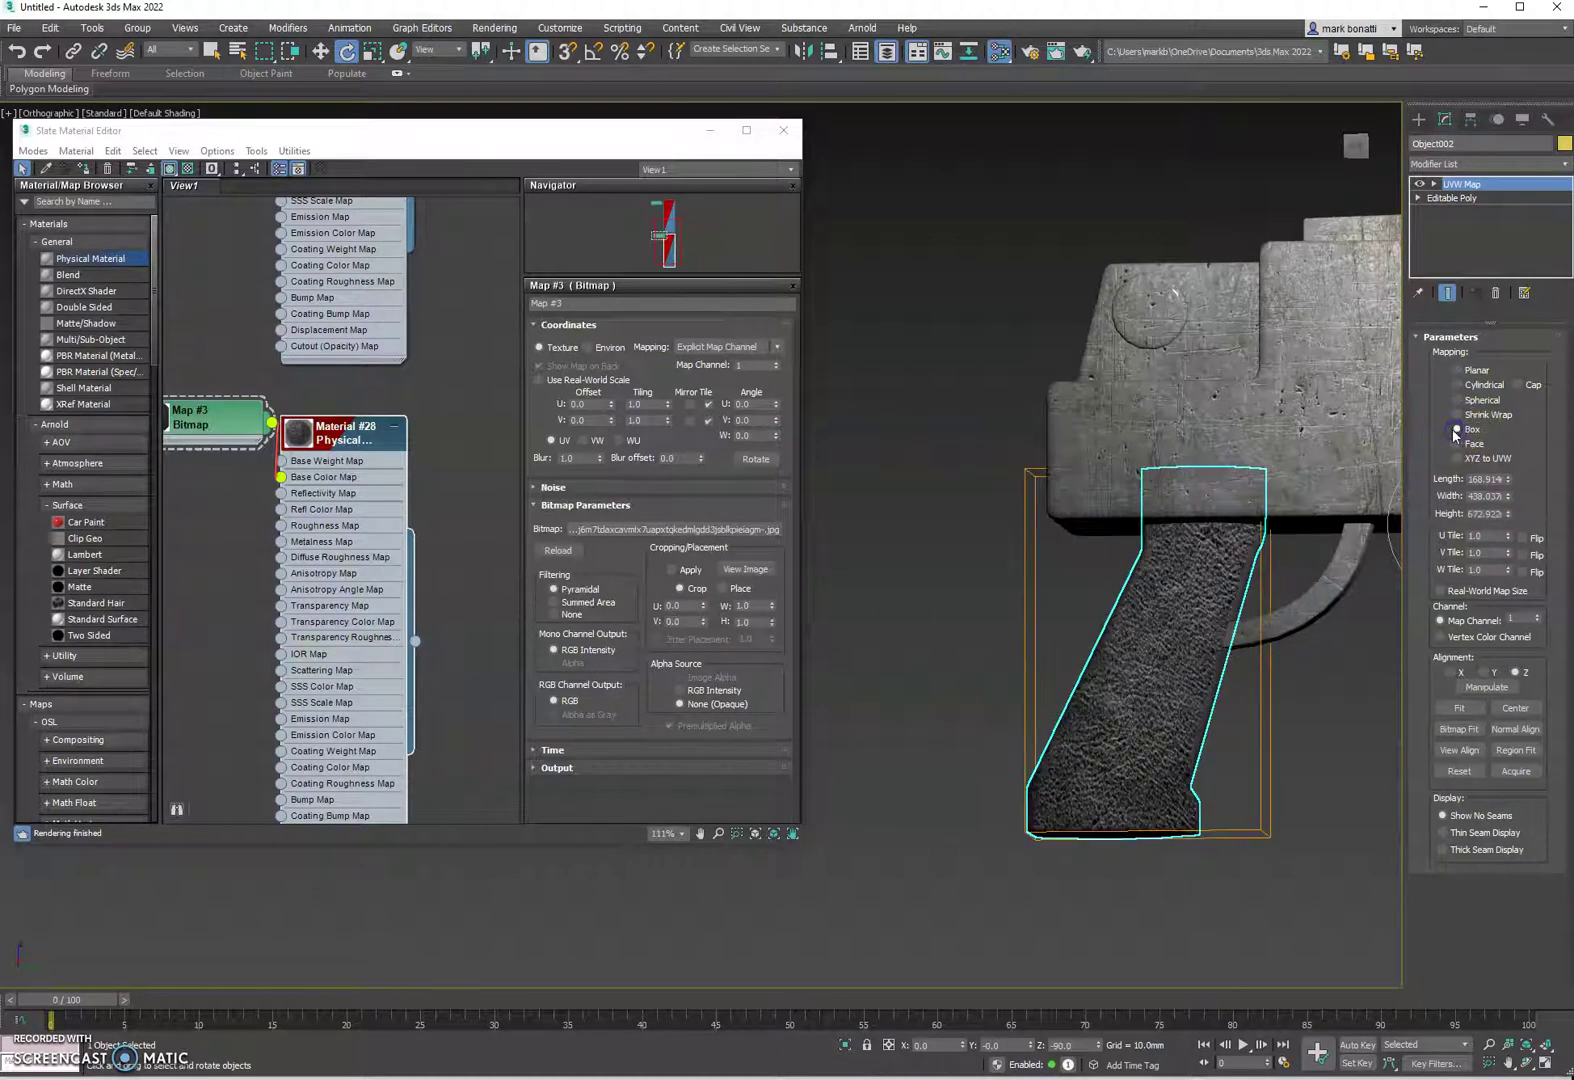
Step: Try scaling the detached grip itself wider across its thickness to check the Box mapping, and undo it
{"action": "middle_click_drag", "start_coordinate": [1188, 800], "coordinate": [1124, 748], "text": "alt"}
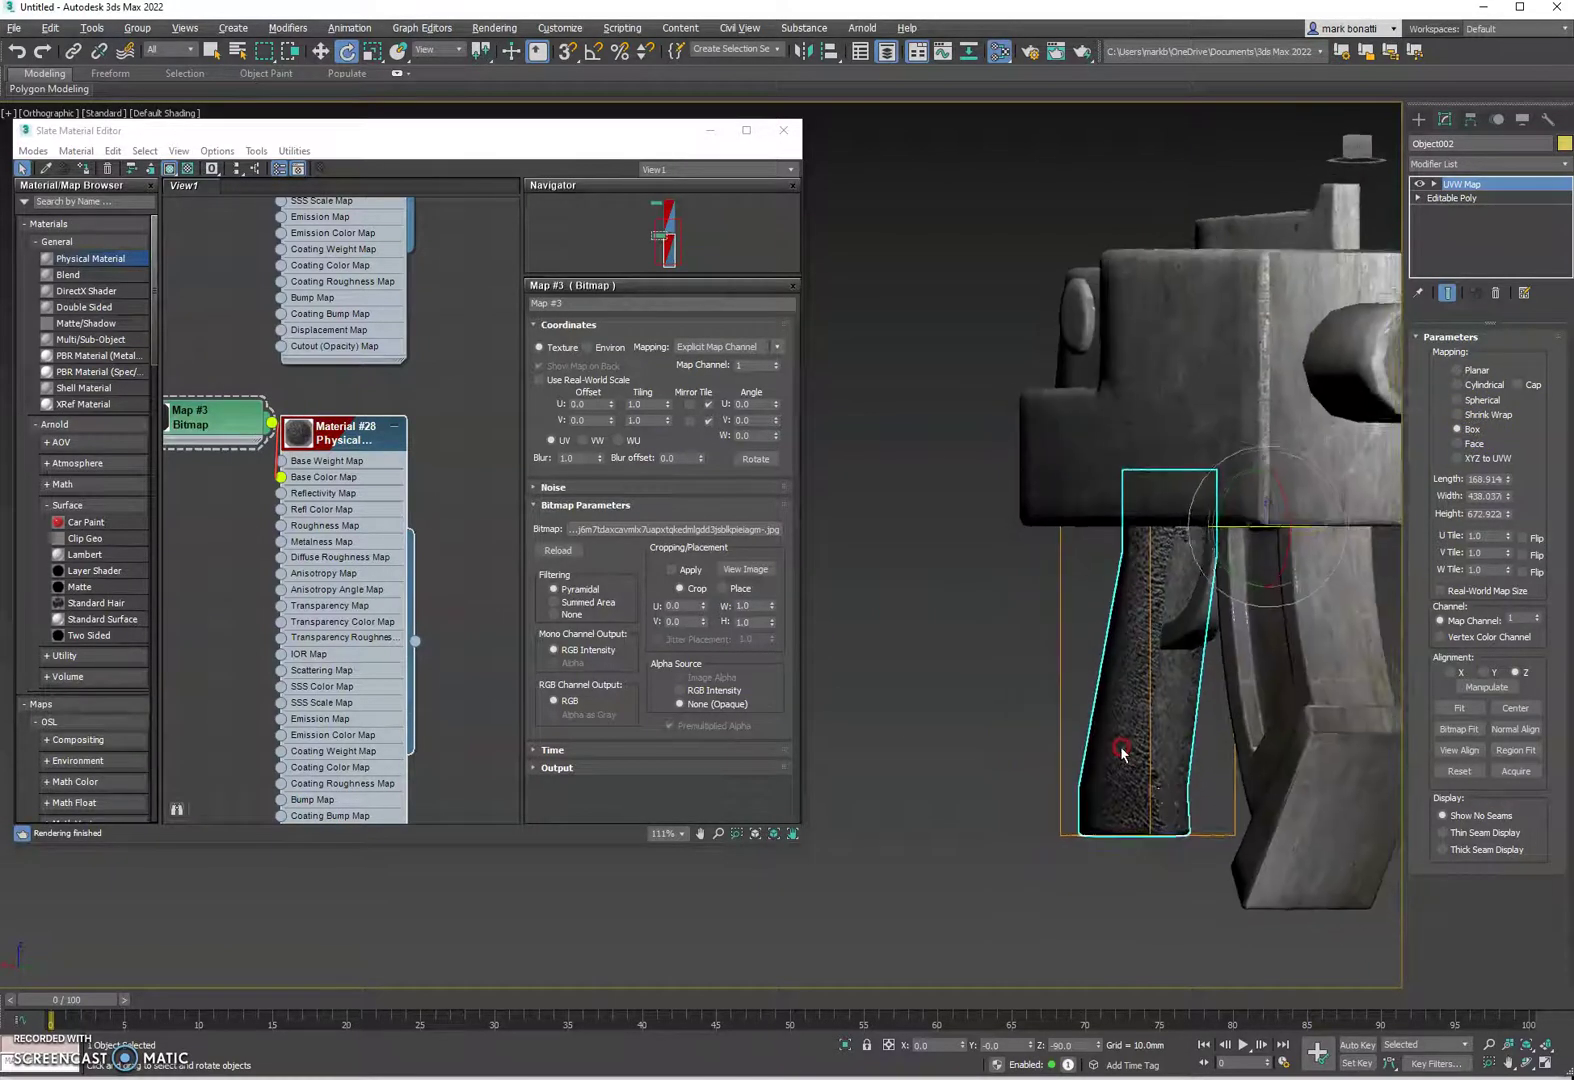
{"action": "scroll", "coordinate": [1174, 669], "scroll_direction": "up", "scroll_amount": 5}
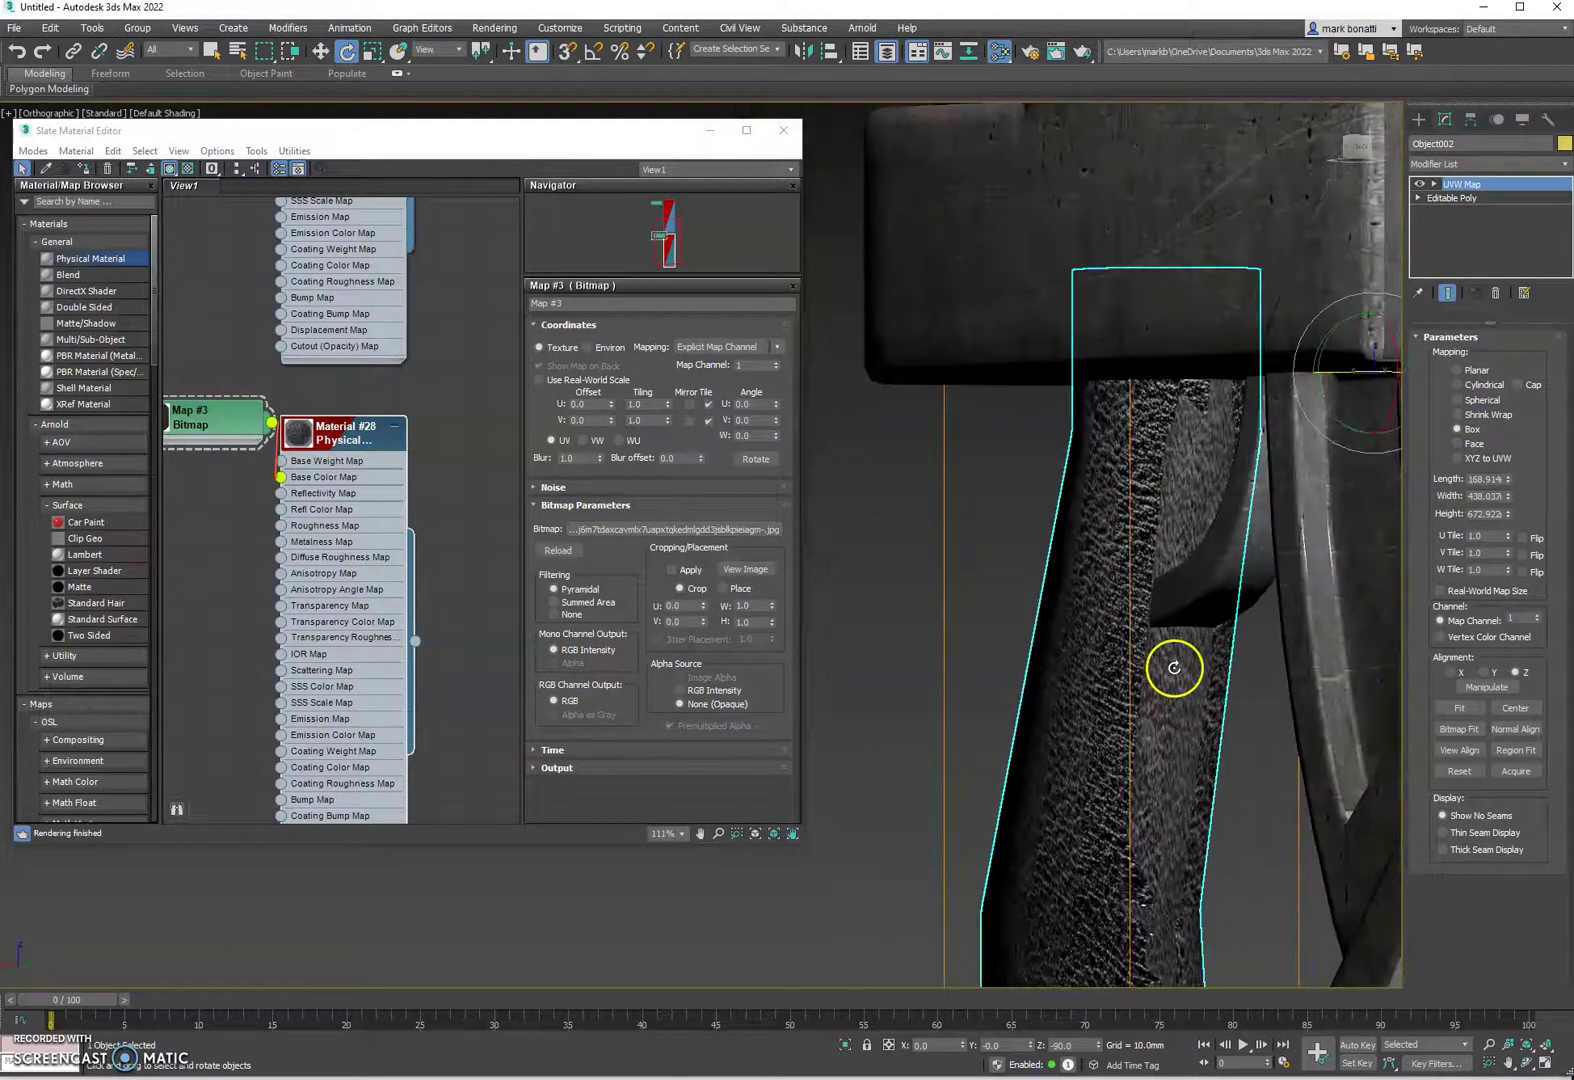
{"action": "left_click", "coordinate": [371, 52]}
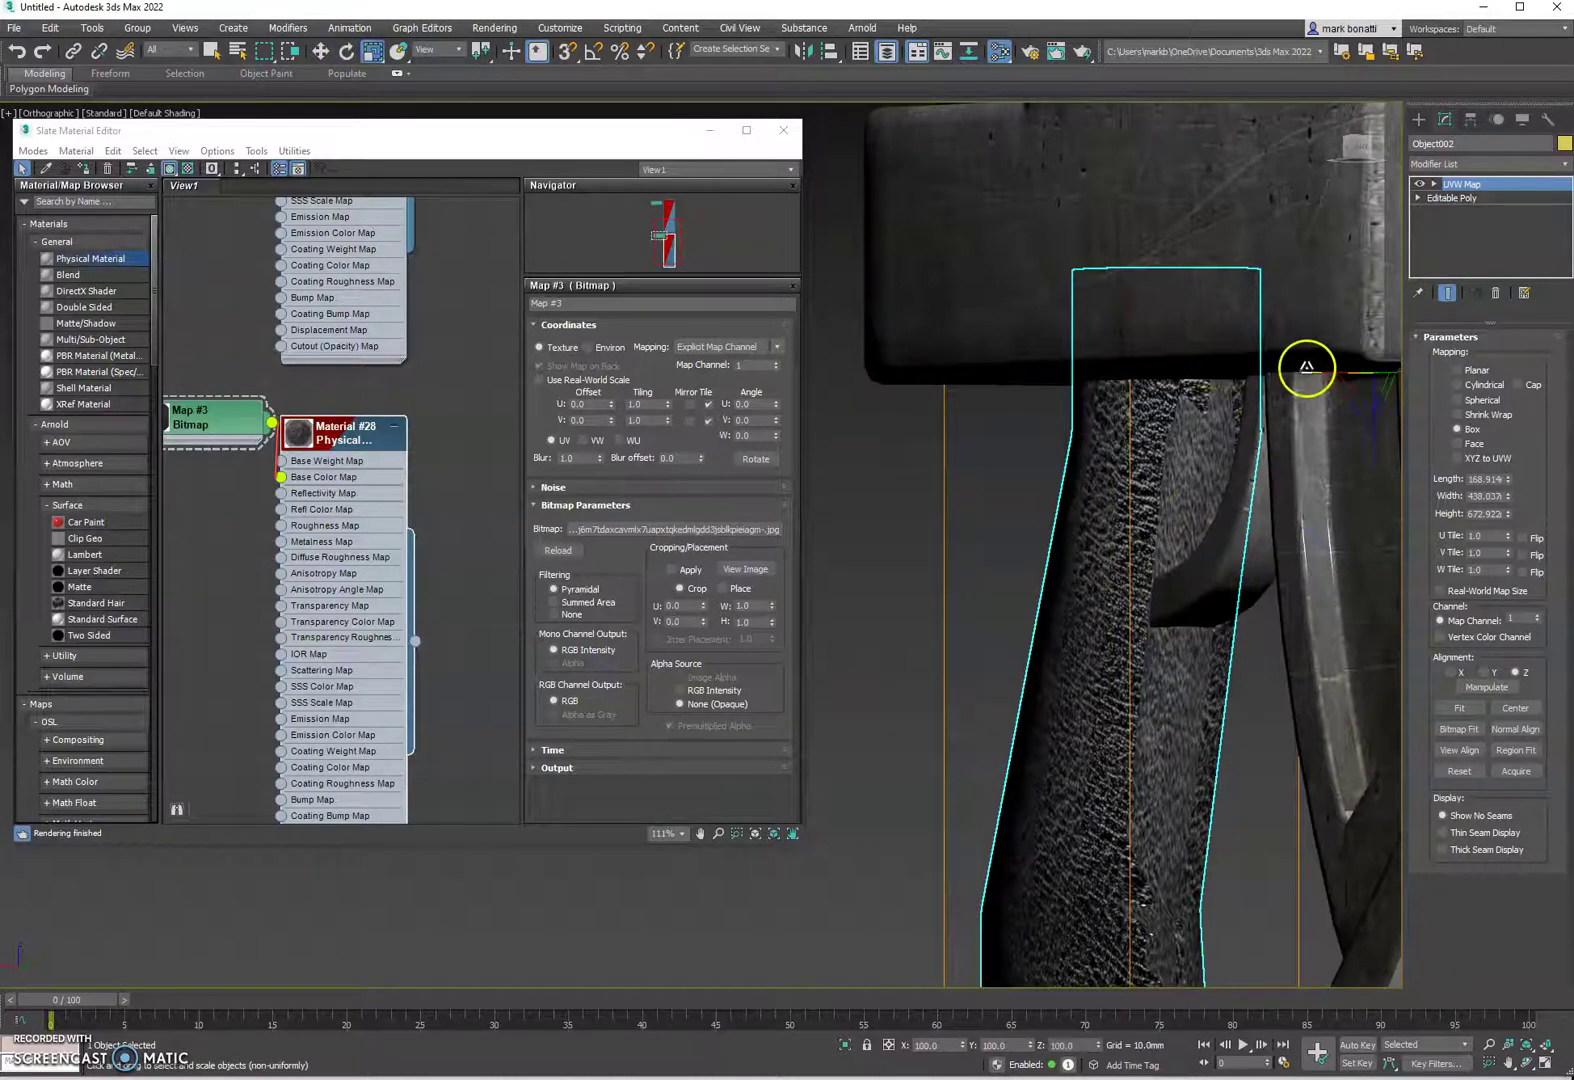
{"action": "left_click_drag", "start_coordinate": [1300, 370], "coordinate": [1237, 371]}
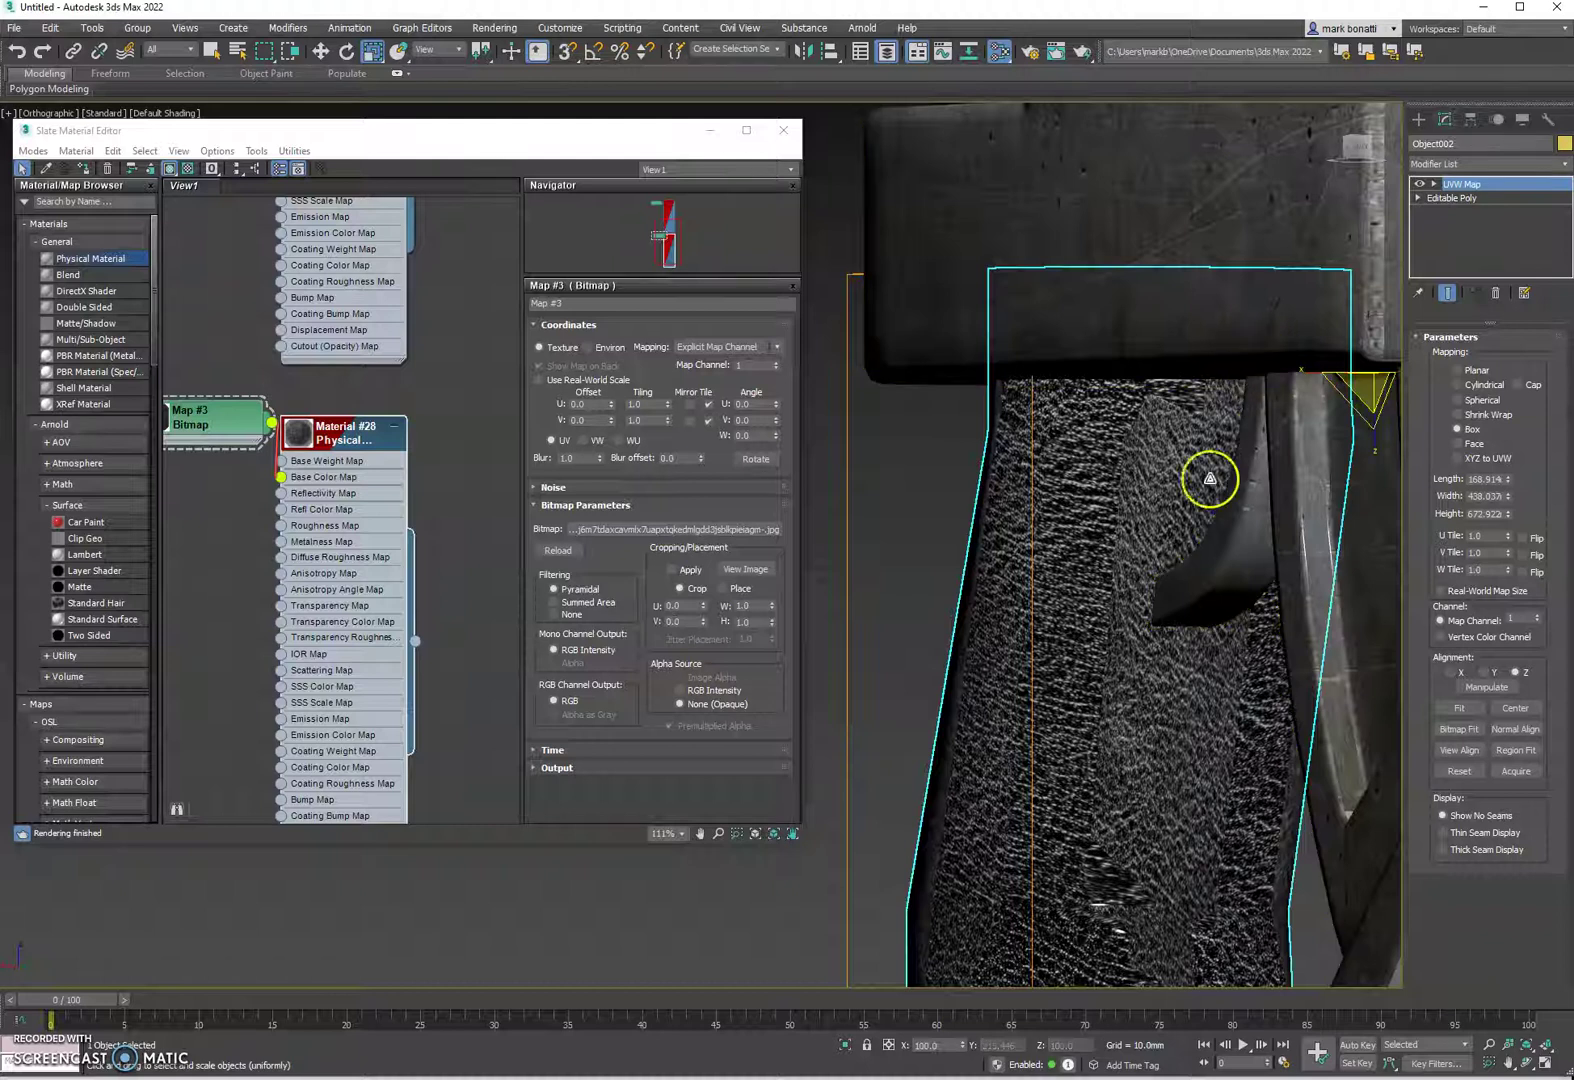
{"action": "scroll", "coordinate": [1191, 549], "scroll_direction": "down", "scroll_amount": 4}
{"action": "left_click", "coordinate": [1197, 564]}
{"action": "middle_click_drag", "start_coordinate": [1143, 574], "coordinate": [1006, 583], "text": "alt"}
{"action": "left_click", "coordinate": [993, 525]}
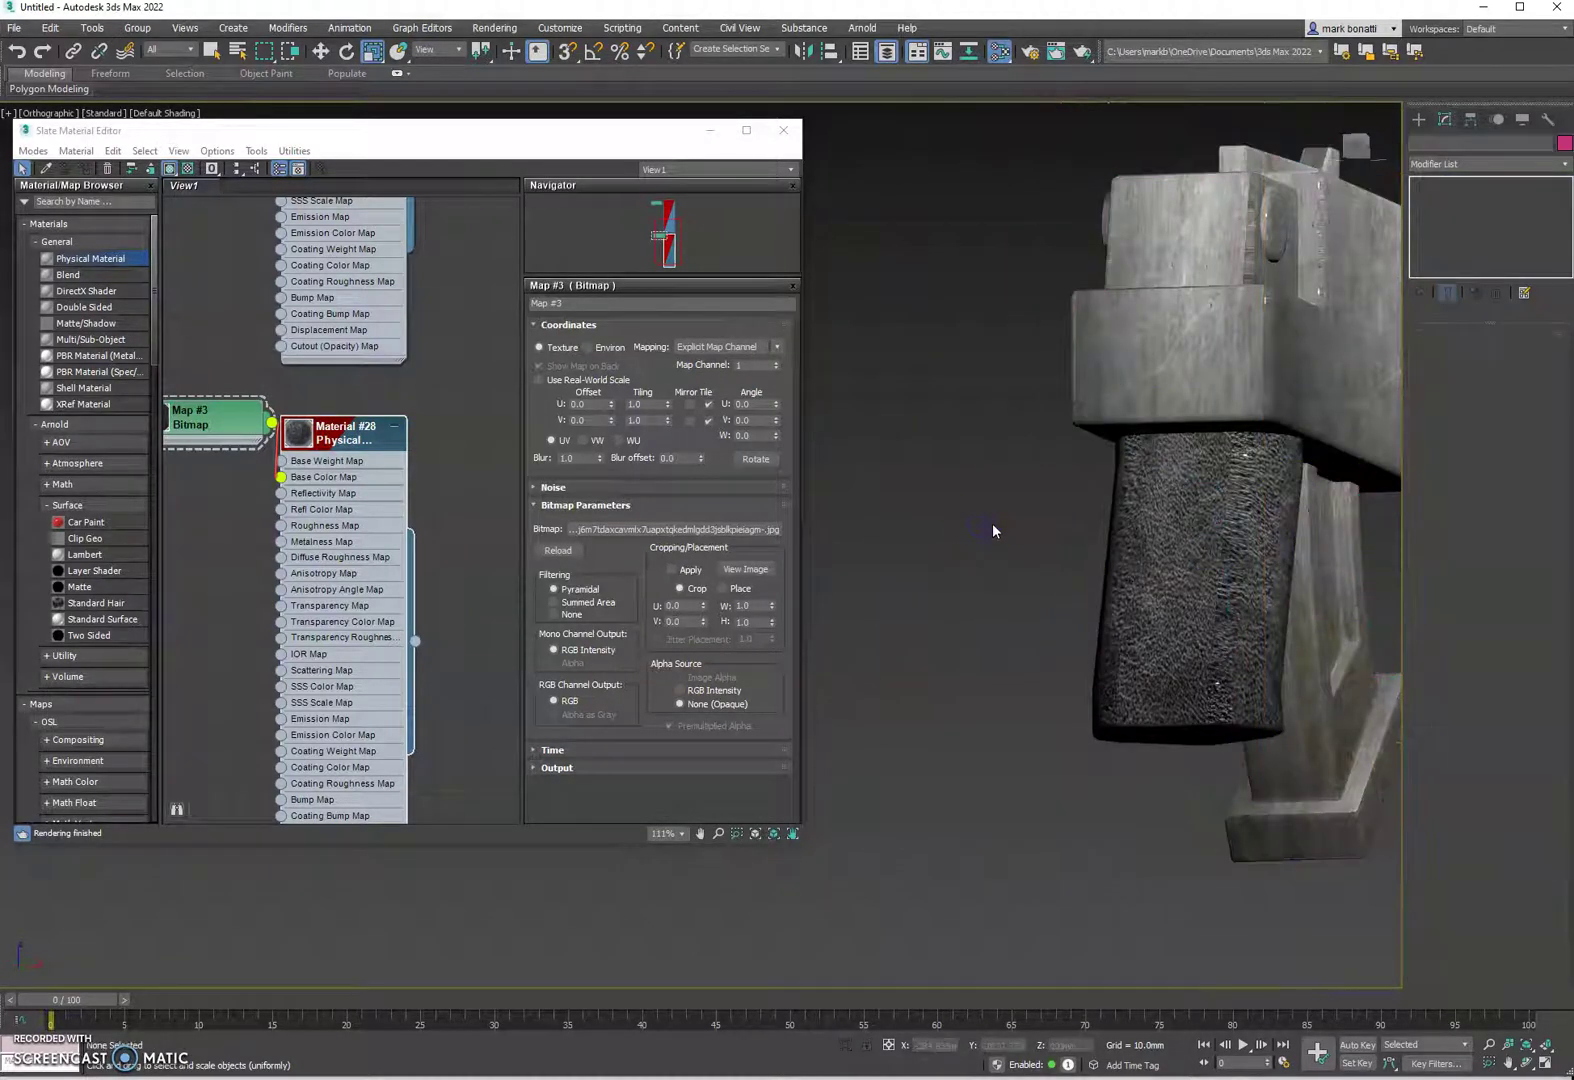
{"action": "key", "text": "ctrl+z"}
{"action": "key", "text": "ctrl+z"}
{"action": "key", "text": "ctrl+z"}
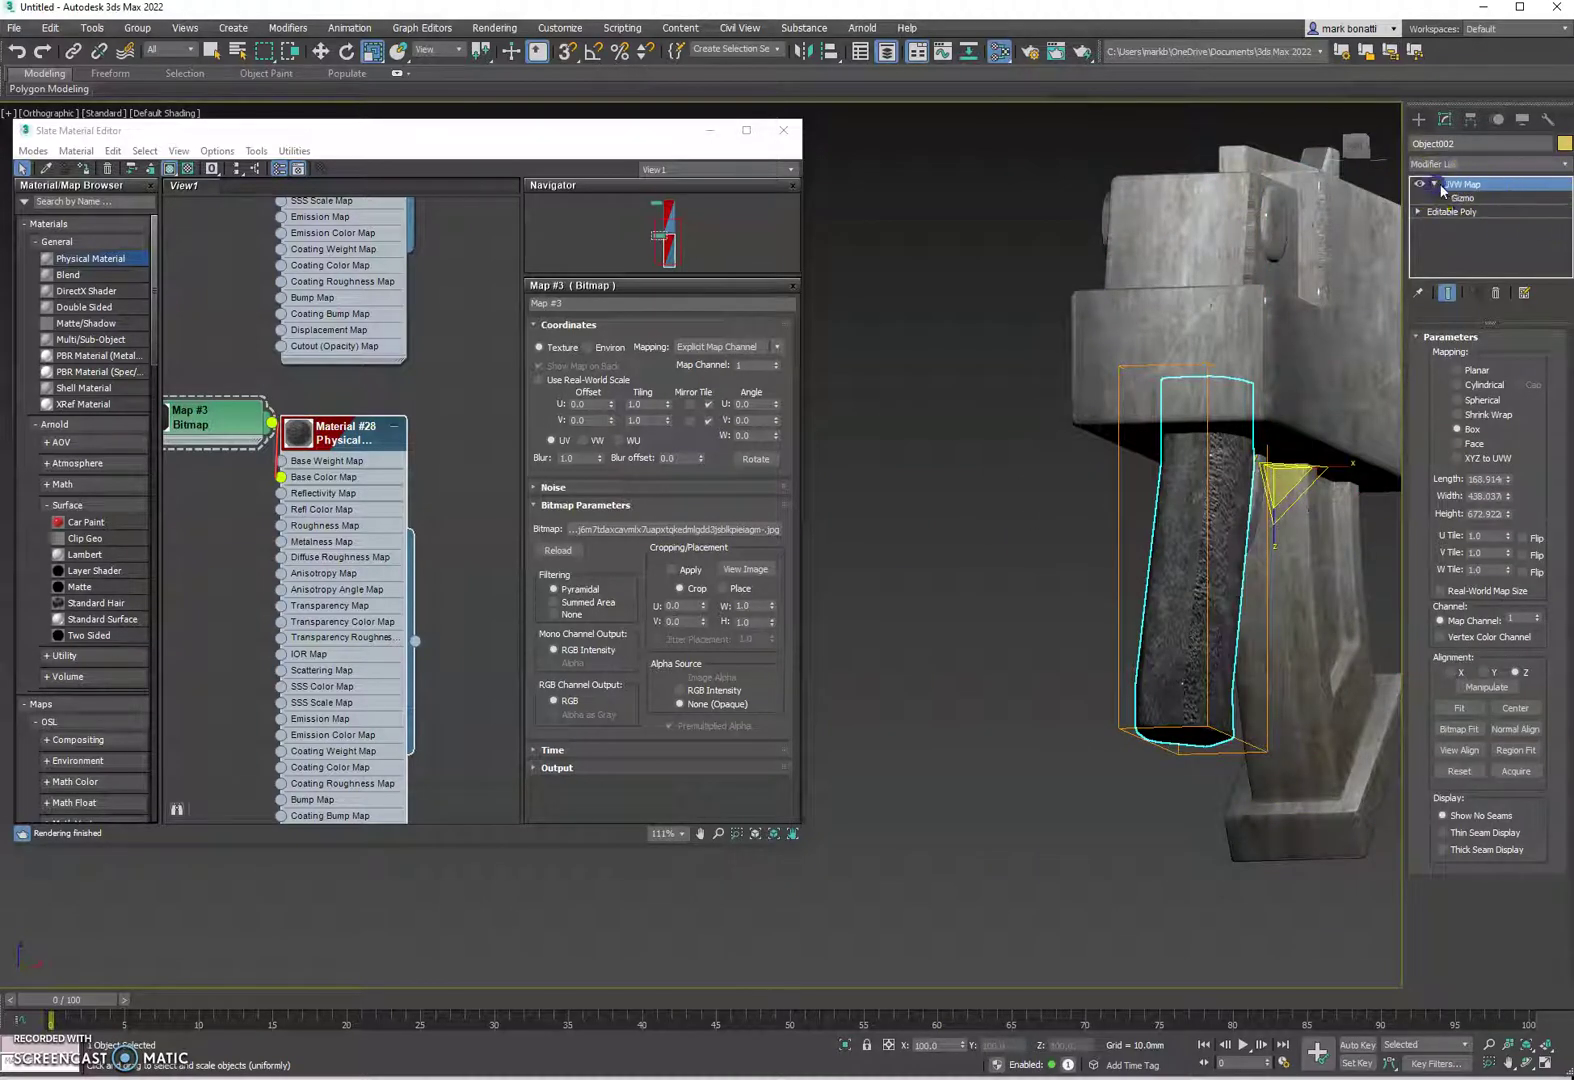
Step: Scale the gizmo of the grip's UVW Map modifier wider across the grip's thickness and check the texture
{"action": "left_click", "coordinate": [1476, 198]}
{"action": "scroll", "coordinate": [1260, 525], "scroll_direction": "up", "scroll_amount": 4}
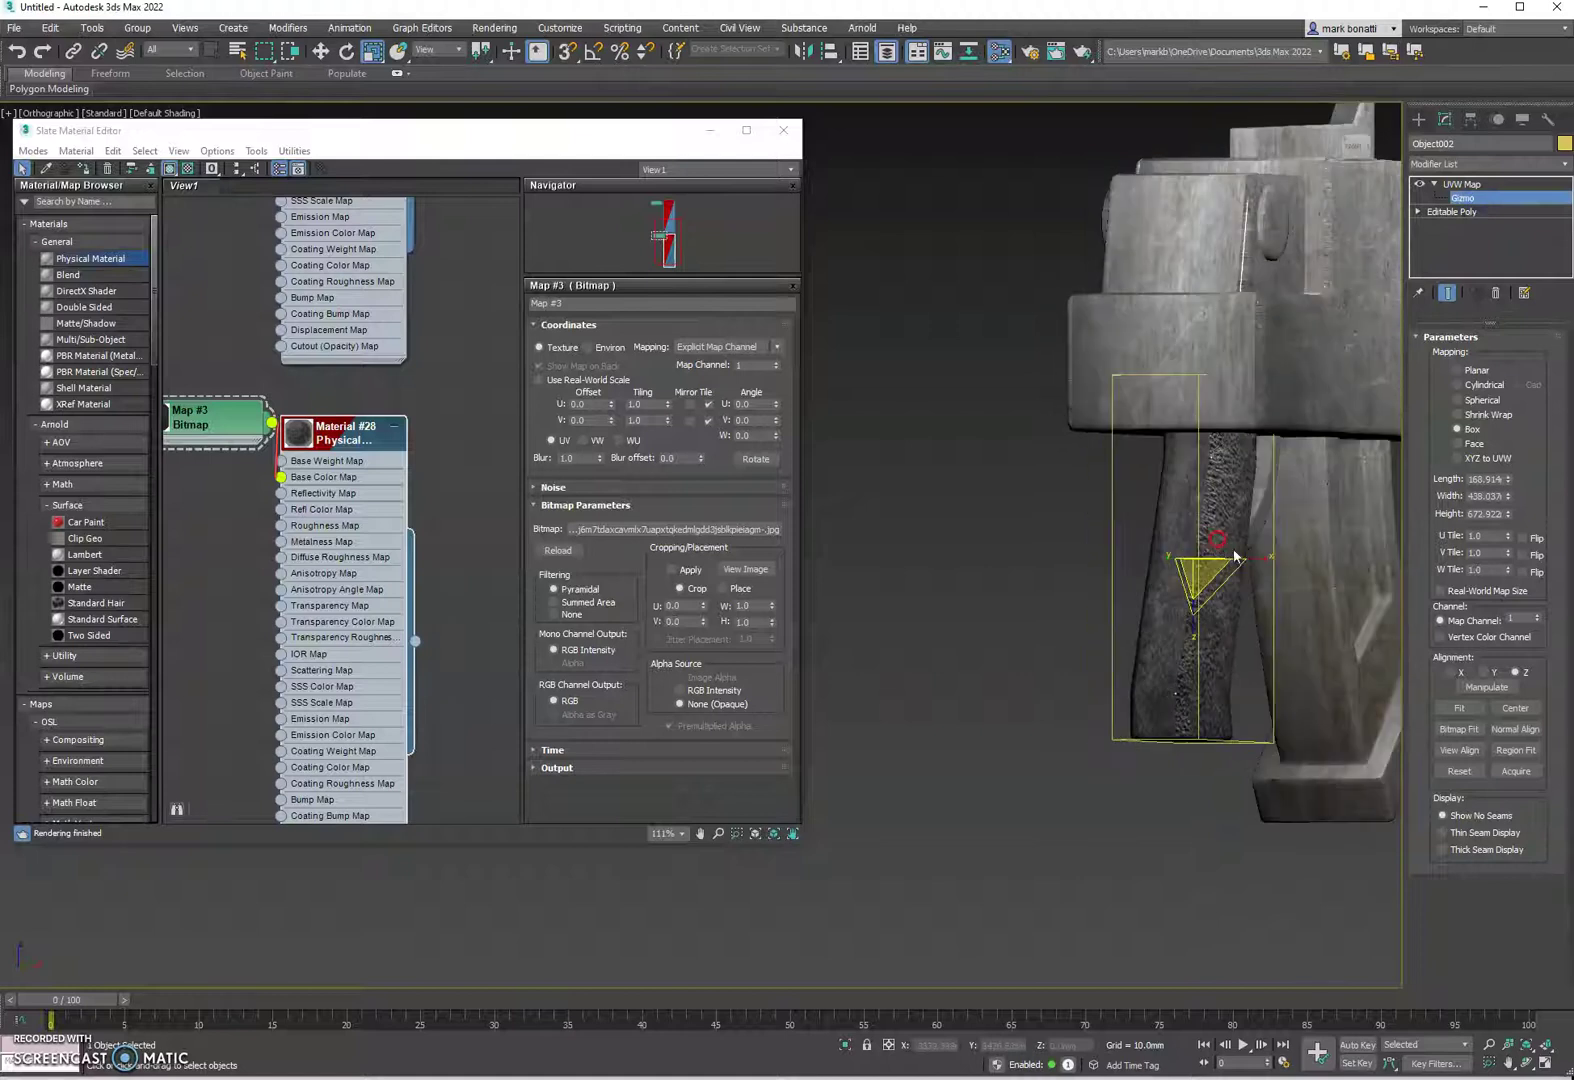
{"action": "left_click_drag", "start_coordinate": [1215, 560], "coordinate": [1323, 551]}
{"action": "middle_click_drag", "start_coordinate": [1323, 551], "coordinate": [1235, 556], "text": "alt"}
{"action": "middle_click_drag", "start_coordinate": [1198, 558], "coordinate": [1054, 499], "text": "alt"}
{"action": "scroll", "coordinate": [1237, 492], "scroll_direction": "down", "scroll_amount": 5}
{"action": "scroll", "coordinate": [1238, 493], "scroll_direction": "down", "scroll_amount": 2}
{"action": "scroll", "coordinate": [1033, 540], "scroll_direction": "up", "scroll_amount": 4}
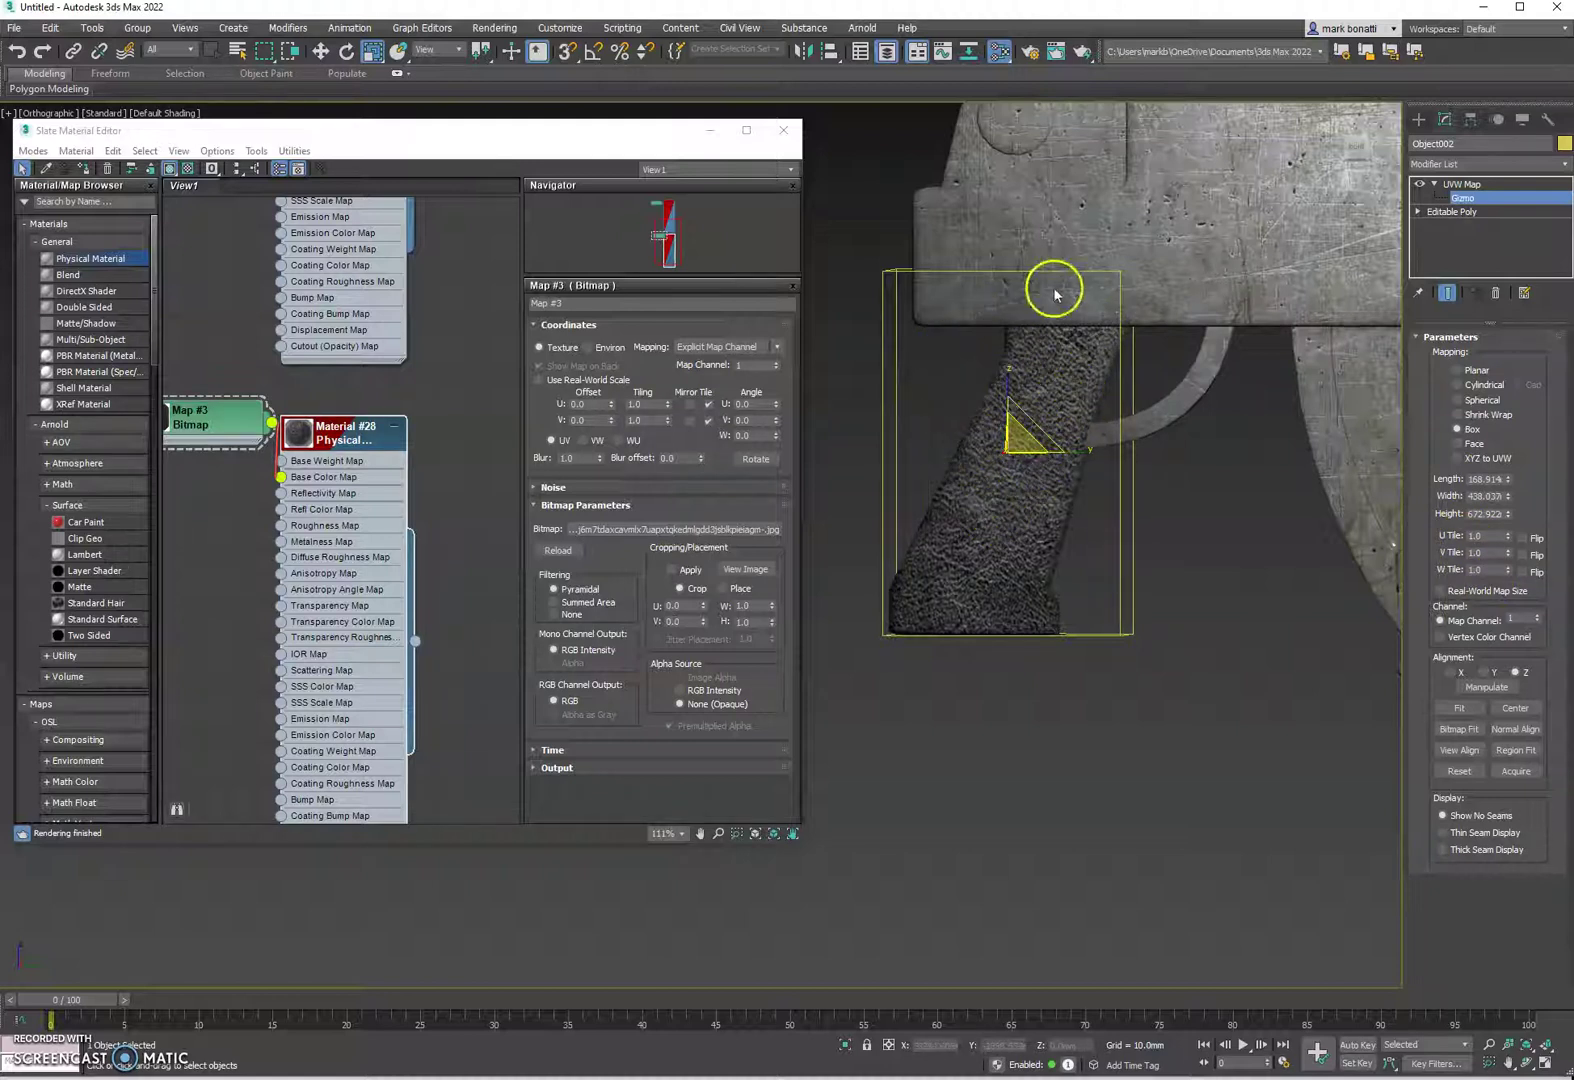
Step: Set U Tile and V Tile of the grip's UVW Map to 2.0 and check the grip for texture seams
{"action": "middle_click_drag", "start_coordinate": [938, 551], "coordinate": [1006, 570], "text": "alt"}
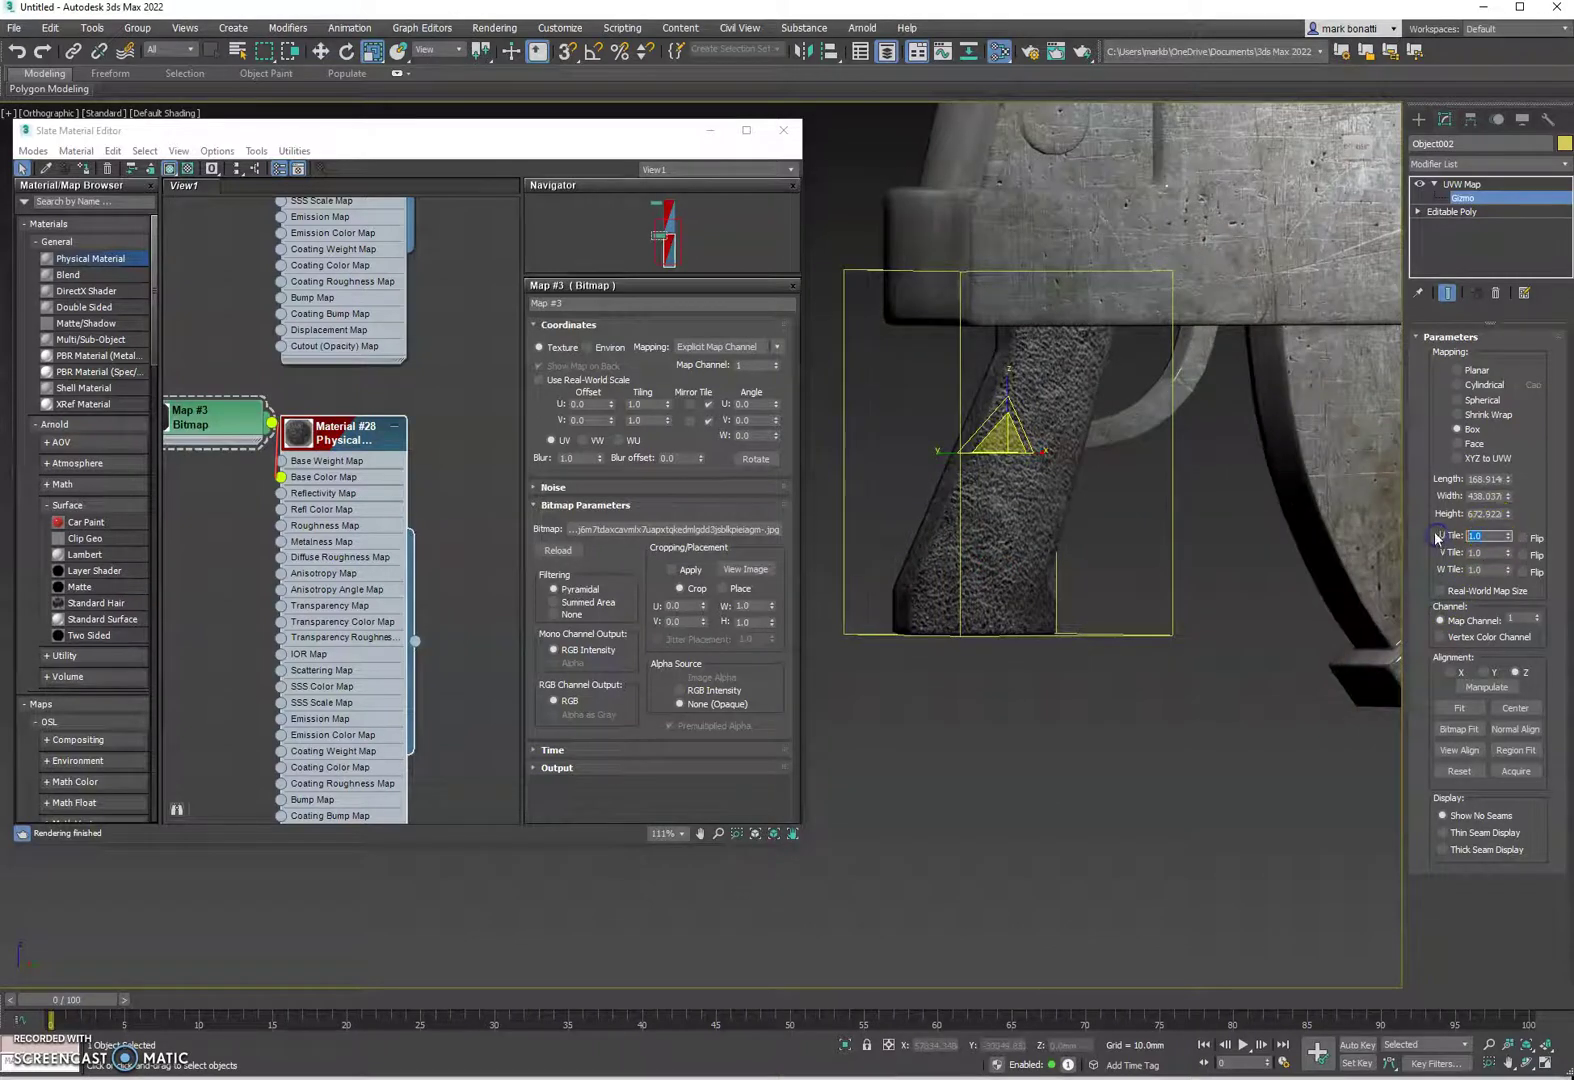
{"action": "left_click", "coordinate": [1495, 553]}
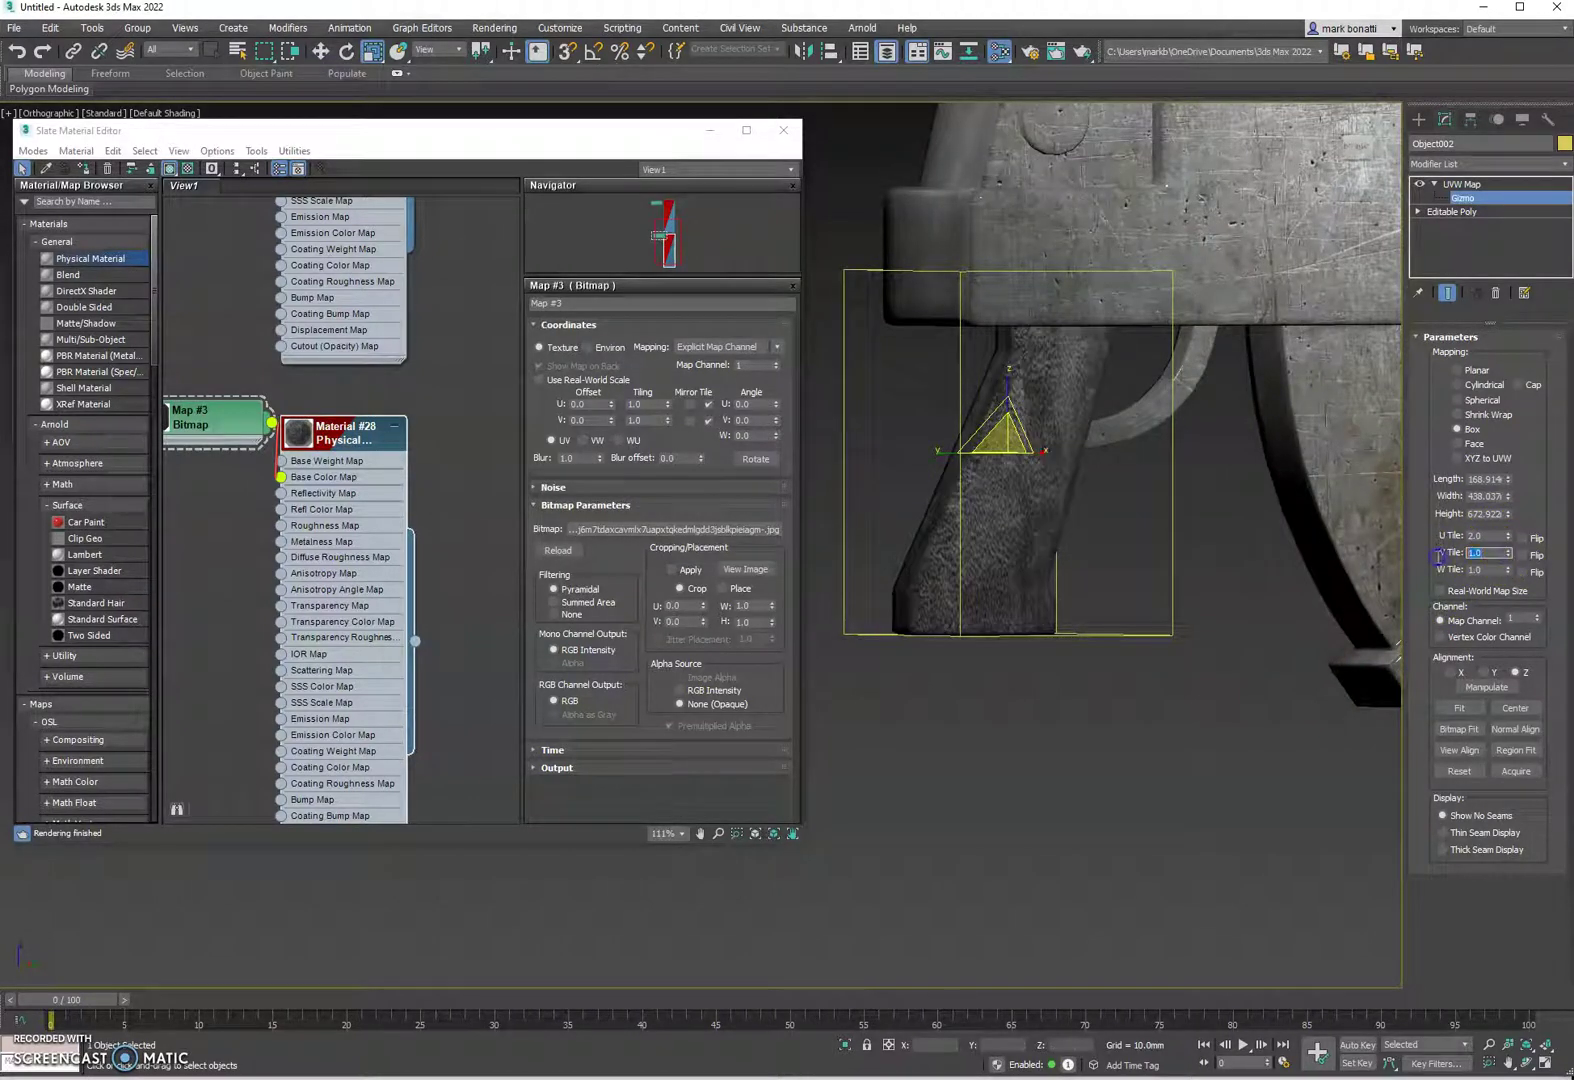
{"action": "key", "text": "Return"}
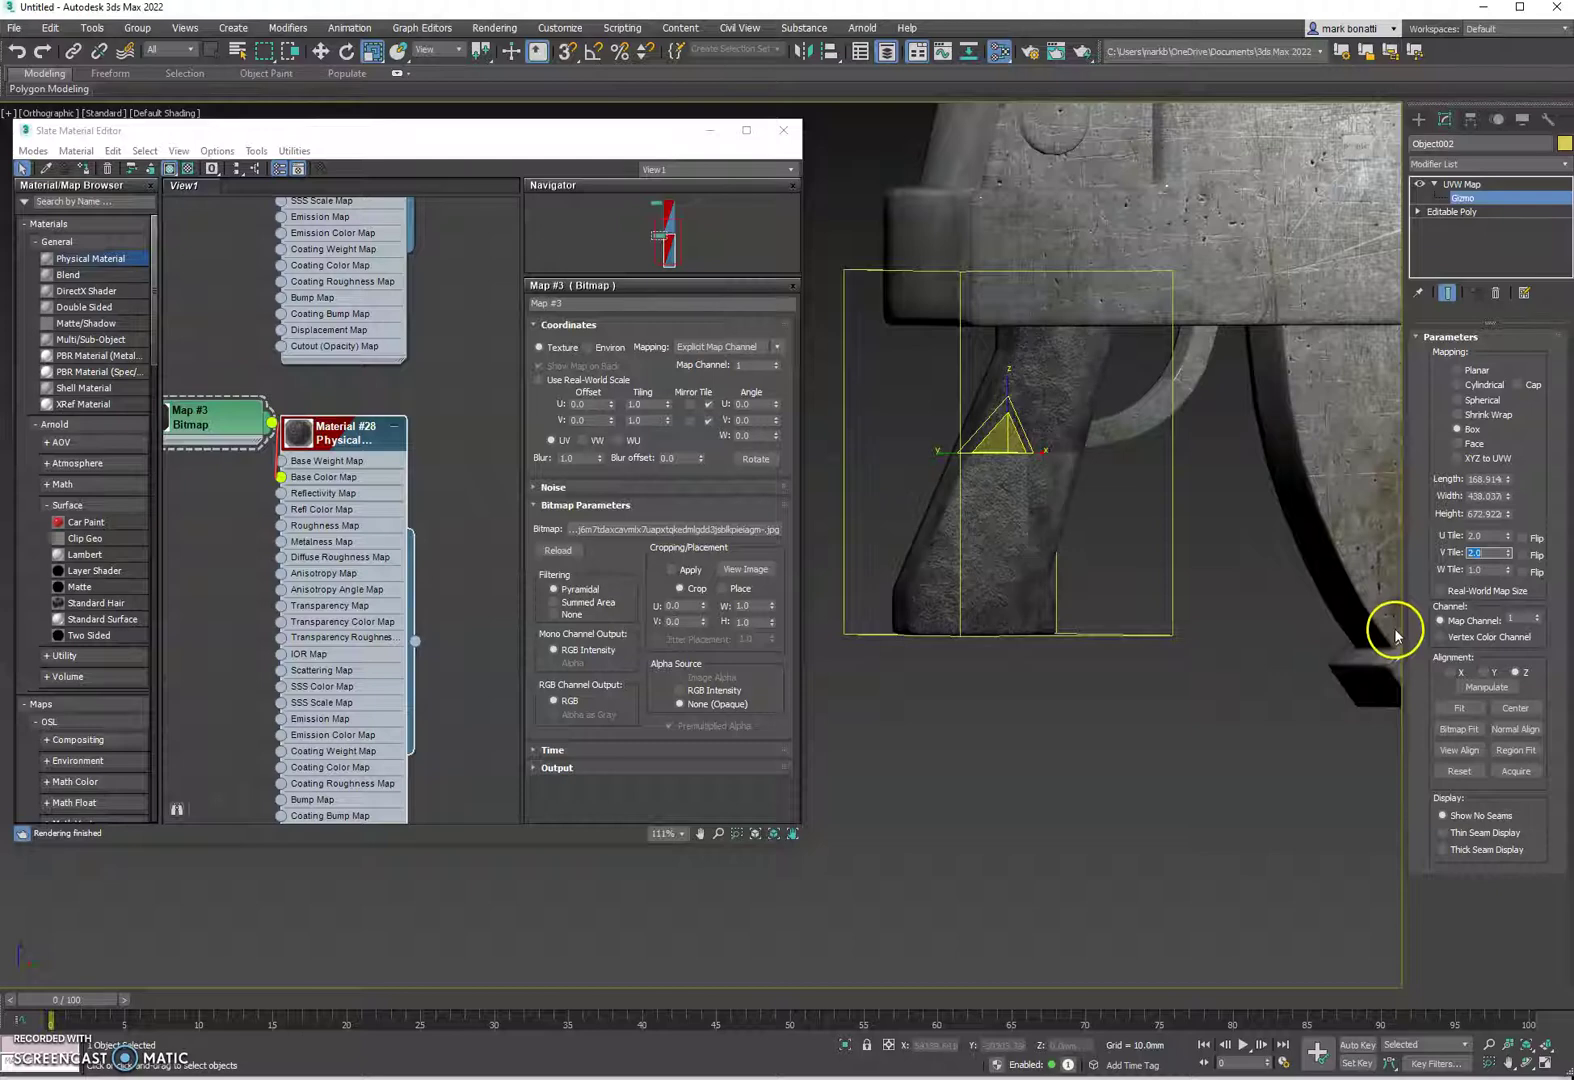
{"action": "scroll", "coordinate": [1030, 445], "scroll_direction": "up", "scroll_amount": 3}
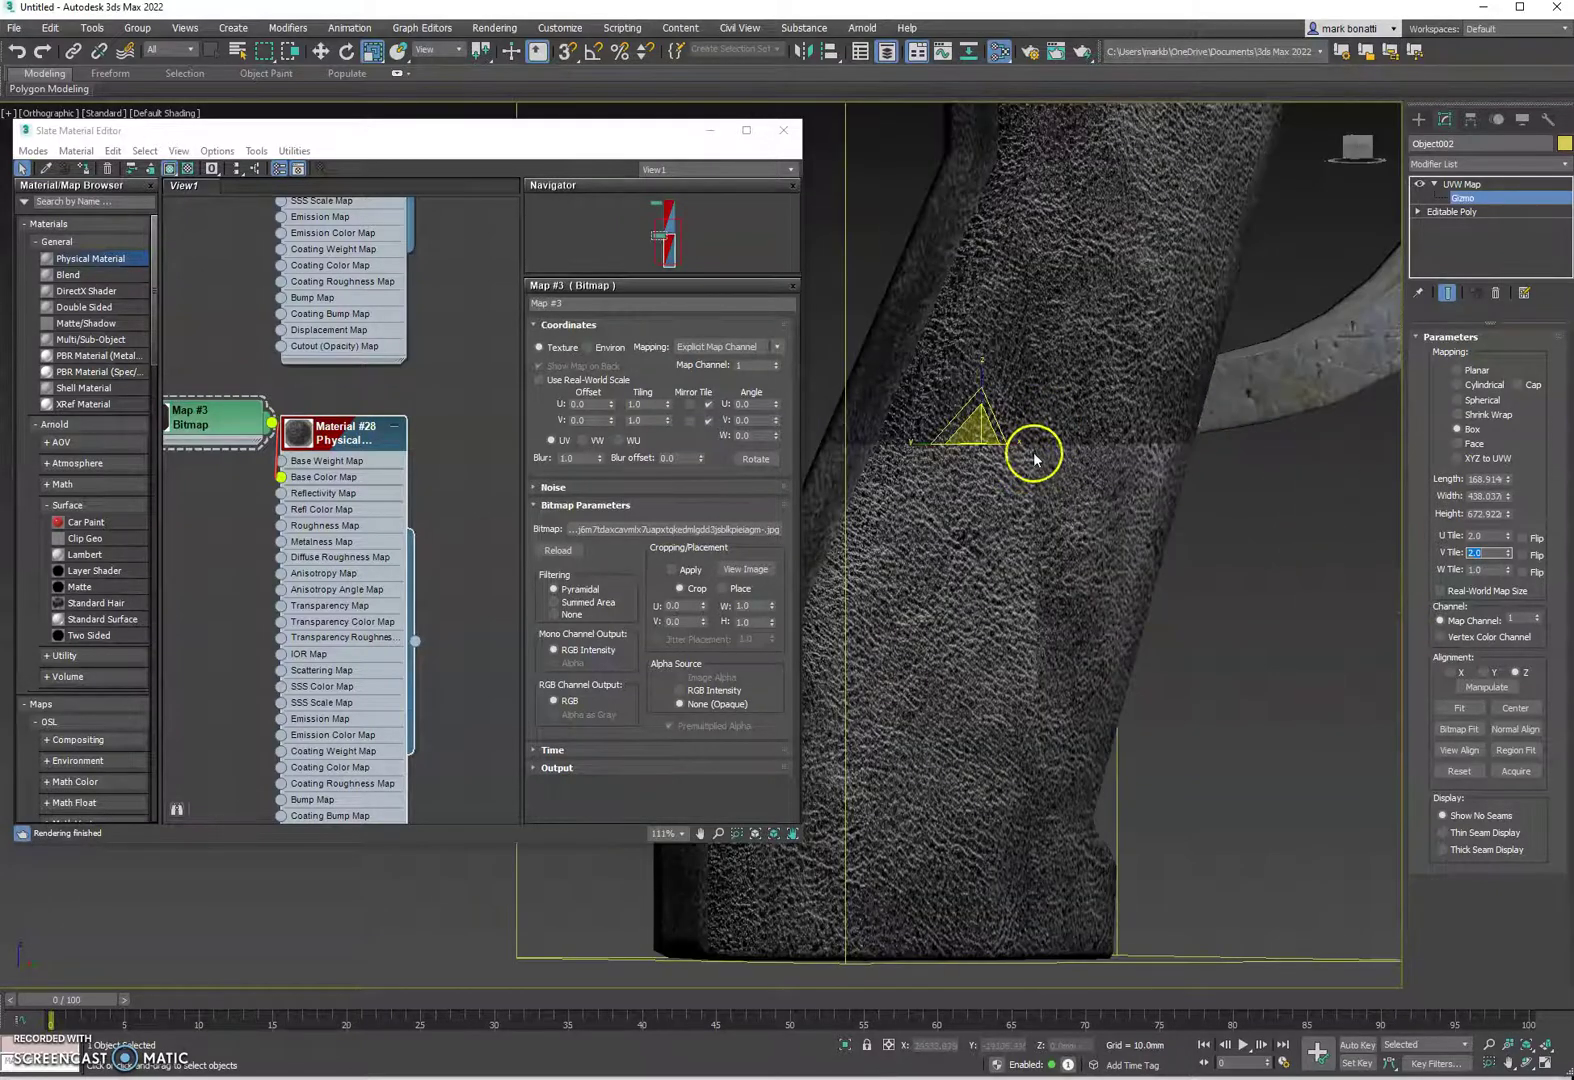
{"action": "mouse_move", "coordinate": [1043, 453]}
{"action": "middle_mouse_down", "text": "alt"}
{"action": "mouse_move", "coordinate": [1324, 457]}
{"action": "mouse_move", "coordinate": [1035, 450]}
{"action": "mouse_move", "coordinate": [1028, 468]}
{"action": "middle_mouse_up", "text": "alt"}
{"action": "scroll", "coordinate": [1019, 492], "scroll_direction": "down", "scroll_amount": 5}
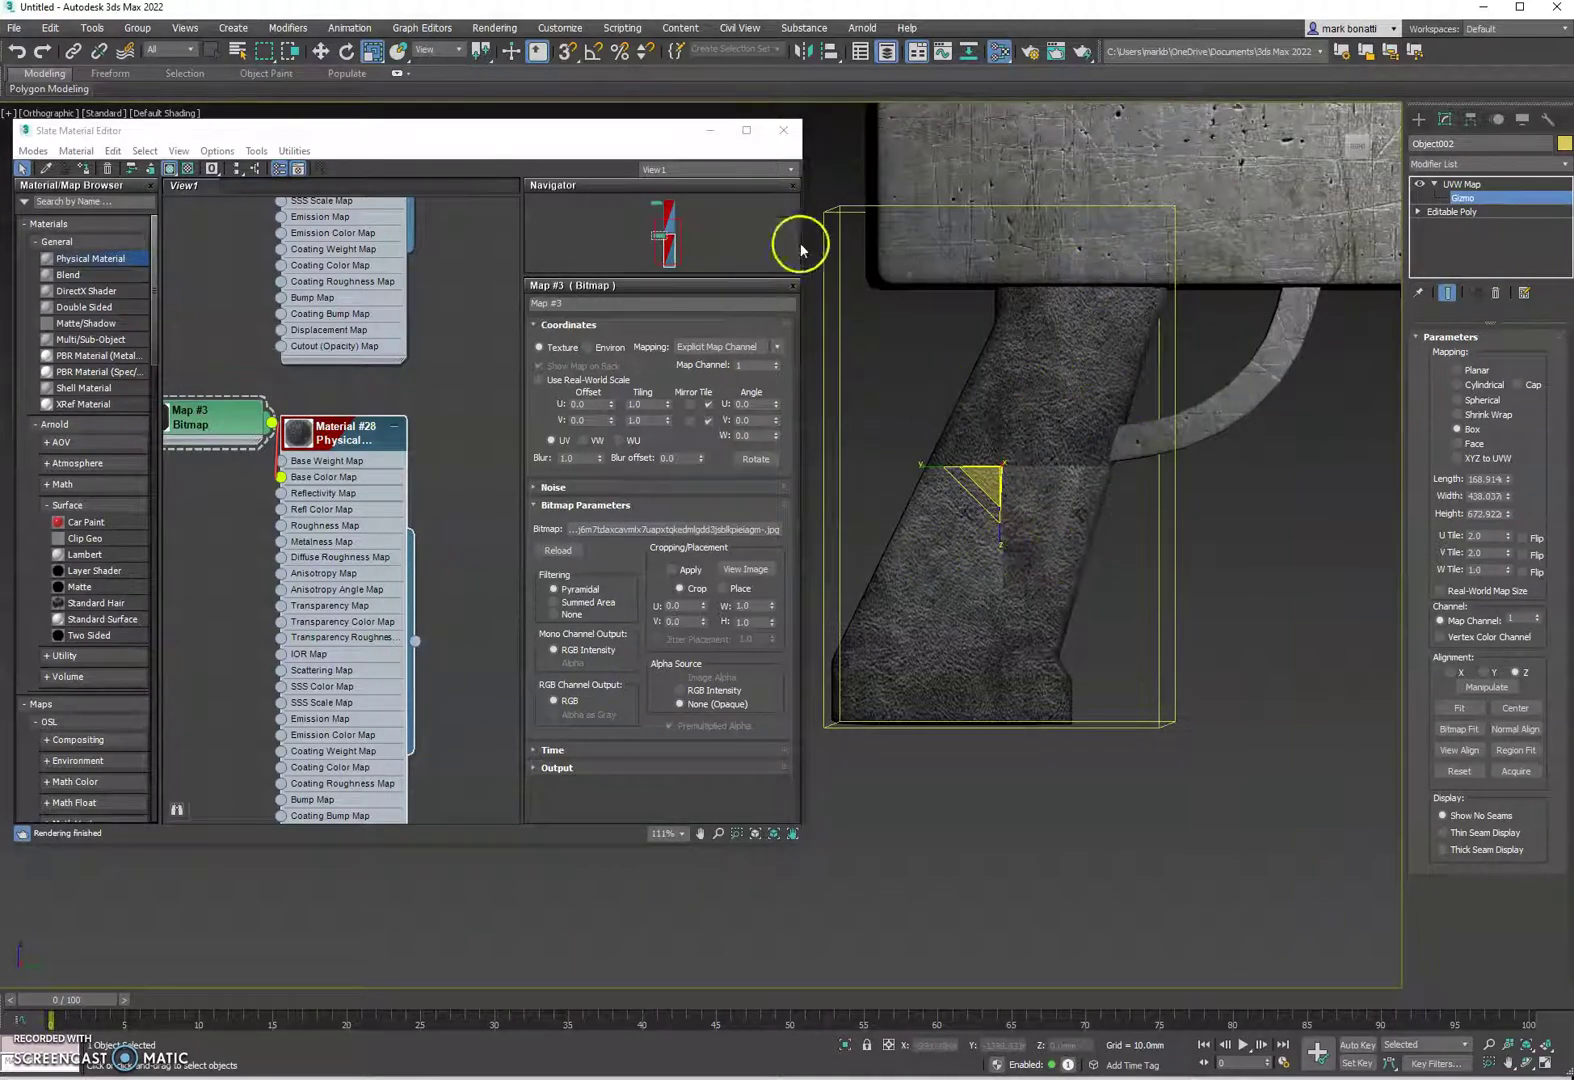
{"action": "middle_click_drag", "start_coordinate": [1115, 570], "coordinate": [1140, 603], "text": "alt"}
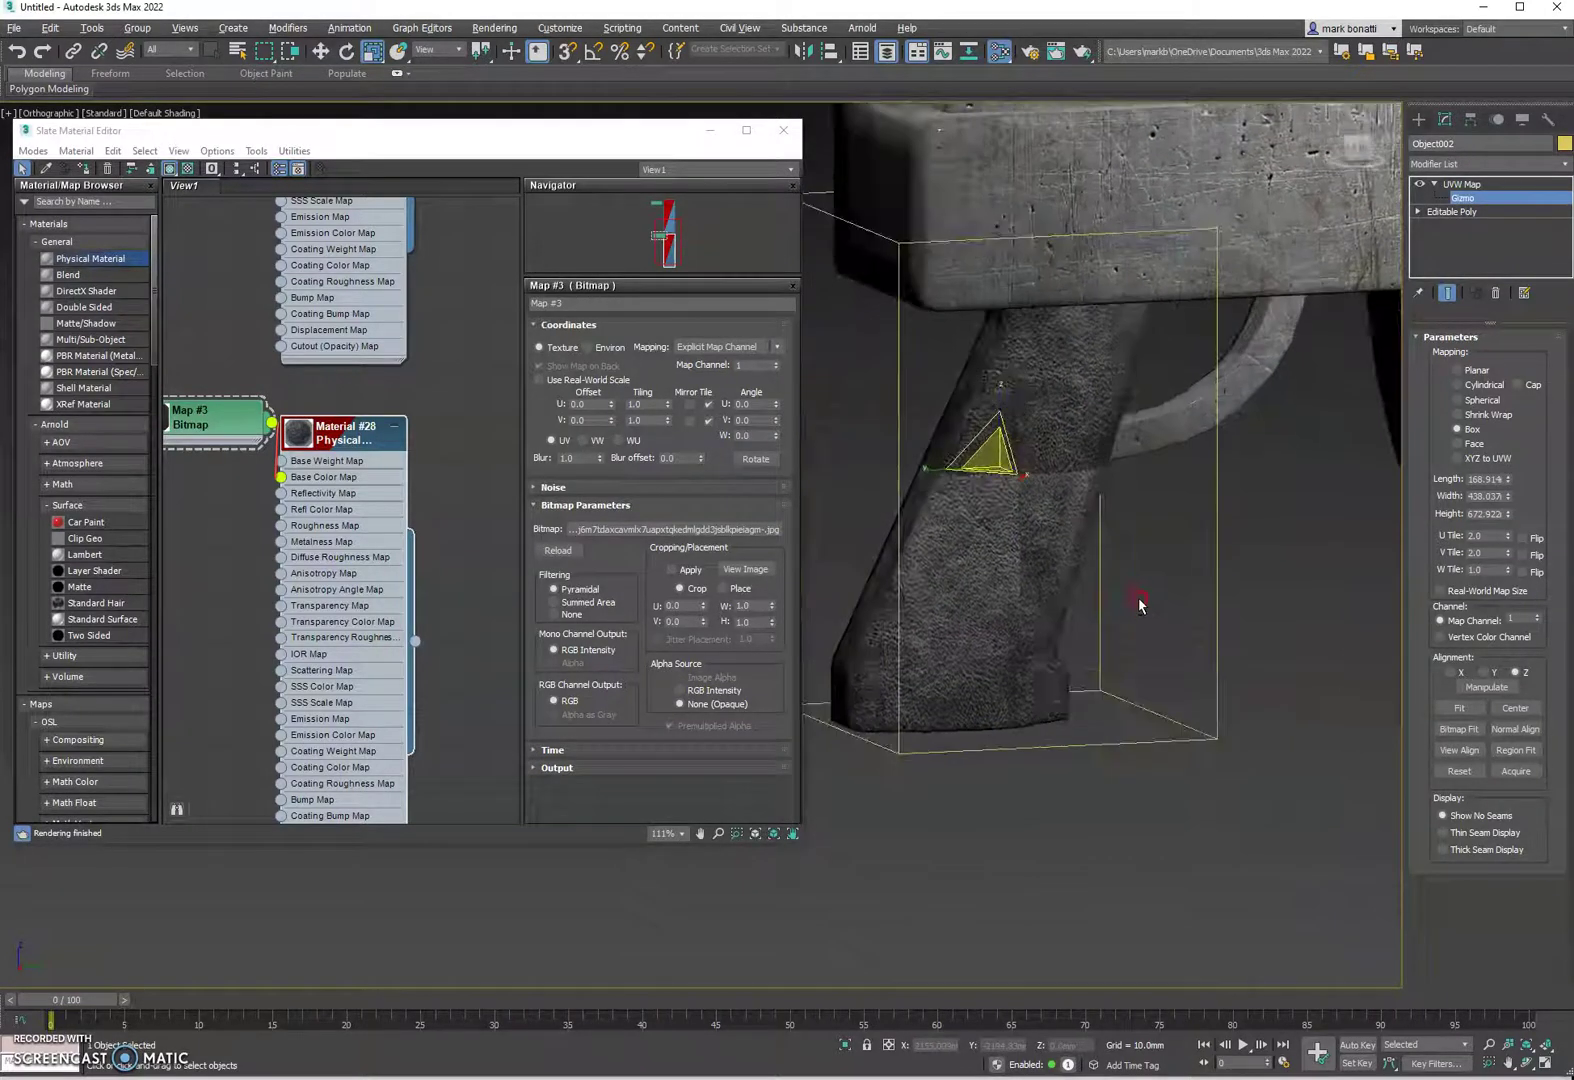
Step: Switch to Firefox and run a Google image search for "leather seamless texture" in a new tab
{"action": "left_click", "coordinate": [201, 1077]}
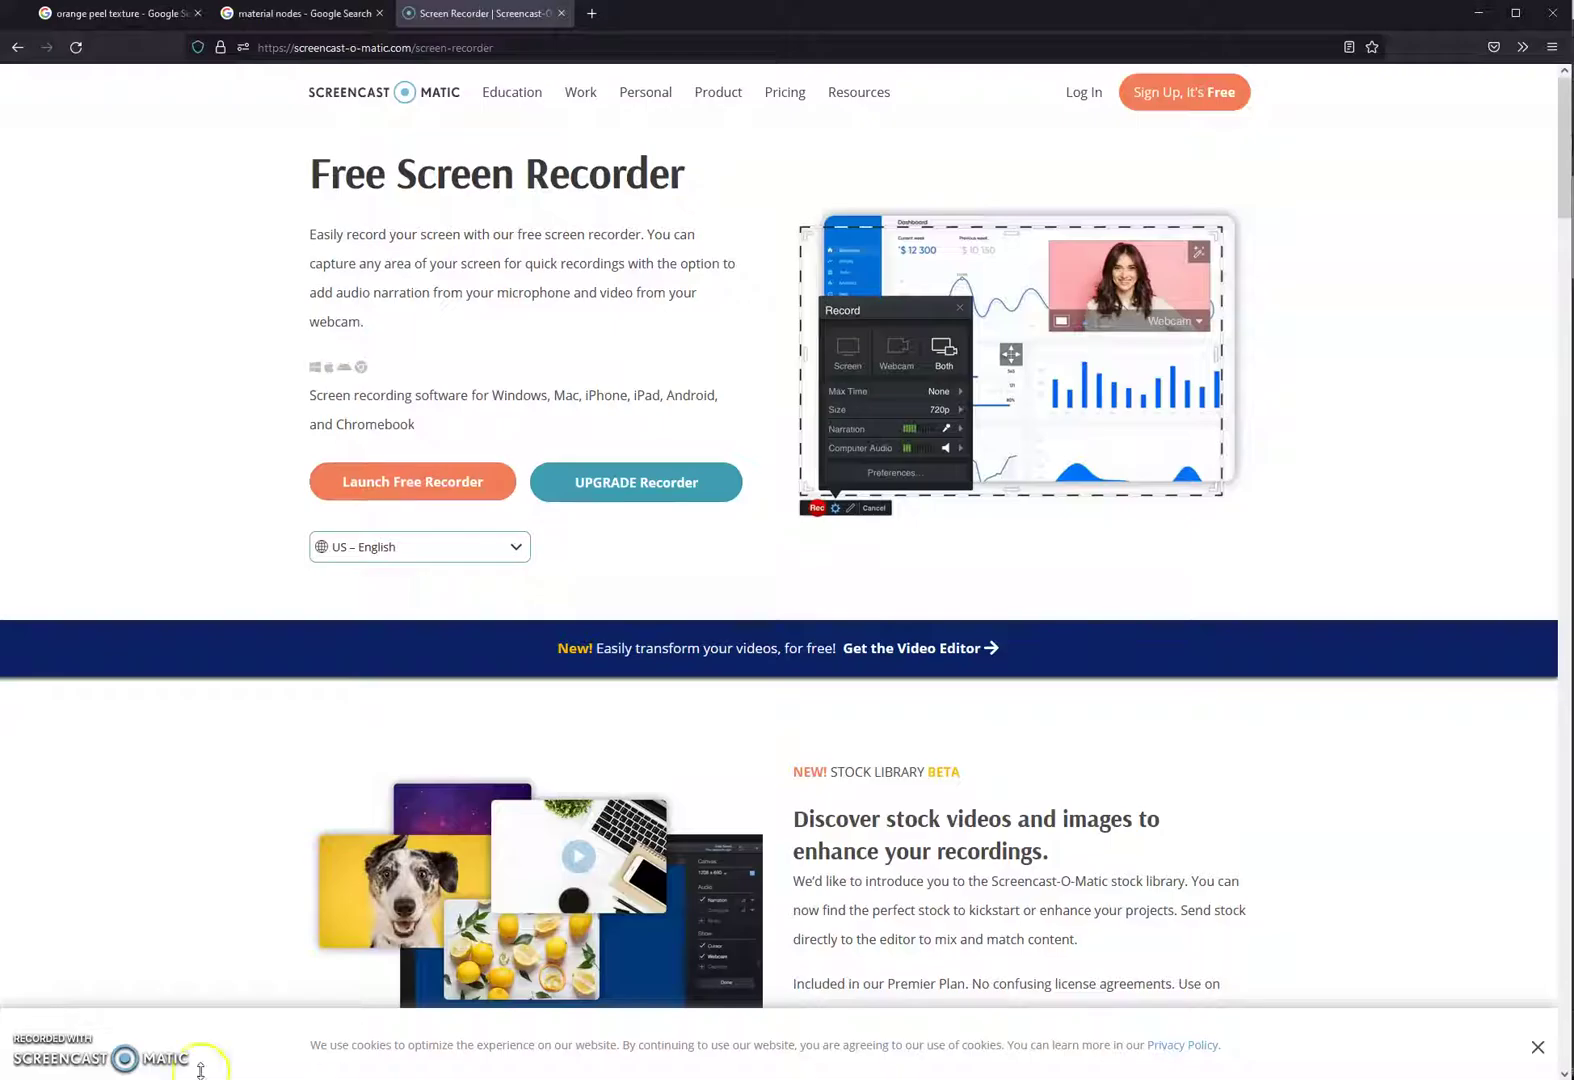
{"action": "left_click", "coordinate": [604, 25]}
{"action": "left_click", "coordinate": [590, 48]}
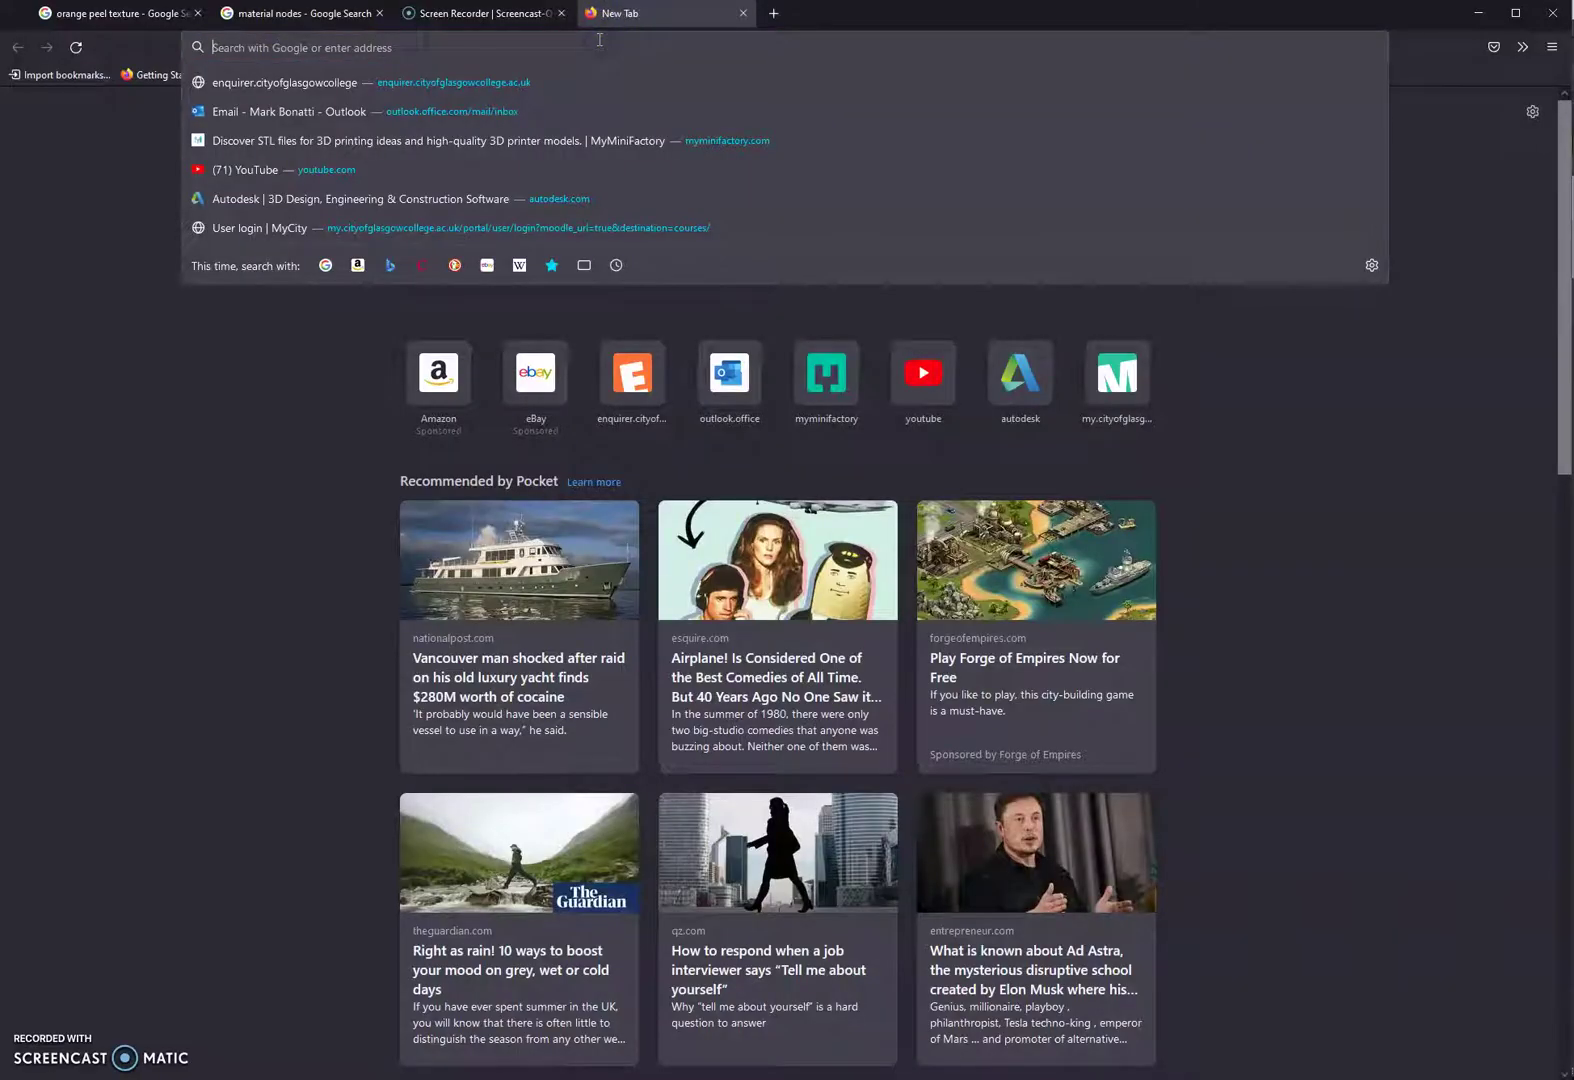
{"action": "type", "text": "le"}
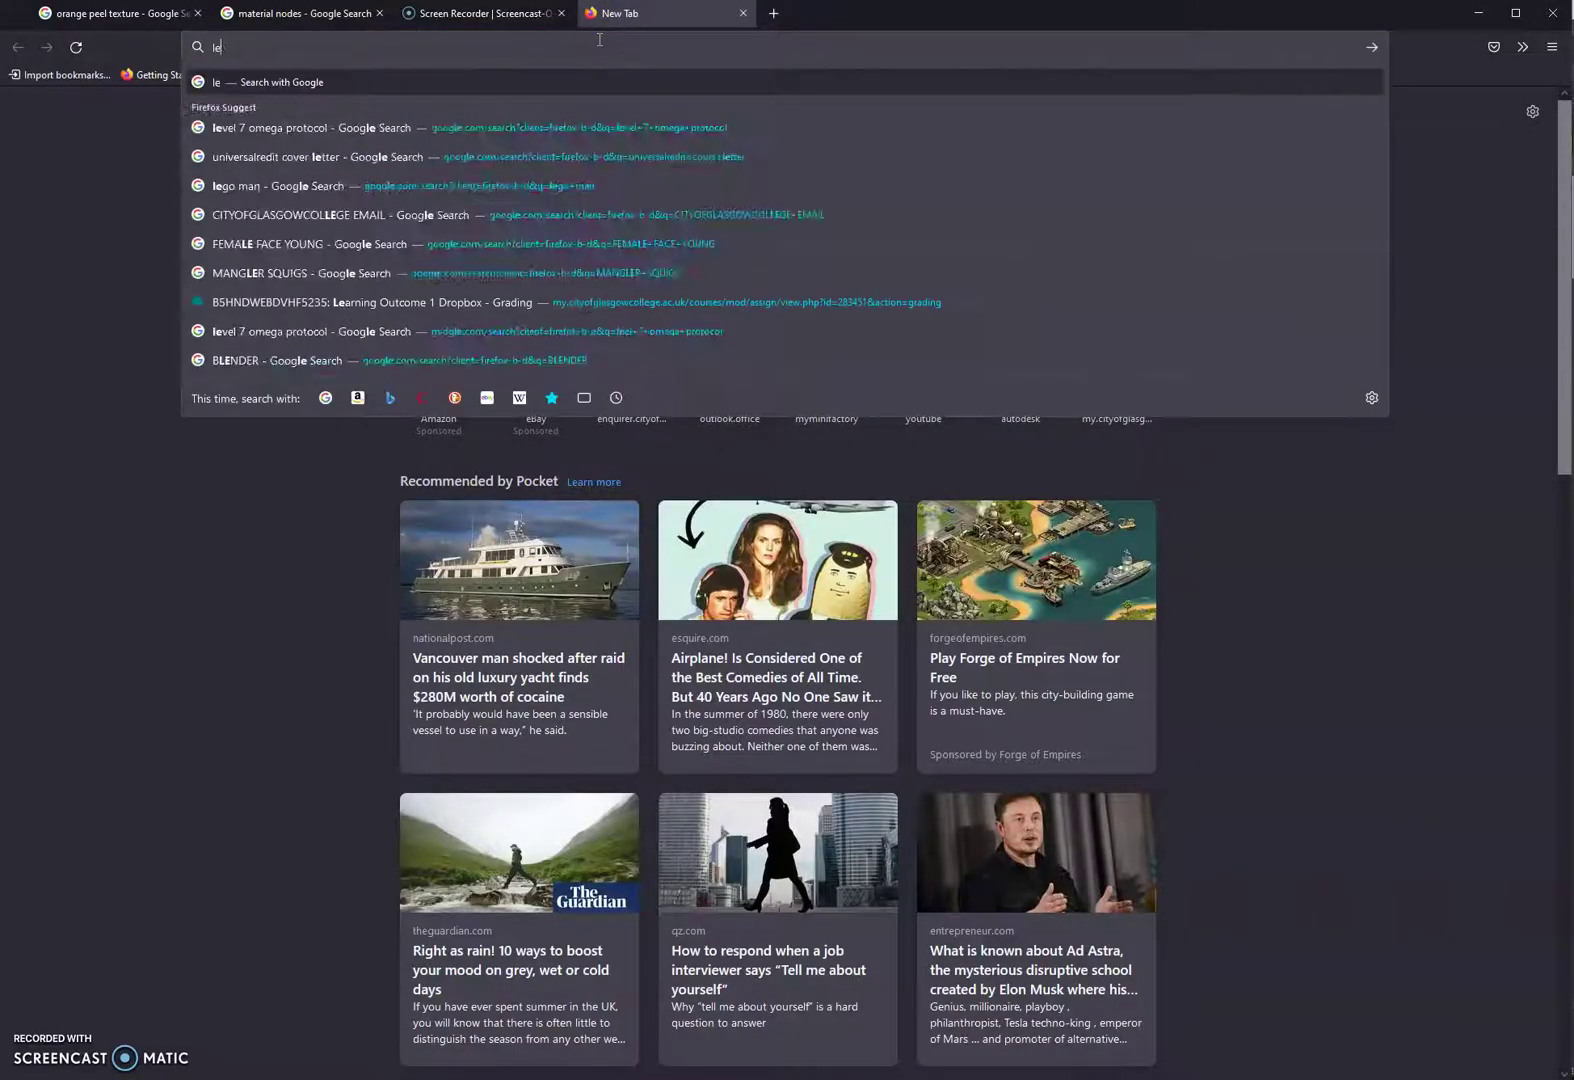
{"action": "type", "text": "ather seamles"}
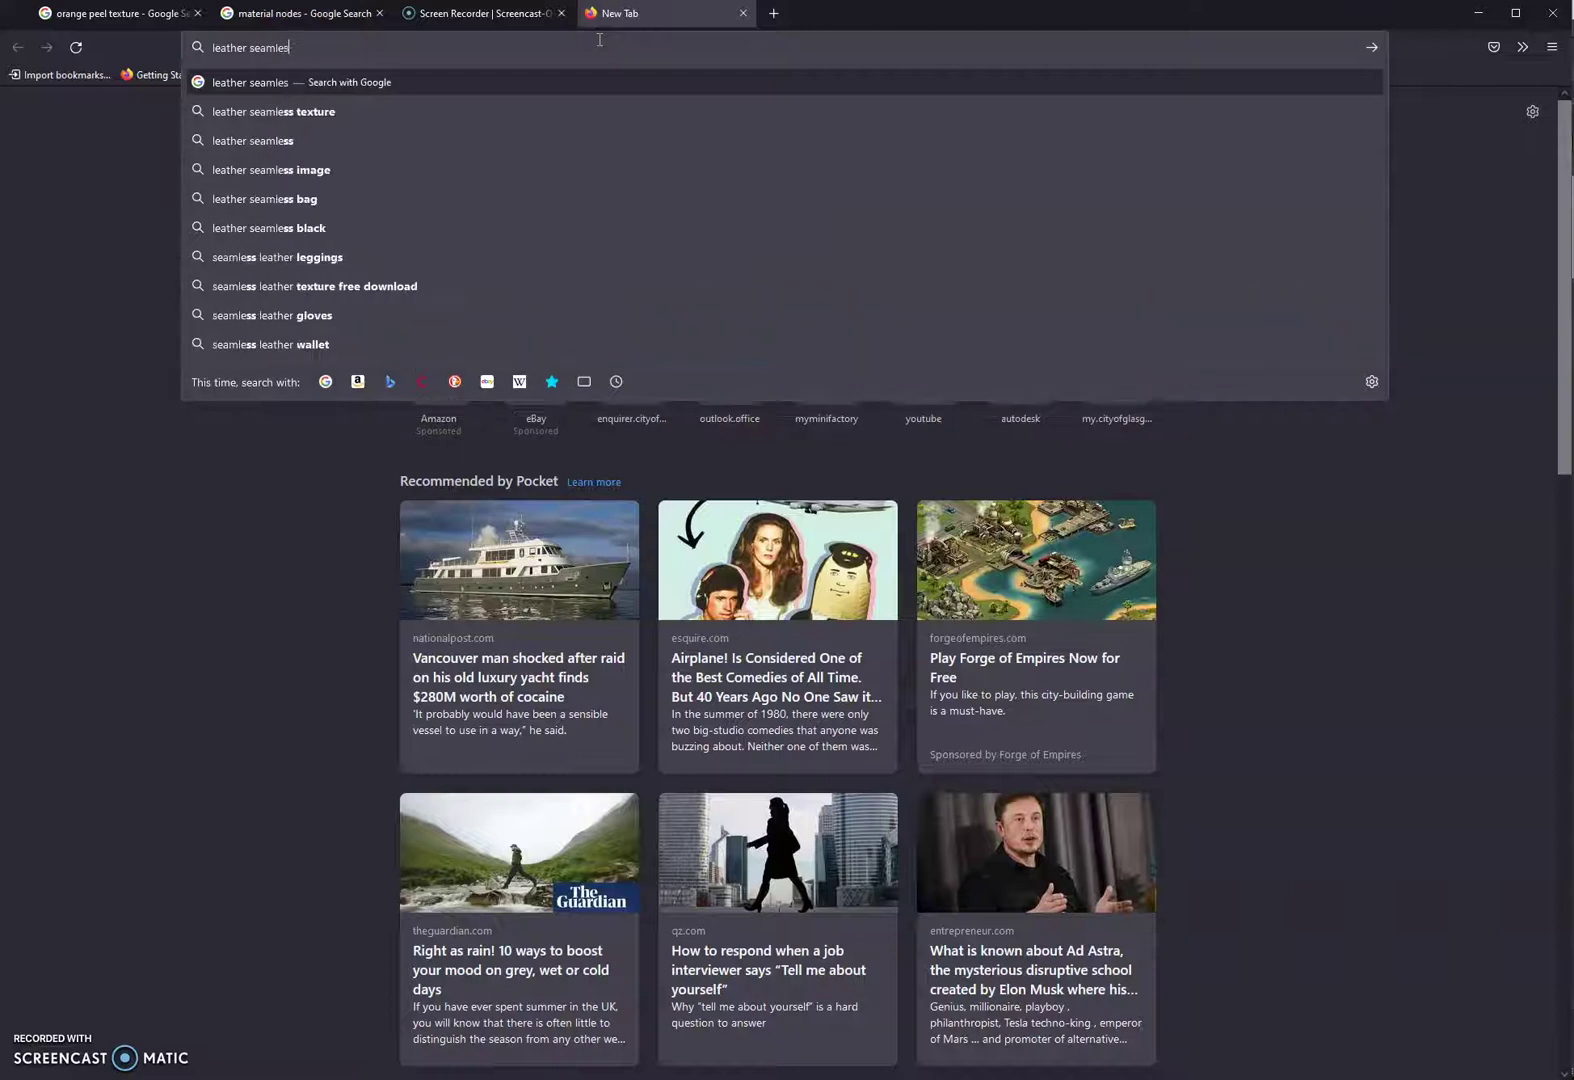
{"action": "type", "text": "s texture"}
{"action": "key", "text": "Return"}
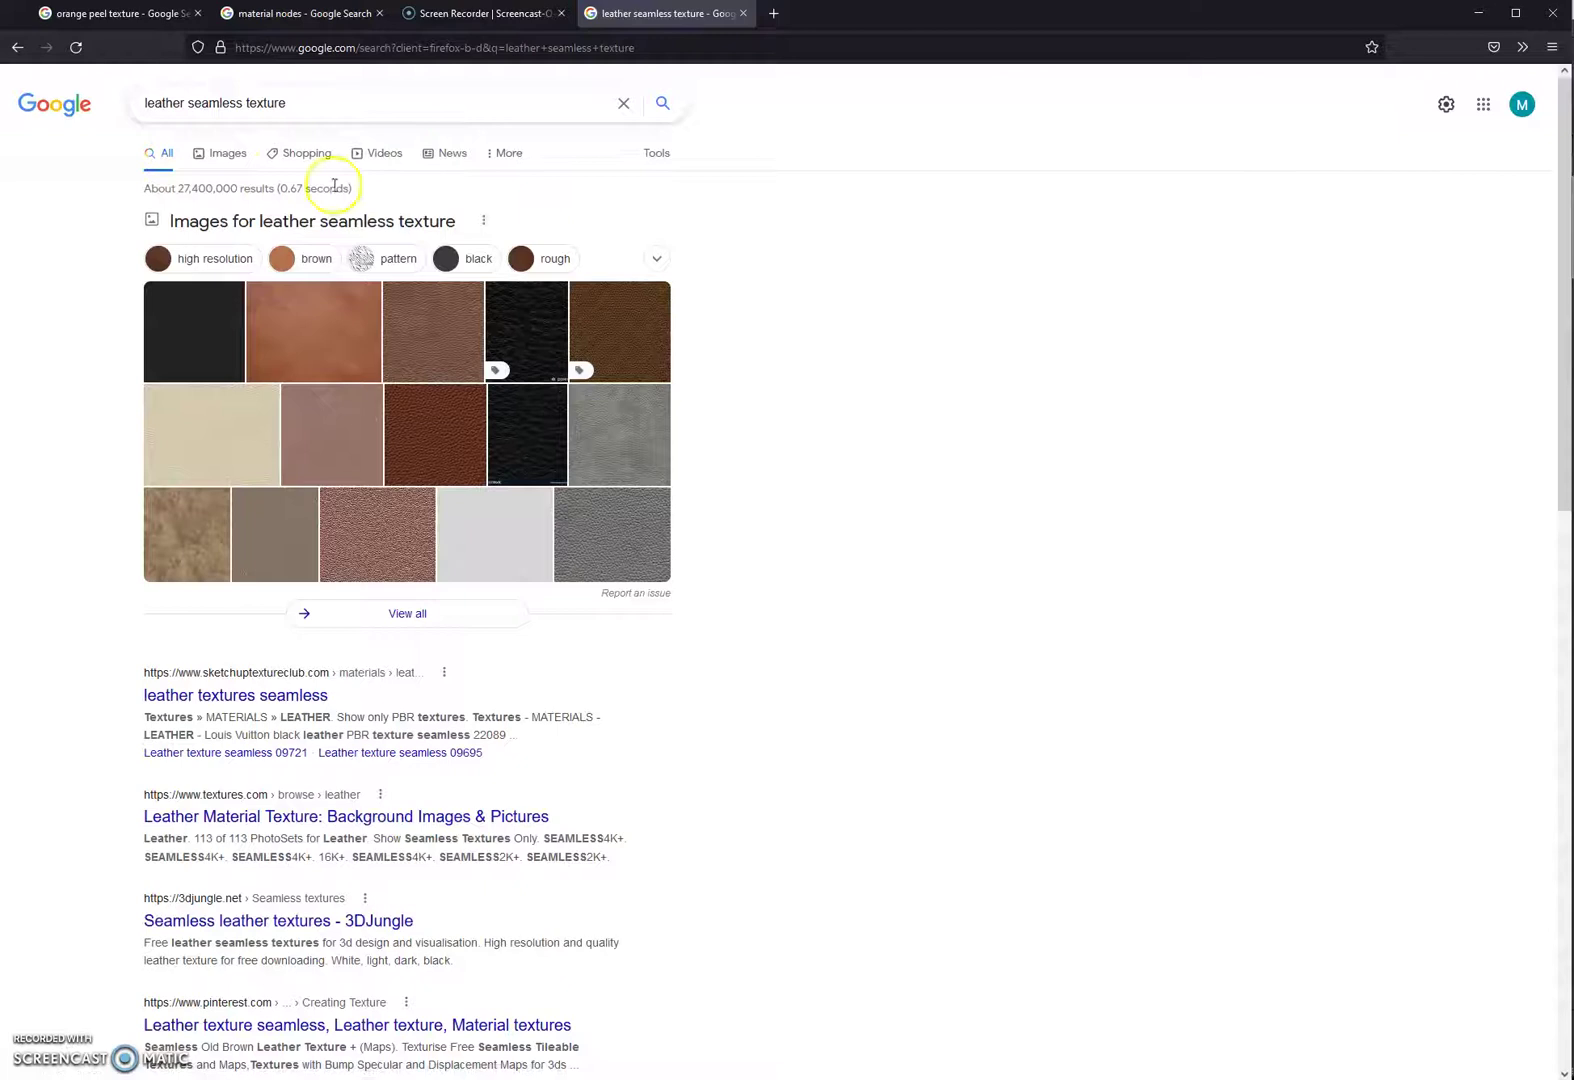
{"action": "left_click", "coordinate": [223, 150]}
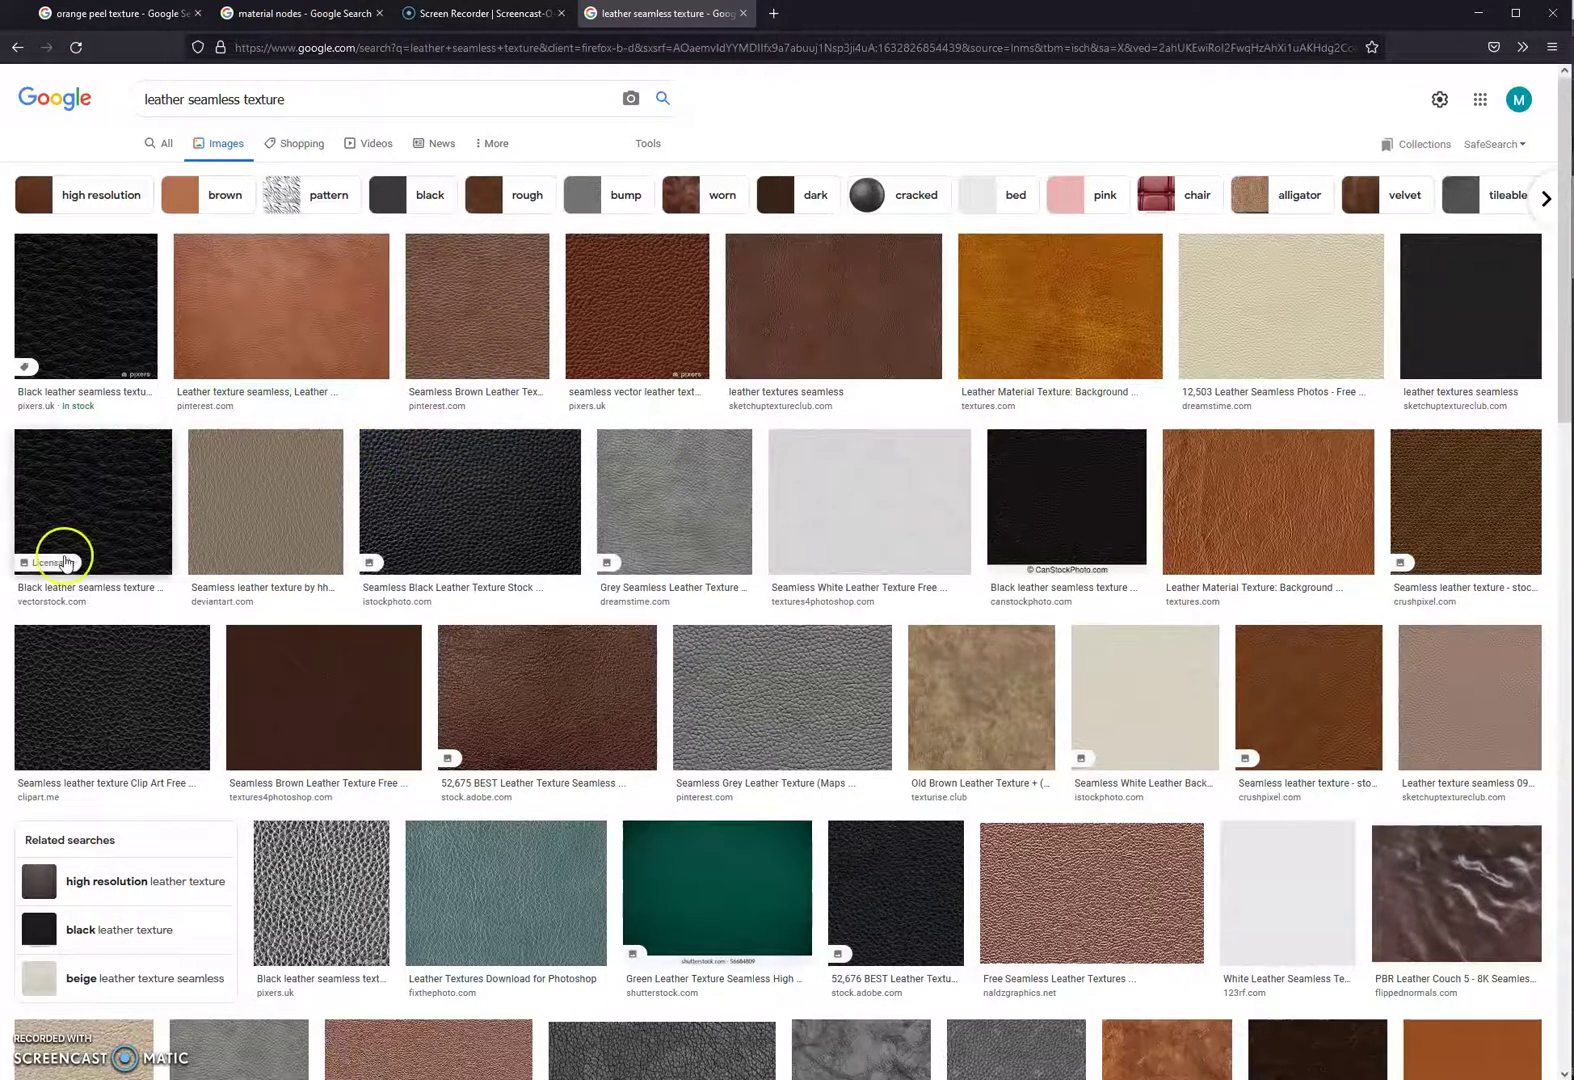
Step: Preview several black leather textures from the image results, including the VectorStock and iStock ones, to compare their grain
{"action": "left_click", "coordinate": [91, 530]}
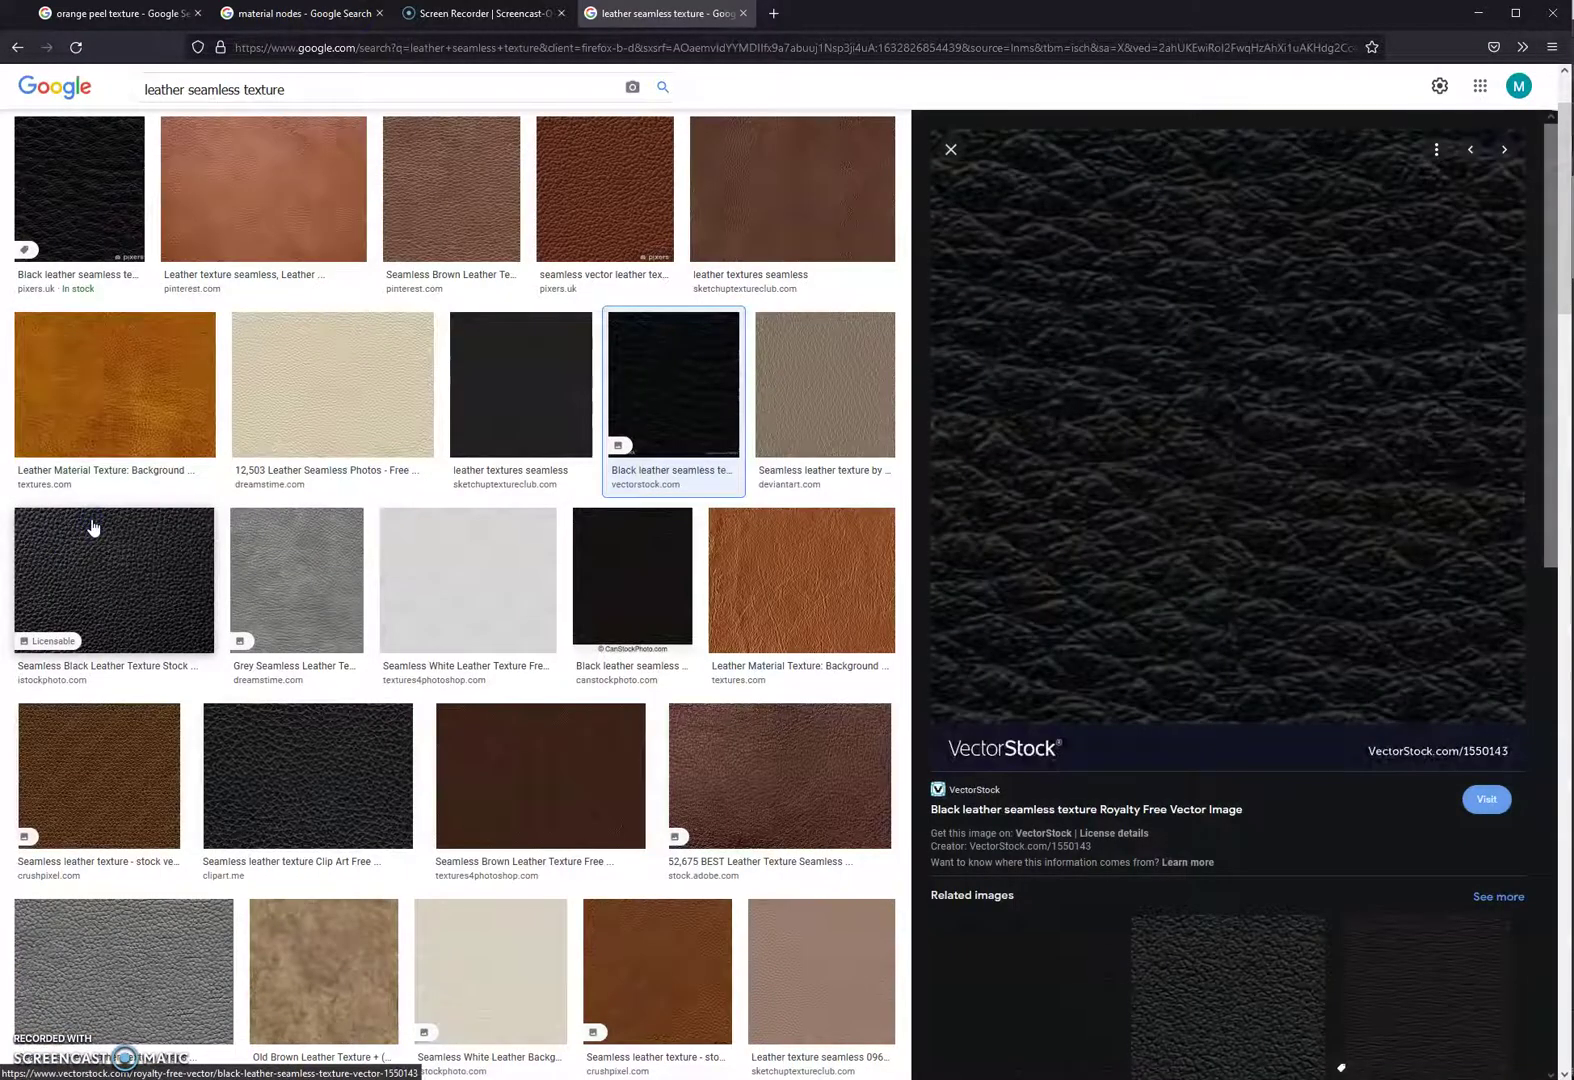
{"action": "left_click", "coordinate": [514, 386]}
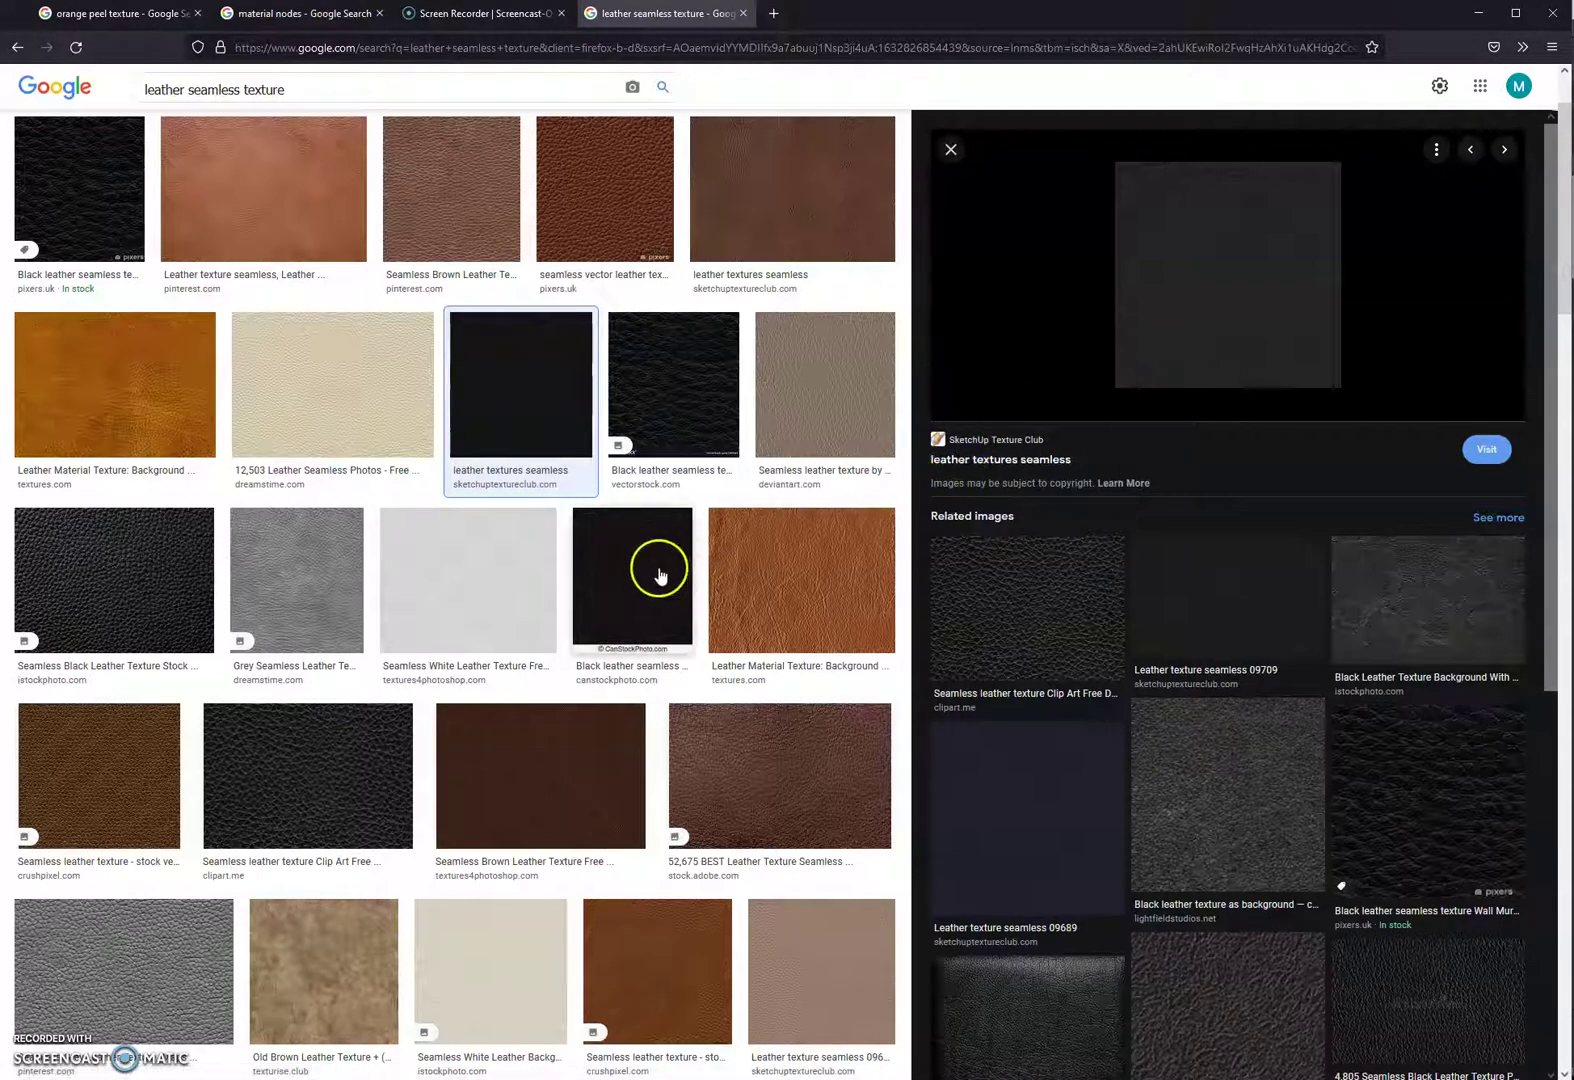
{"action": "left_click", "coordinate": [157, 585]}
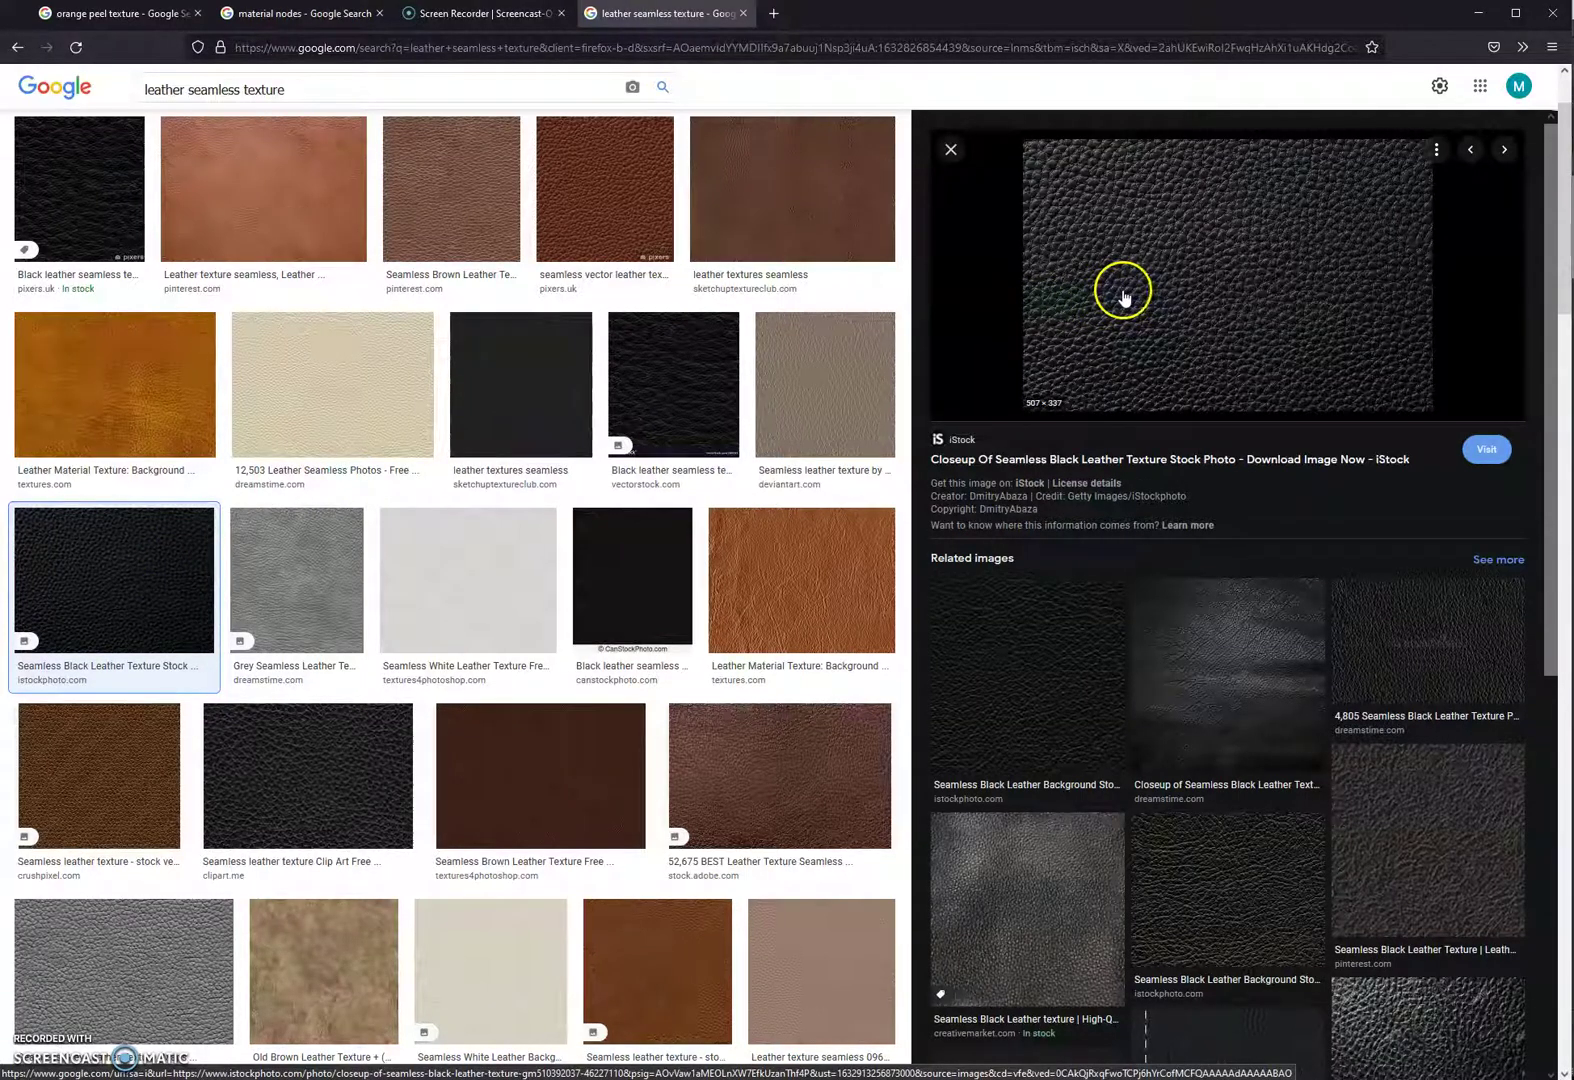
{"action": "left_click", "coordinate": [666, 571]}
{"action": "left_click", "coordinate": [663, 380]}
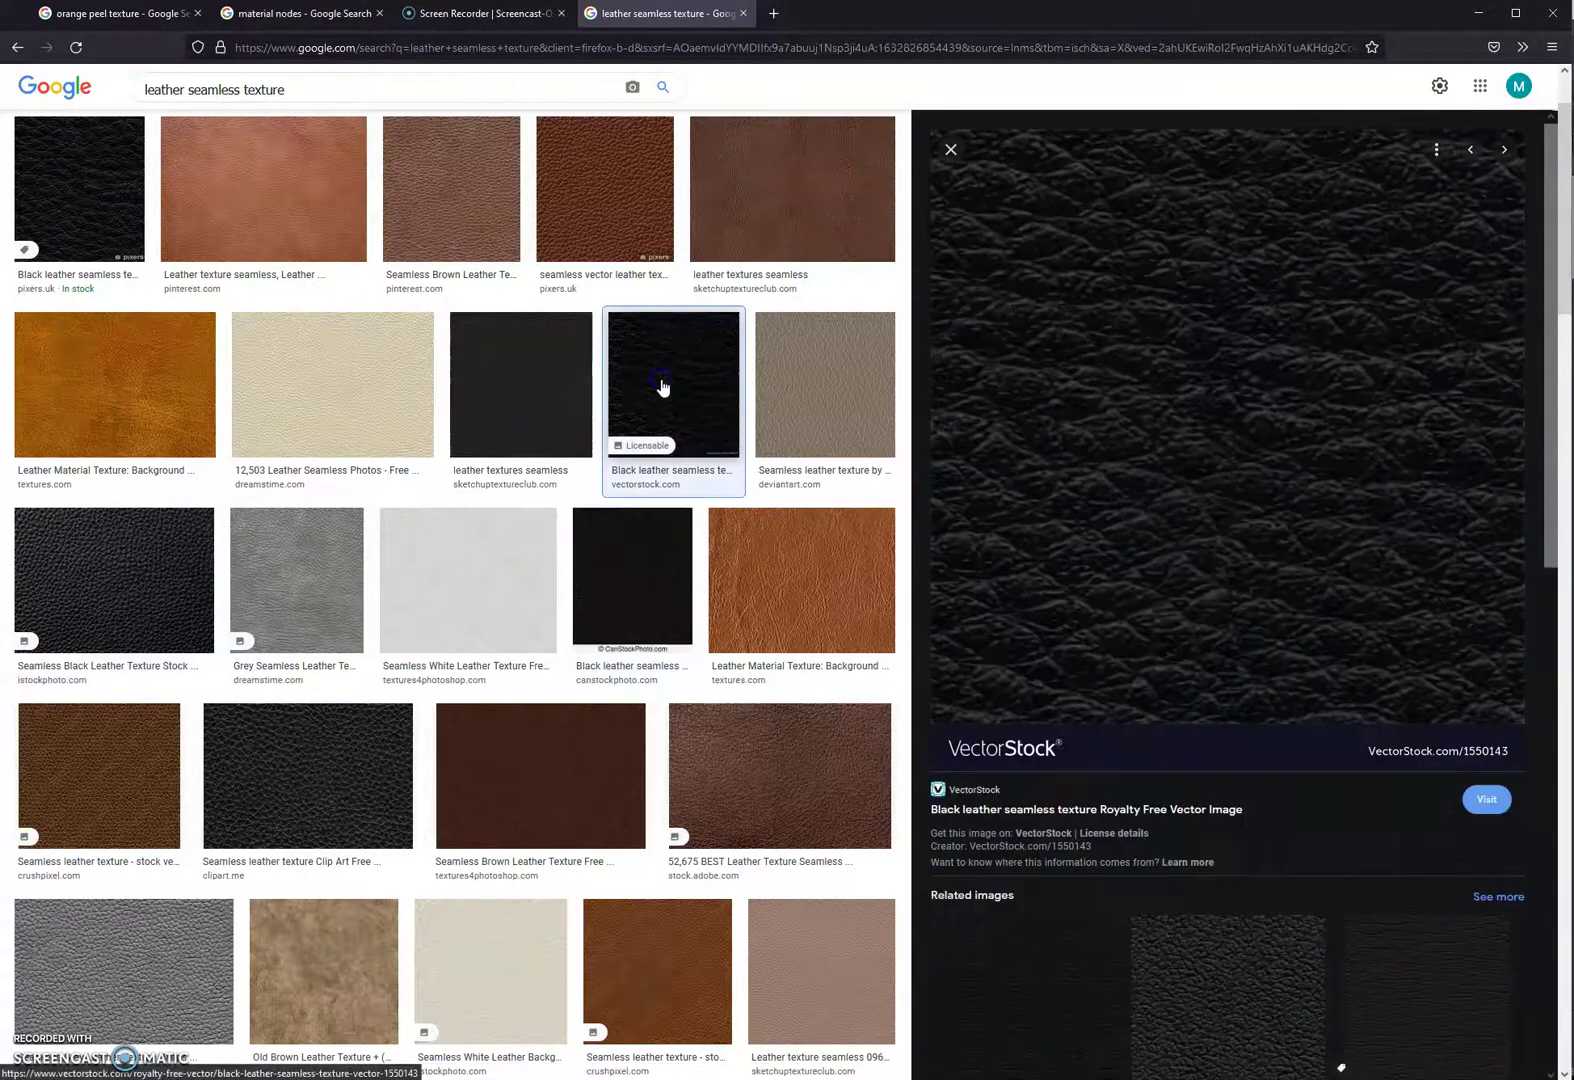
Step: Save the dark "leather textures seamless" image from SketchUp Texture Club
{"action": "left_click", "coordinate": [580, 382]}
{"action": "left_click", "coordinate": [1260, 348]}
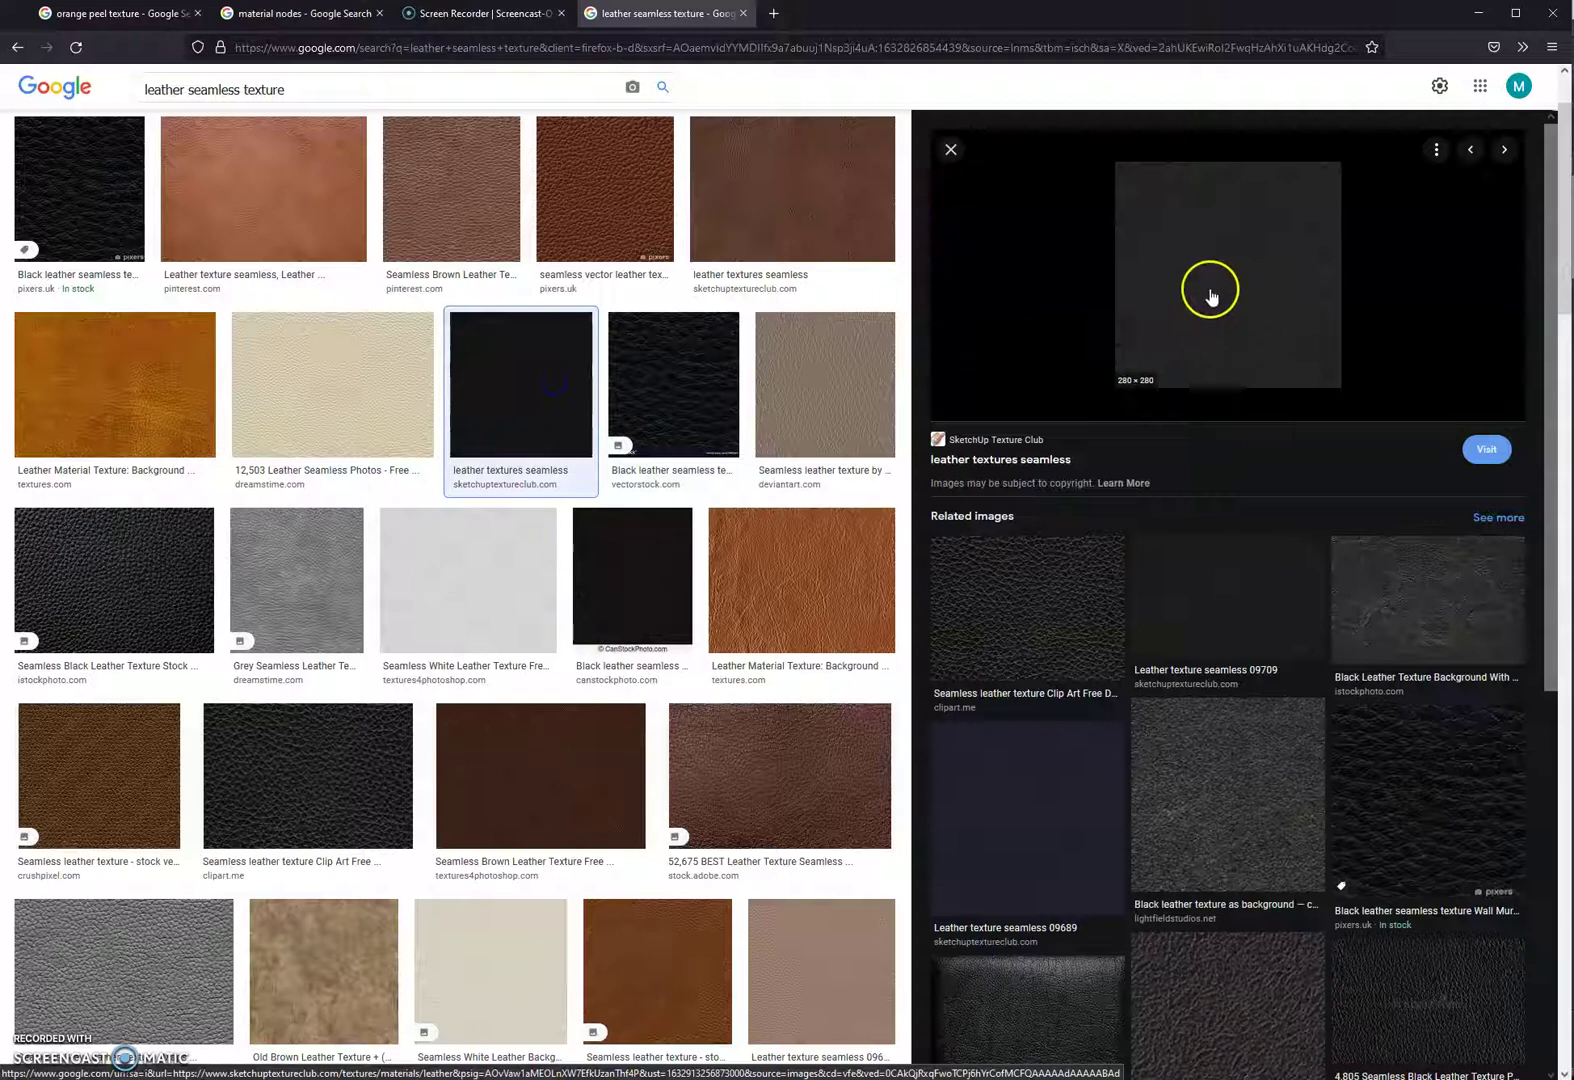
{"action": "right_click", "coordinate": [1210, 295]}
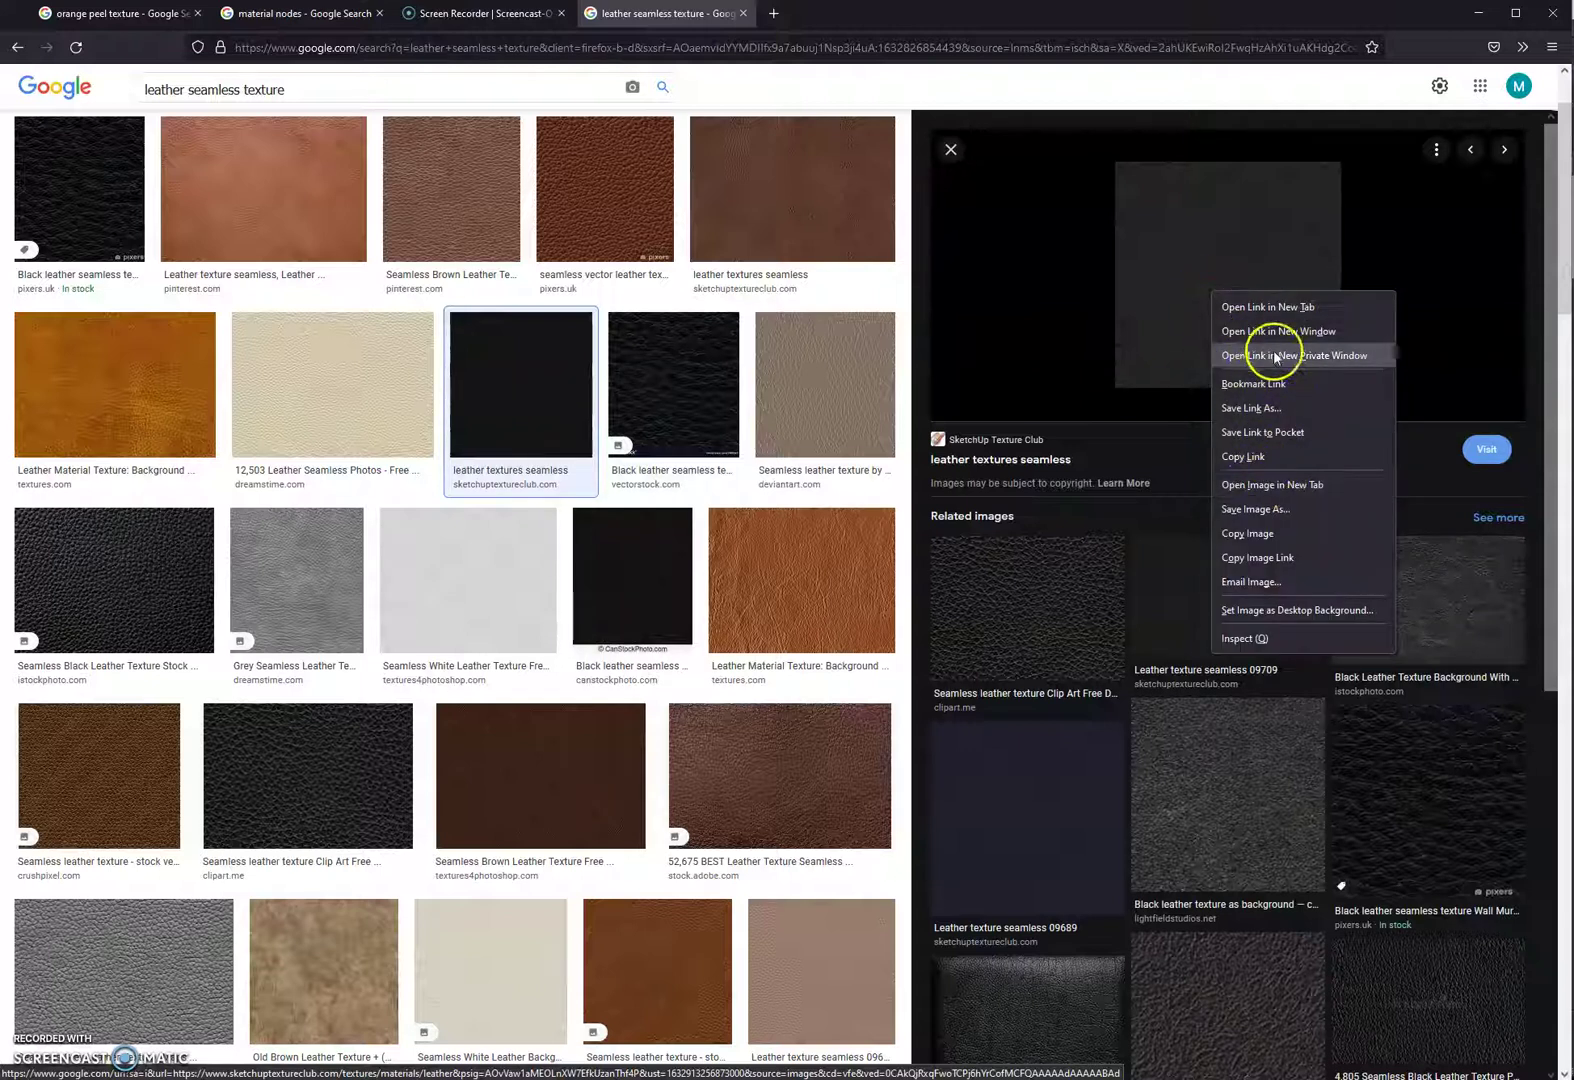
{"action": "left_click", "coordinate": [1266, 512]}
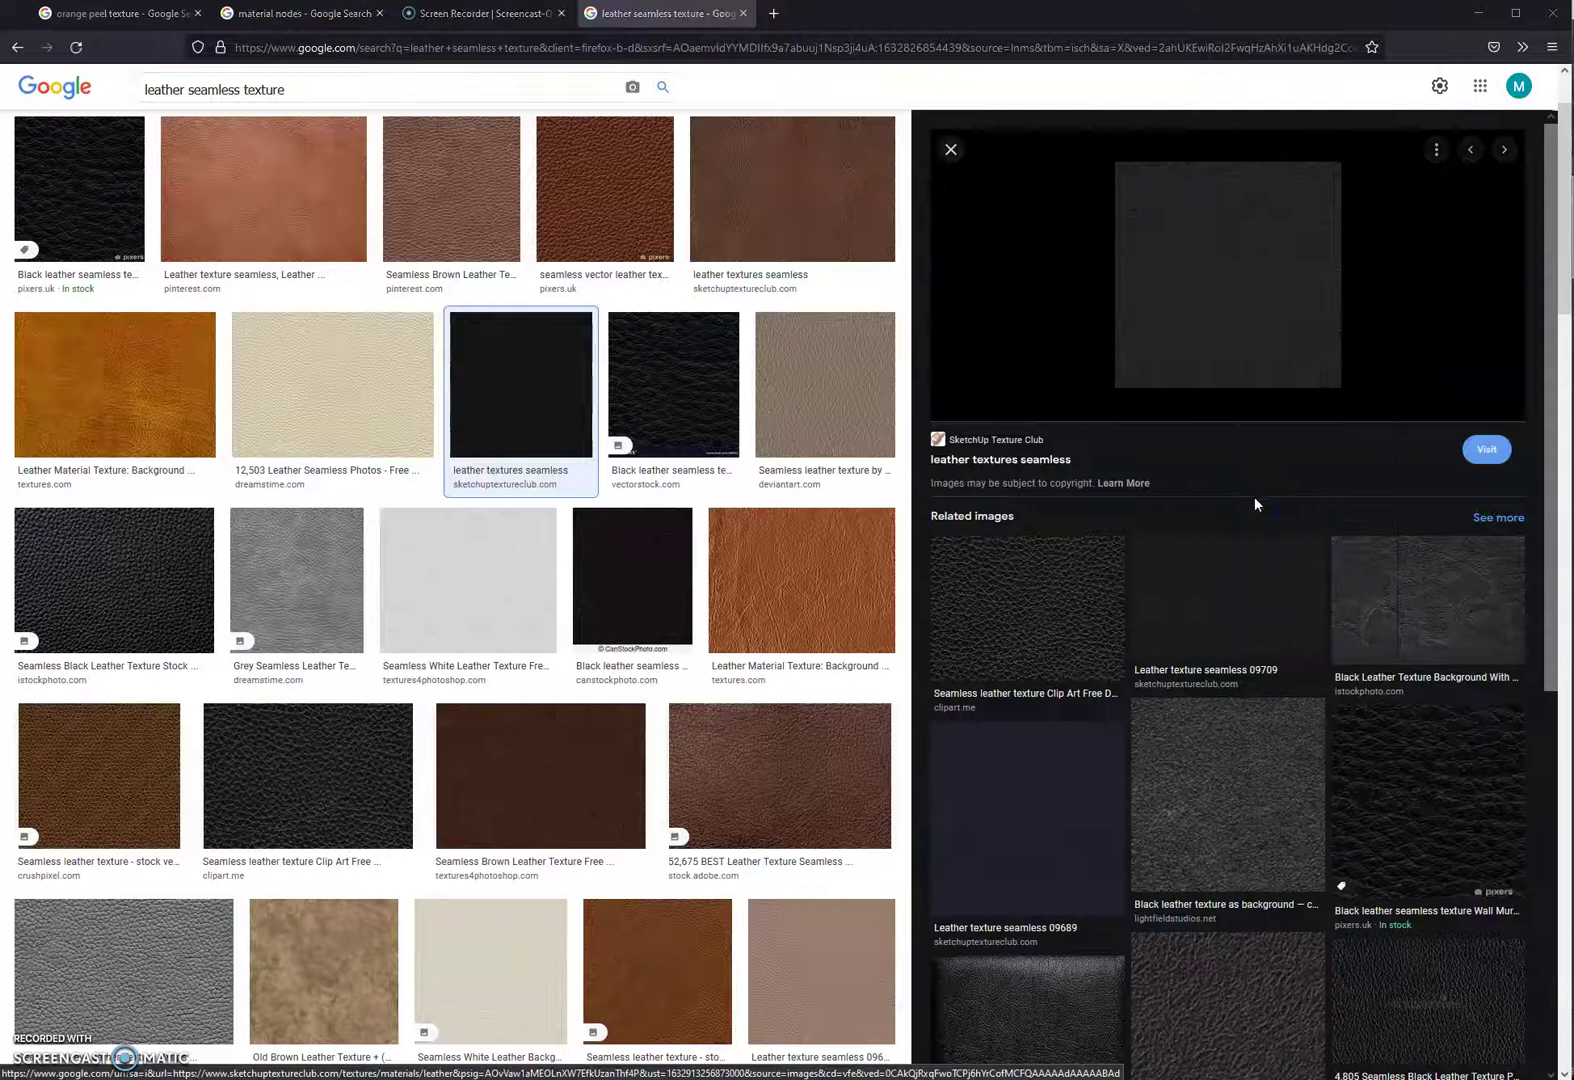
{"action": "left_click", "coordinate": [831, 551]}
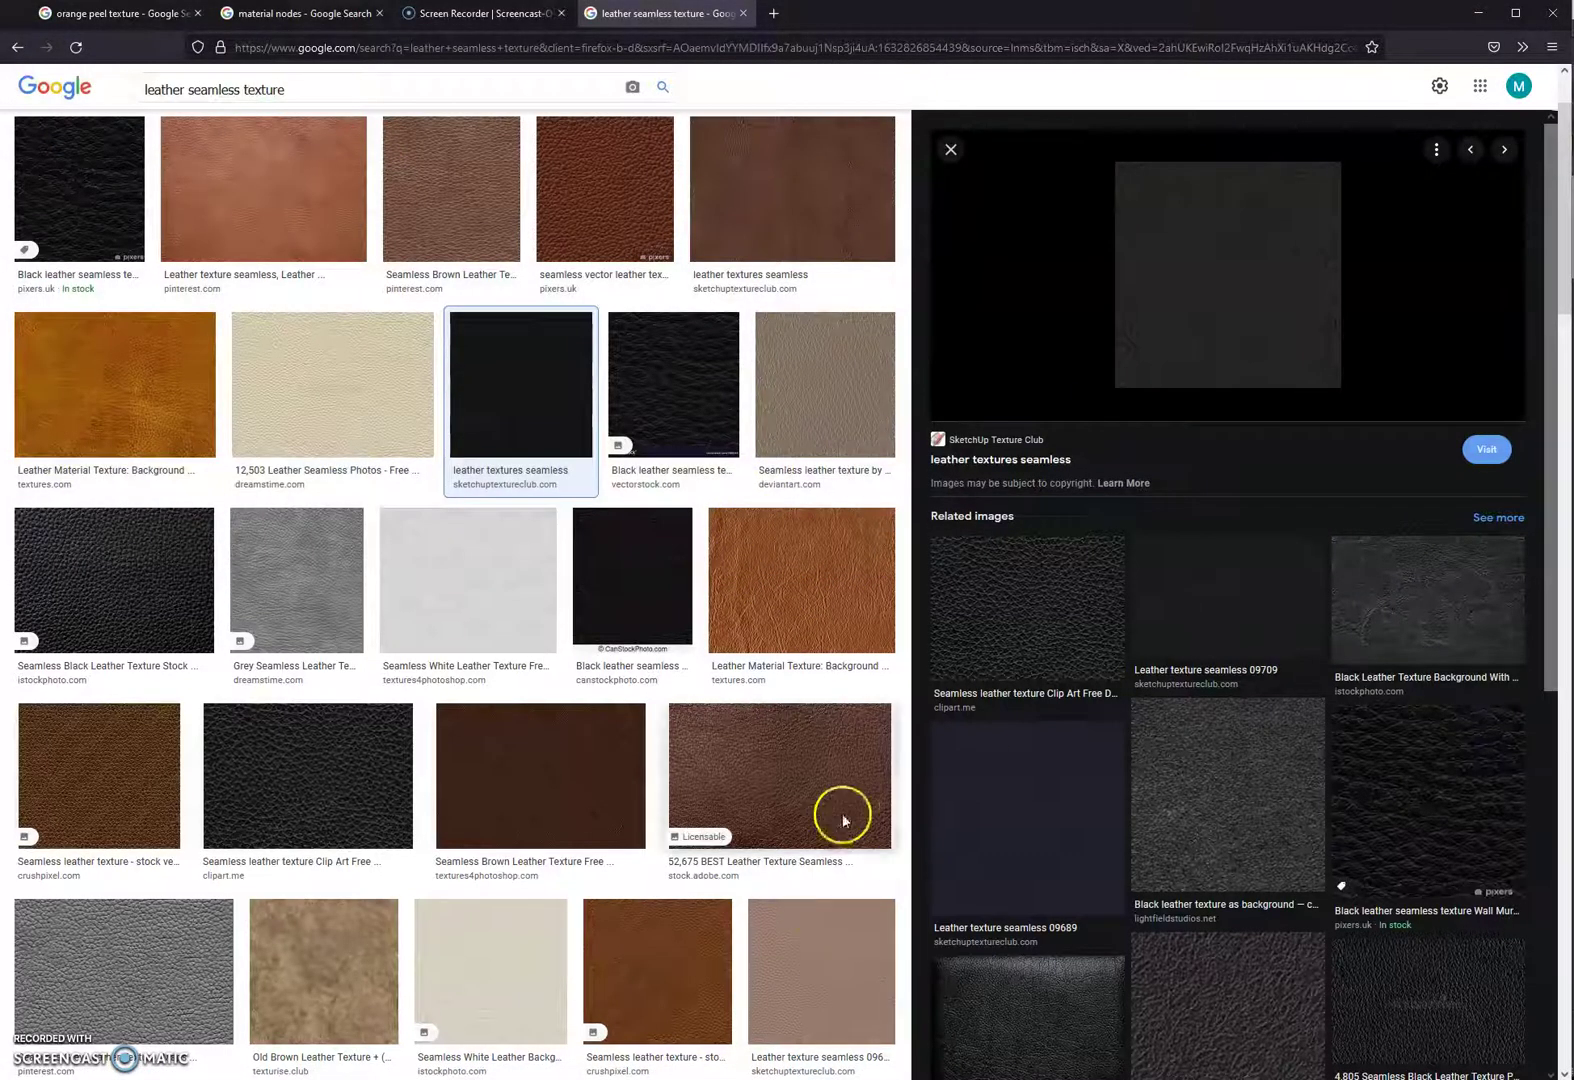
Step: Switch back to 3ds Max and replace the Map #3 bitmap with the index image from the Material Vids folder
{"action": "left_click", "coordinate": [405, 1078]}
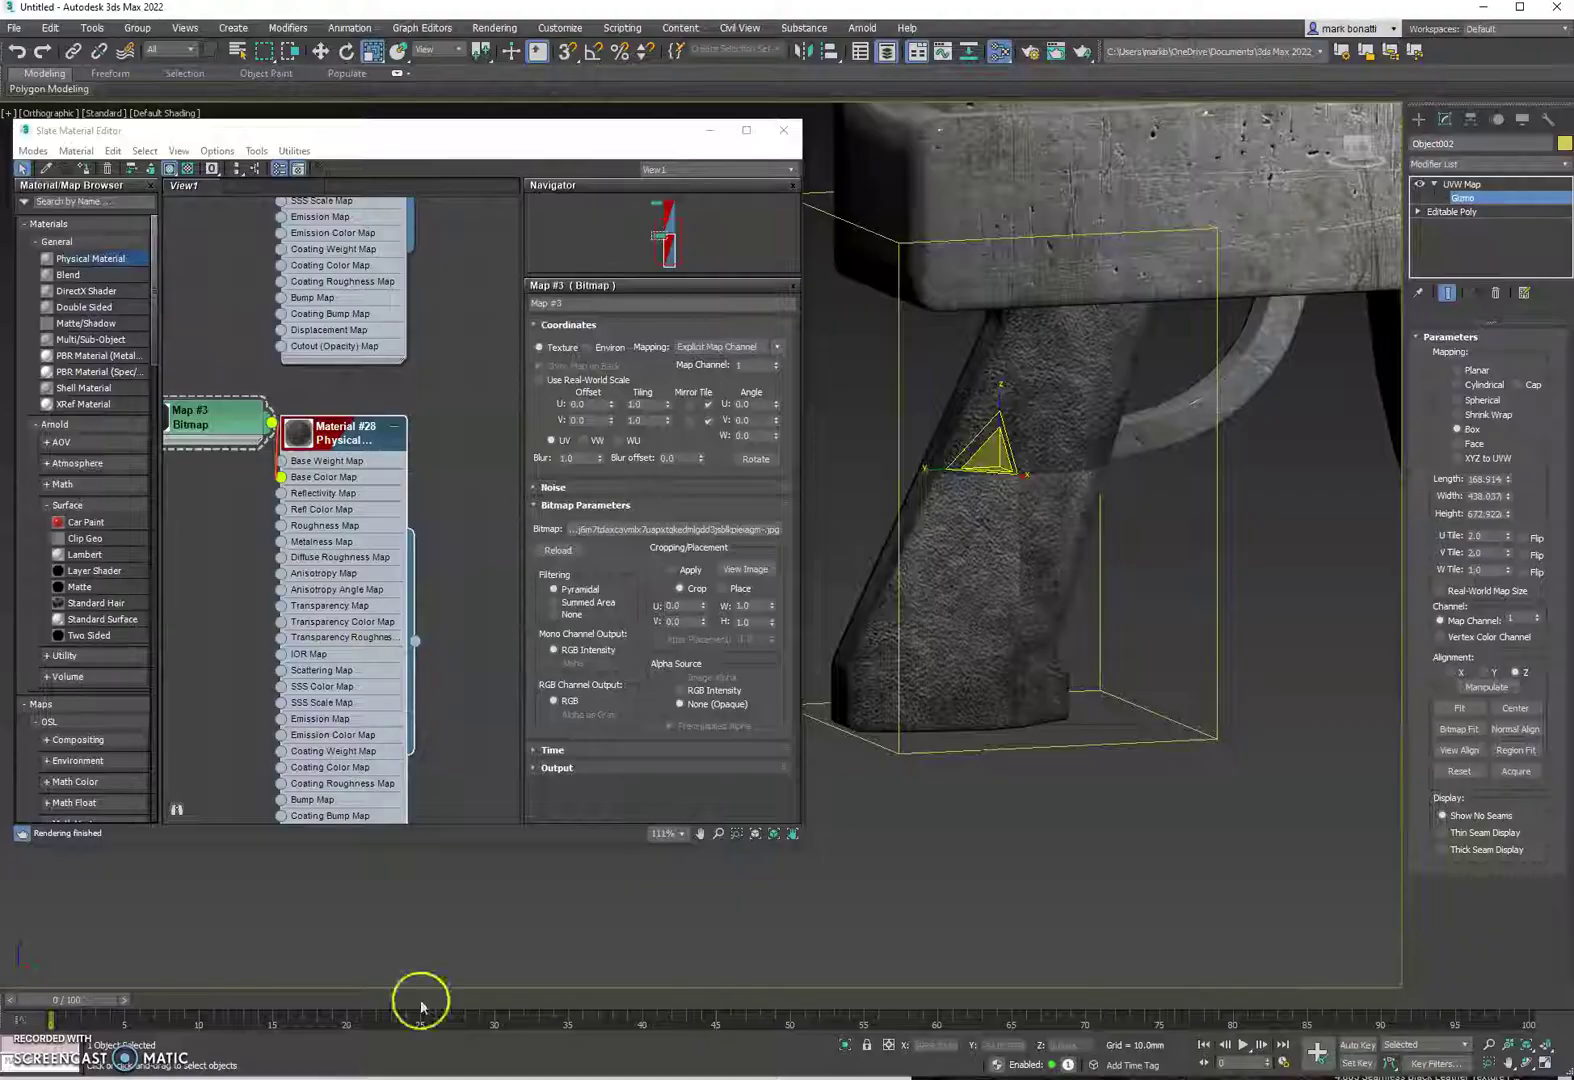
{"action": "left_click", "coordinate": [669, 530]}
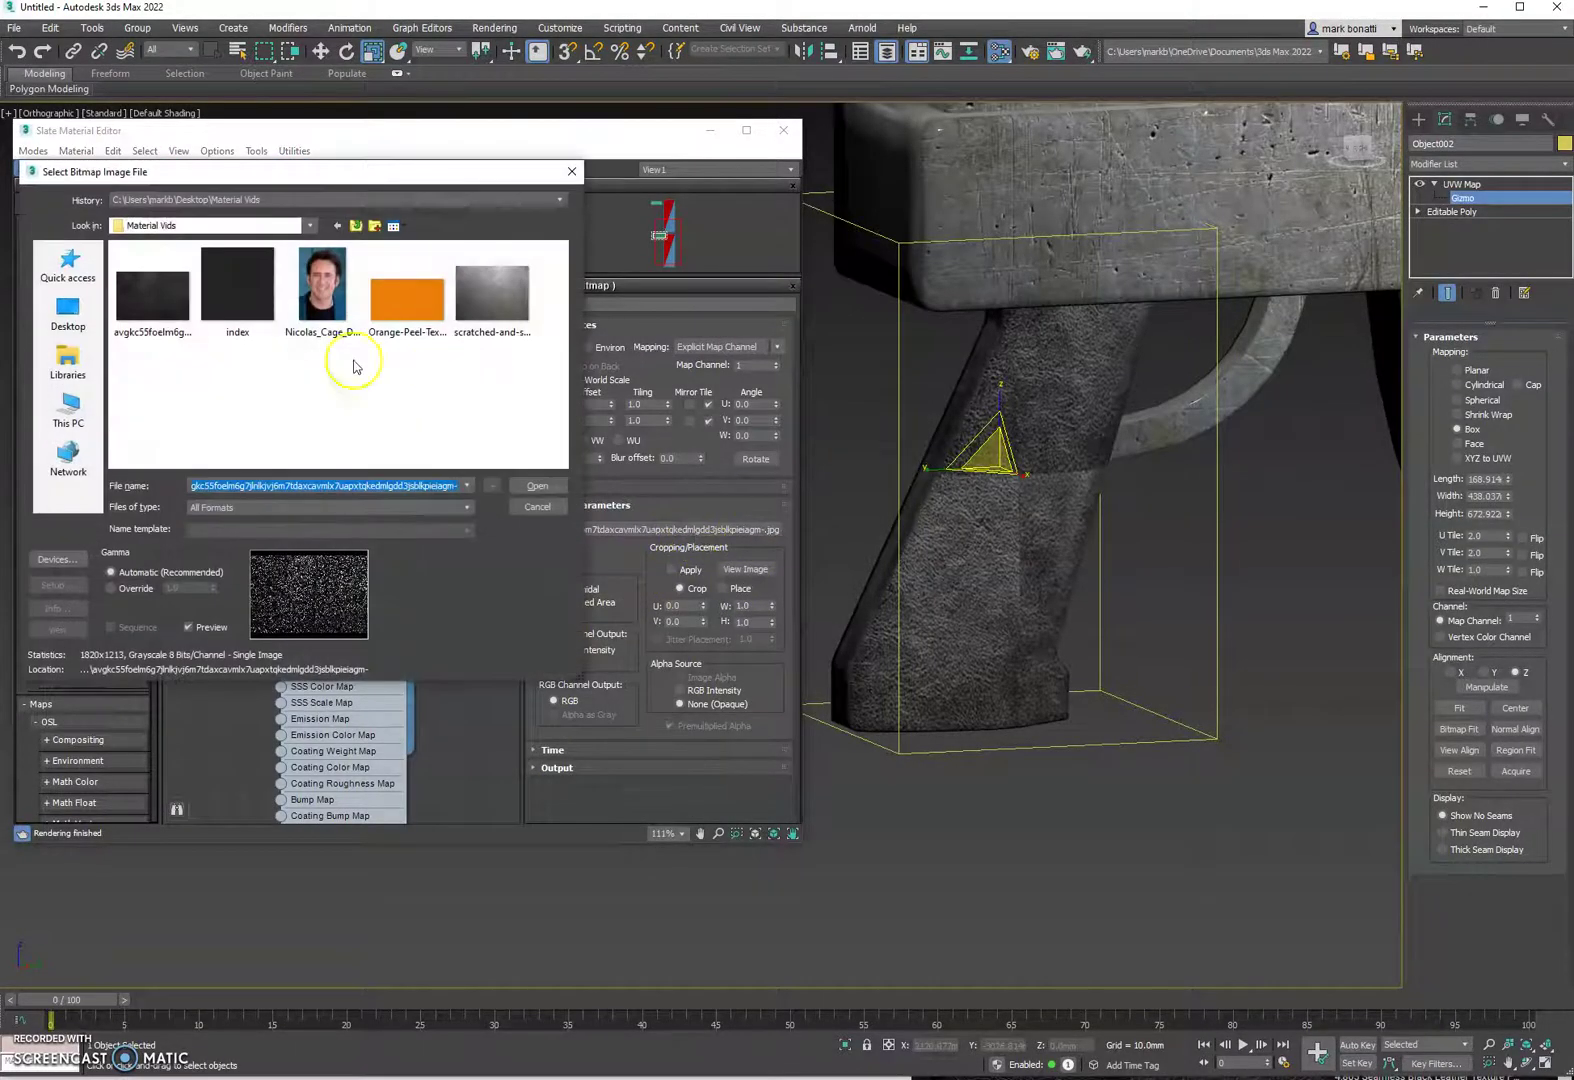
{"action": "double_click", "coordinate": [237, 292]}
Step: Examine the new leather texture on the grip for seams up close and alongside the rest of the gun
{"action": "scroll", "coordinate": [1117, 391], "scroll_direction": "up", "scroll_amount": 4}
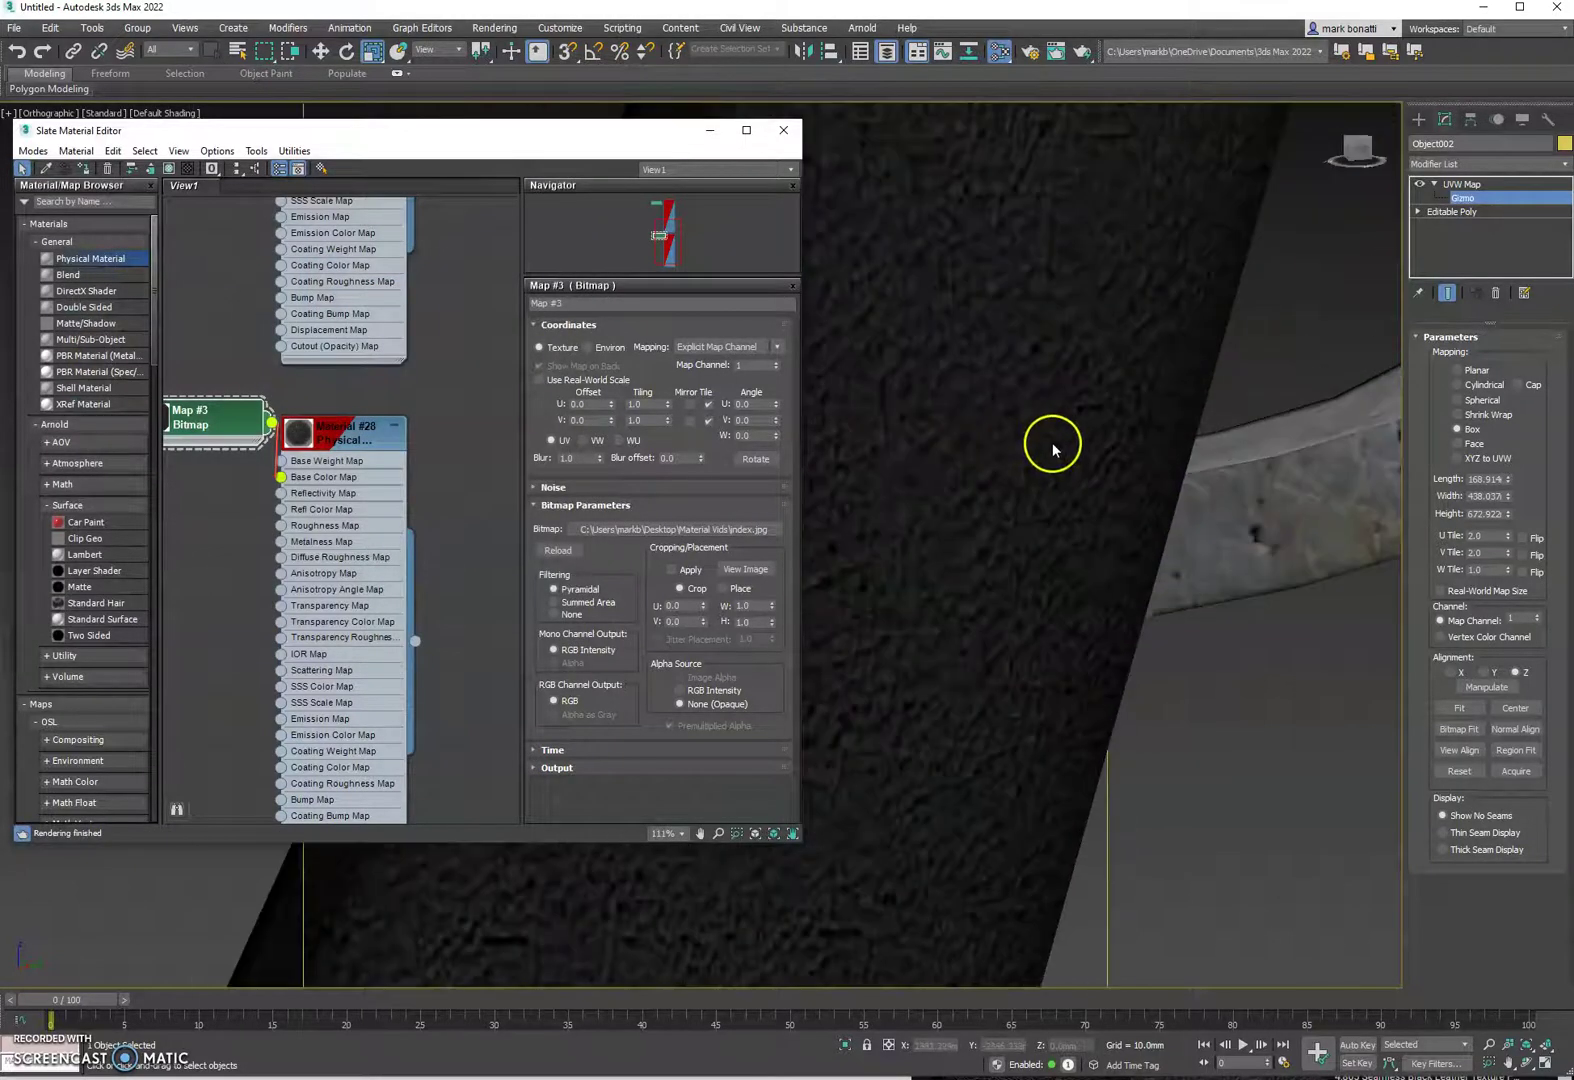
{"action": "scroll", "coordinate": [1054, 446], "scroll_direction": "down", "scroll_amount": 2}
{"action": "scroll", "coordinate": [944, 552], "scroll_direction": "up", "scroll_amount": 3}
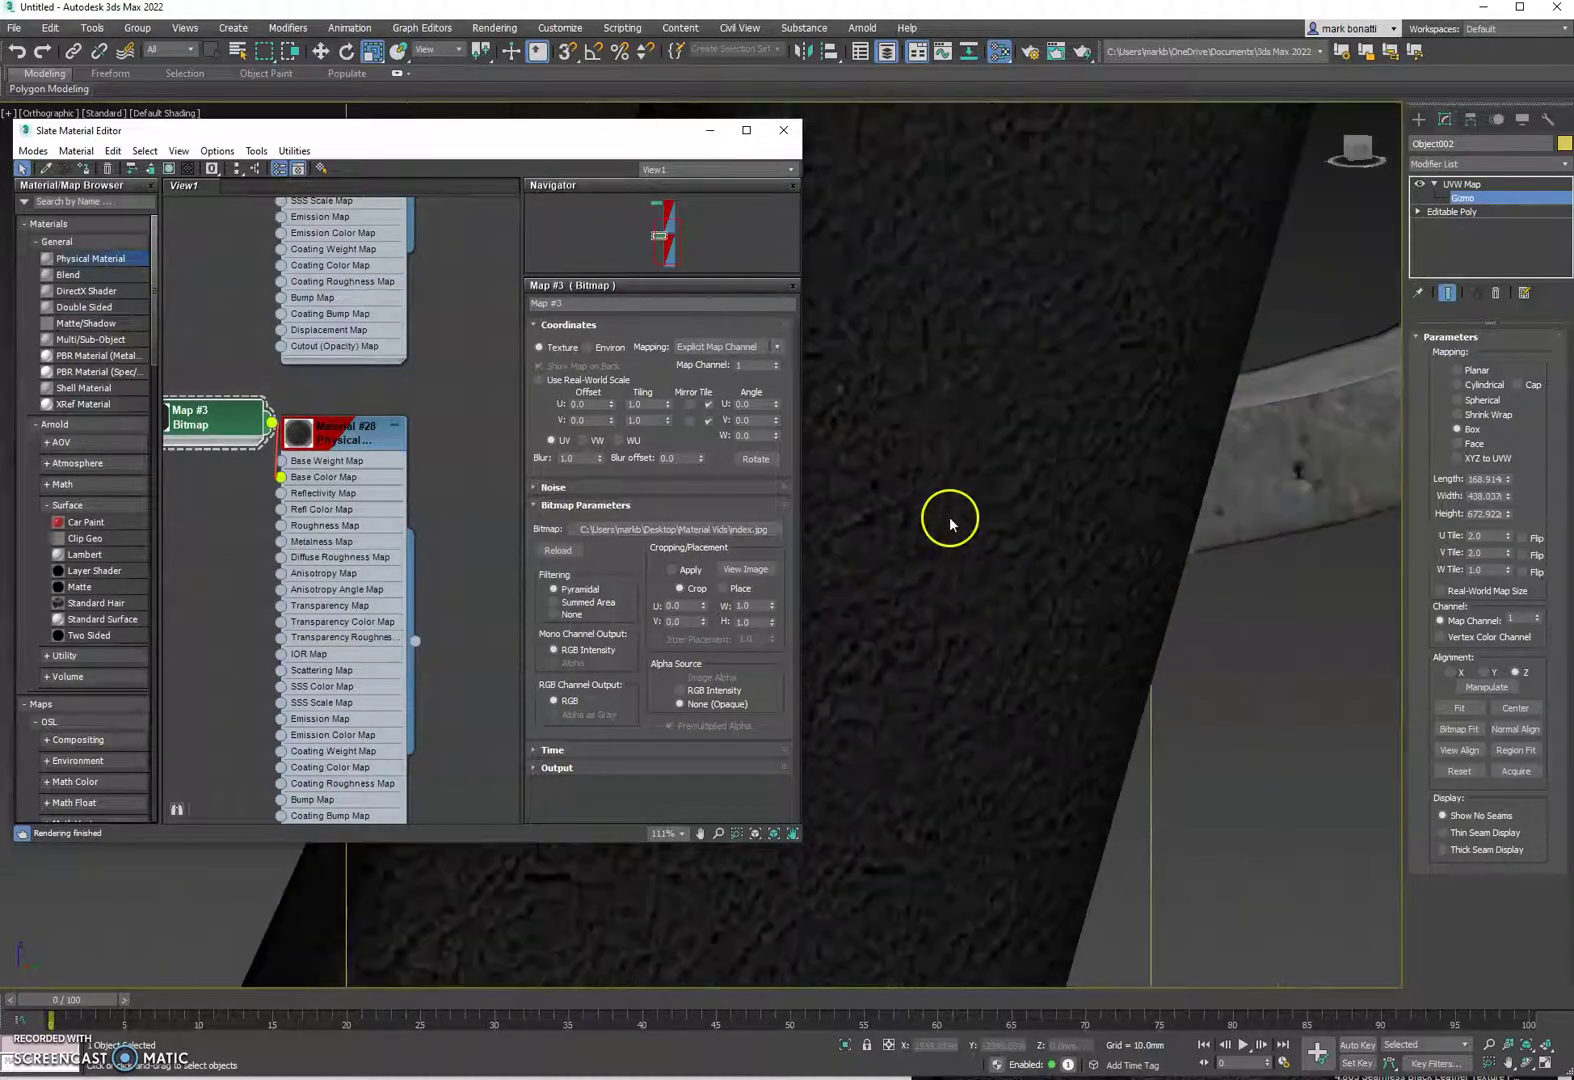
{"action": "scroll", "coordinate": [984, 548], "scroll_direction": "down", "scroll_amount": 6}
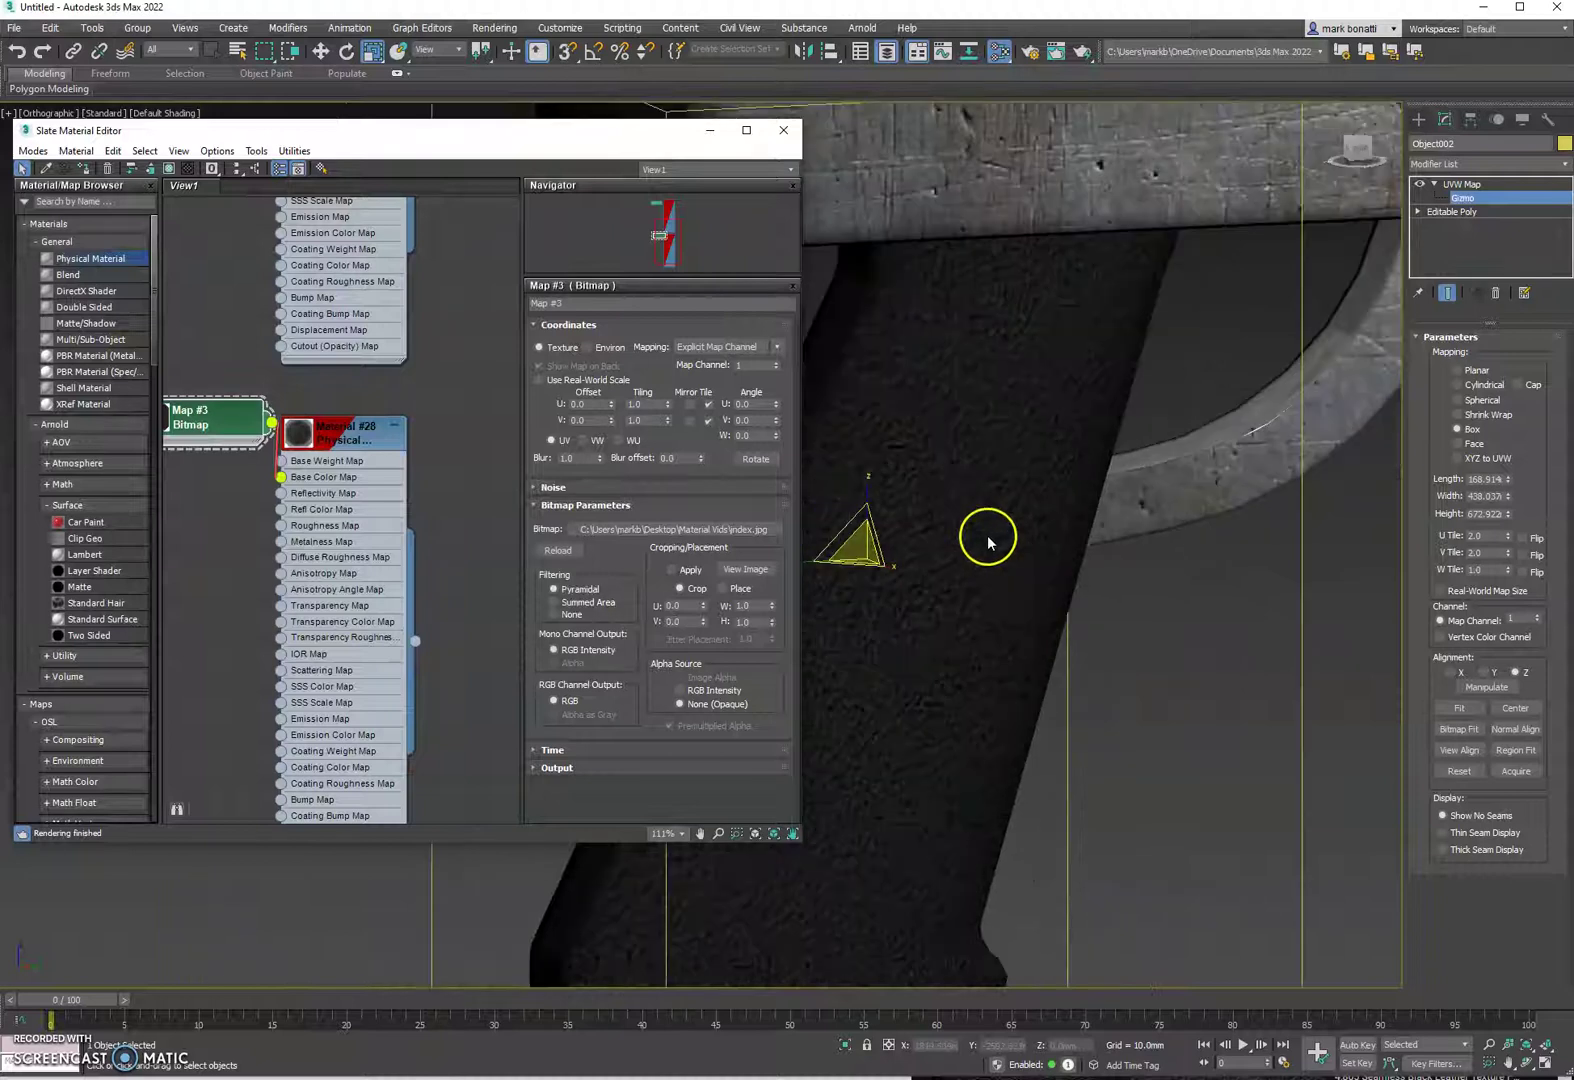
{"action": "middle_click_drag", "start_coordinate": [962, 560], "coordinate": [1095, 599], "text": "alt"}
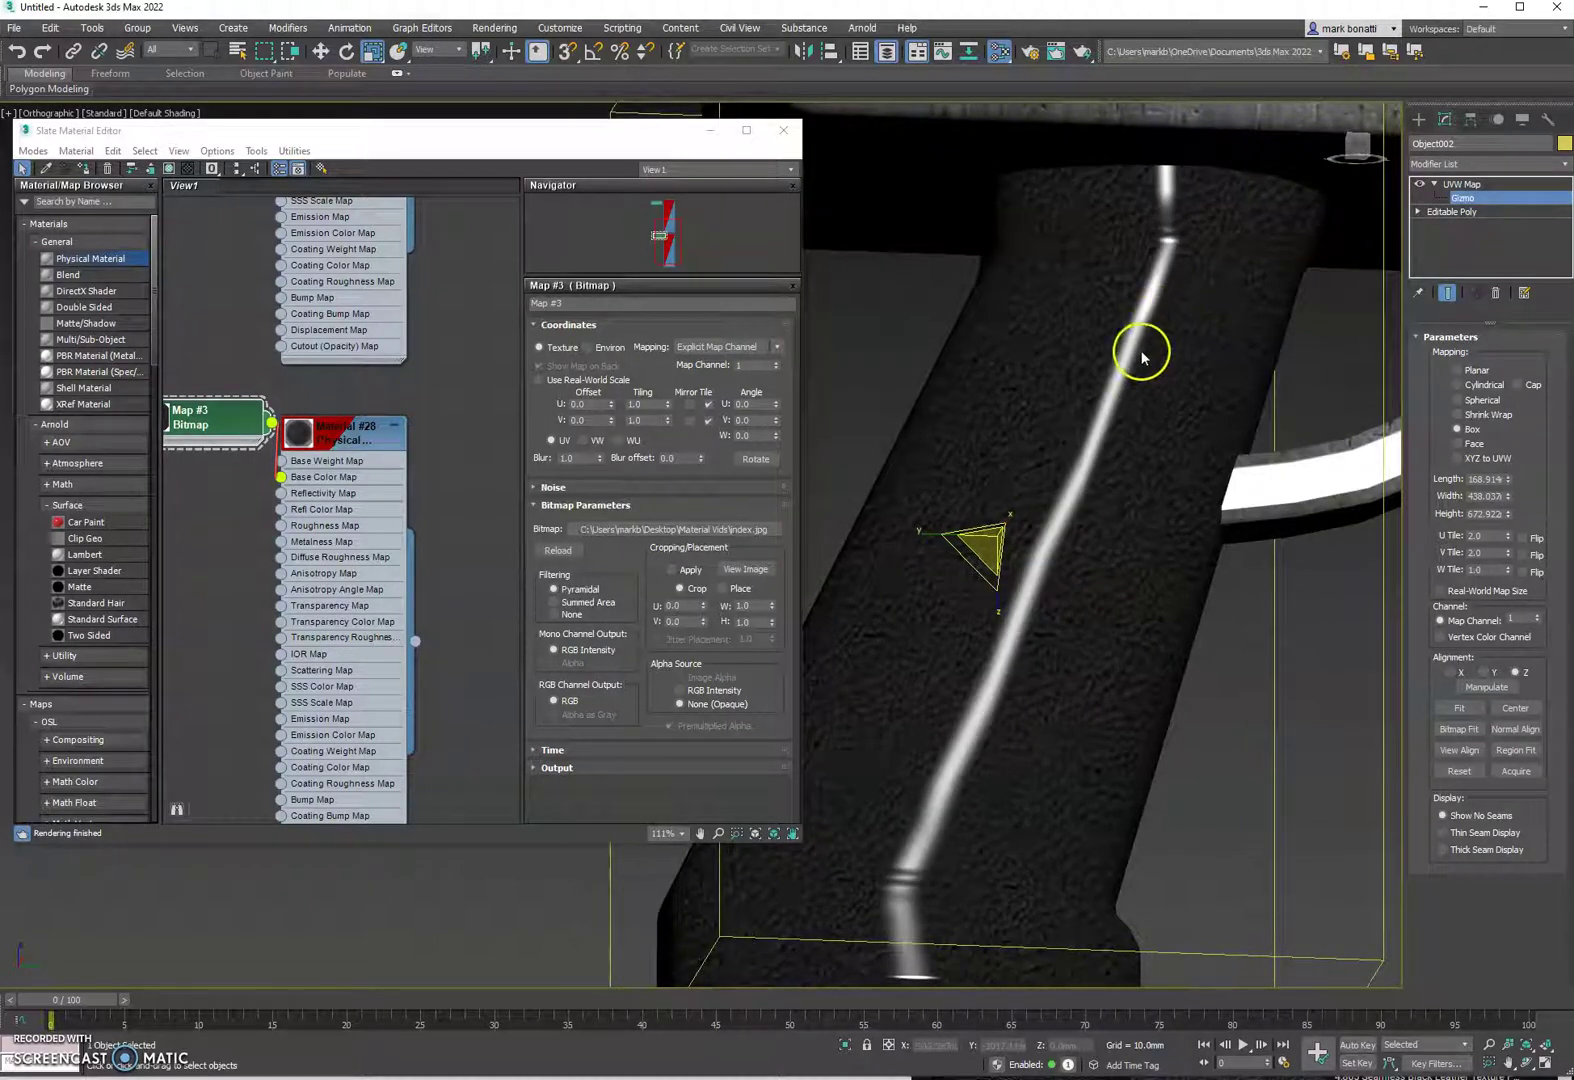
{"action": "scroll", "coordinate": [1141, 355], "scroll_direction": "down", "scroll_amount": 10}
{"action": "mouse_move", "coordinate": [1221, 368]}
{"action": "middle_mouse_down", "text": "alt"}
{"action": "mouse_move", "coordinate": [1194, 415]}
{"action": "mouse_move", "coordinate": [1237, 377]}
{"action": "middle_mouse_up", "text": "alt"}
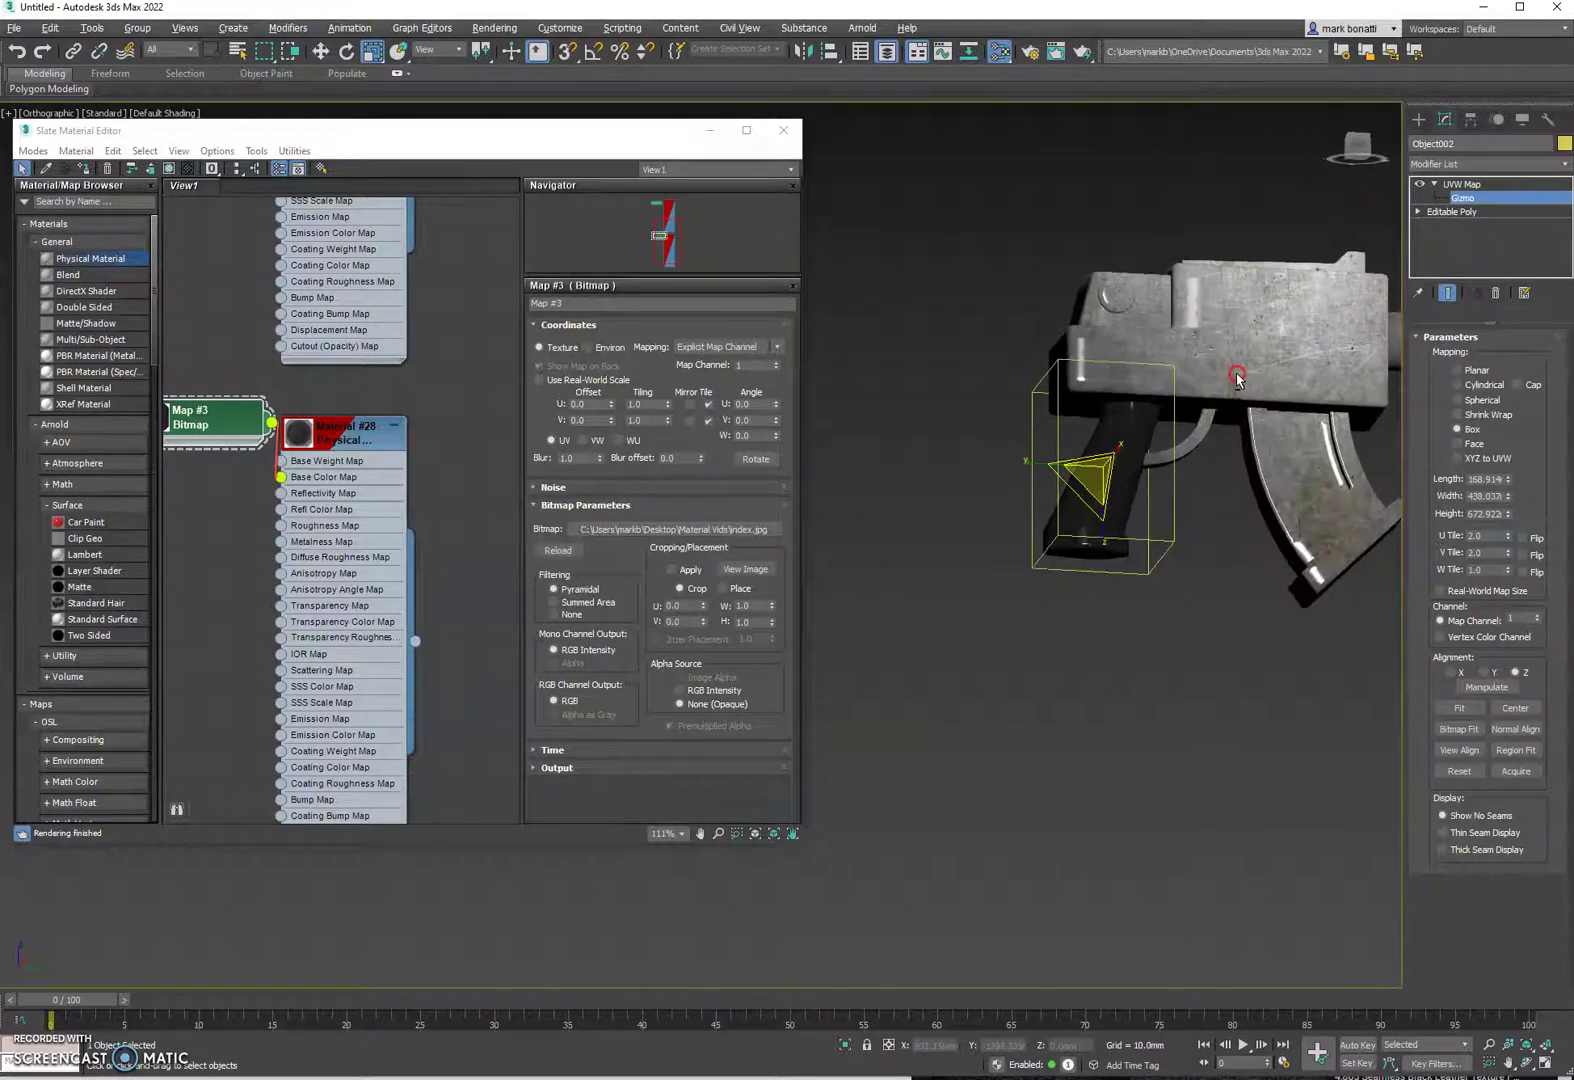
Step: Switch the grip's Material #28 to Advanced material mode and set its reflections weight to 0.1
{"action": "scroll", "coordinate": [1000, 553], "scroll_direction": "up", "scroll_amount": 5}
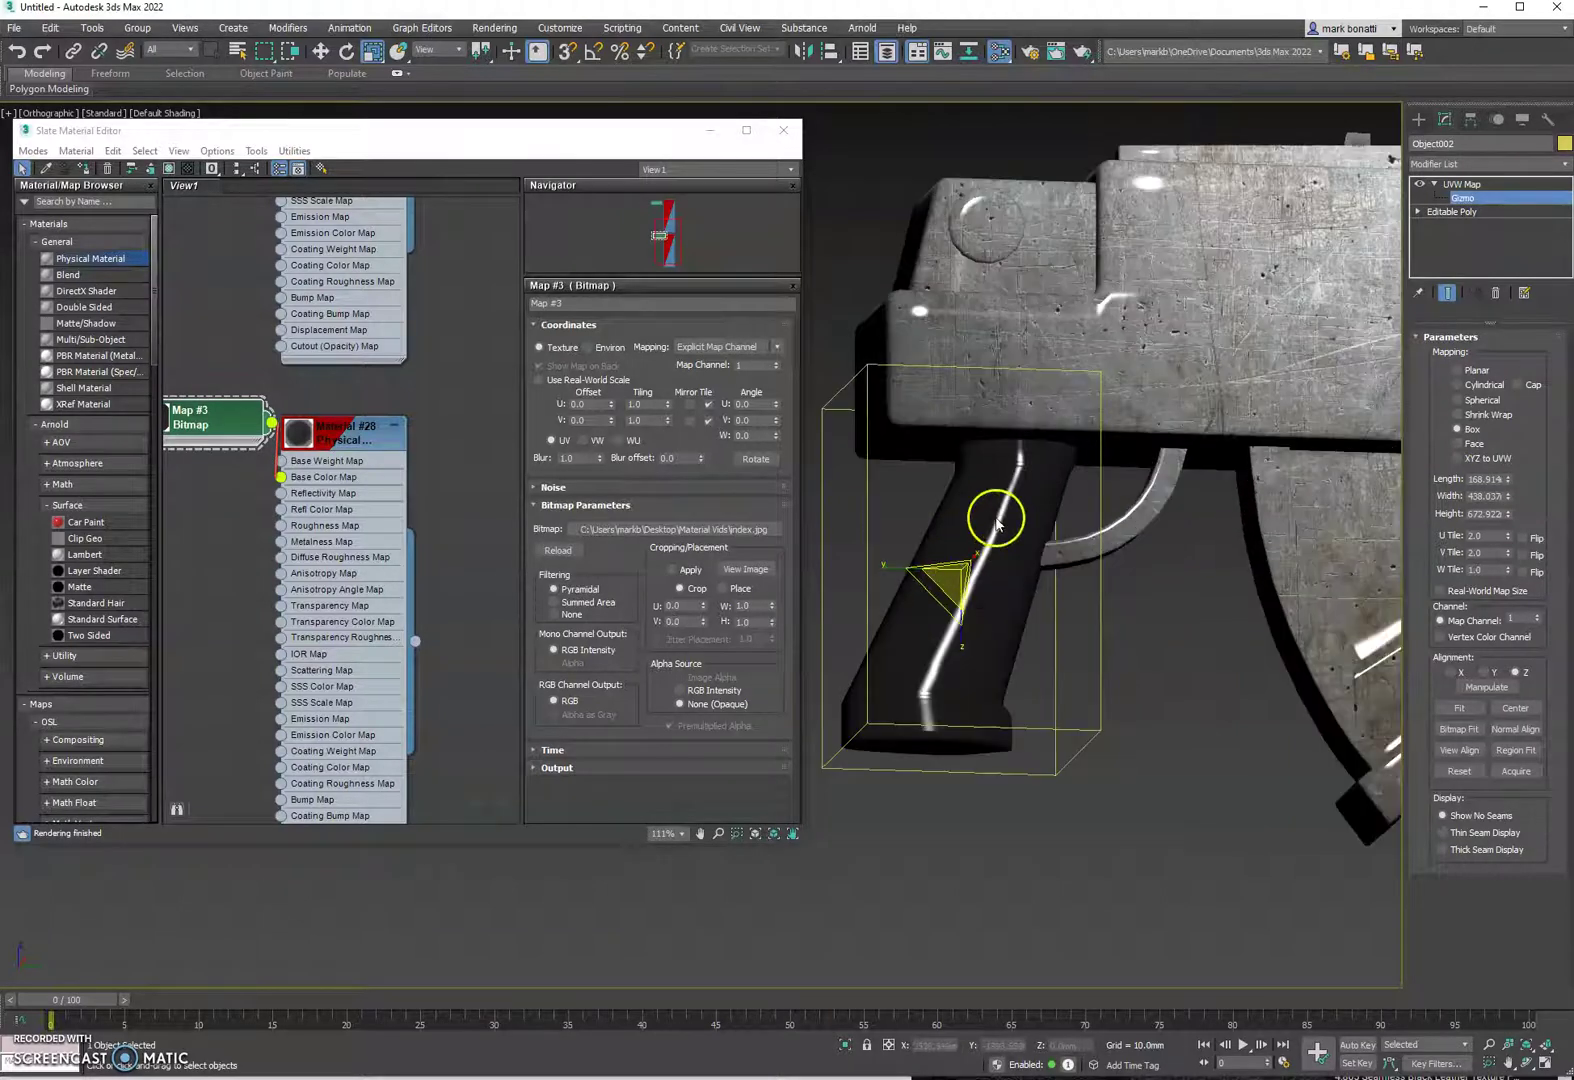
{"action": "double_click", "coordinate": [346, 440]}
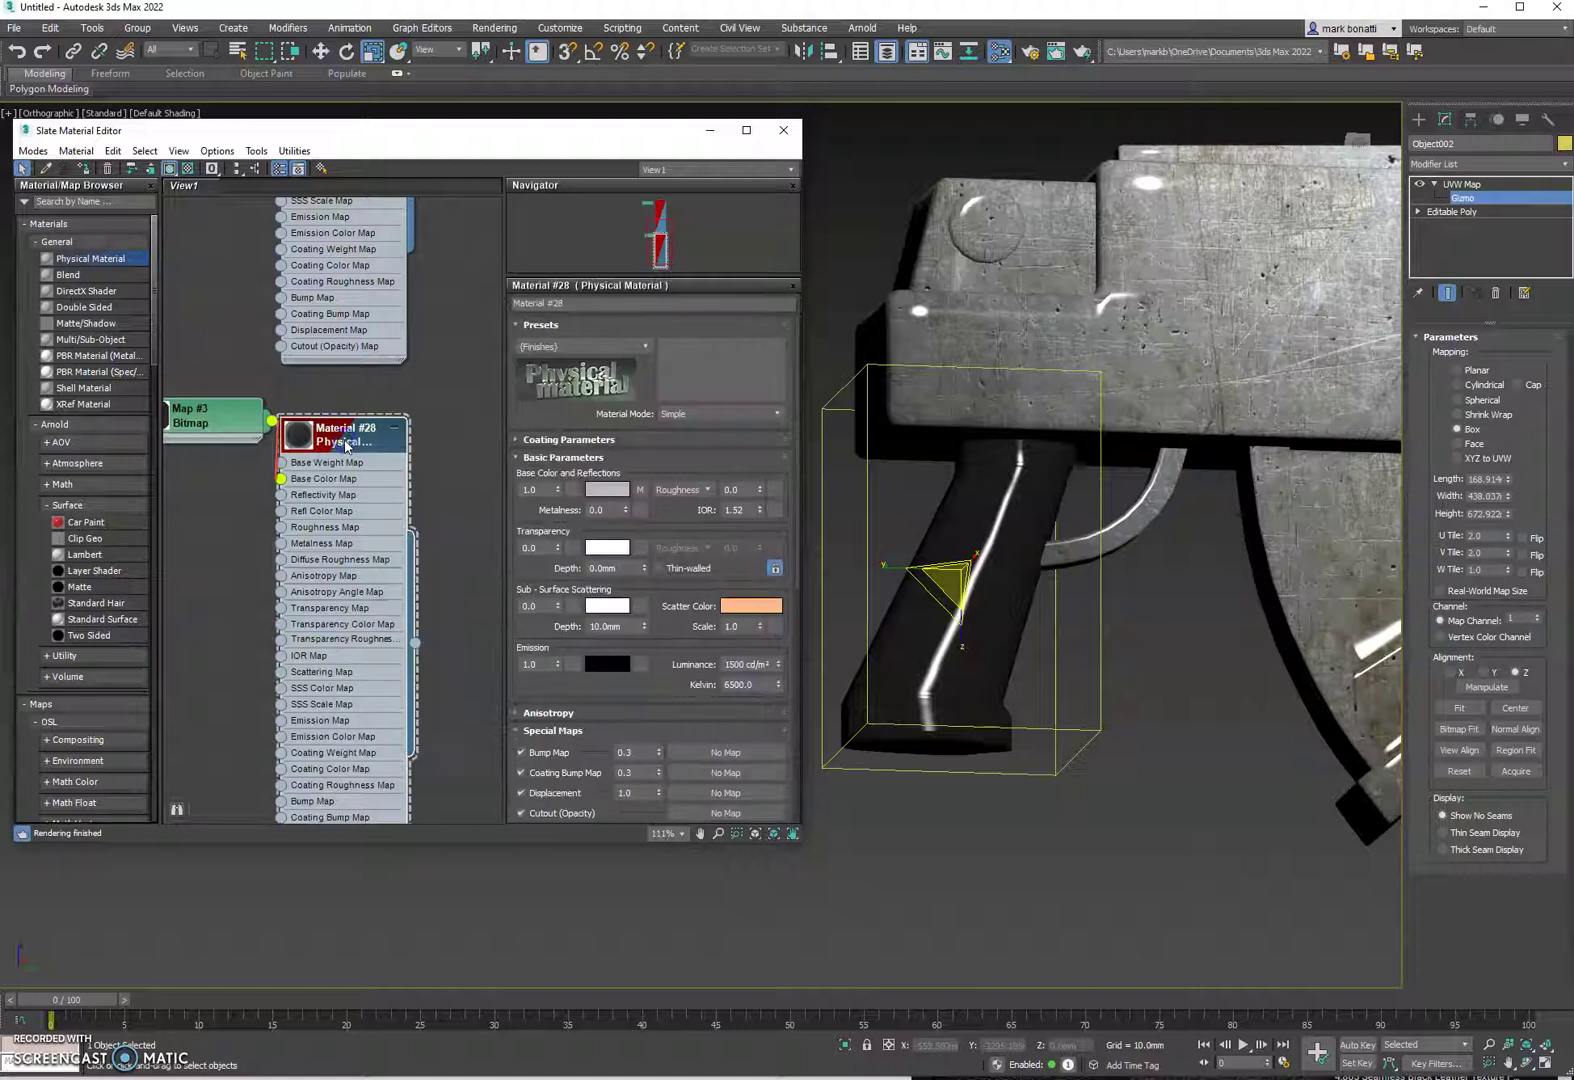
{"action": "left_click", "coordinate": [713, 413]}
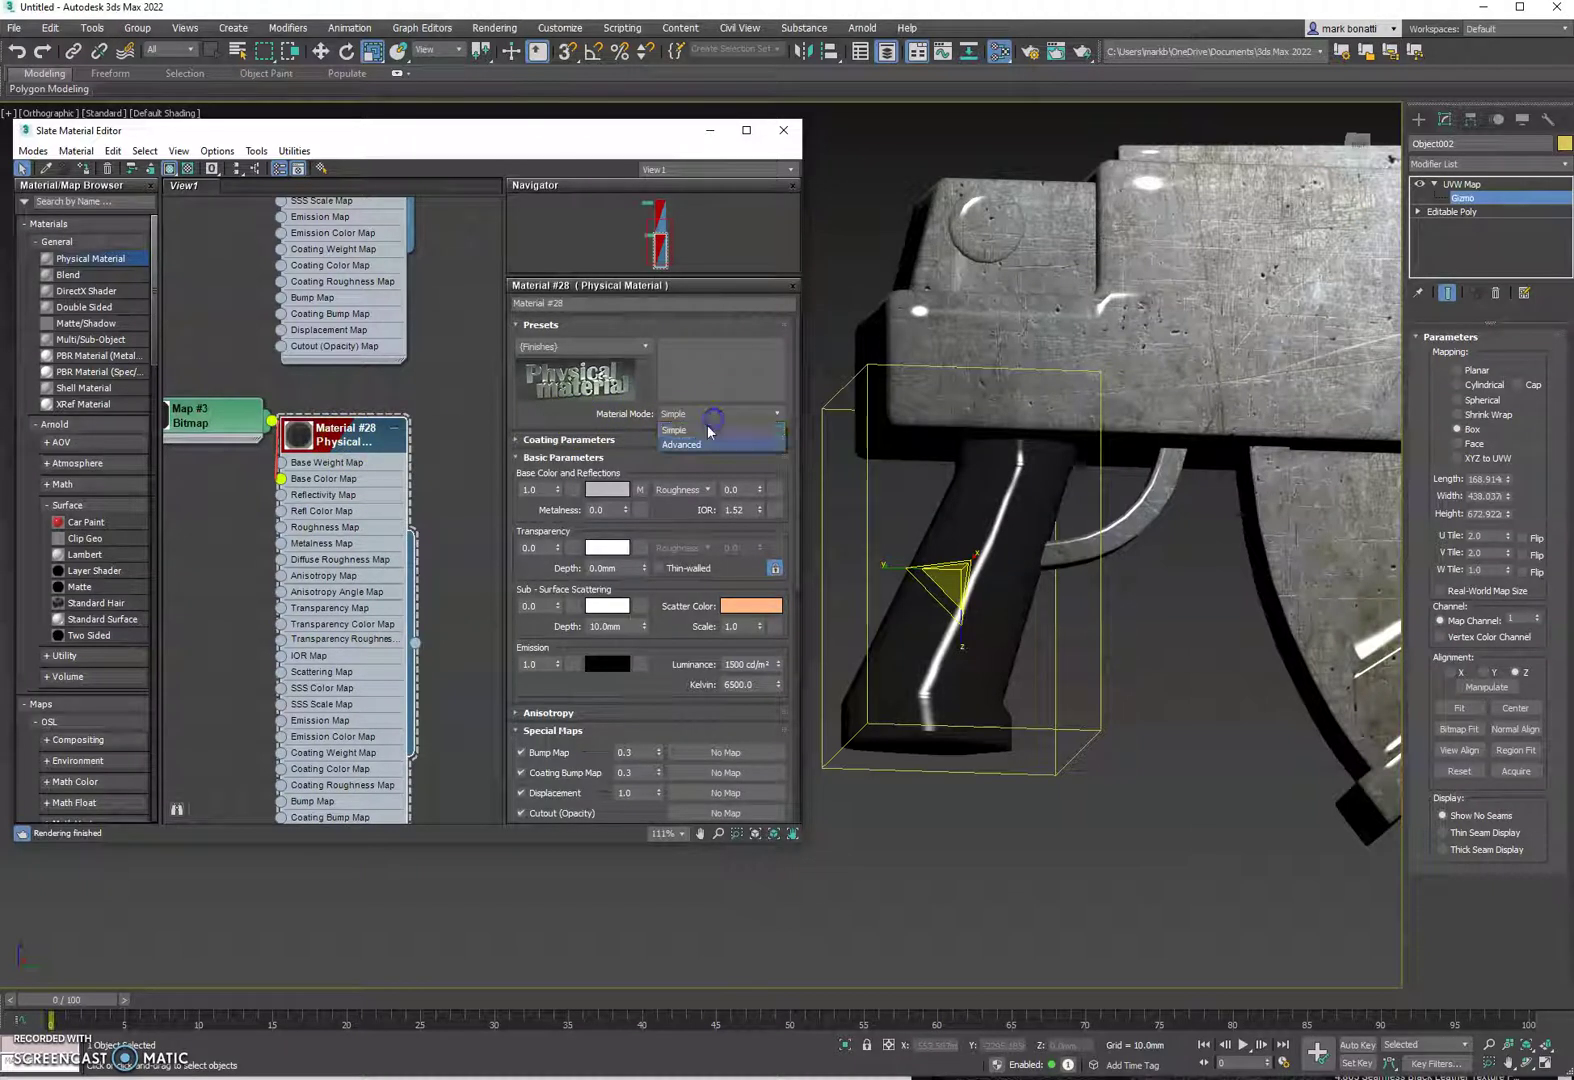
{"action": "left_click", "coordinate": [688, 446]}
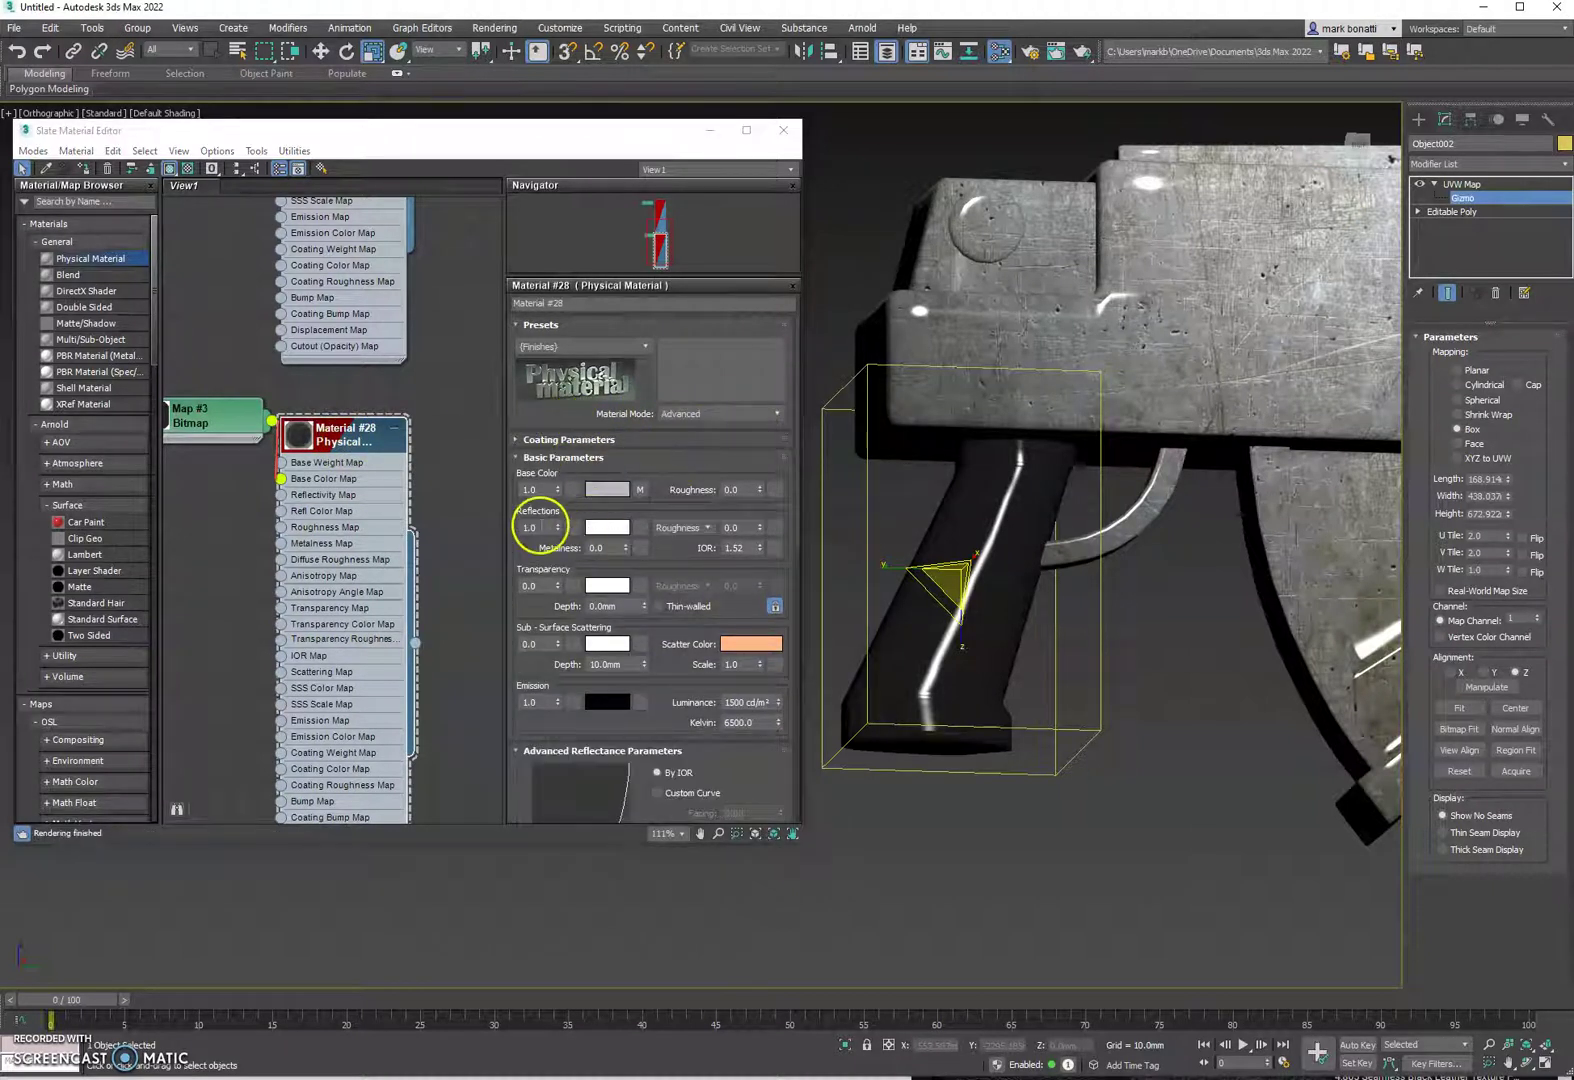
{"action": "left_click", "coordinate": [531, 527]}
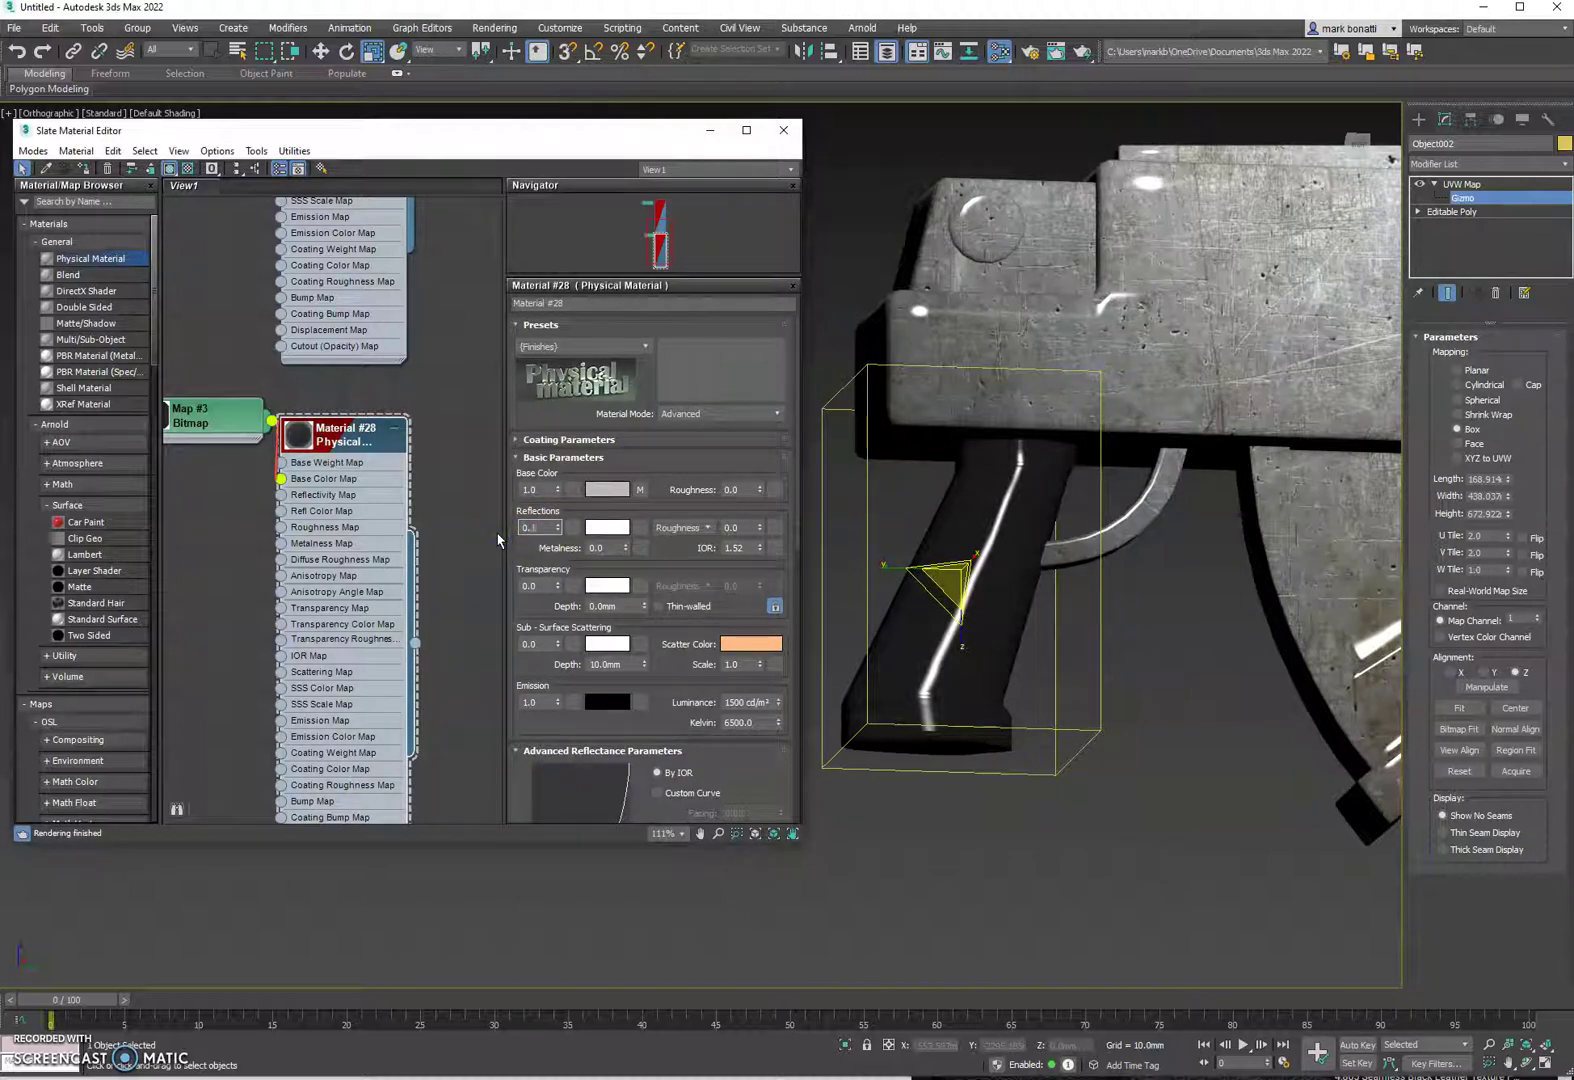
{"action": "key", "text": "Return"}
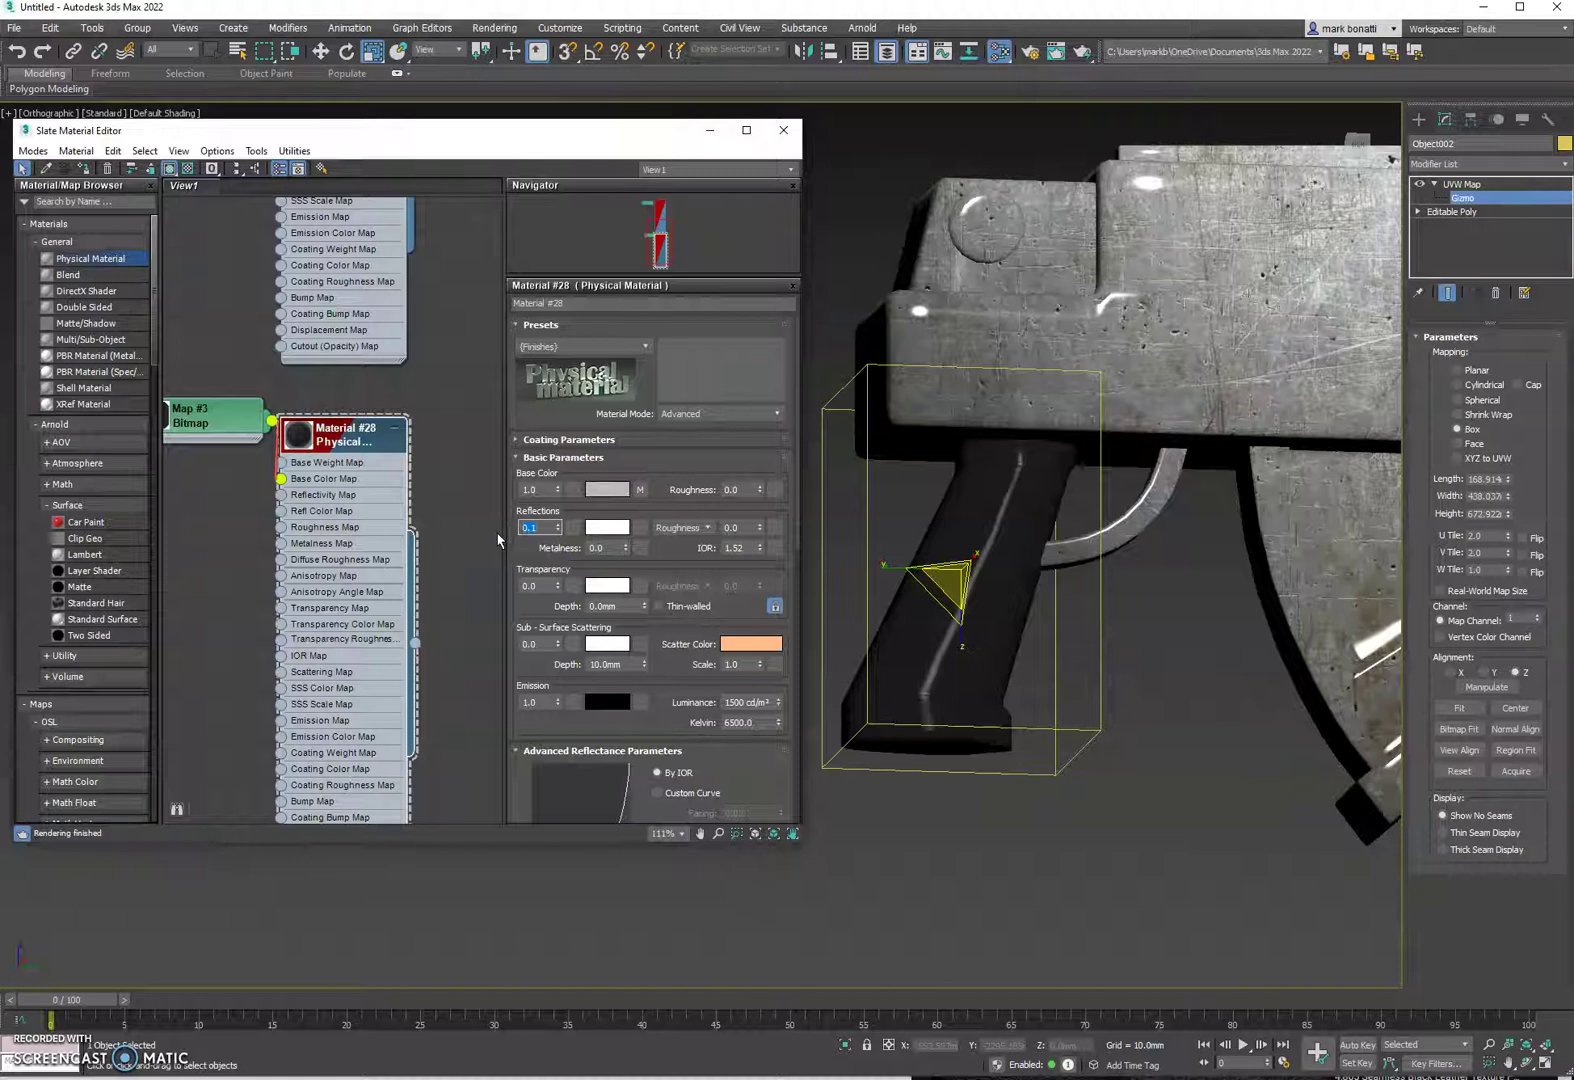
Step: Set the reflection roughness of the grip's leather material to 0.8
{"action": "middle_click_drag", "start_coordinate": [1046, 582], "coordinate": [953, 618], "text": "alt"}
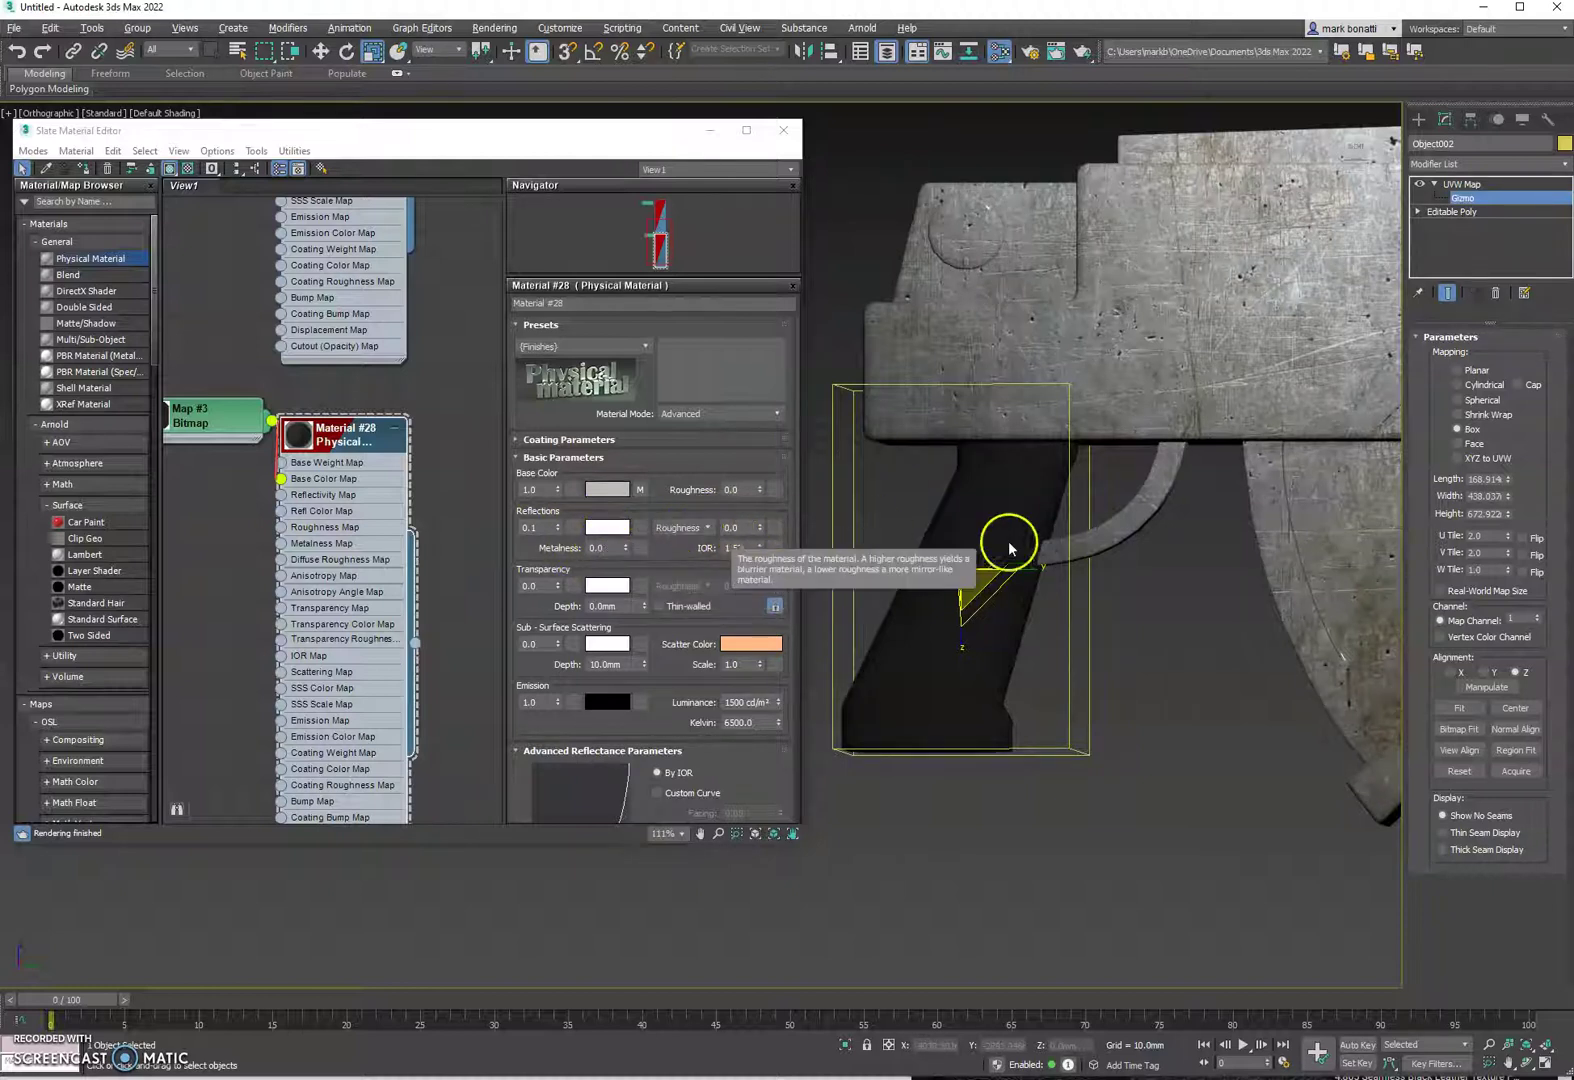
{"action": "scroll", "coordinate": [1001, 550], "scroll_direction": "up", "scroll_amount": 6}
{"action": "middle_click_drag", "start_coordinate": [1040, 550], "coordinate": [1030, 552], "text": "alt"}
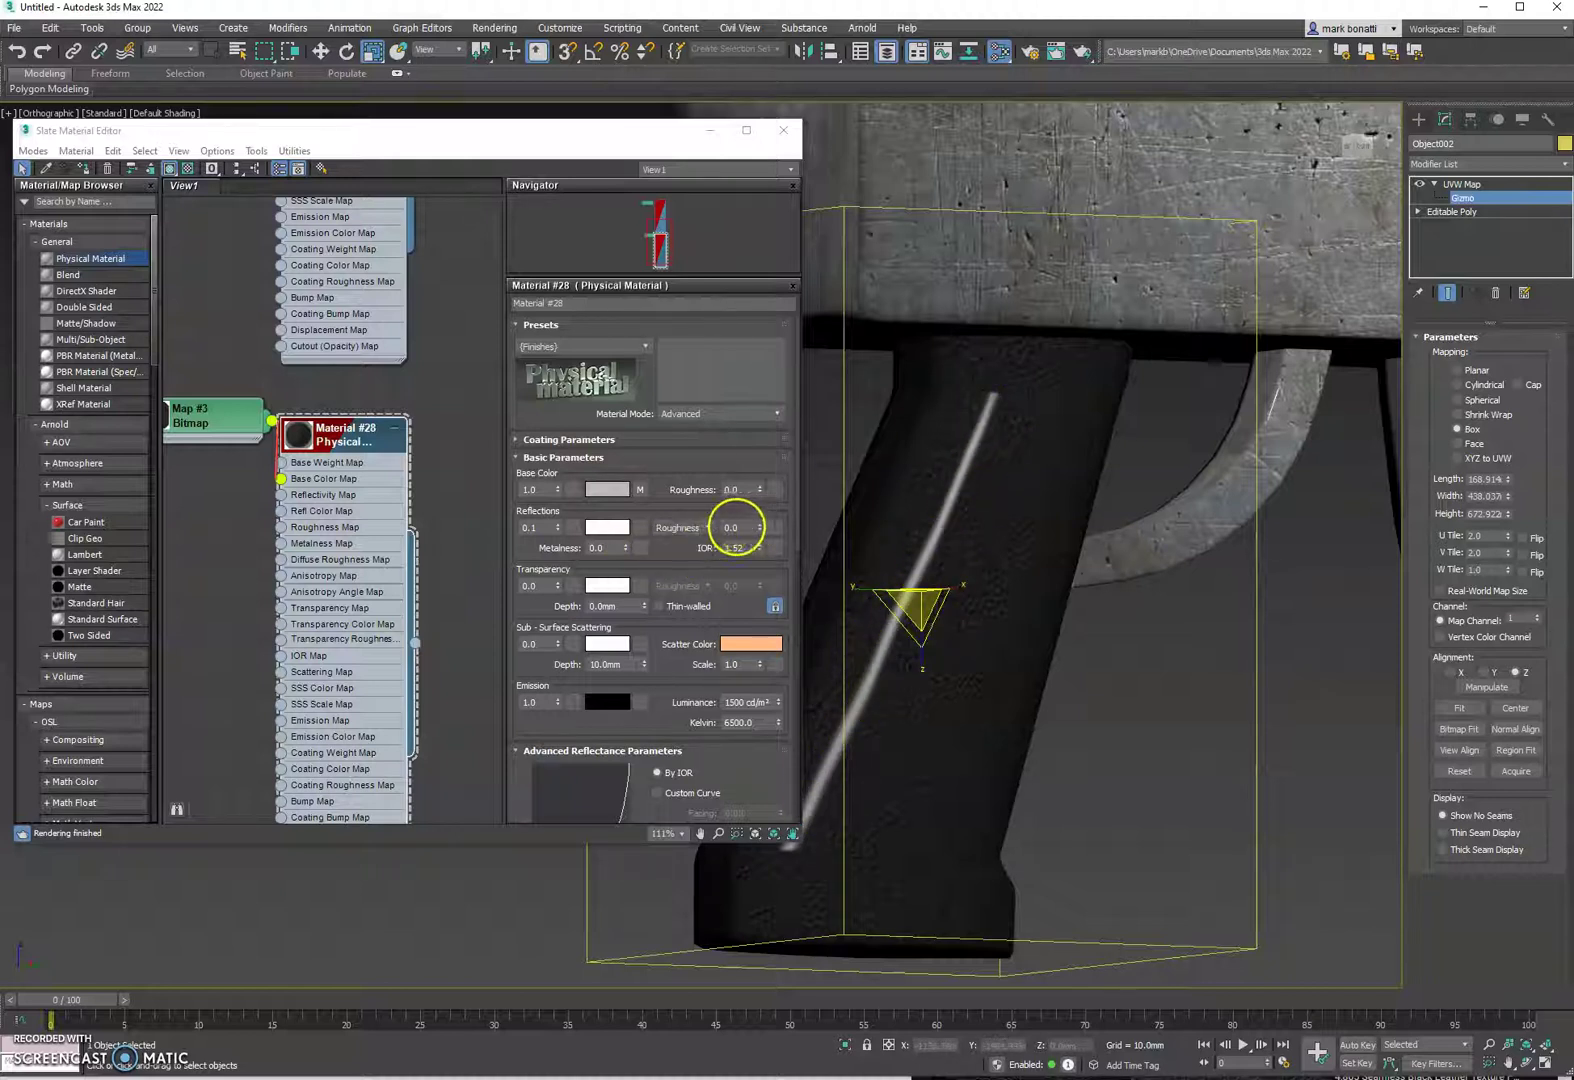
{"action": "double_click", "coordinate": [734, 527]}
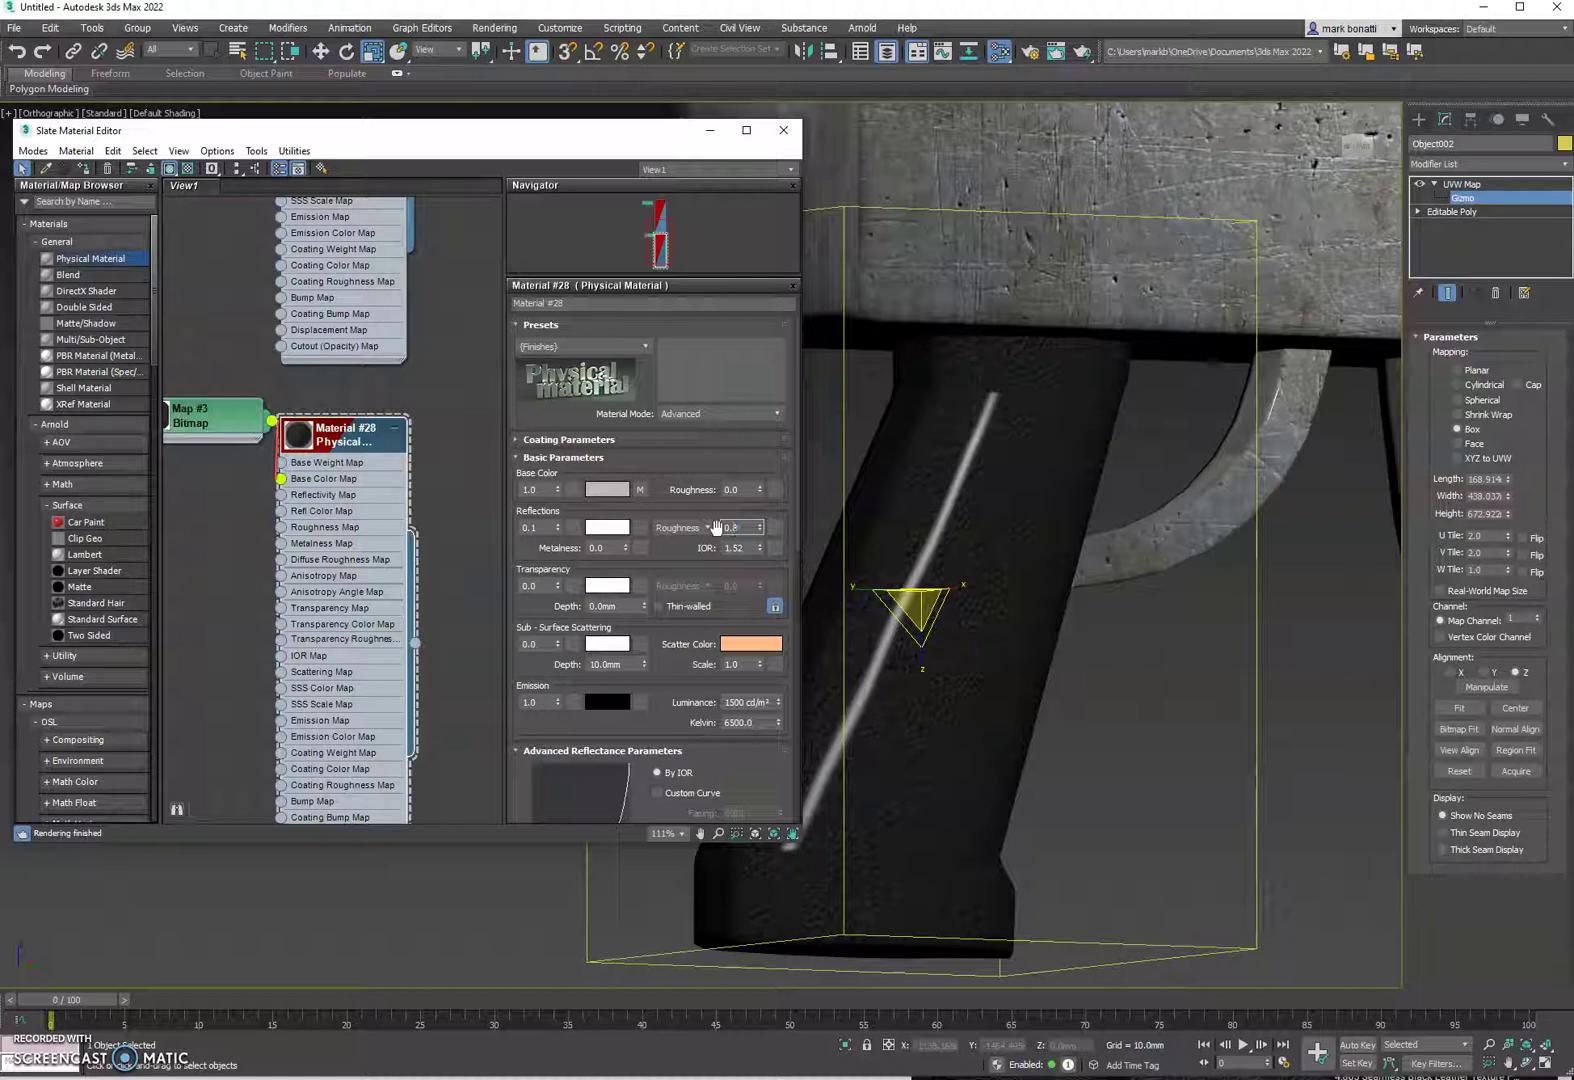
{"action": "key", "text": "Return"}
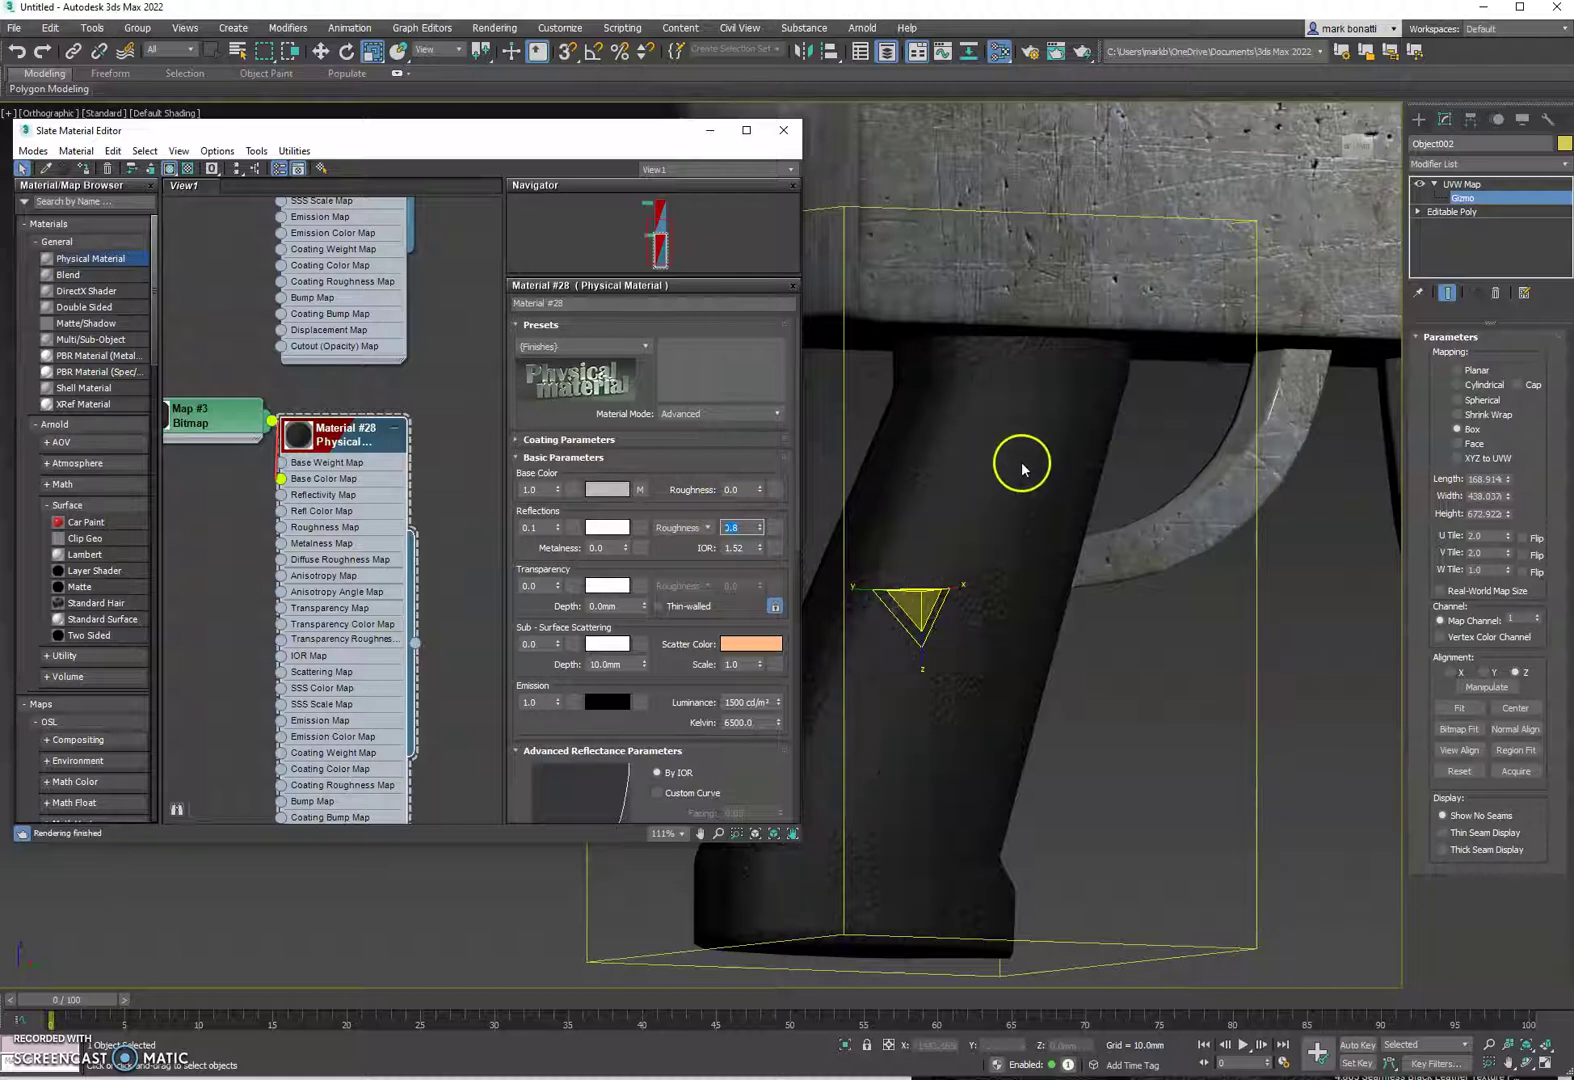
Step: Examine the whole gun from several angles to compare the duller leather grip with the metal body and magazine
{"action": "middle_click_drag", "start_coordinate": [955, 595], "coordinate": [1108, 685], "text": "alt"}
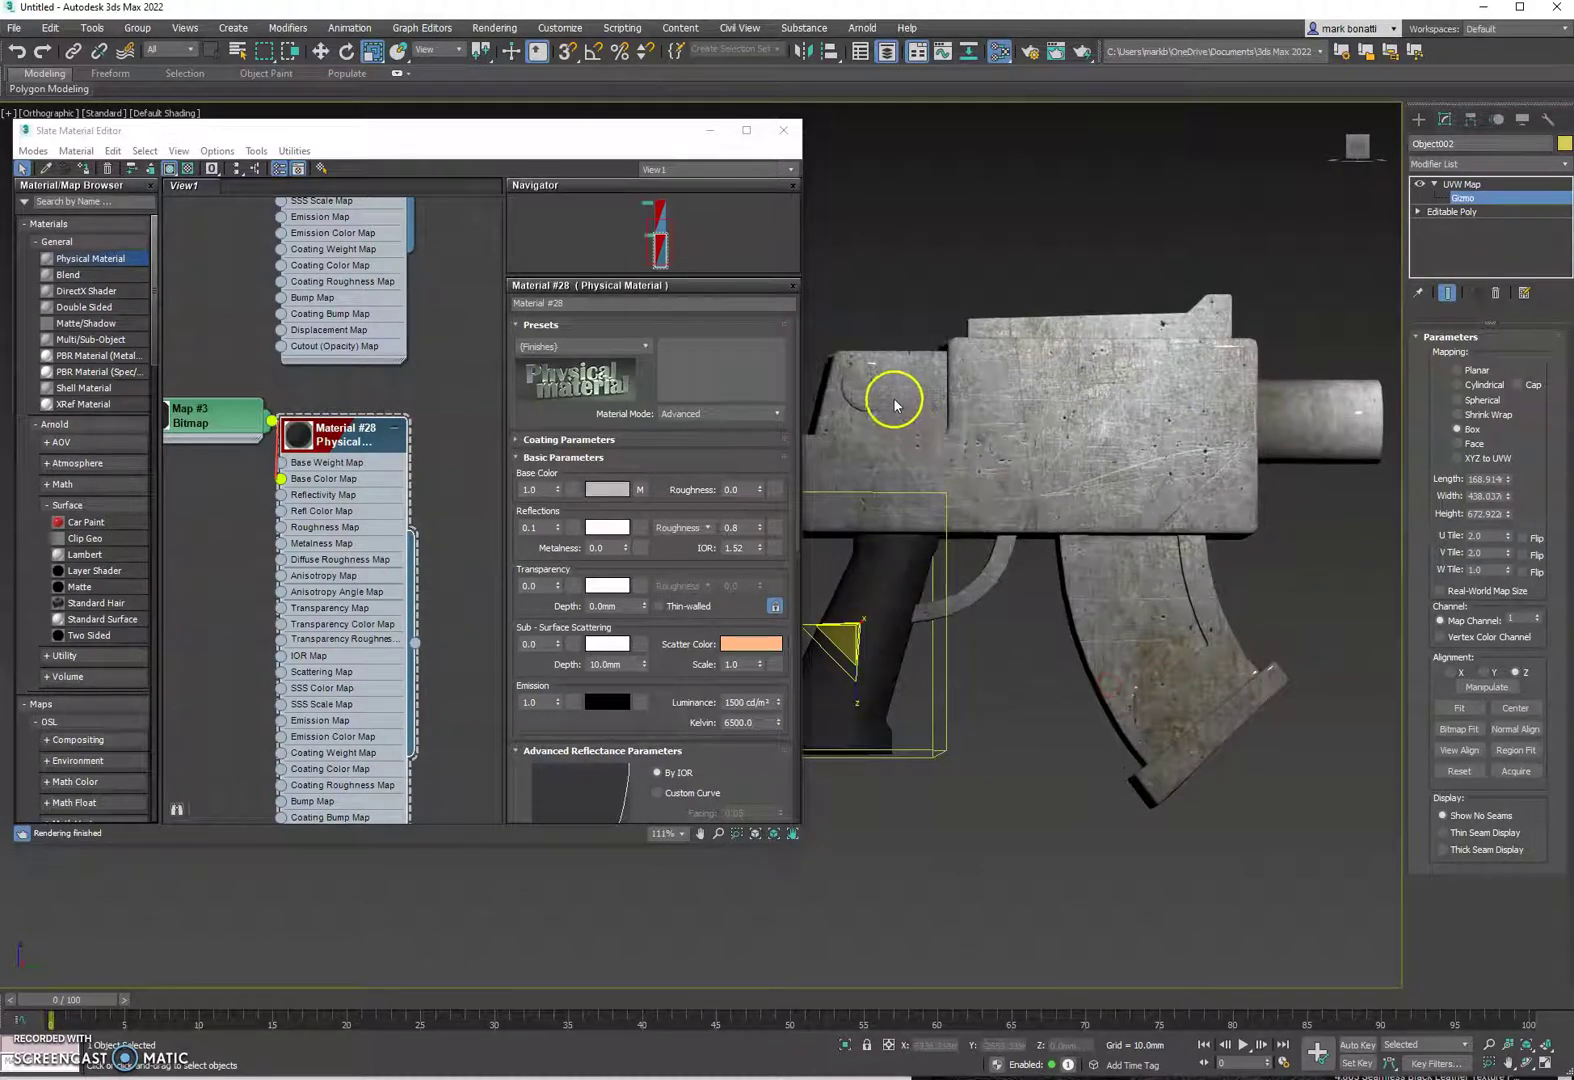
{"action": "scroll", "coordinate": [895, 405], "scroll_direction": "down", "scroll_amount": 2}
{"action": "middle_click_drag", "start_coordinate": [895, 405], "coordinate": [972, 432]}
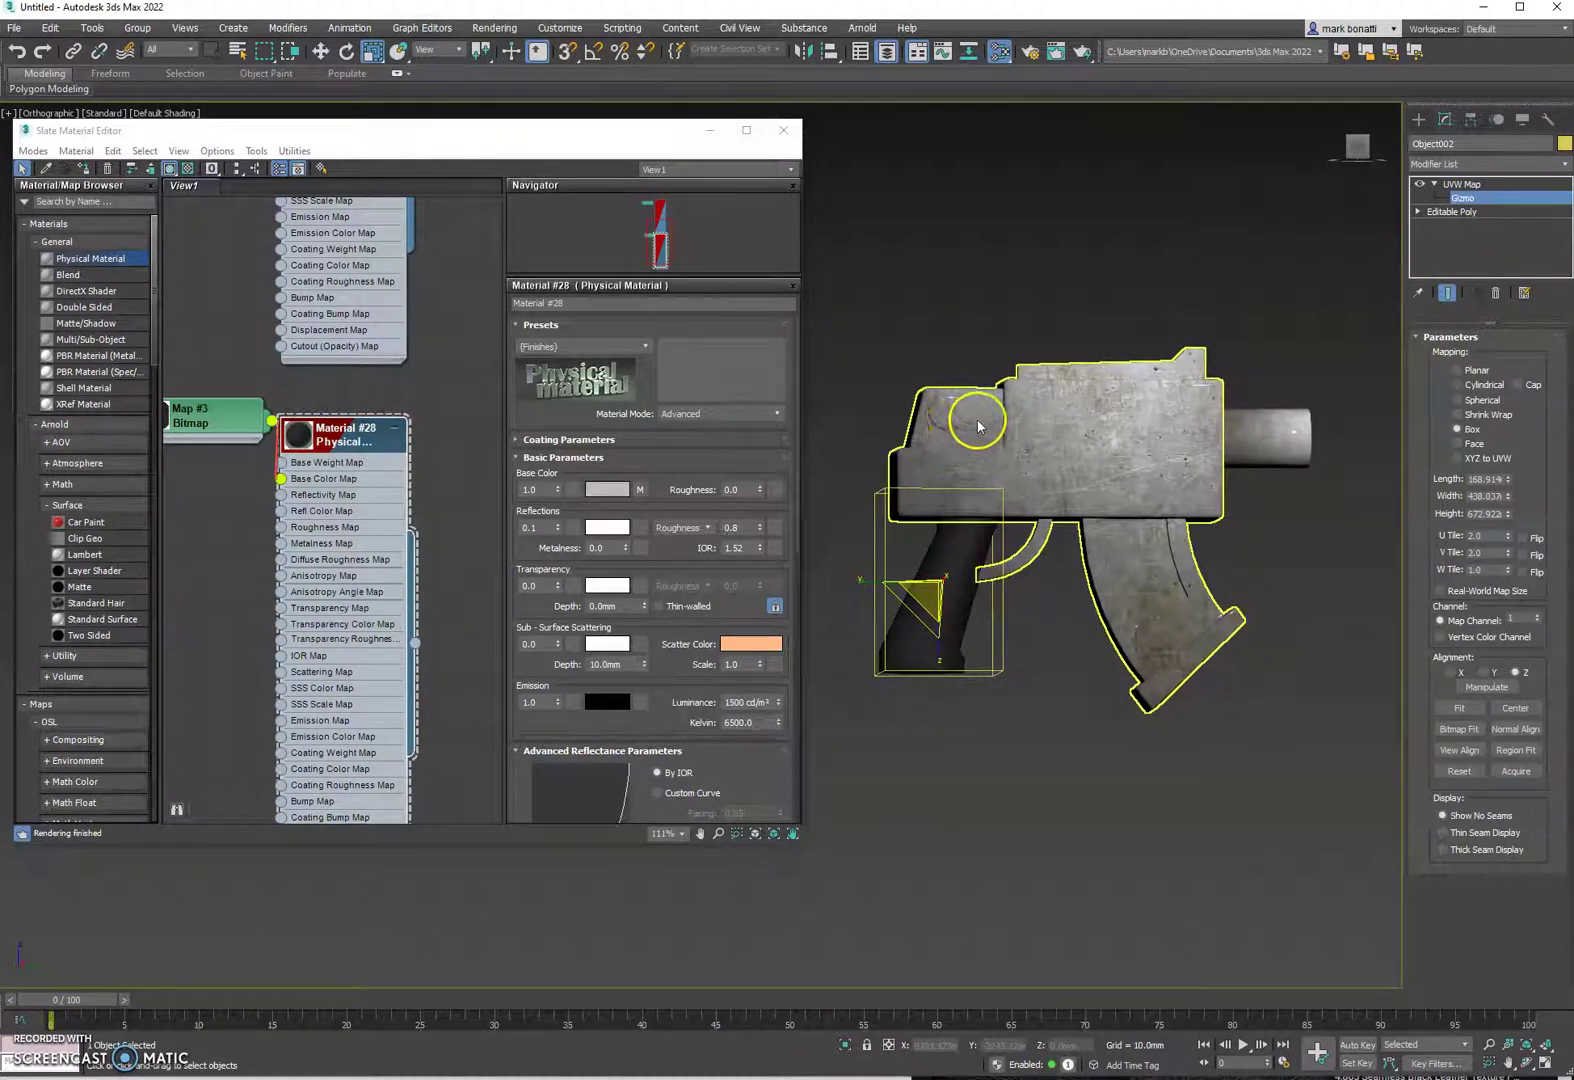
{"action": "mouse_move", "coordinate": [1075, 595]}
{"action": "middle_mouse_down", "text": "alt"}
{"action": "mouse_move", "coordinate": [1029, 625]}
{"action": "mouse_move", "coordinate": [1052, 619]}
{"action": "middle_mouse_up", "text": "alt"}
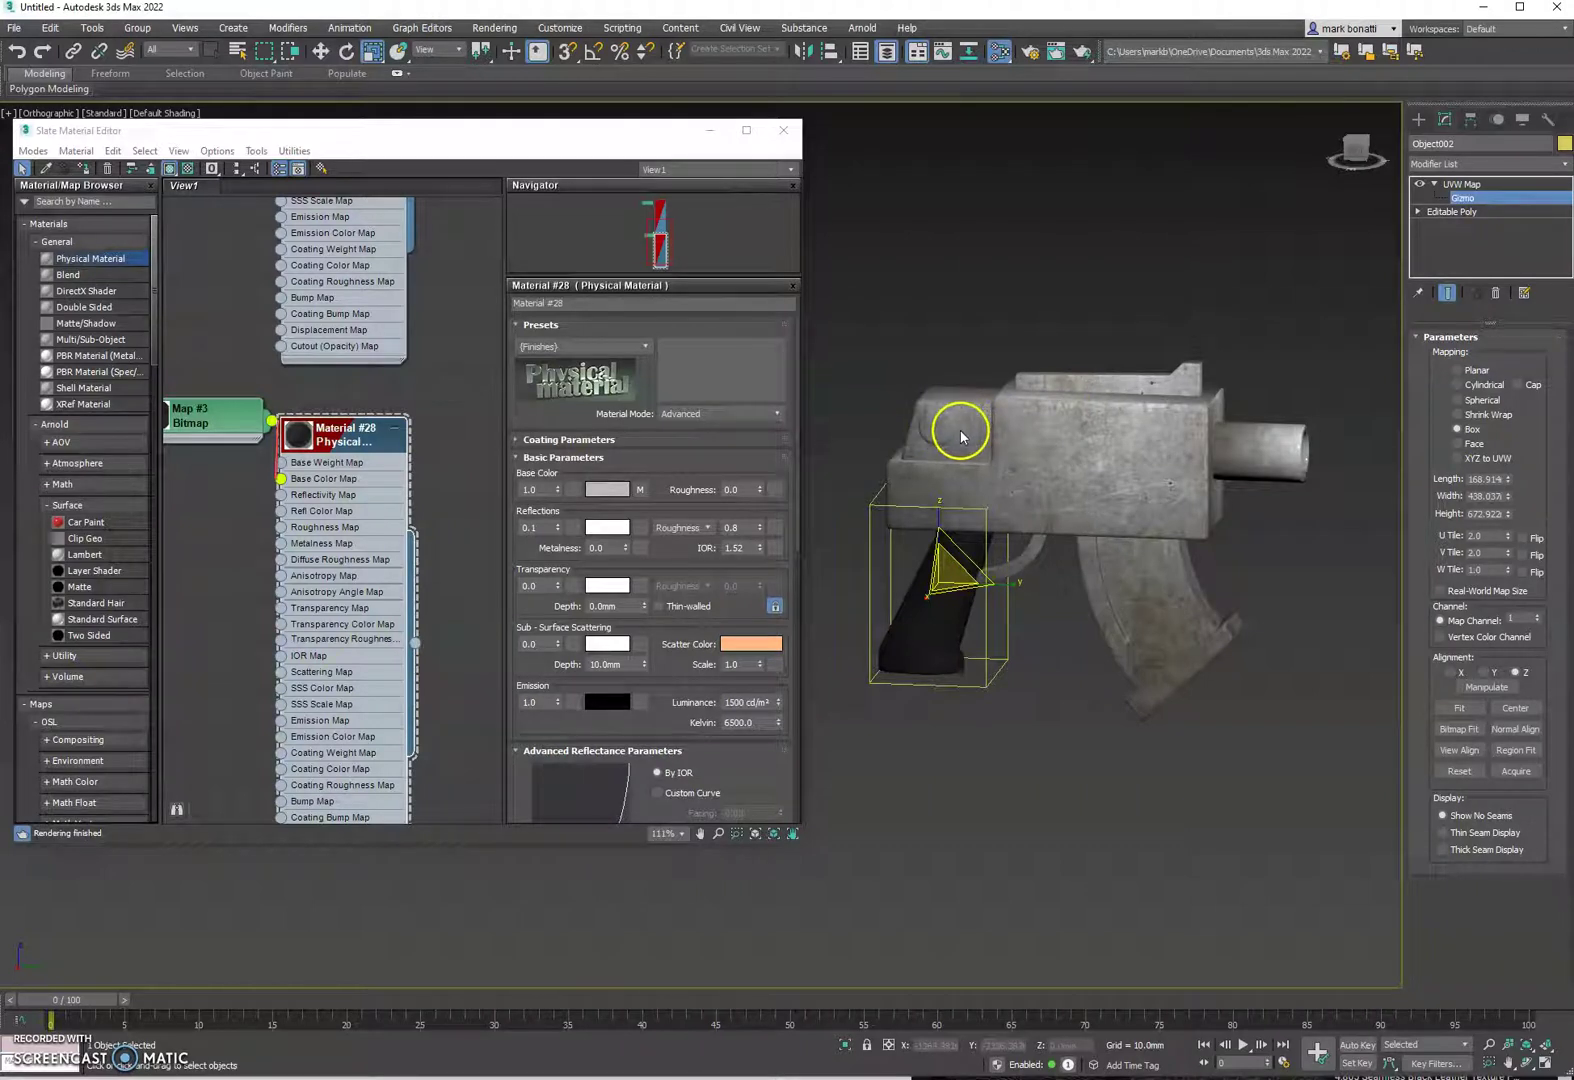
{"action": "middle_click_drag", "start_coordinate": [997, 626], "coordinate": [1047, 643], "text": "alt"}
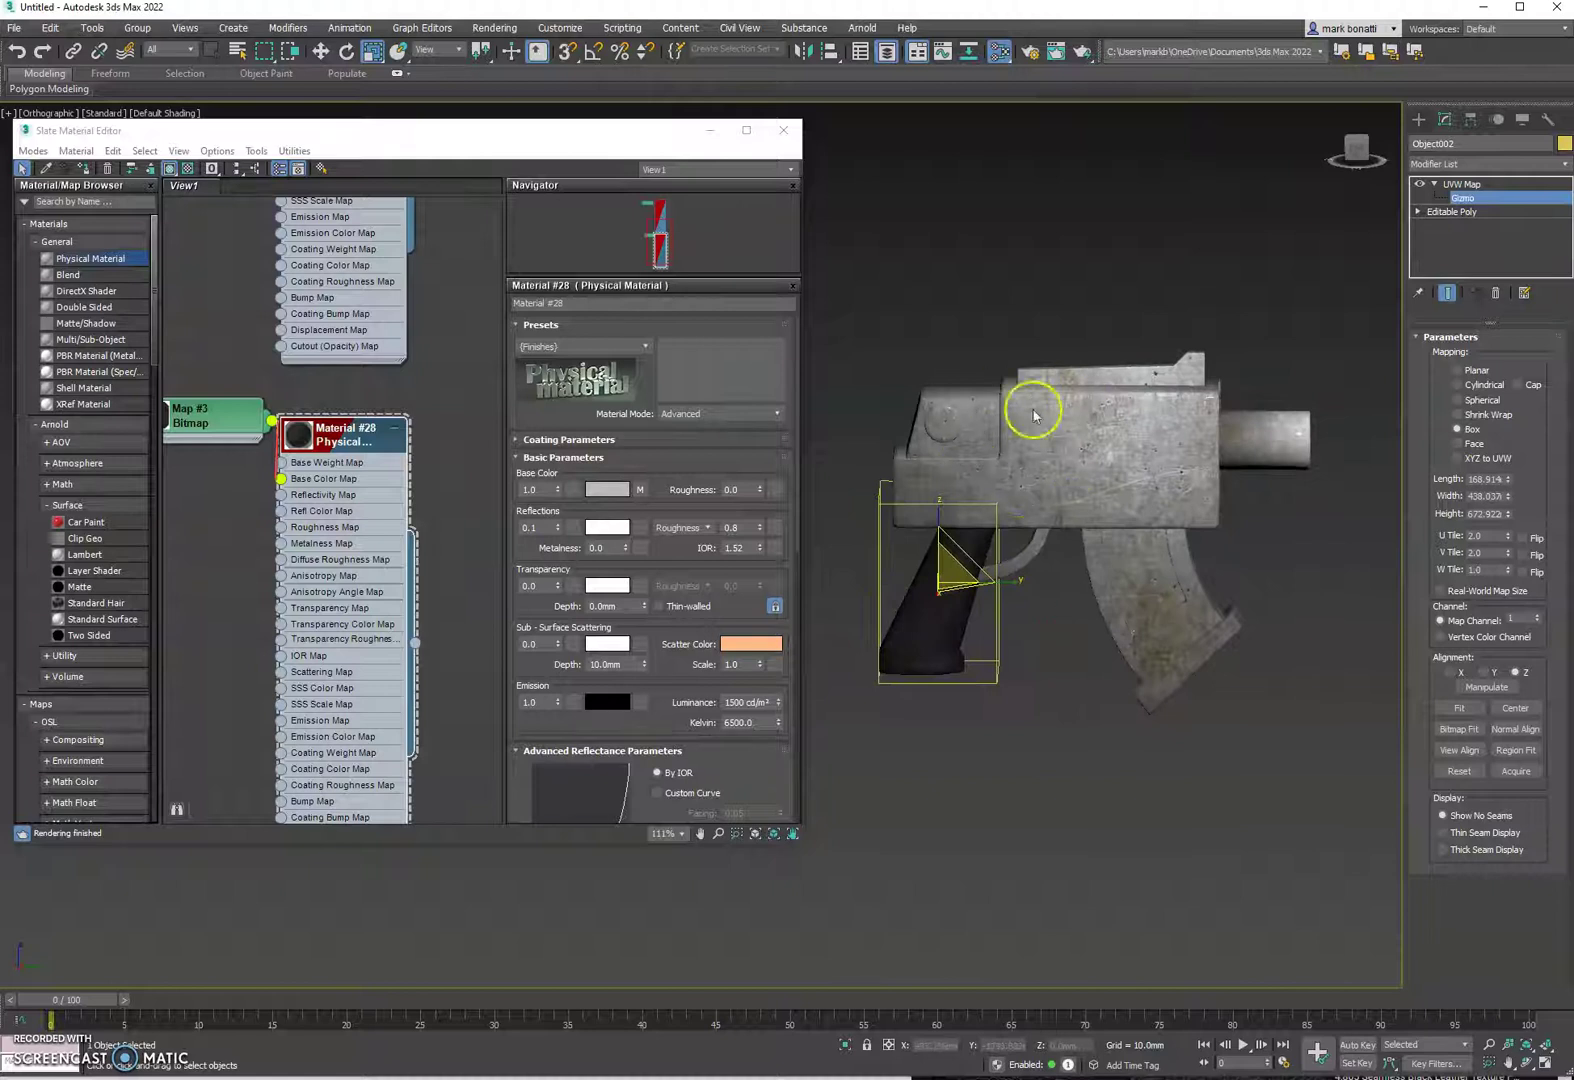
{"action": "mouse_move", "coordinate": [1160, 541]}
{"action": "middle_mouse_down", "text": "alt"}
{"action": "mouse_move", "coordinate": [1022, 545]}
{"action": "mouse_move", "coordinate": [1093, 516]}
{"action": "mouse_move", "coordinate": [1124, 410]}
{"action": "mouse_move", "coordinate": [1133, 532]}
{"action": "middle_mouse_up", "text": "alt"}
{"action": "middle_click_drag", "start_coordinate": [1120, 557], "coordinate": [1131, 570], "text": "alt"}
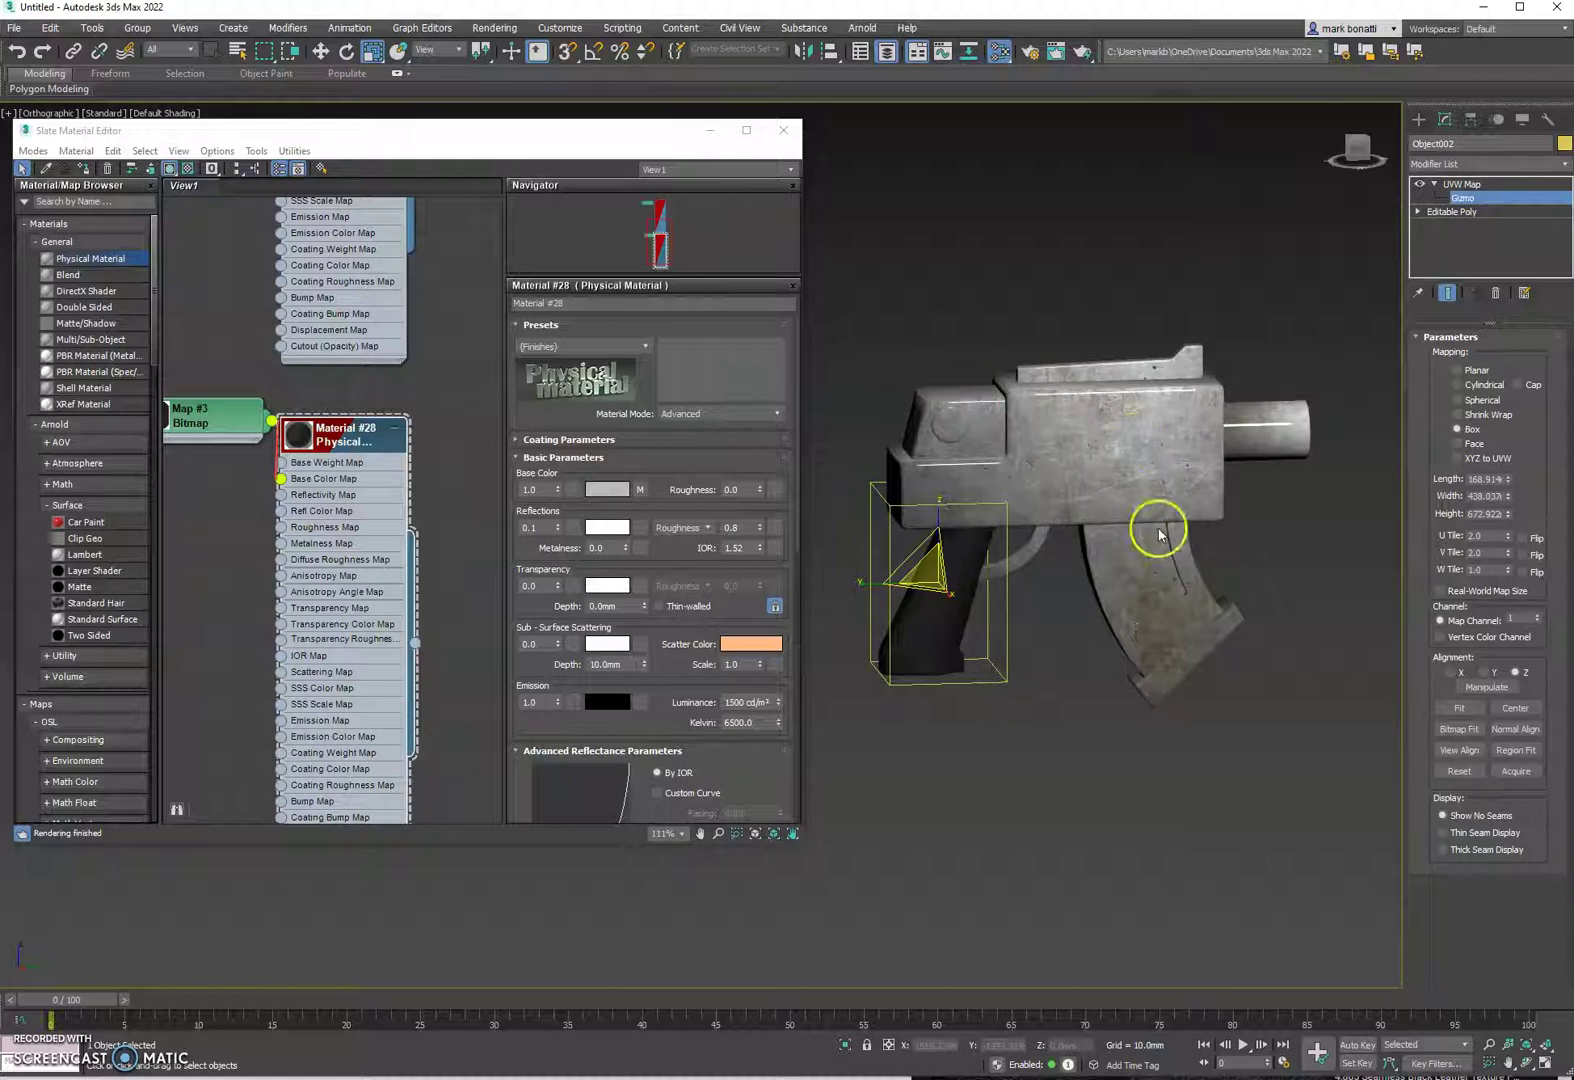
{"action": "mouse_move", "coordinate": [1027, 541]}
{"action": "middle_mouse_down", "text": "alt"}
{"action": "mouse_move", "coordinate": [1000, 537]}
{"action": "mouse_move", "coordinate": [1038, 529]}
{"action": "middle_mouse_up", "text": "alt"}
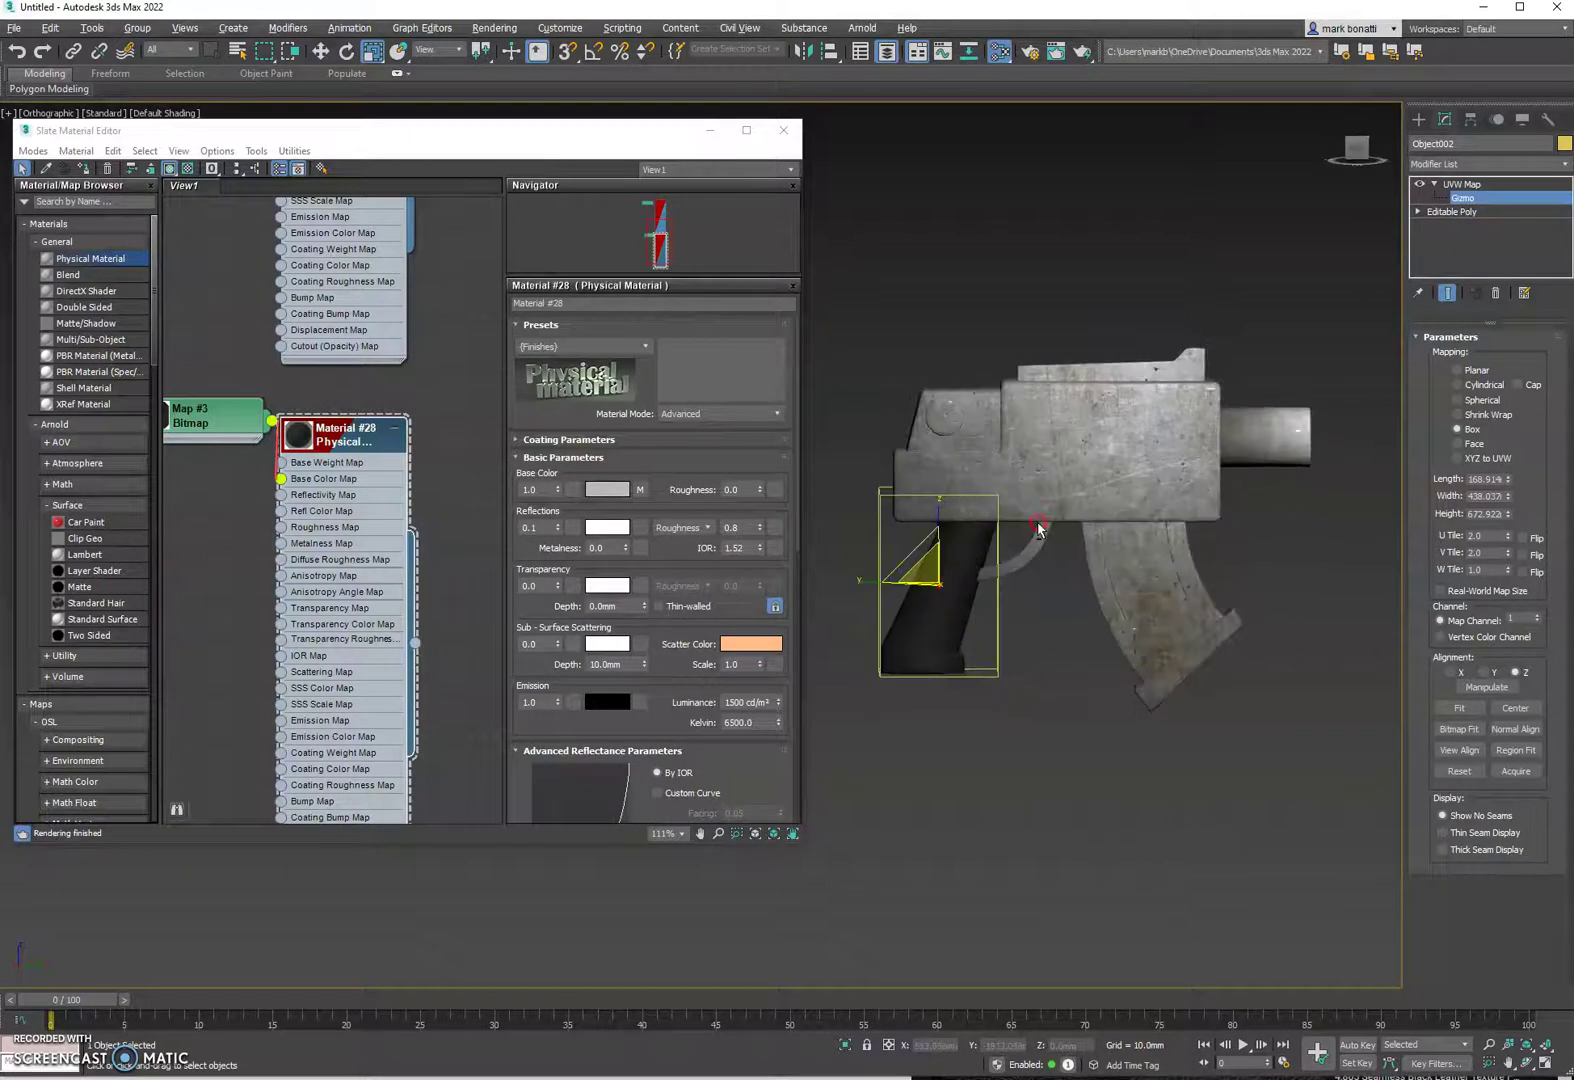
{"action": "scroll", "coordinate": [1054, 461], "scroll_direction": "up", "scroll_amount": 2}
{"action": "middle_click_drag", "start_coordinate": [1054, 461], "coordinate": [1119, 435]}
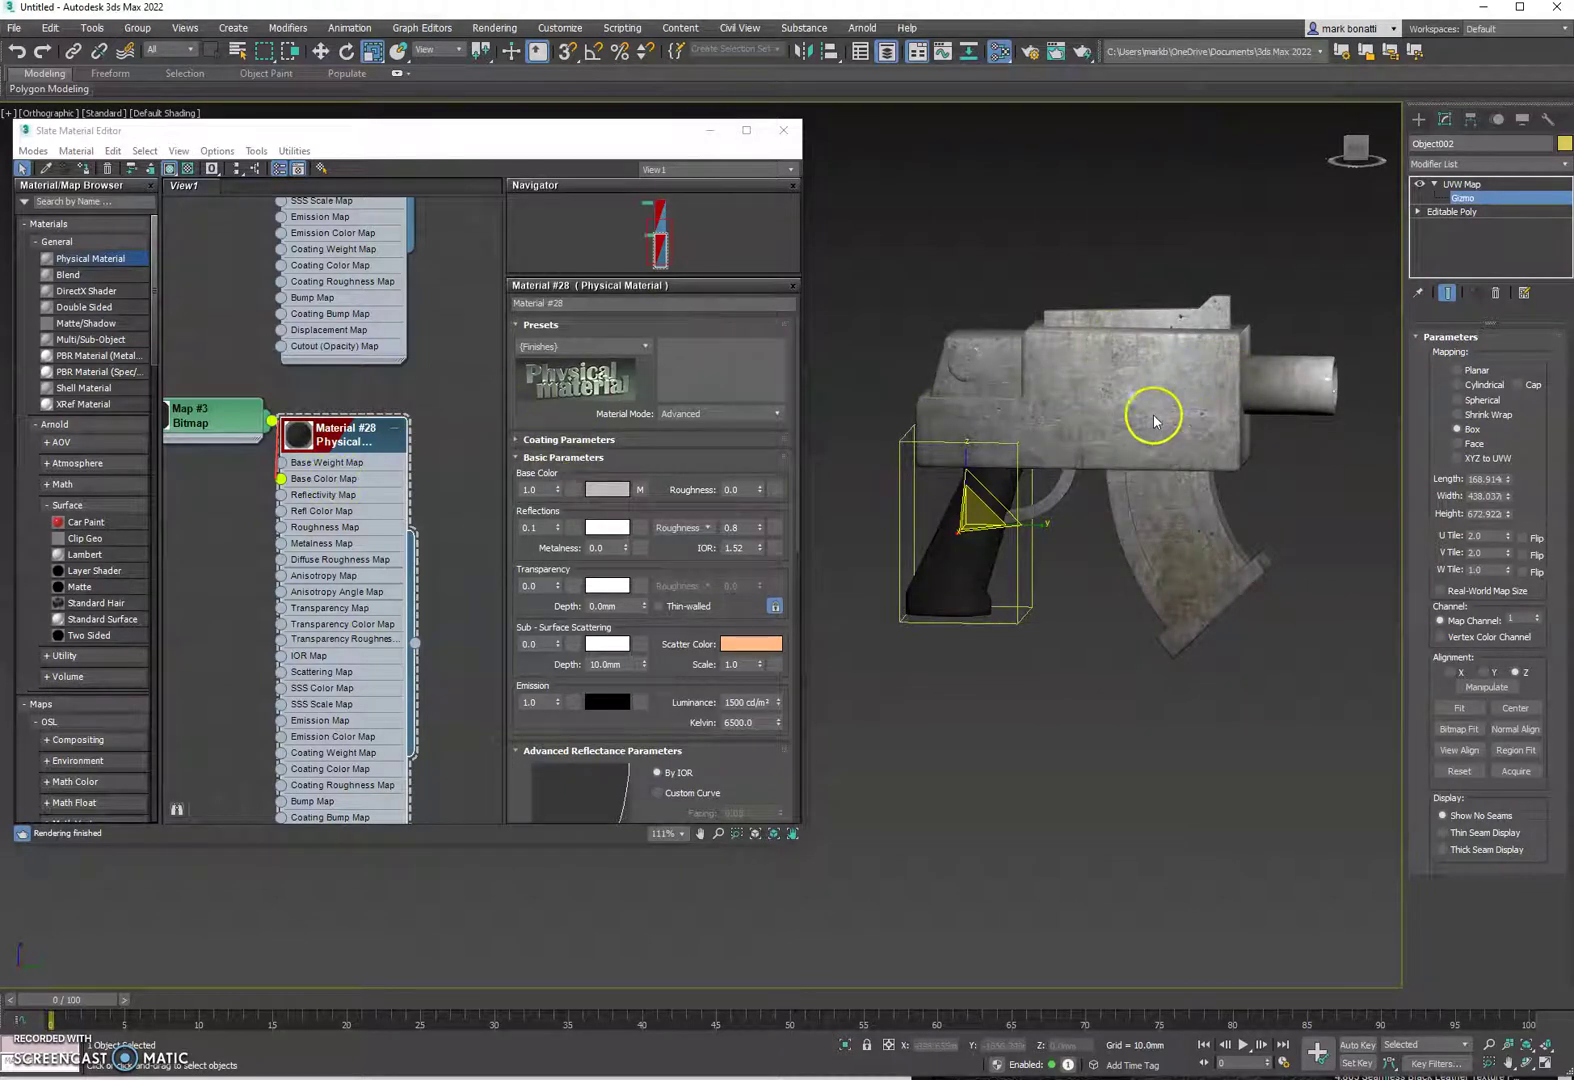
Step: Render the textured gun from an angled view showing the barrel's front, and close the rendered frame
{"action": "middle_click_drag", "start_coordinate": [1093, 457], "coordinate": [1122, 444], "text": "alt"}
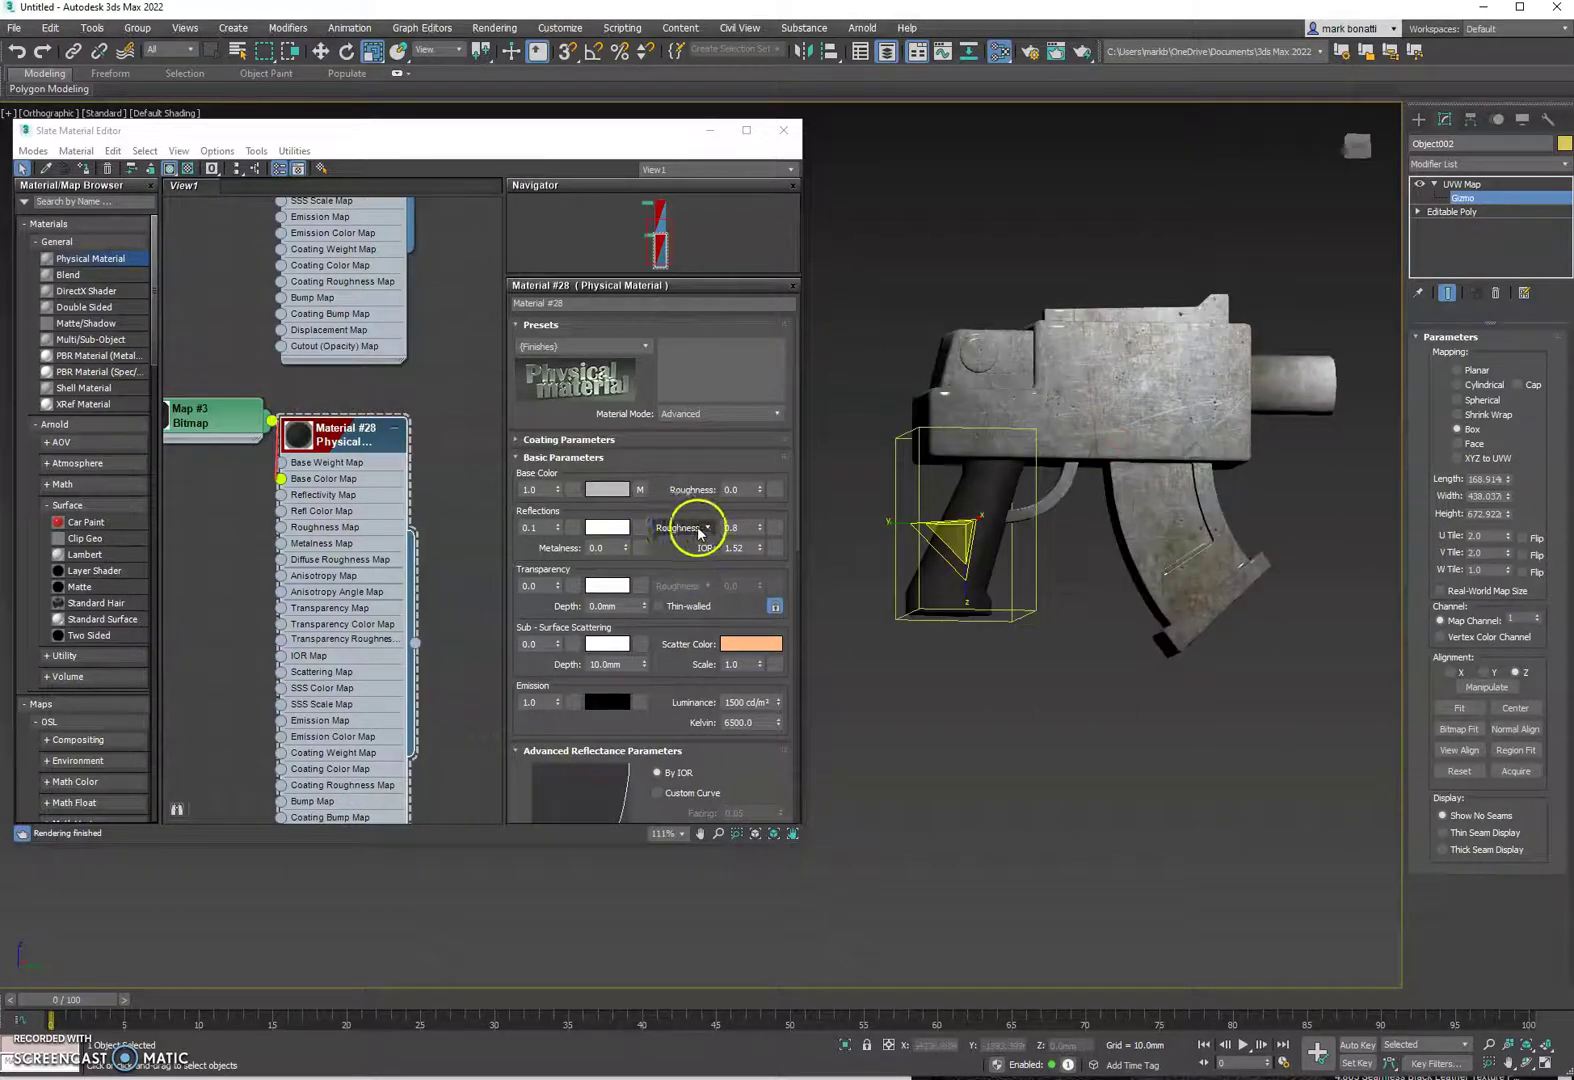
{"action": "middle_click_drag", "start_coordinate": [1021, 537], "coordinate": [1065, 515], "text": "alt"}
{"action": "left_click", "coordinate": [1083, 52]}
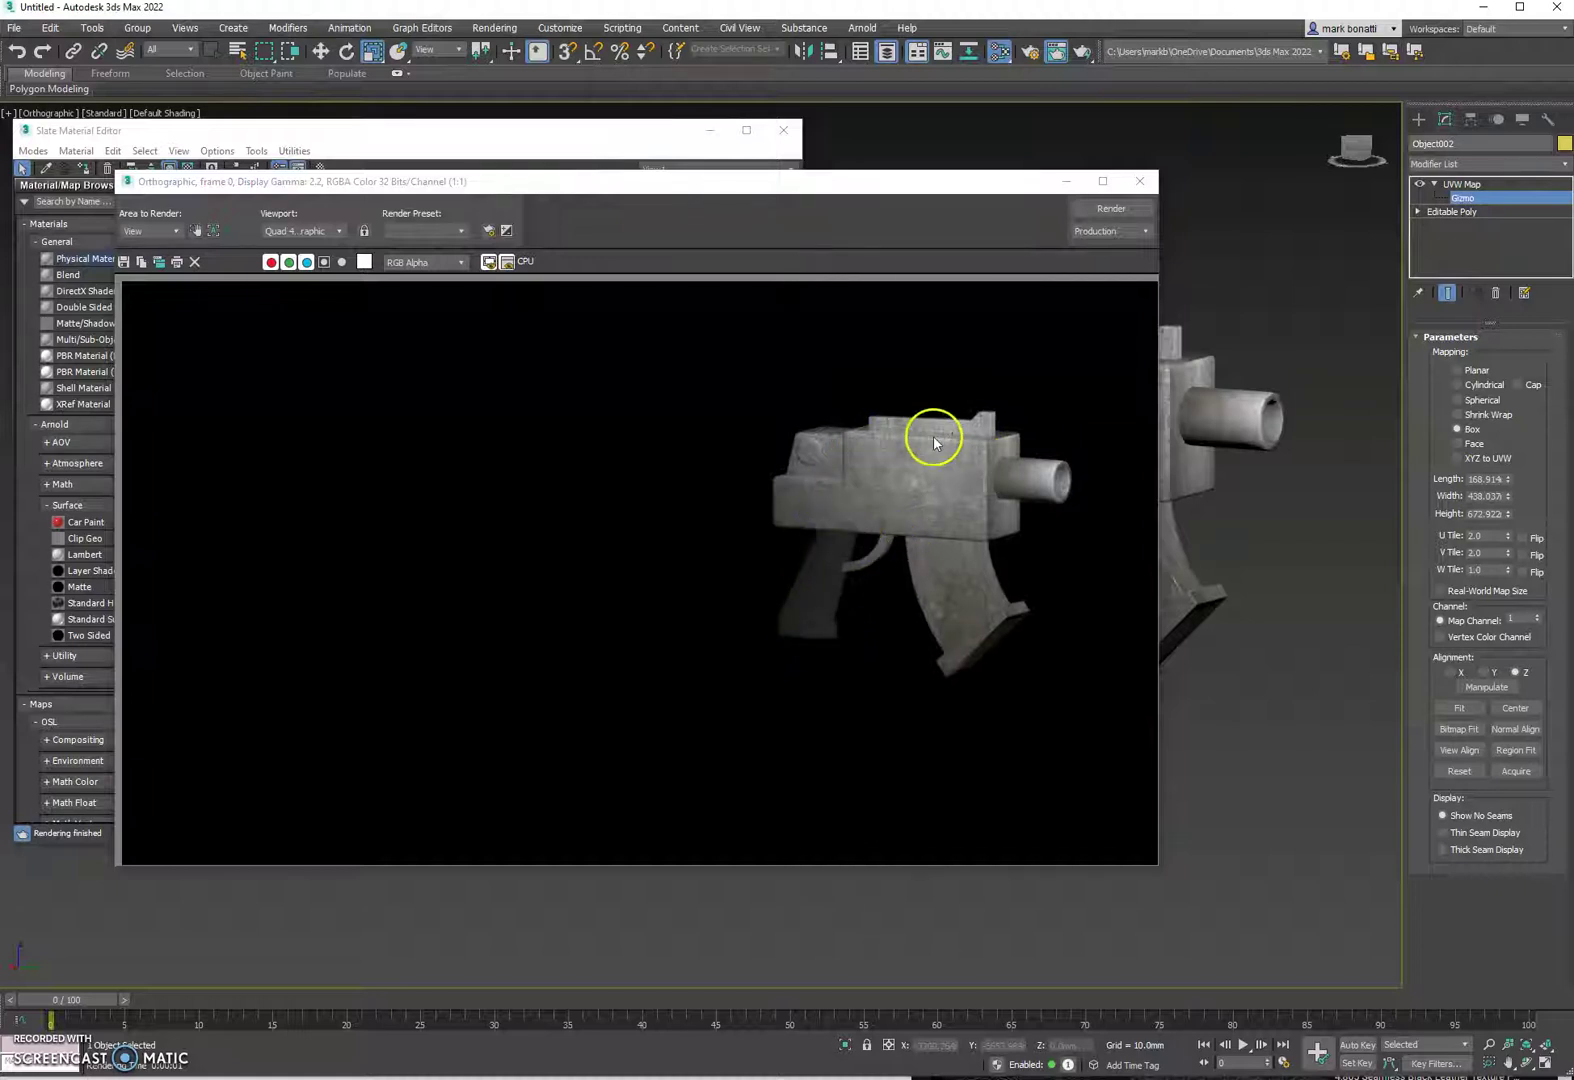
{"action": "left_click", "coordinate": [1140, 181]}
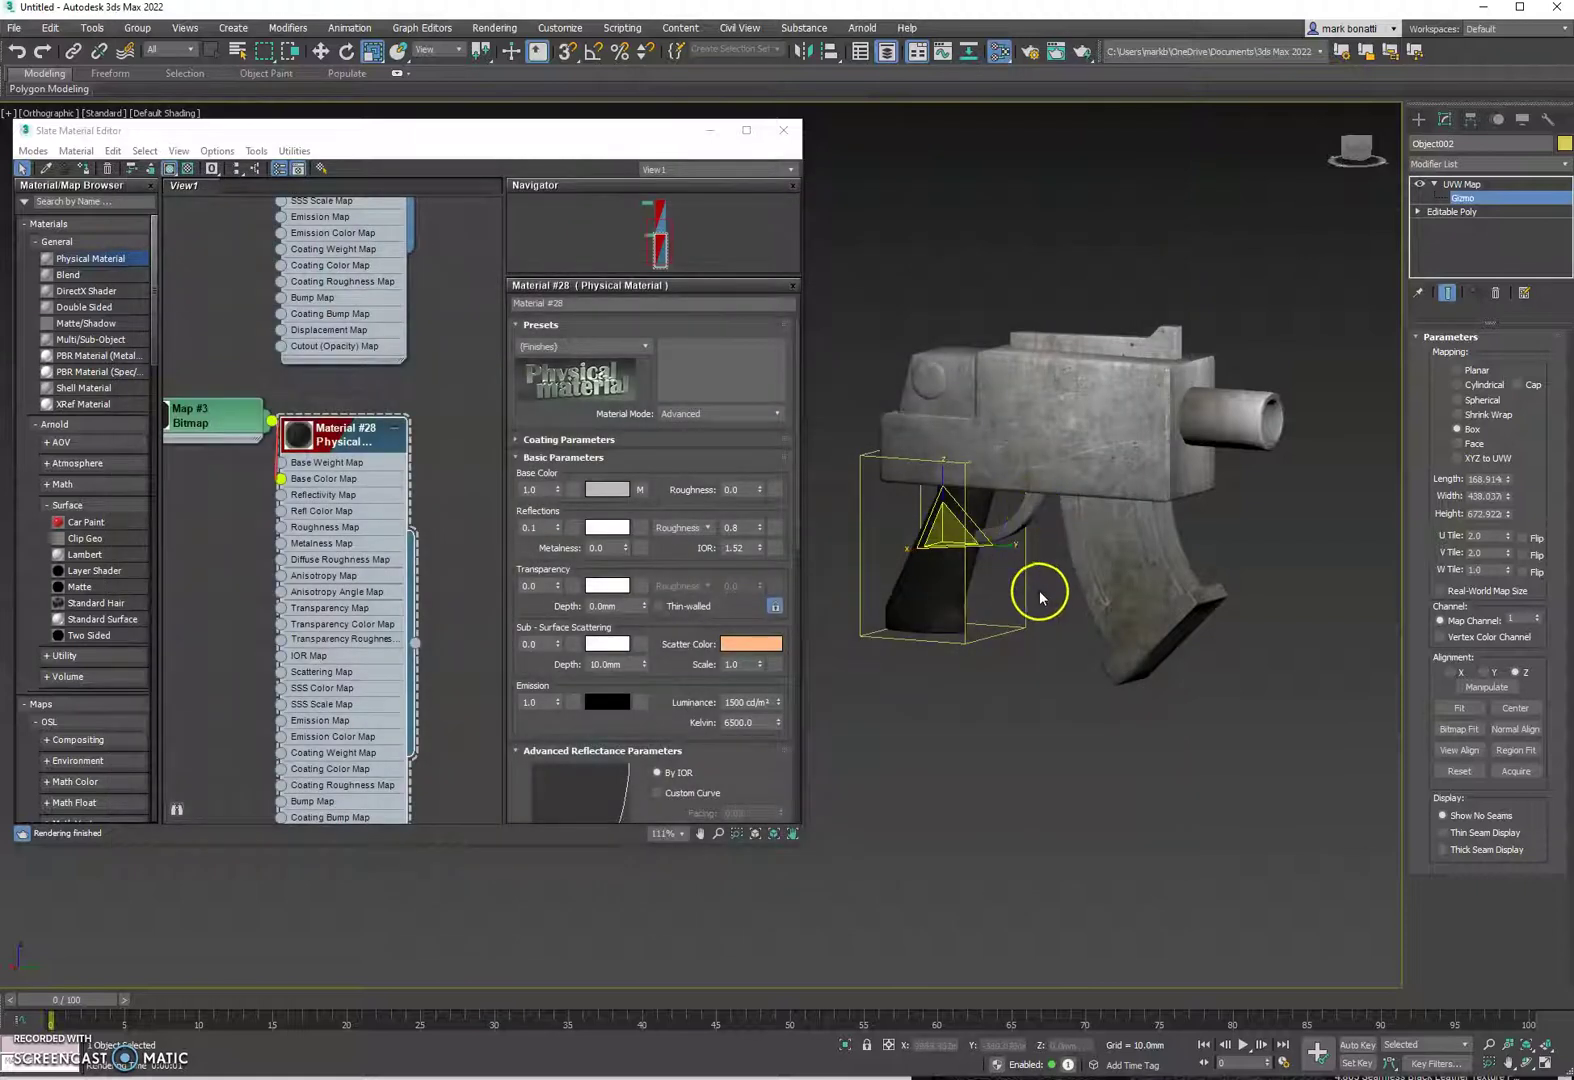